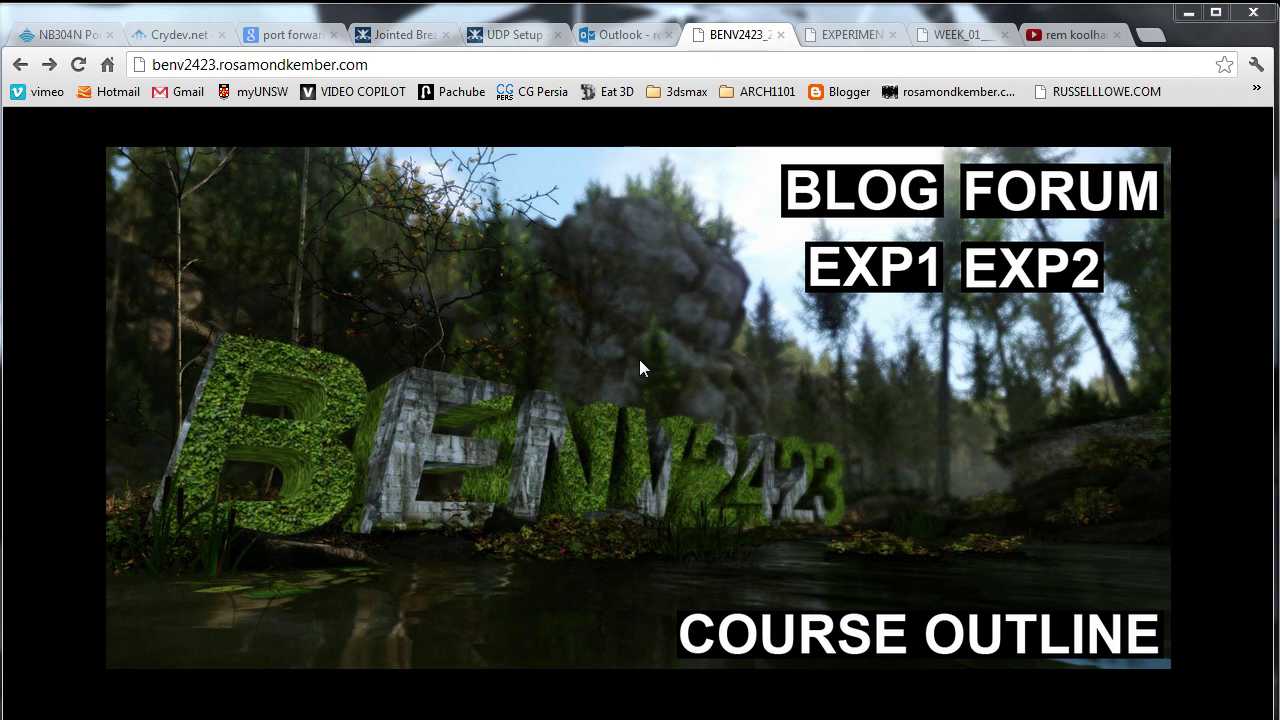
Open the course outline and follow its link to the Installing Exporter Plugins documentation page.
{"action": "left_click", "coordinate": [860, 648]}
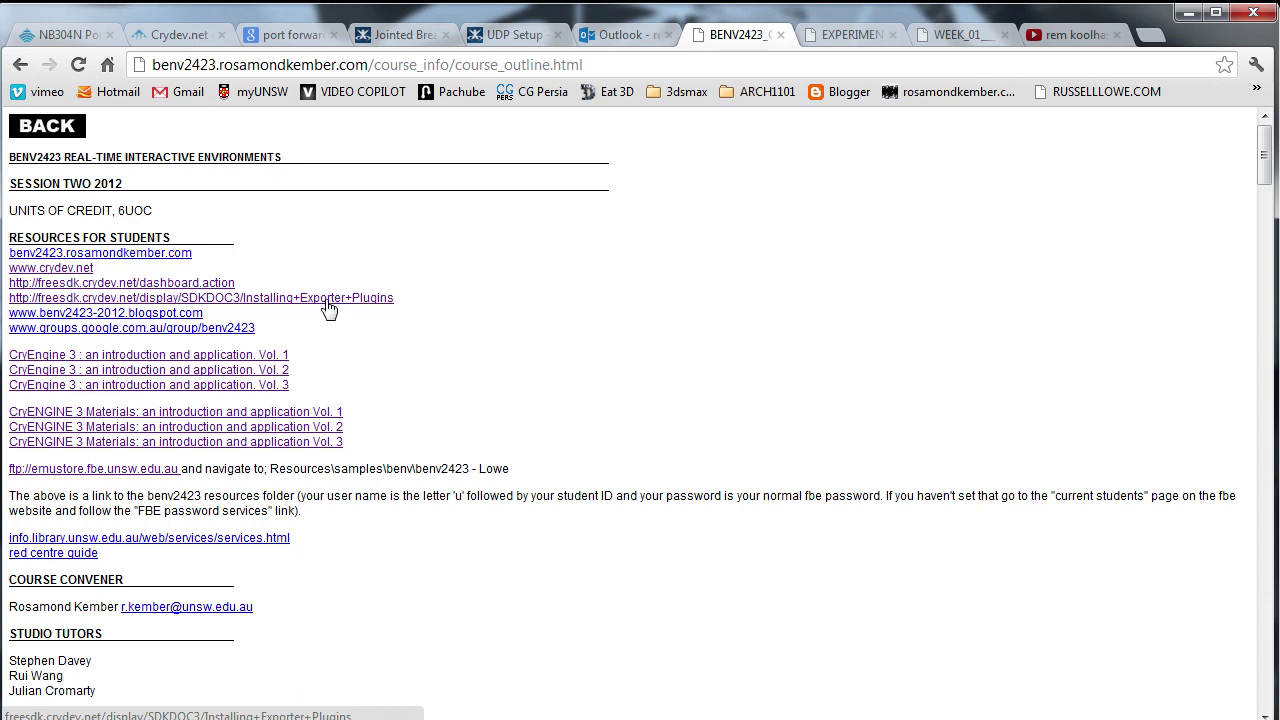
{"action": "left_click", "coordinate": [330, 300]}
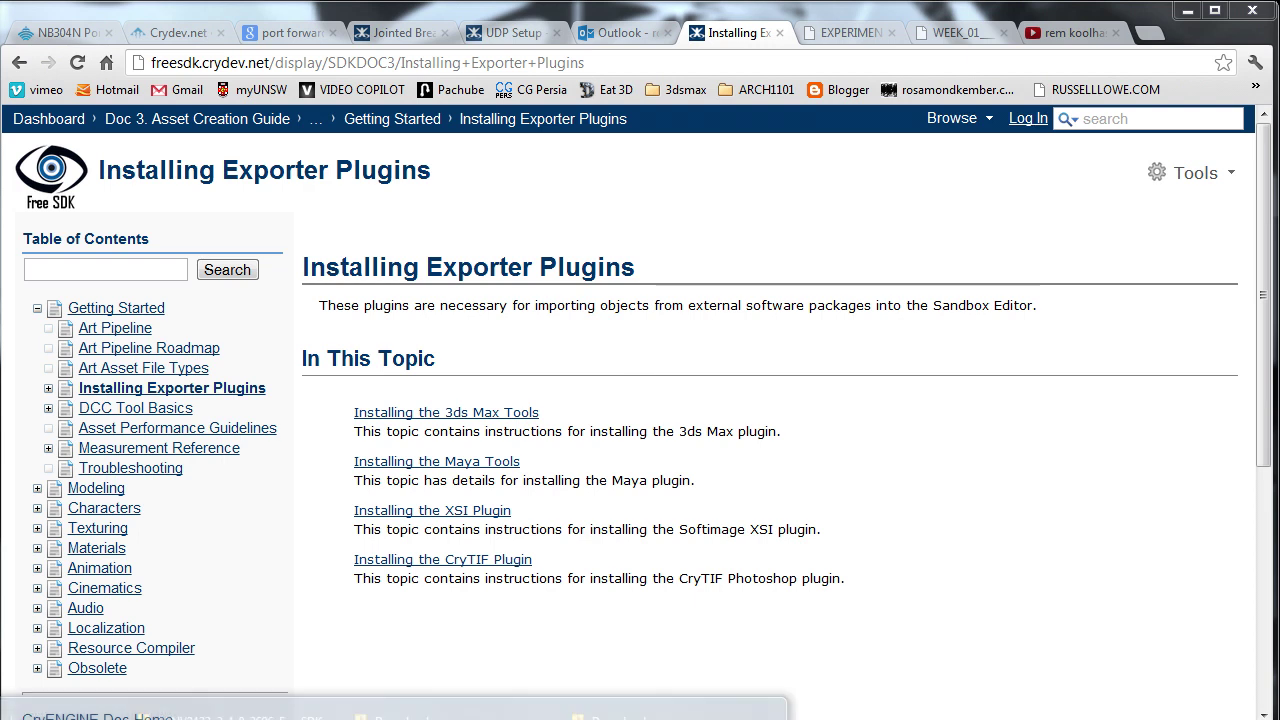
Switch to the file windows and open the Game\Objects folder of BENV2423v3_4_0_3696_FreeSDK, keeping the Downloads folder visible beside it.
{"action": "left_click", "coordinate": [240, 711]}
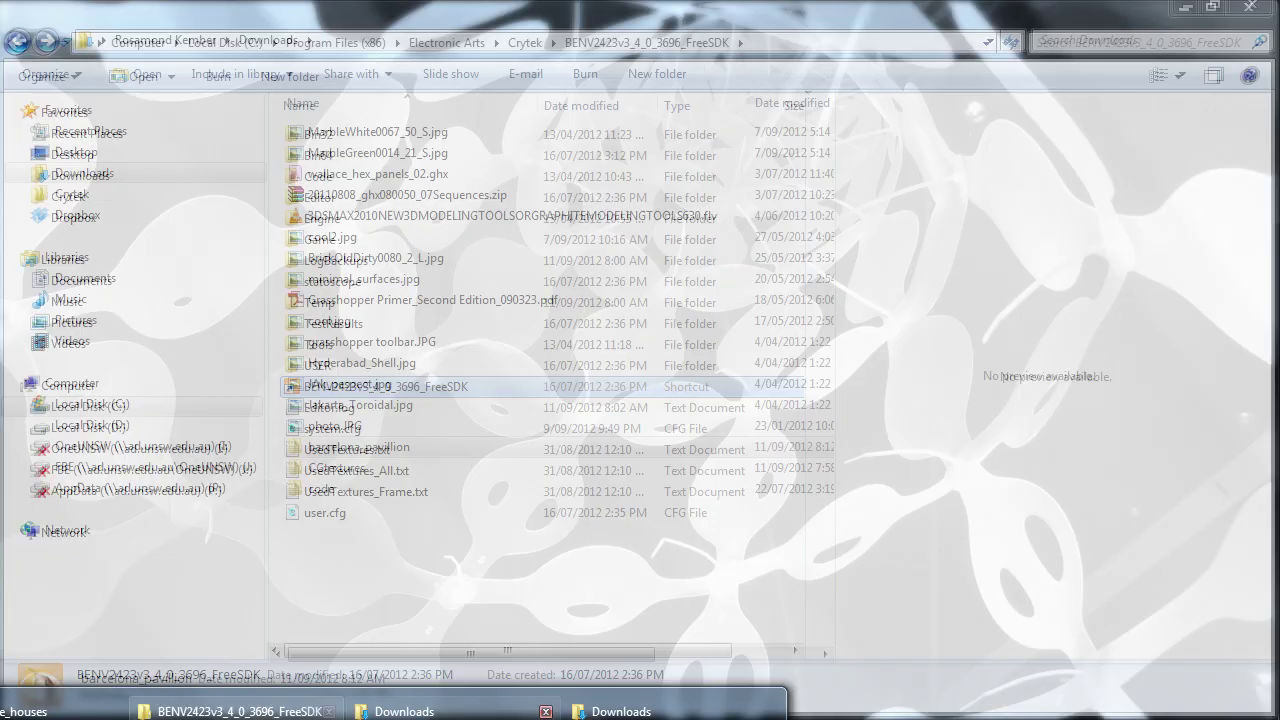
{"action": "left_click", "coordinate": [404, 711]}
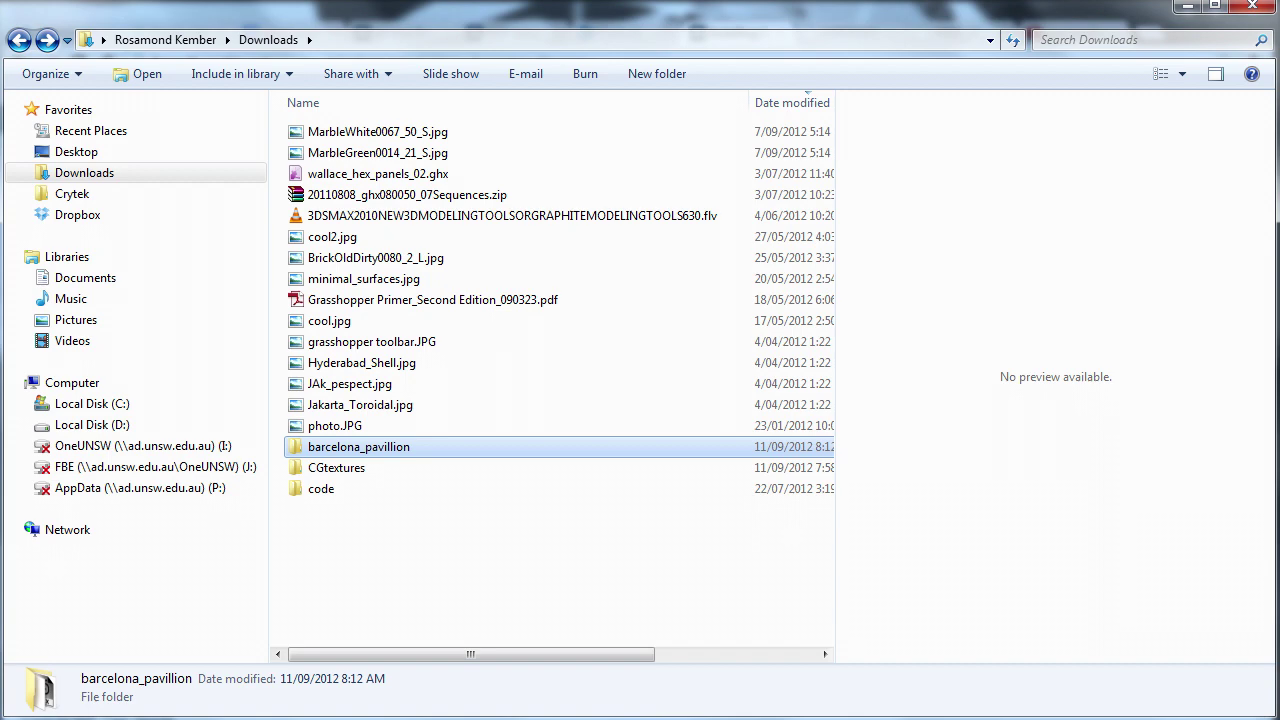
{"action": "mouse_move", "coordinate": [455, 715]}
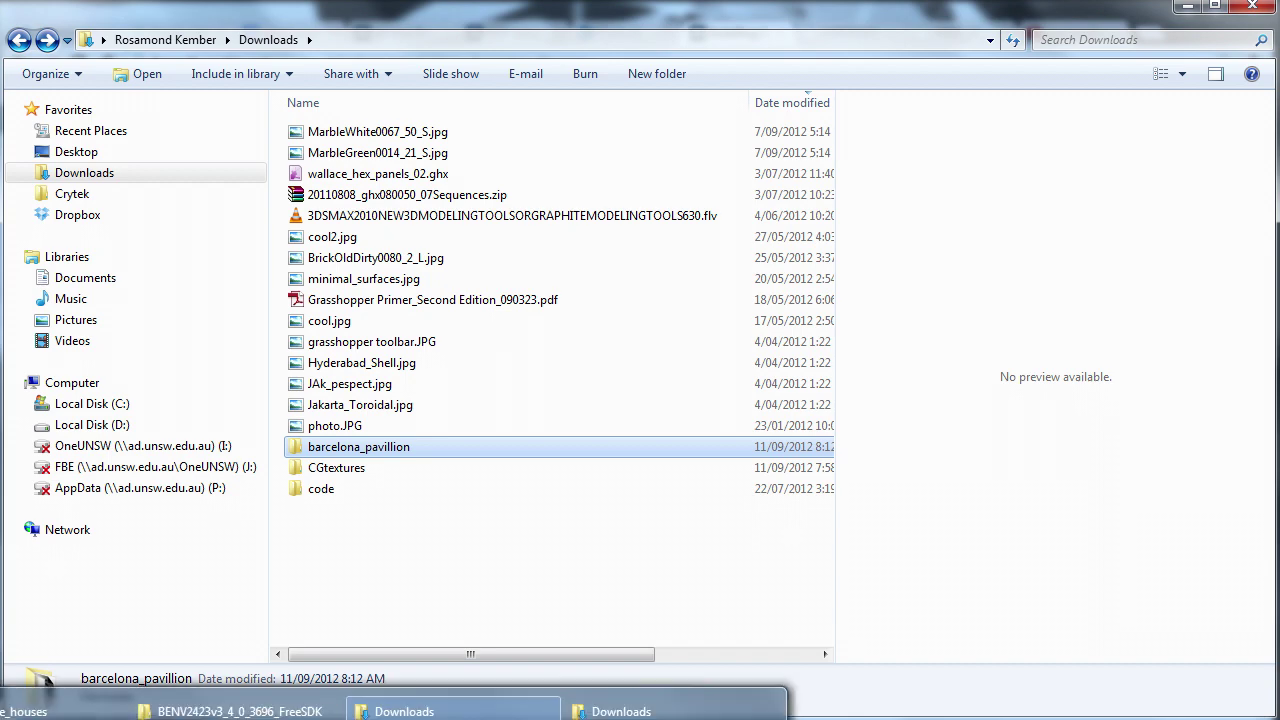
{"action": "left_click", "coordinate": [240, 711]}
{"action": "left_click_drag", "start_coordinate": [525, 16], "coordinate": [886, 14]}
{"action": "left_click", "coordinate": [681, 236]}
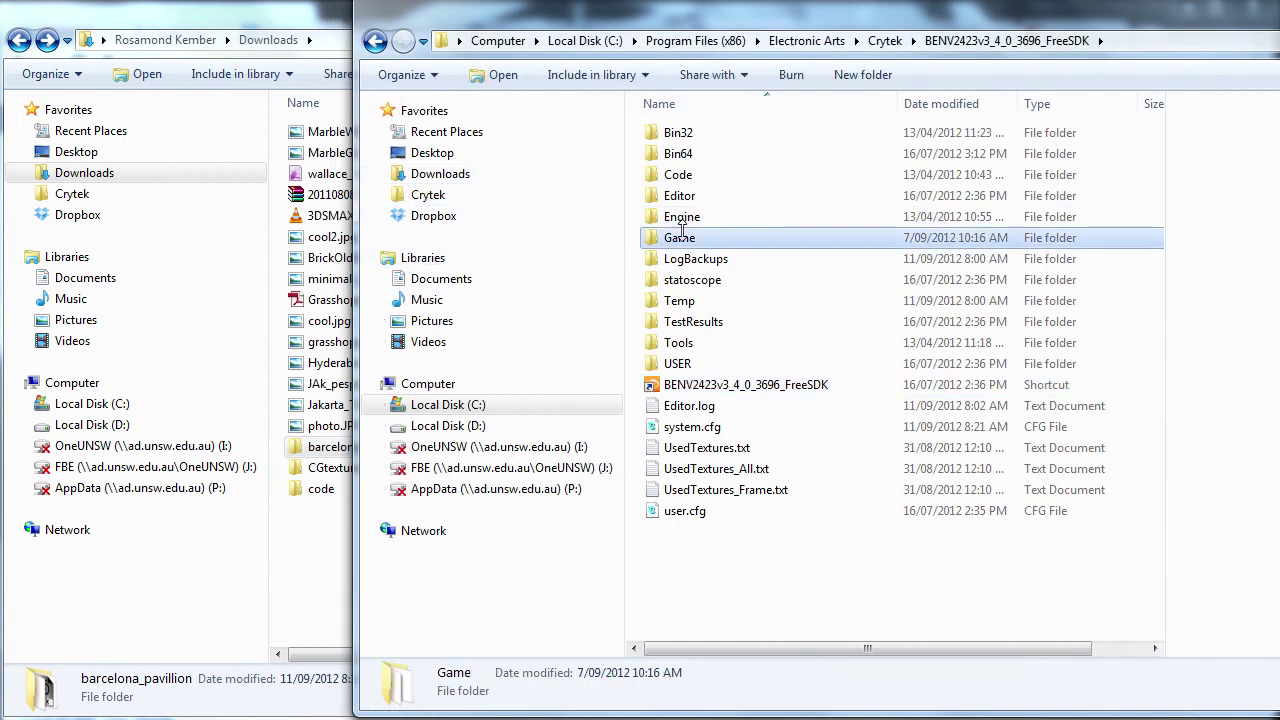
{"action": "double_click", "coordinate": [680, 233]}
{"action": "double_click", "coordinate": [684, 258]}
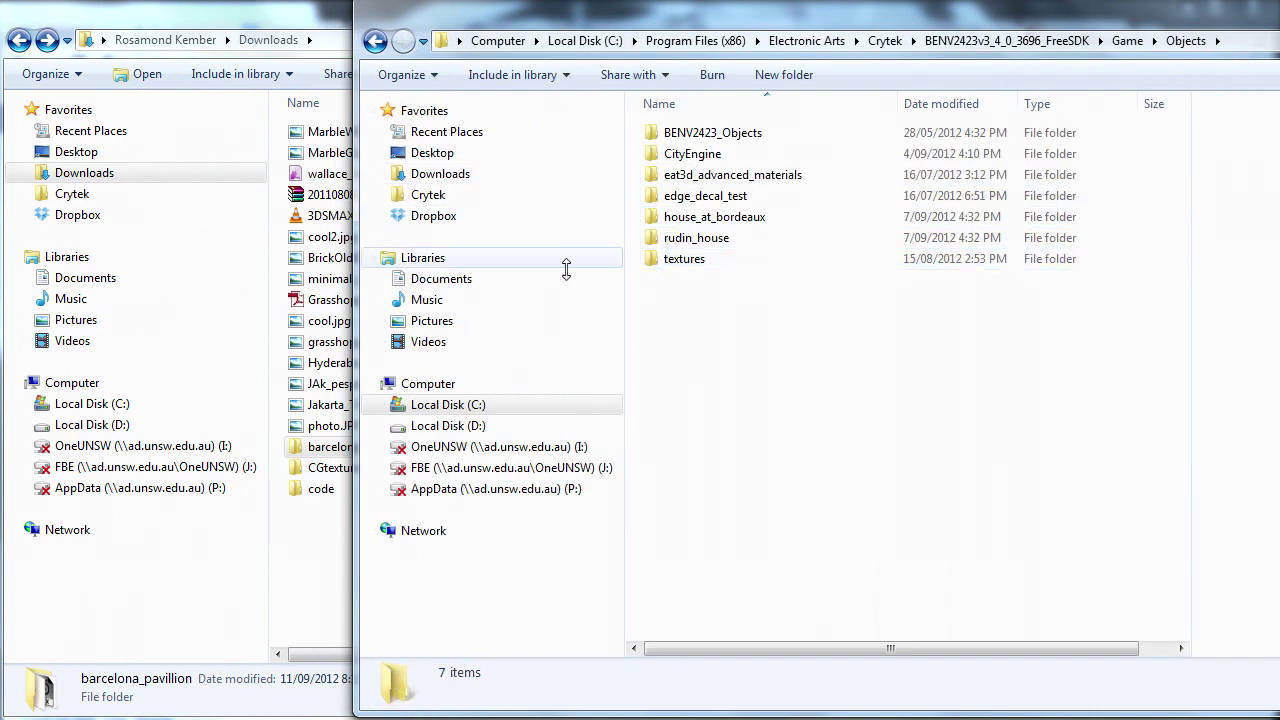
Move the barcelona_pavillion folder from Downloads into Objects and open its barcelona_pavillion.max file in 3ds Max.
{"action": "left_click_drag", "start_coordinate": [320, 447], "coordinate": [748, 422]}
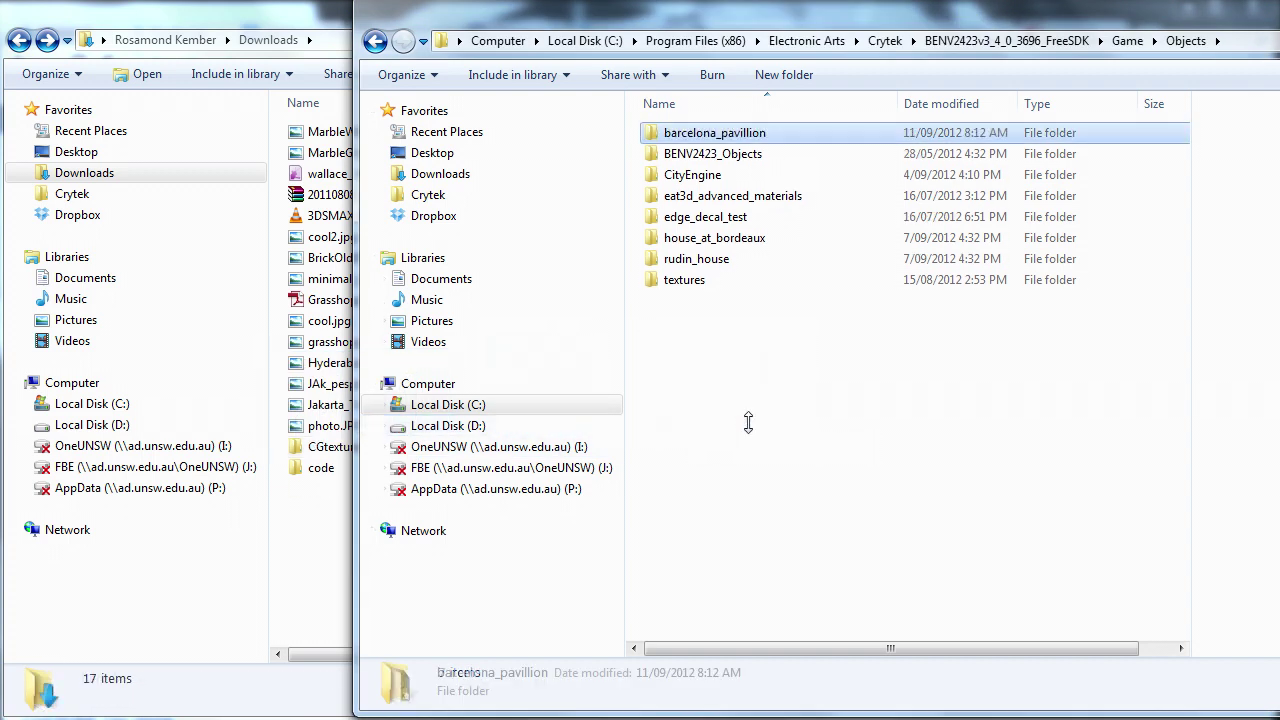
{"action": "left_click_drag", "start_coordinate": [890, 15], "coordinate": [530, 18]}
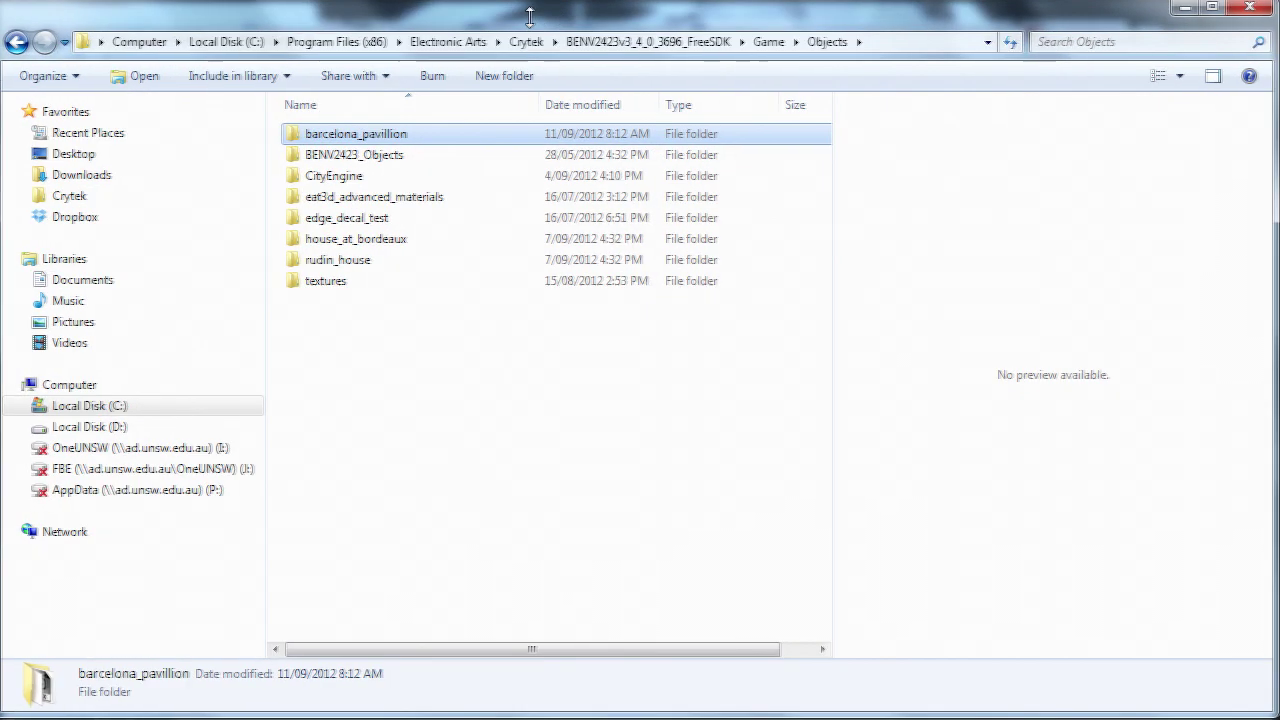
{"action": "double_click", "coordinate": [358, 133]}
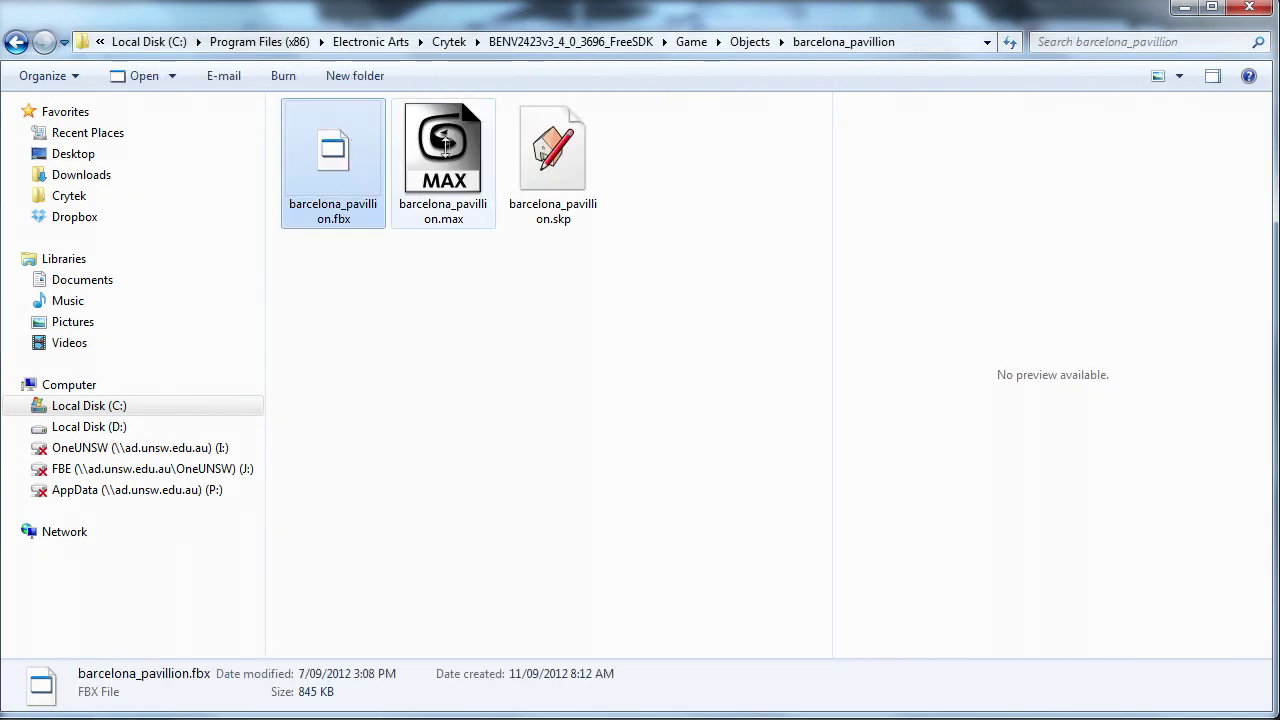
{"action": "left_click", "coordinate": [446, 147]}
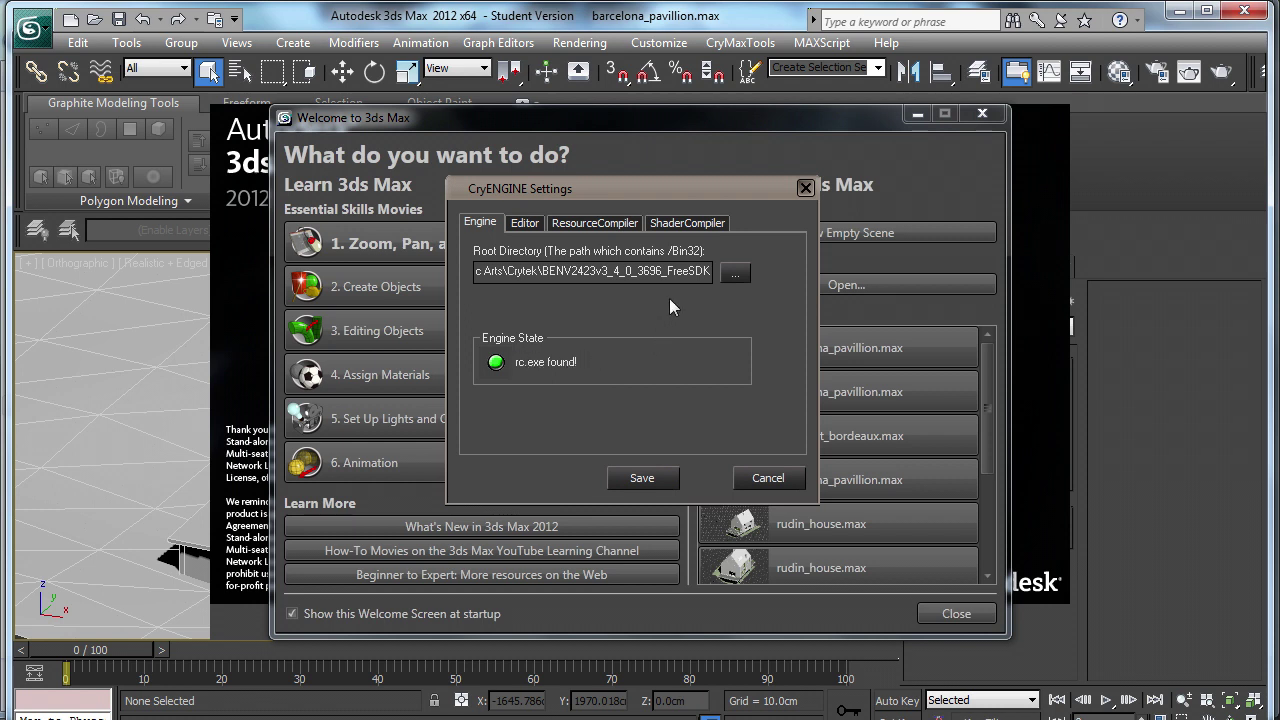
Set the CryENGINE root directory to BENV2423v3_4_0_3696_FreeSDK under Program Files (x86)\Electronic Arts\Crytek, save it, and dismiss the startup screens.
{"action": "left_click_drag", "start_coordinate": [476, 270], "coordinate": [638, 271]}
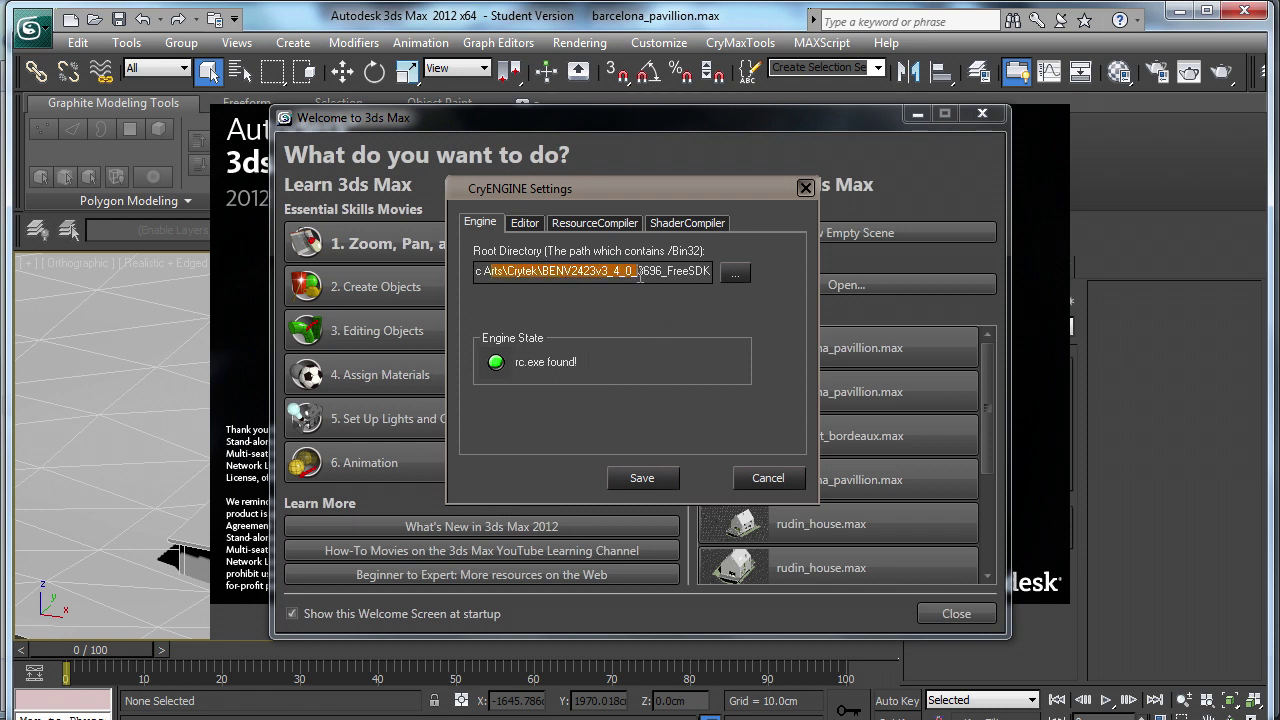
{"action": "left_click", "coordinate": [734, 274]}
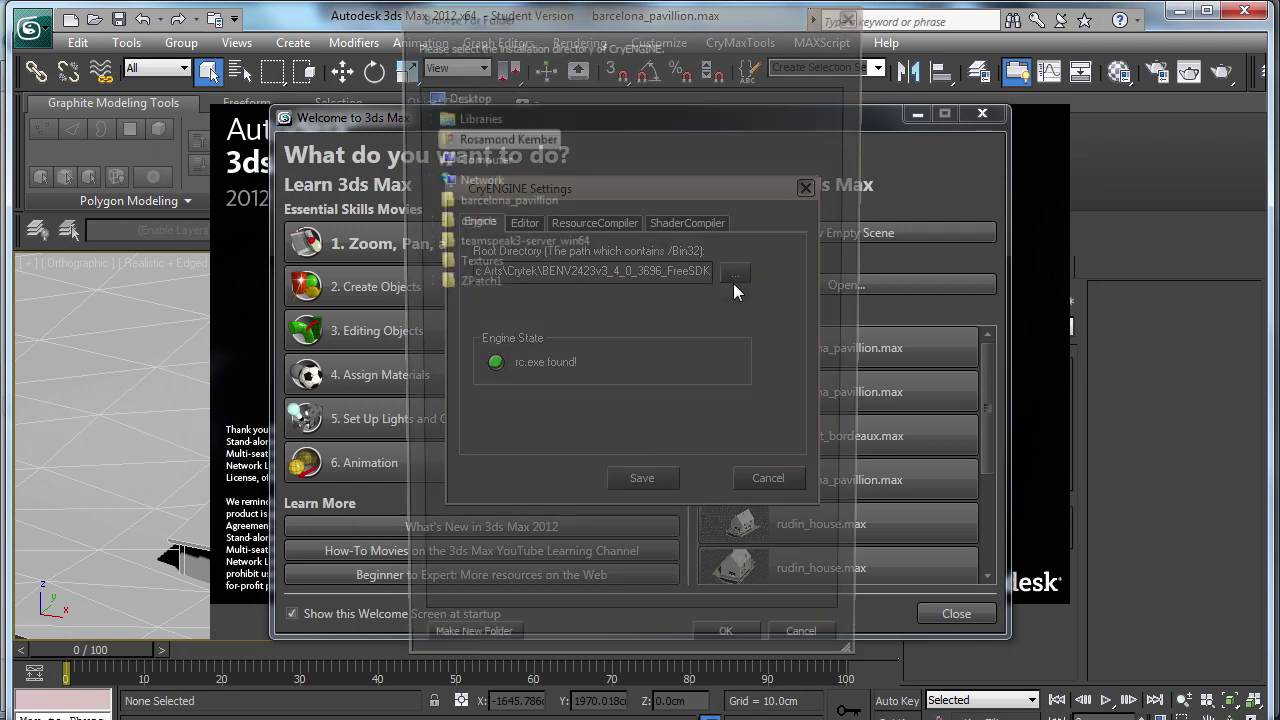
{"action": "left_click", "coordinate": [470, 158]}
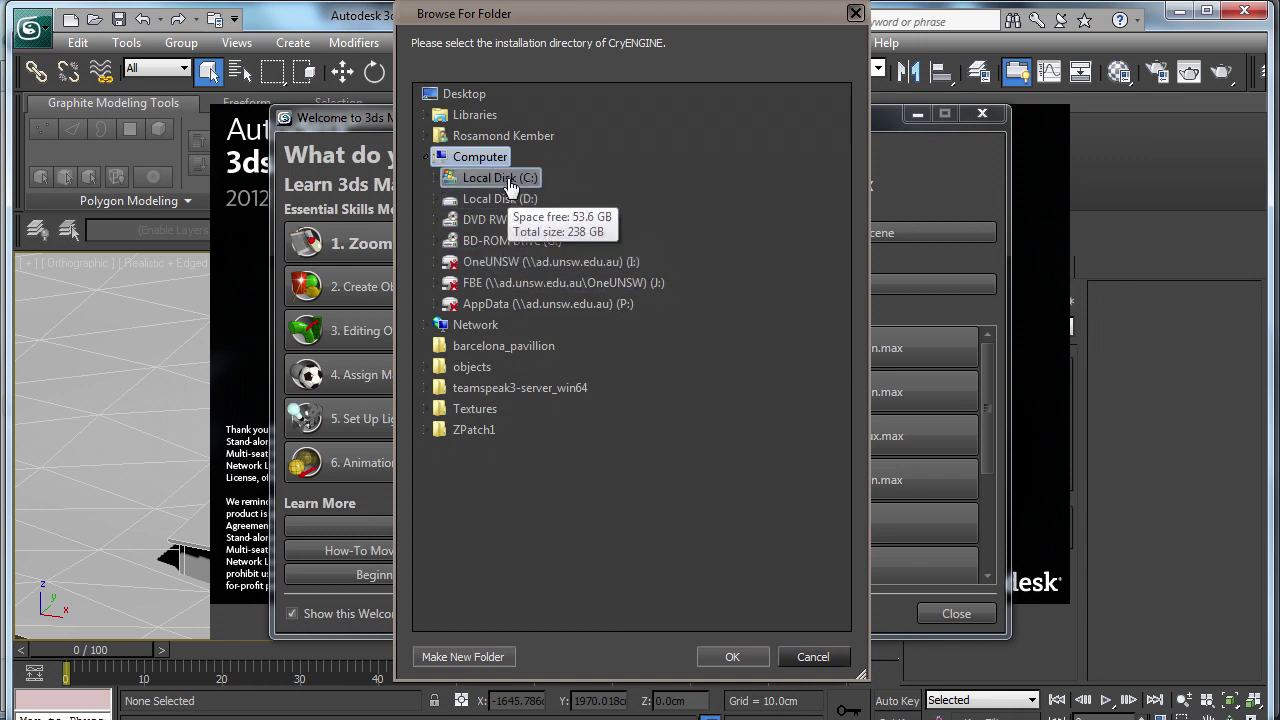
{"action": "left_click", "coordinate": [495, 178]}
{"action": "left_click", "coordinate": [500, 325]}
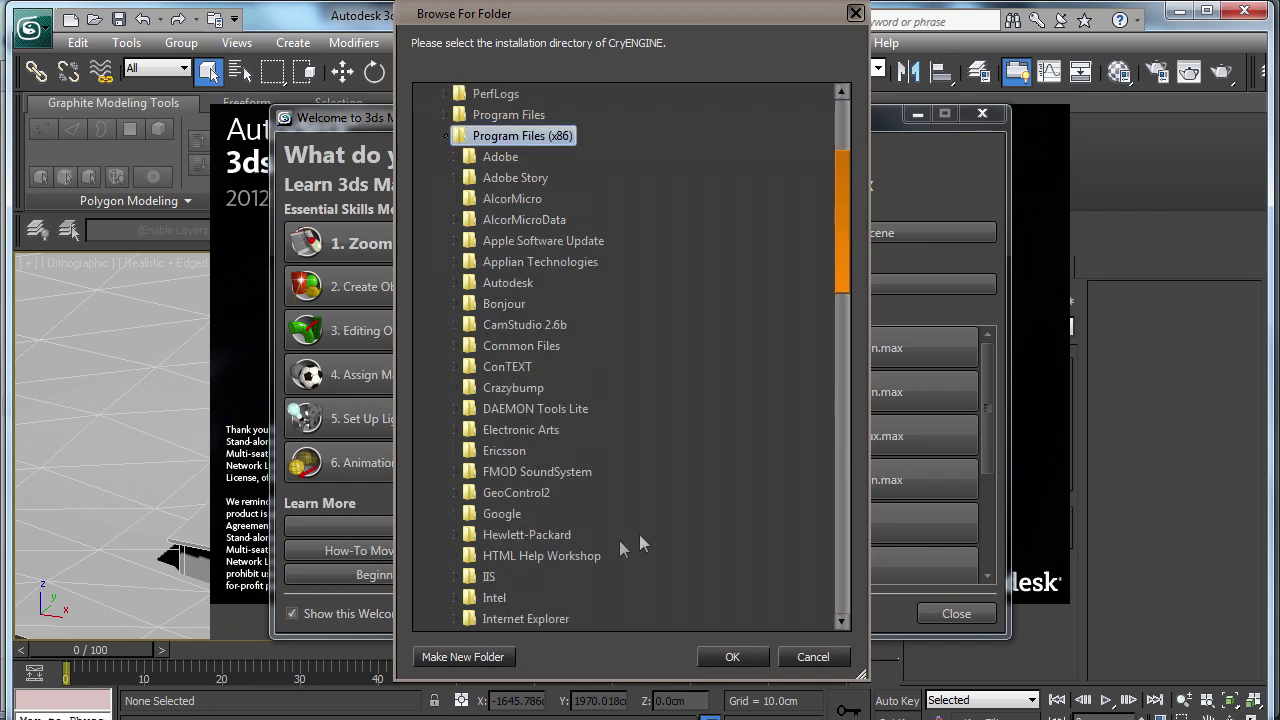
{"action": "left_click", "coordinate": [528, 432]}
{"action": "left_click", "coordinate": [612, 591]}
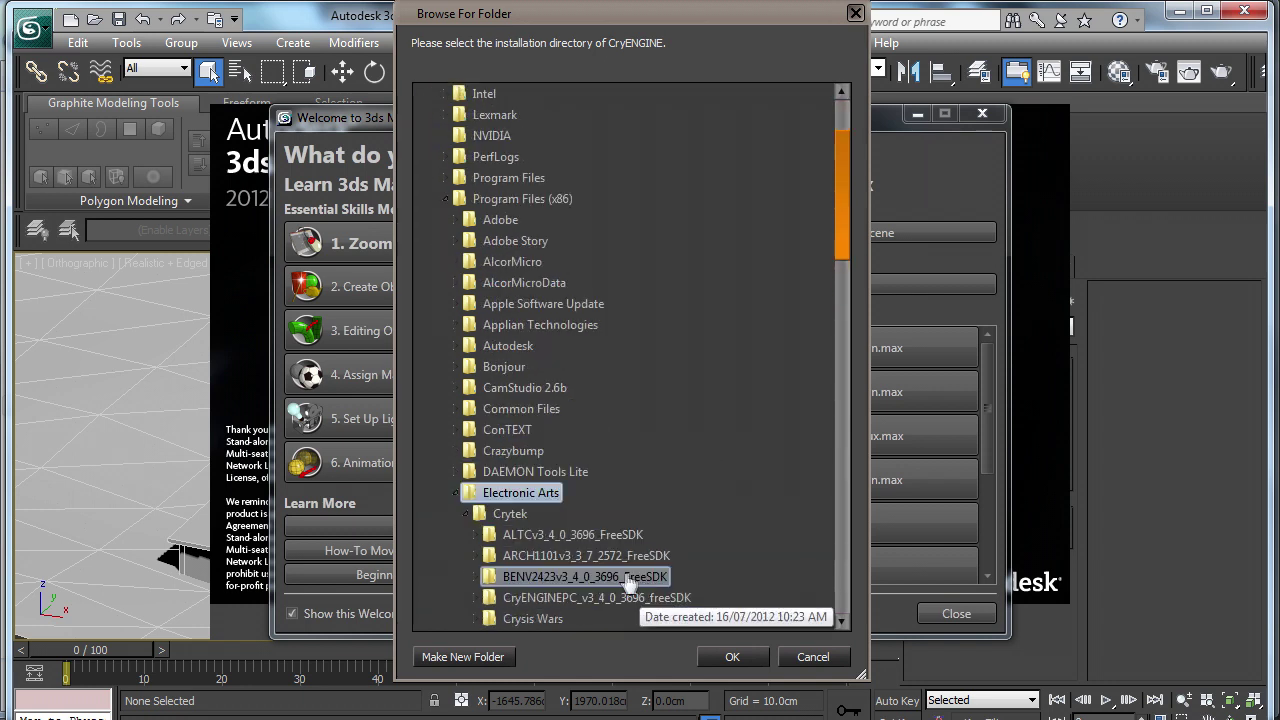
{"action": "left_click", "coordinate": [724, 656]}
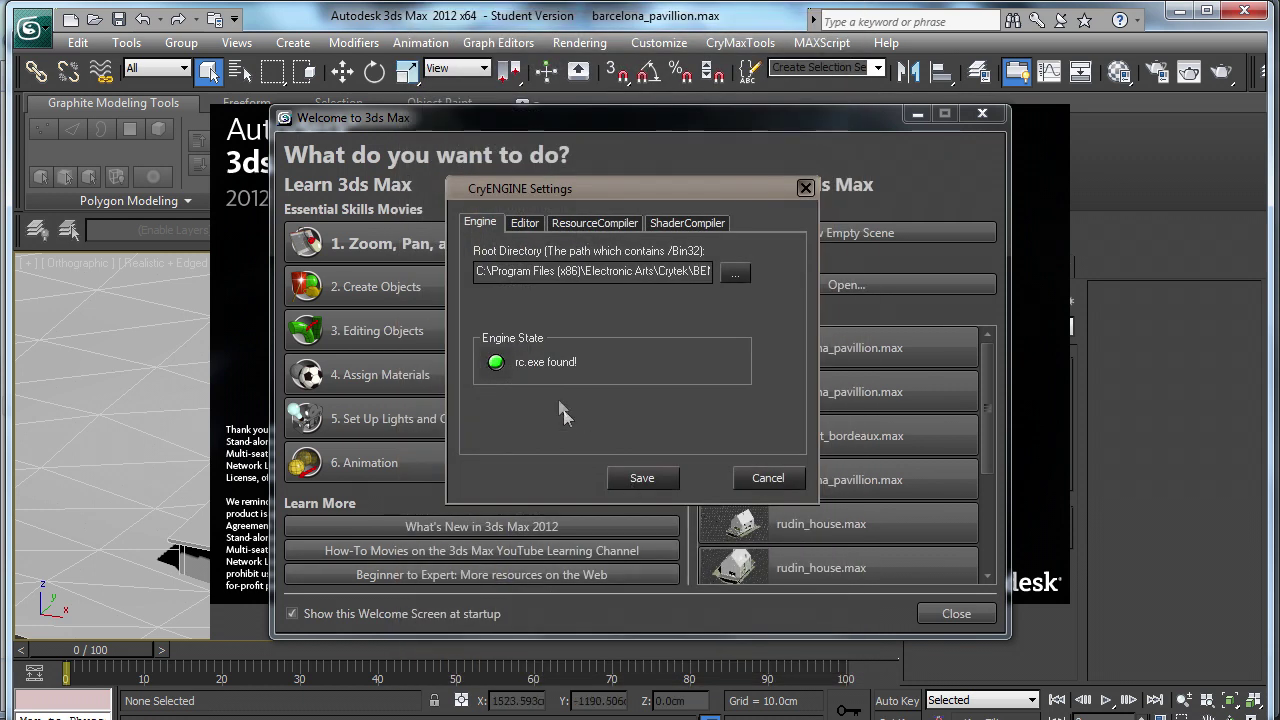
{"action": "left_click", "coordinate": [635, 479]}
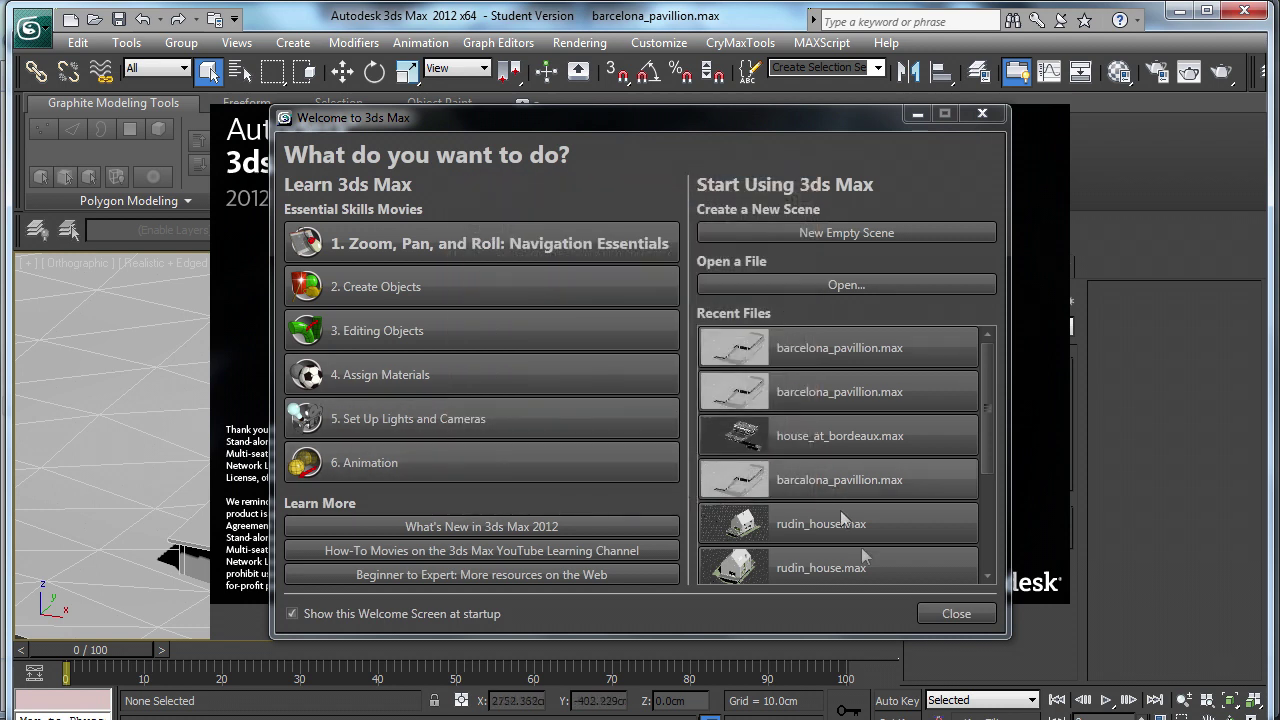
{"action": "left_click", "coordinate": [936, 612]}
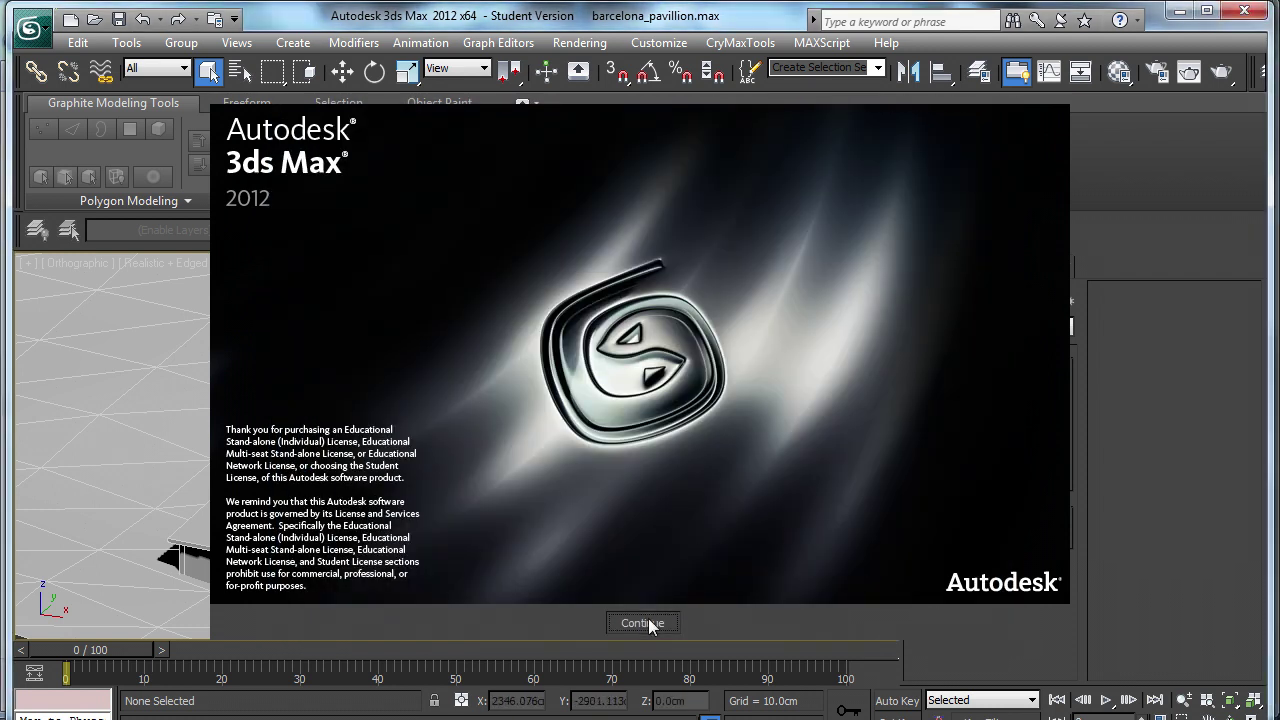
{"action": "left_click", "coordinate": [648, 618]}
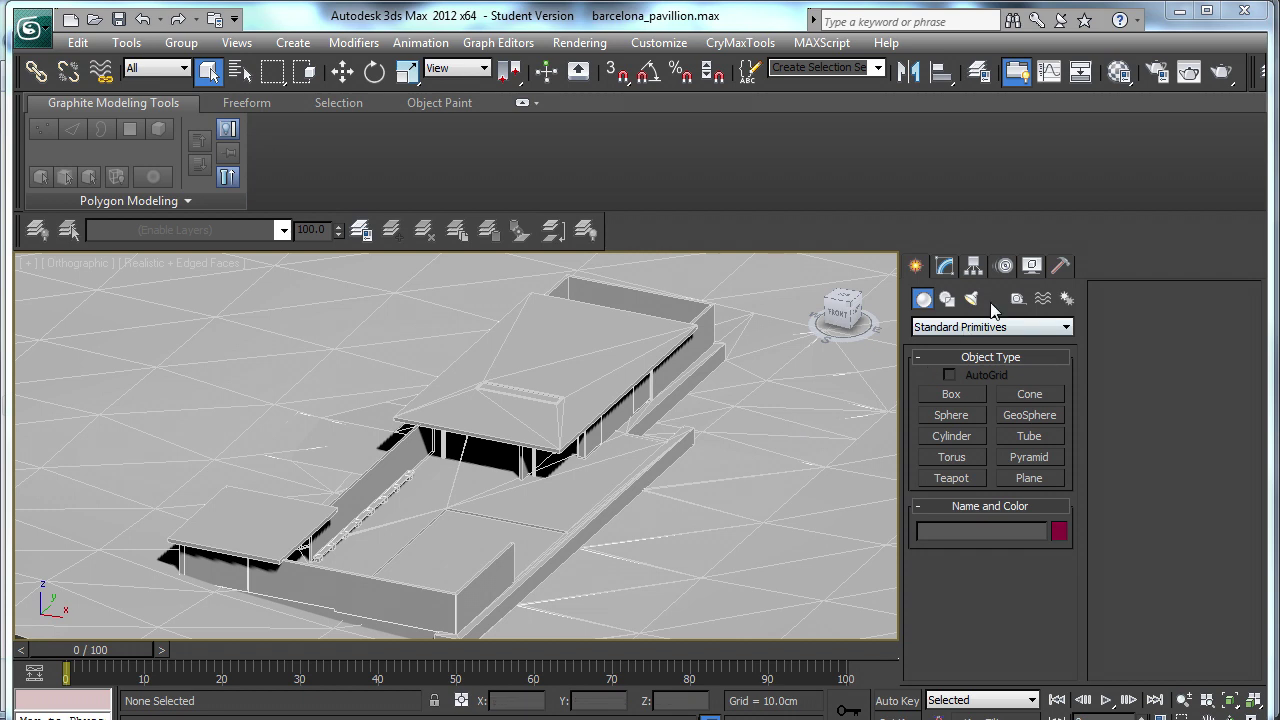
Configure the utilities button set, choosing CryENGINE3 Exporter from Crytek Tools, and accept the configuration.
{"action": "left_click", "coordinate": [1060, 265]}
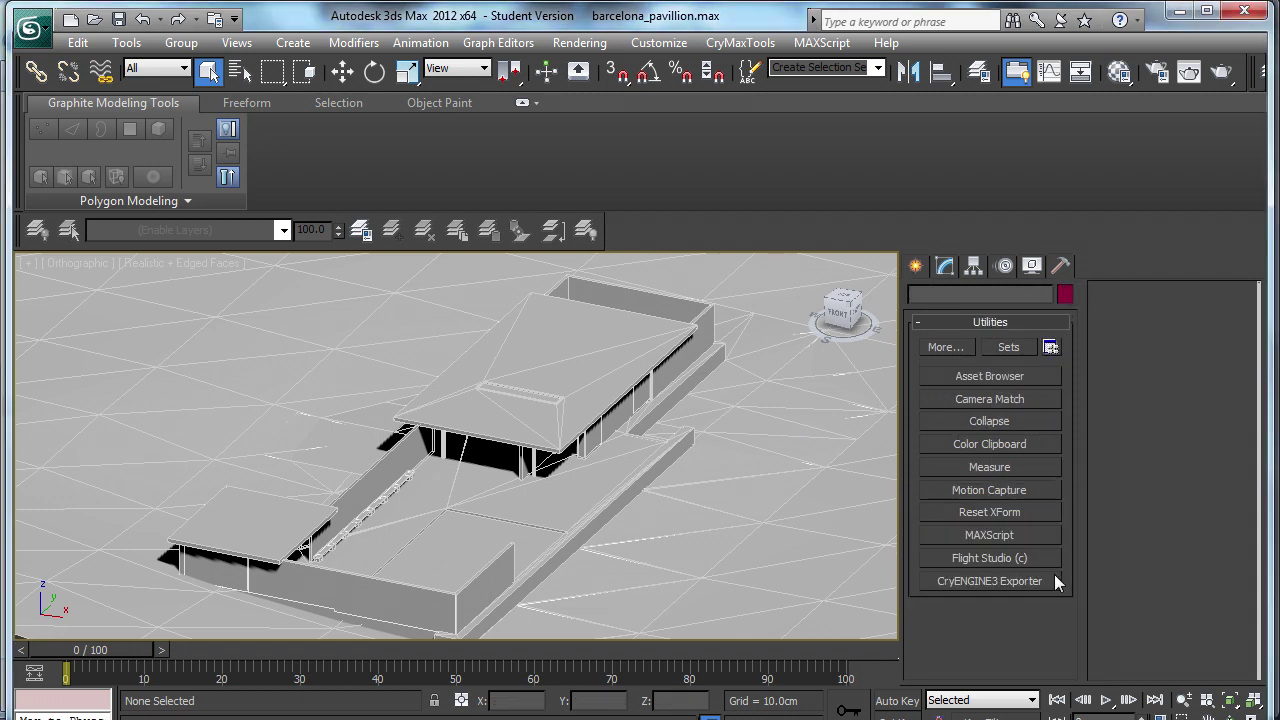
{"action": "left_click", "coordinate": [1050, 346]}
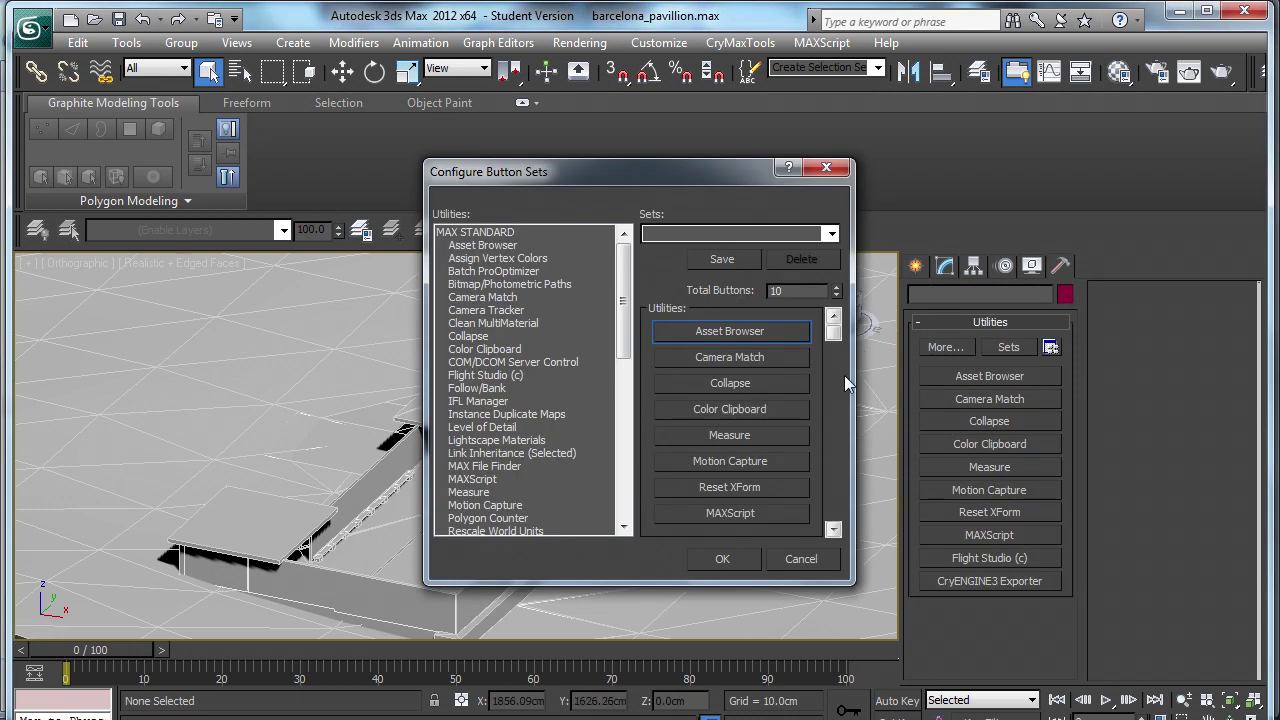
{"action": "left_click_drag", "start_coordinate": [836, 335], "coordinate": [840, 545]}
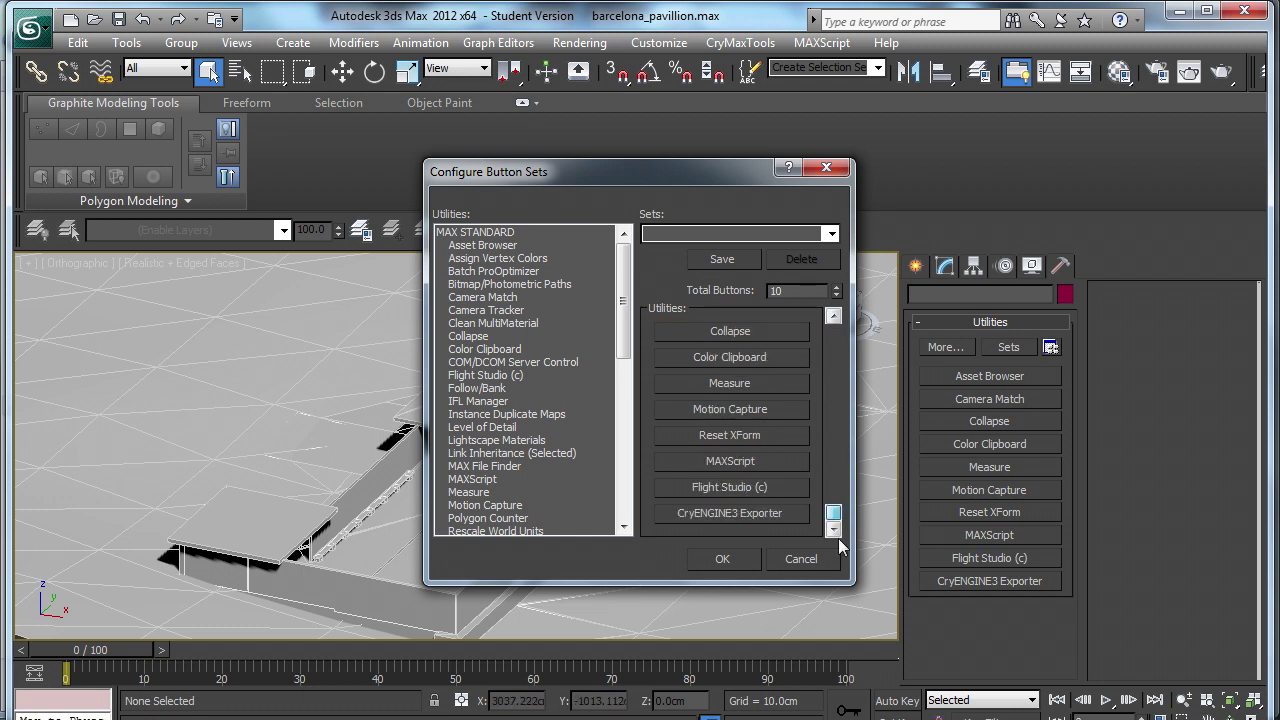
{"action": "double_click", "coordinate": [786, 290]}
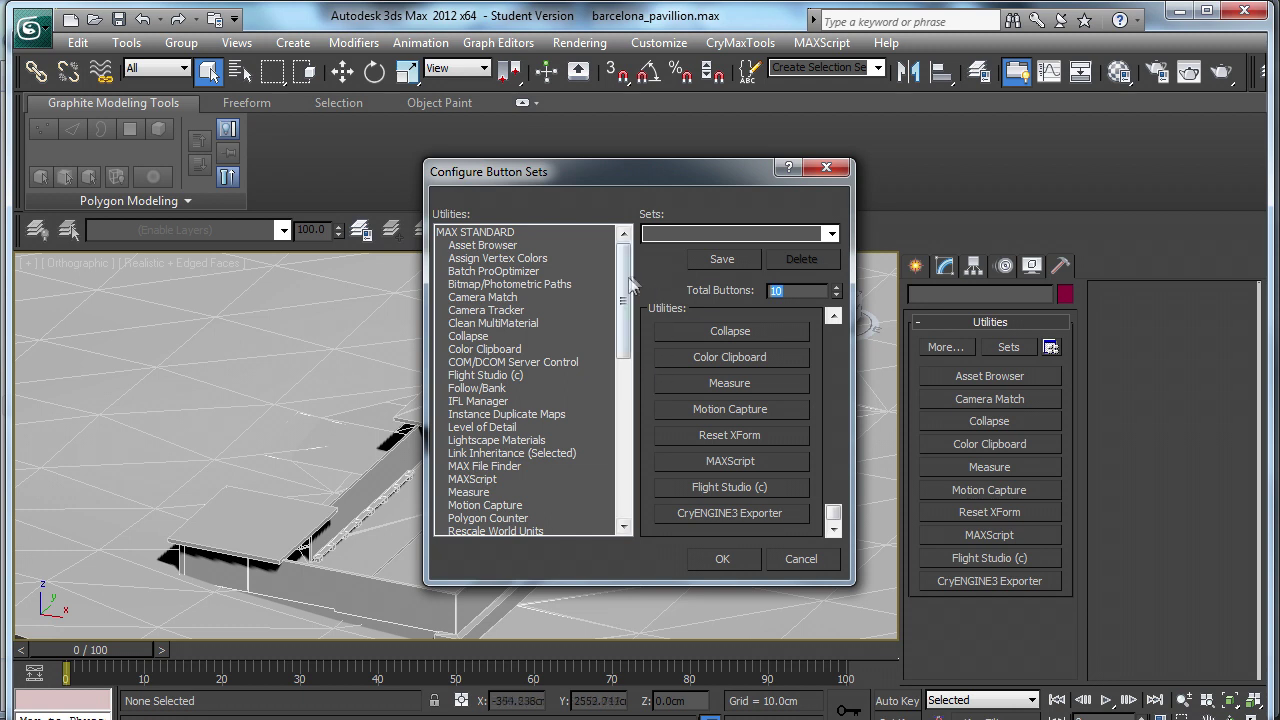
{"action": "left_click_drag", "start_coordinate": [626, 305], "coordinate": [630, 487]}
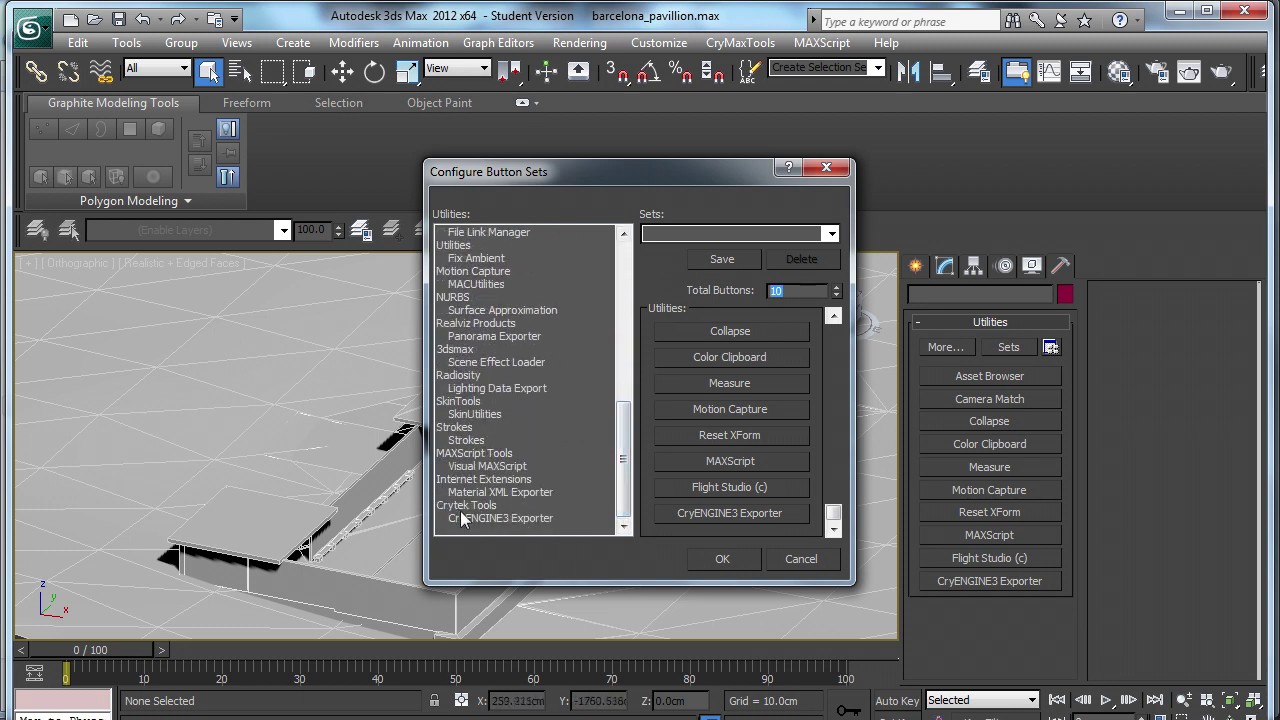
{"action": "left_click", "coordinate": [474, 520]}
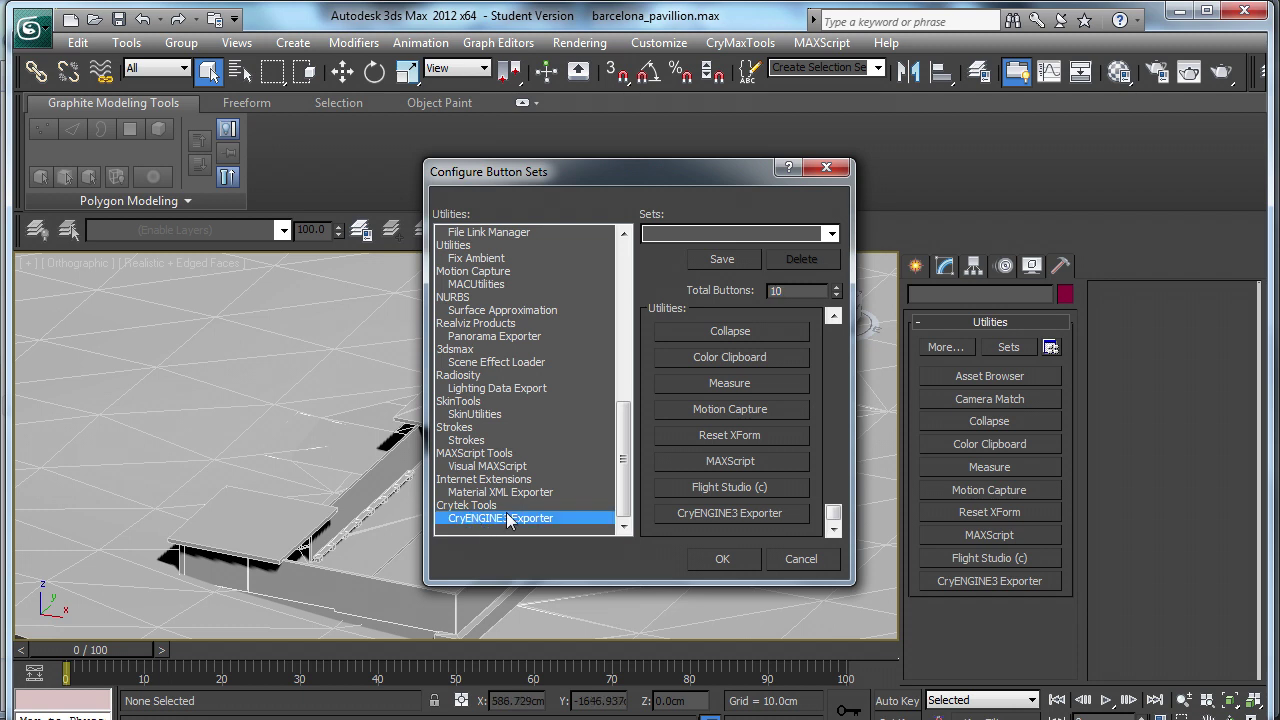
{"action": "left_click", "coordinate": [718, 560]}
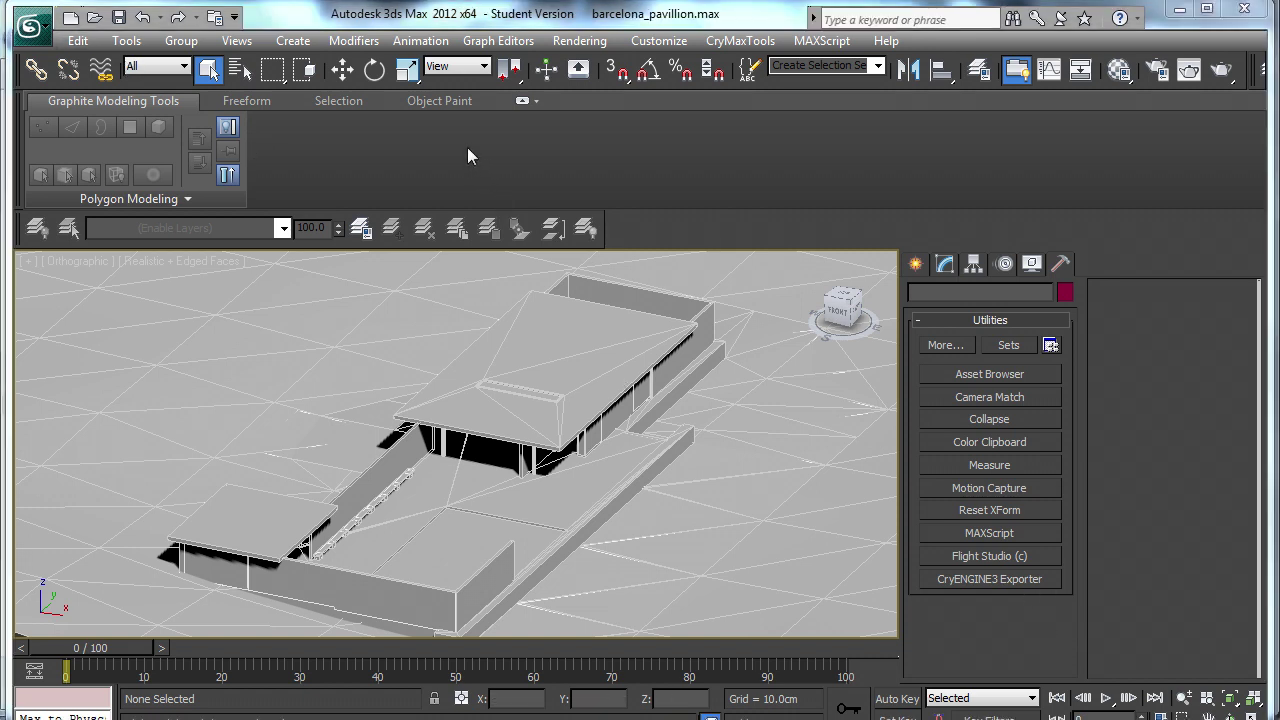
Configure the scene units with one system unit equal to 1.0 centimeters and the display scale in metric centimeters.
{"action": "left_click", "coordinate": [653, 43]}
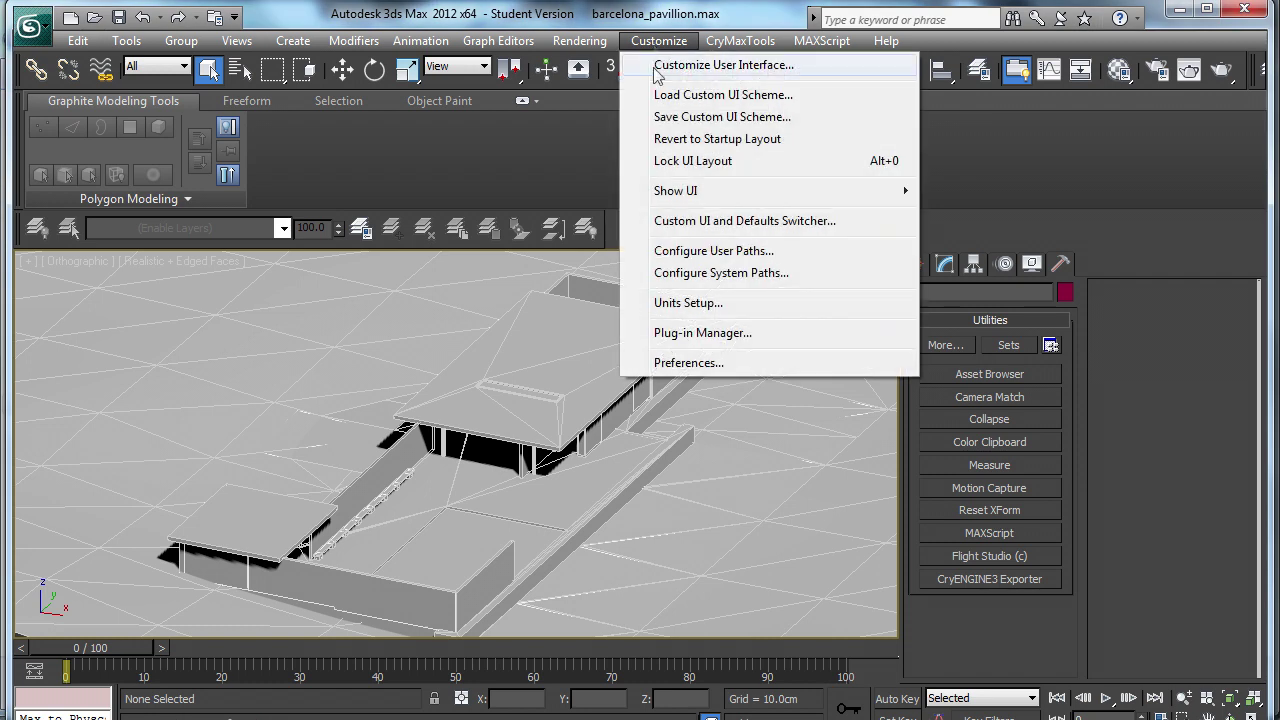
{"action": "left_click", "coordinate": [688, 302]}
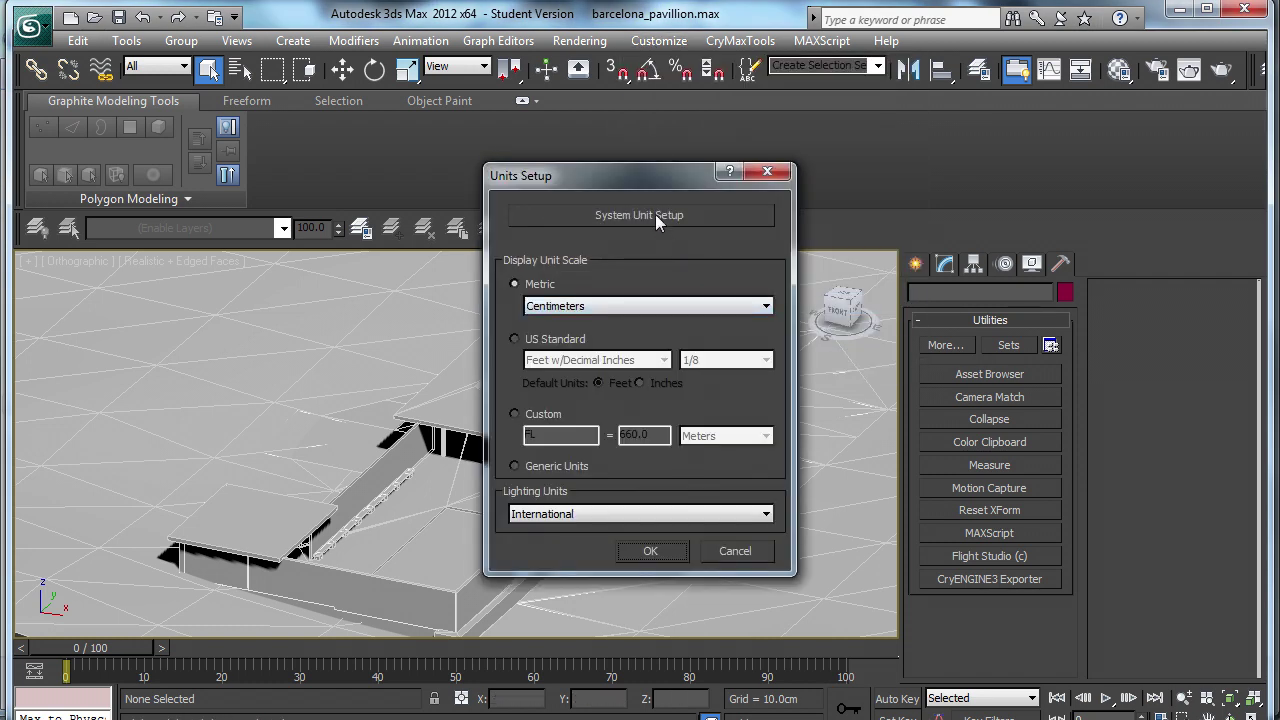
{"action": "left_click", "coordinate": [656, 217]}
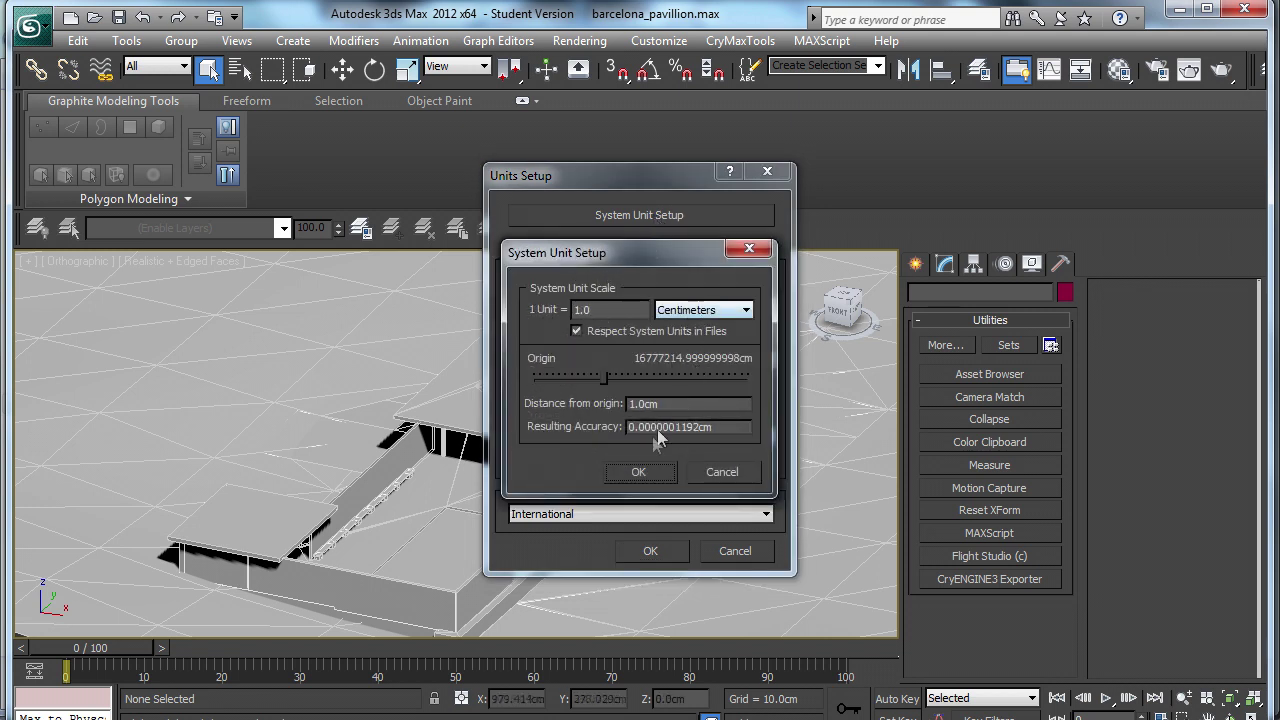
{"action": "left_click", "coordinate": [638, 472]}
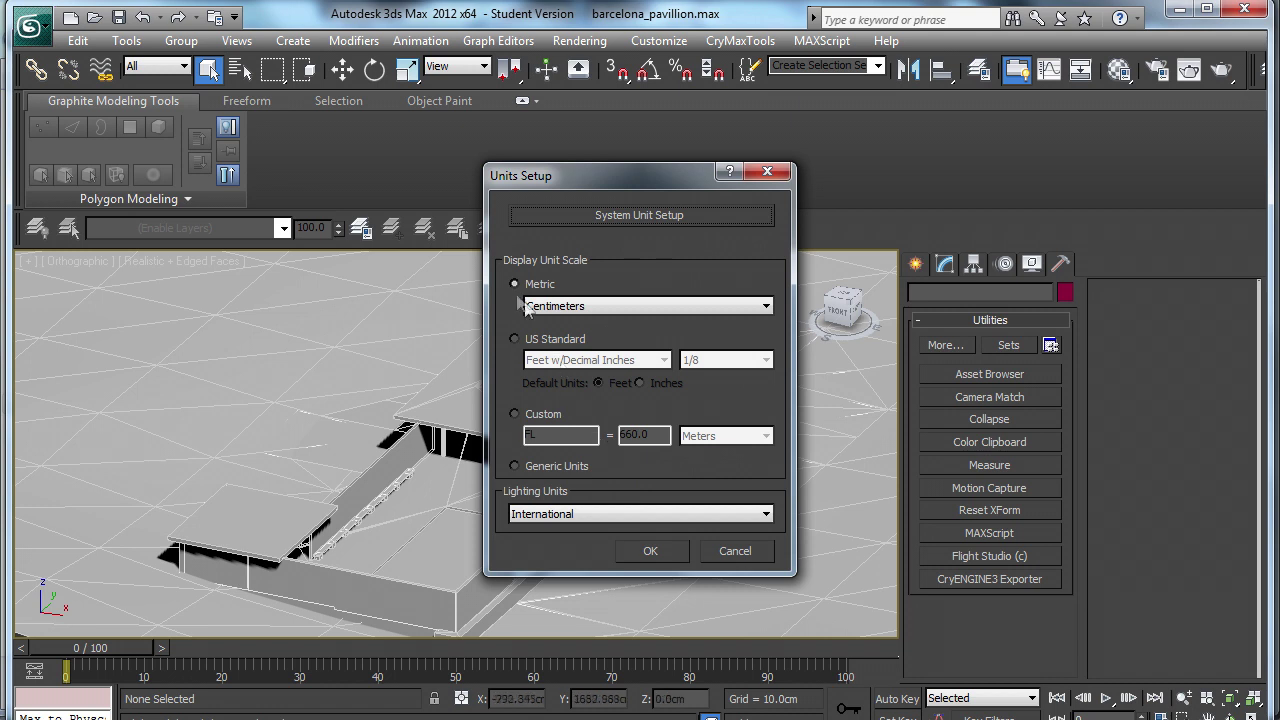
{"action": "left_click", "coordinate": [640, 306]}
{"action": "left_click", "coordinate": [555, 338]}
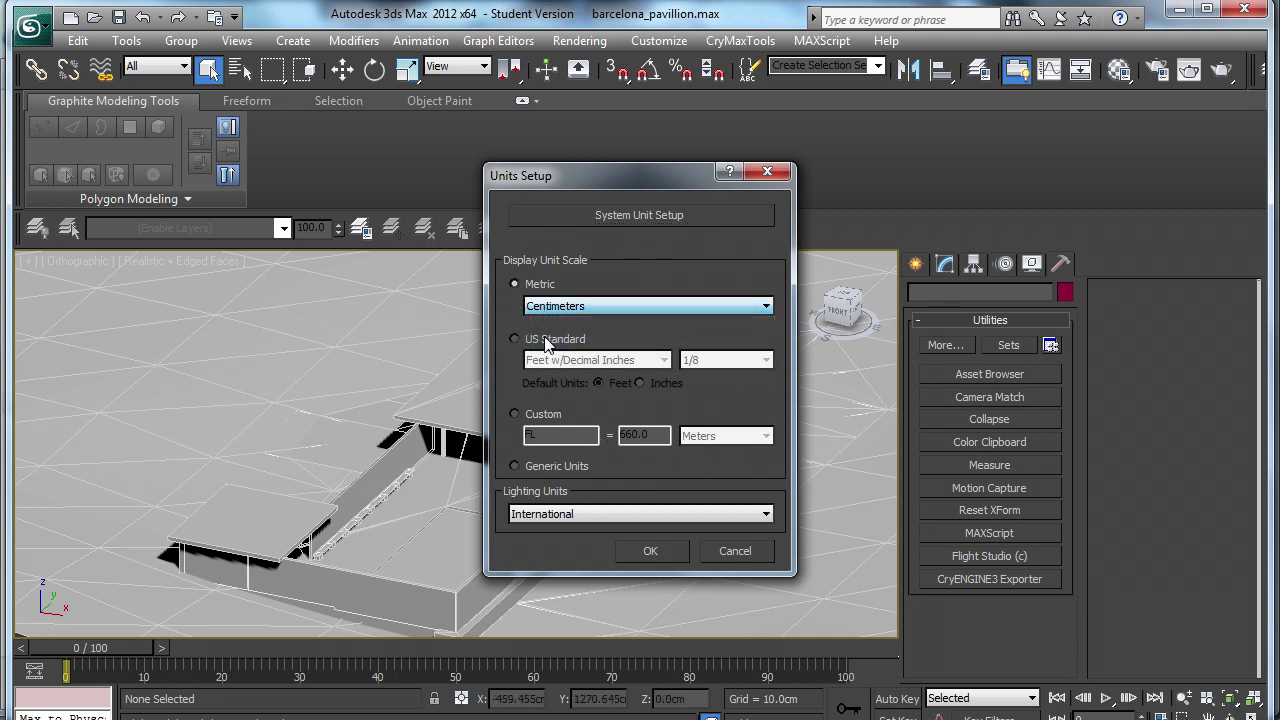
{"action": "left_click", "coordinate": [650, 553]}
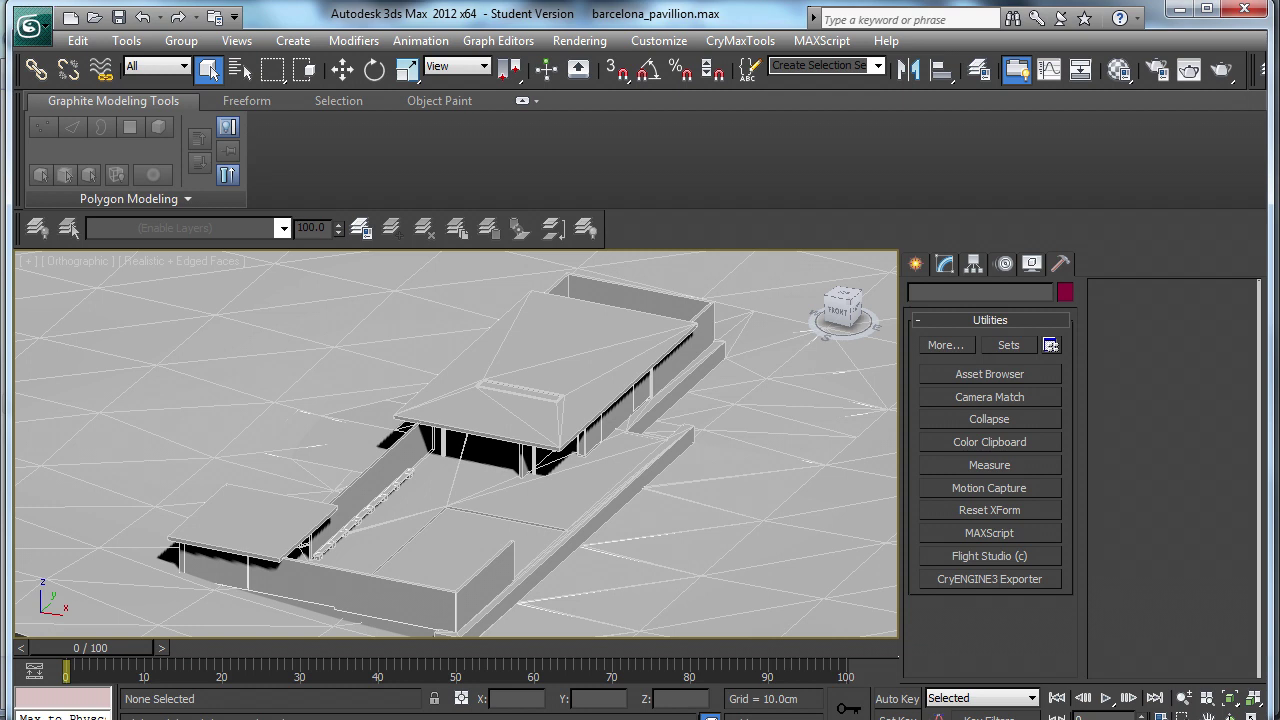
Clear all standard snap types in the grid and snap settings.
{"action": "right_click", "coordinate": [620, 75]}
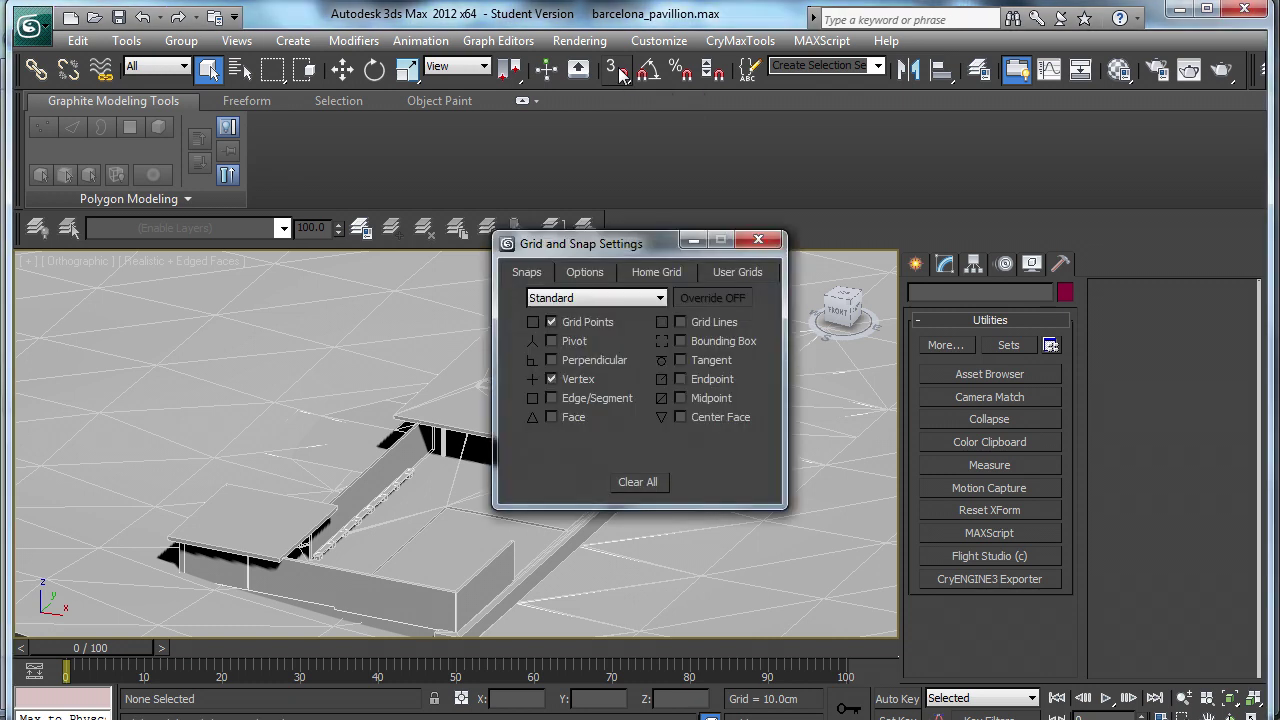
{"action": "left_click", "coordinate": [558, 322]}
{"action": "left_click", "coordinate": [554, 379]}
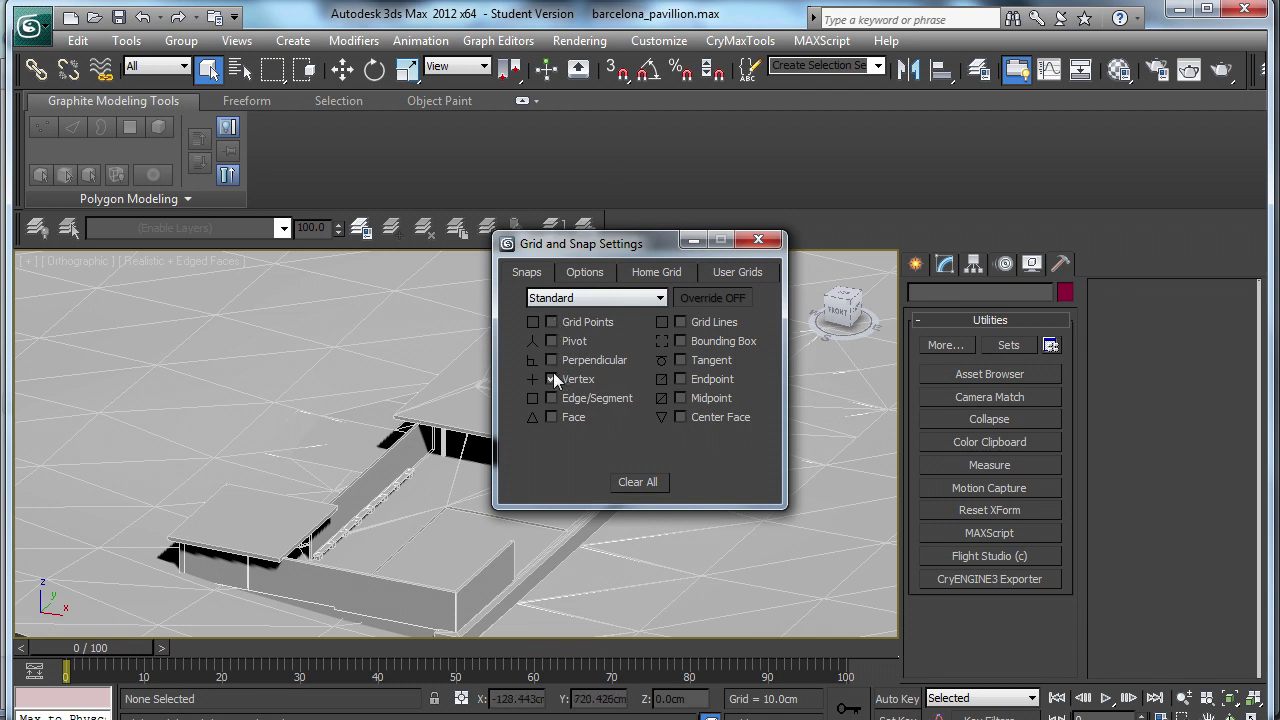
{"action": "left_click", "coordinate": [640, 483]}
Enable only Vertex as the standard snap type, close the snap settings, and turn on 3D snapping.
{"action": "left_click", "coordinate": [578, 379]}
{"action": "left_click", "coordinate": [758, 240]}
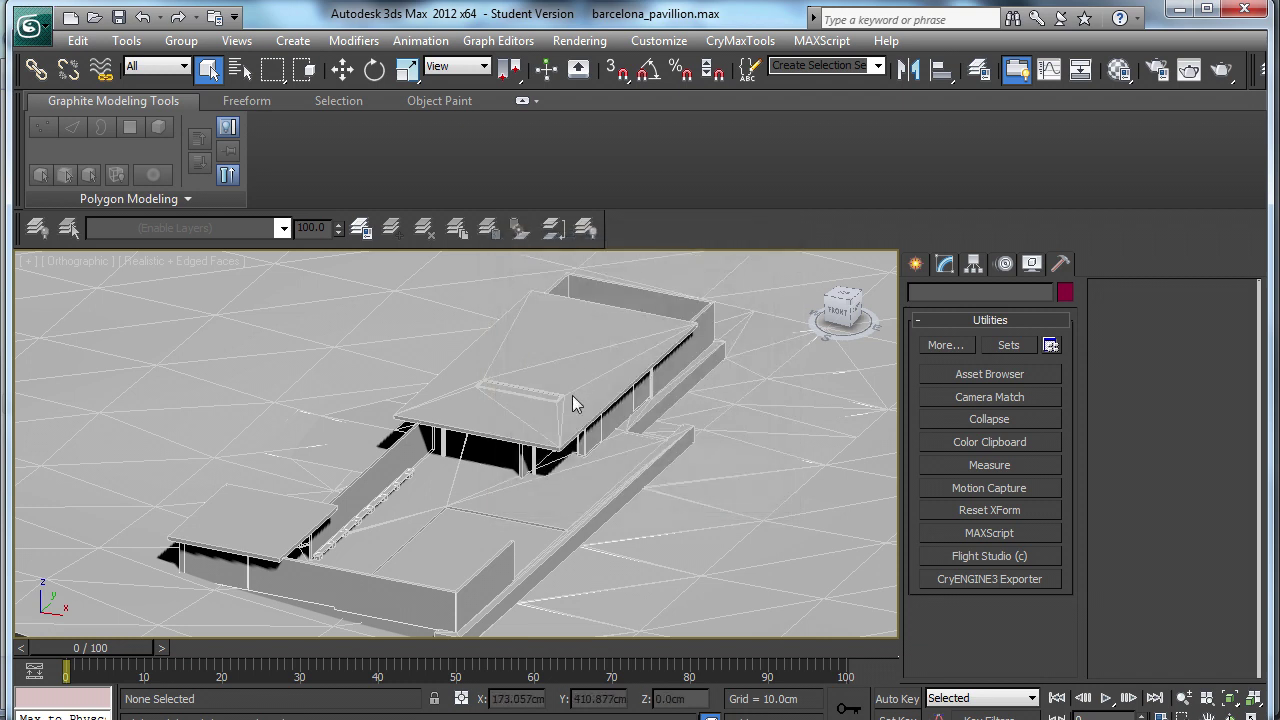
{"action": "left_click", "coordinate": [619, 72]}
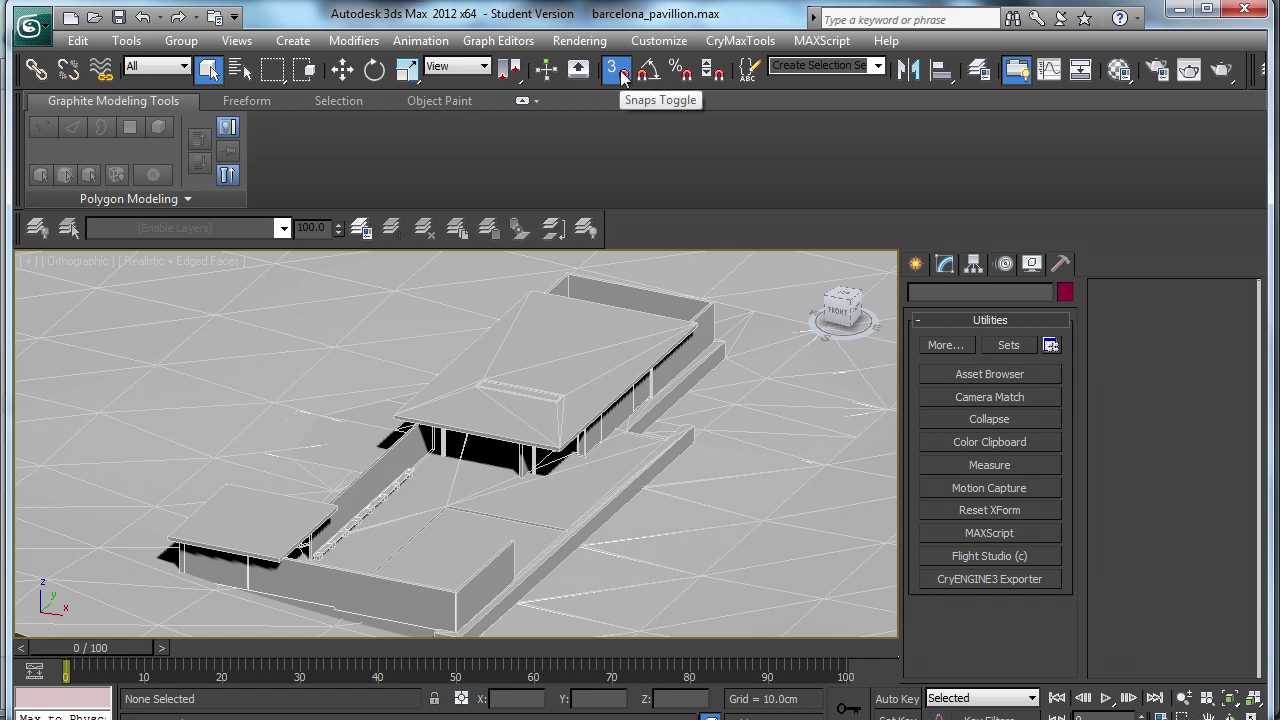
{"action": "key", "text": "s"}
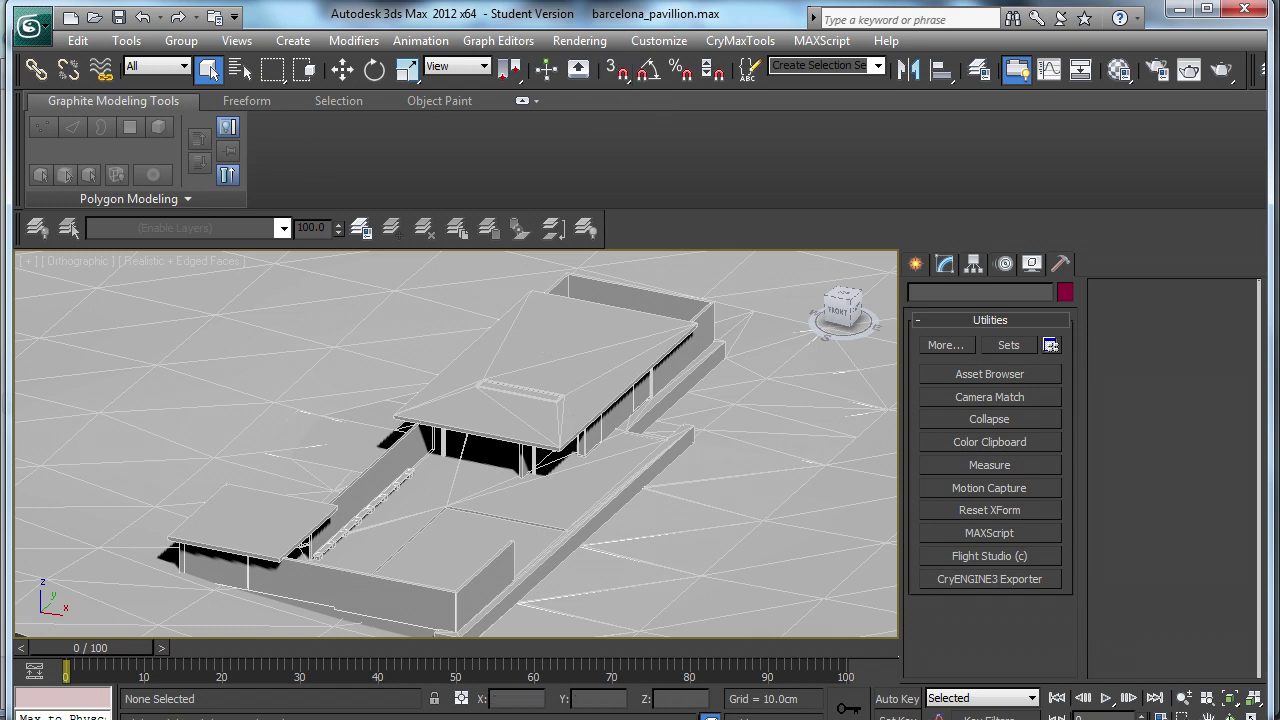
{"action": "left_click", "coordinate": [623, 74]}
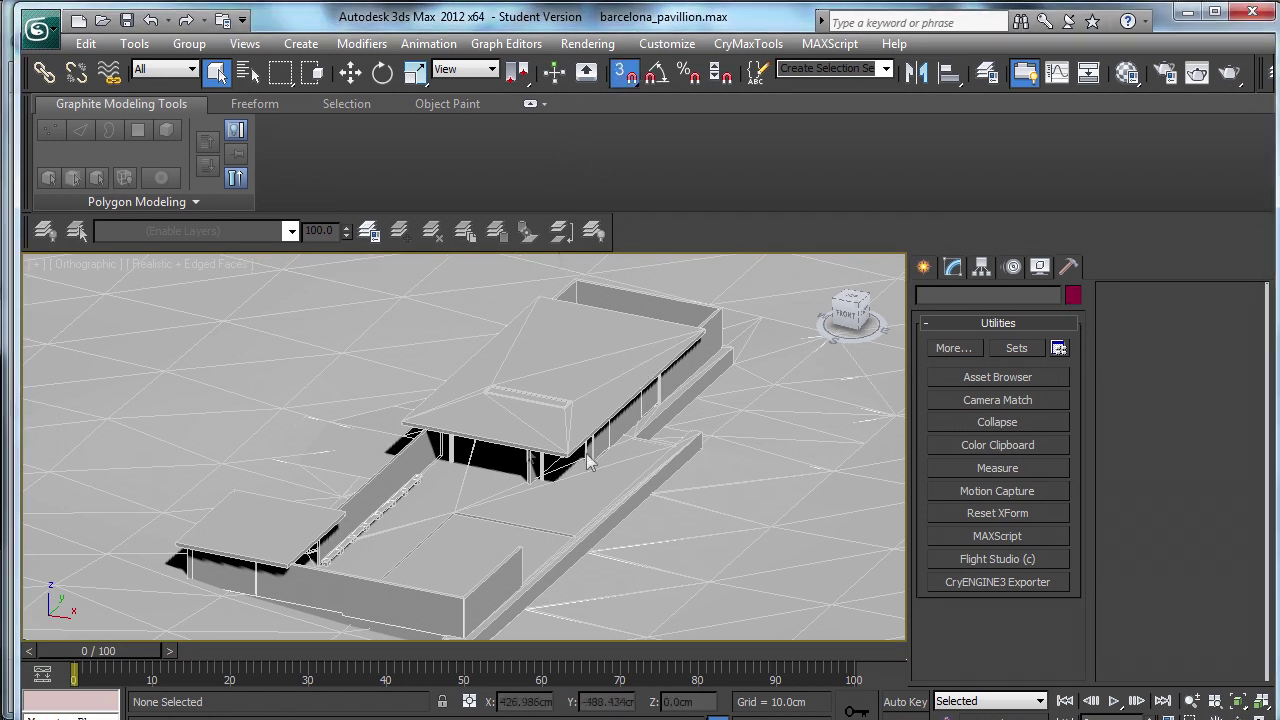
Create a box 991.5 cm long, 25 cm wide and -330 cm high, snapped to the vertices of the short freestanding wall.
{"action": "left_click", "coordinate": [927, 269]}
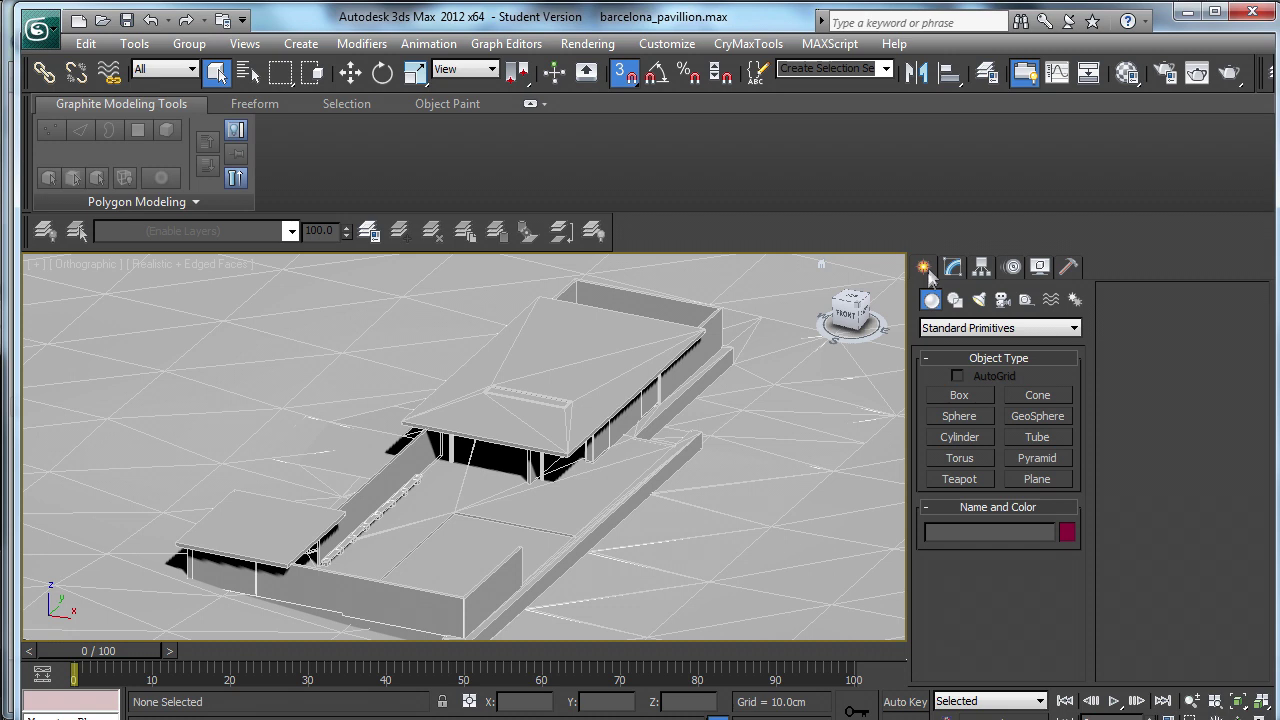
{"action": "left_click", "coordinate": [955, 398]}
{"action": "middle_click_drag", "start_coordinate": [536, 487], "coordinate": [556, 419]}
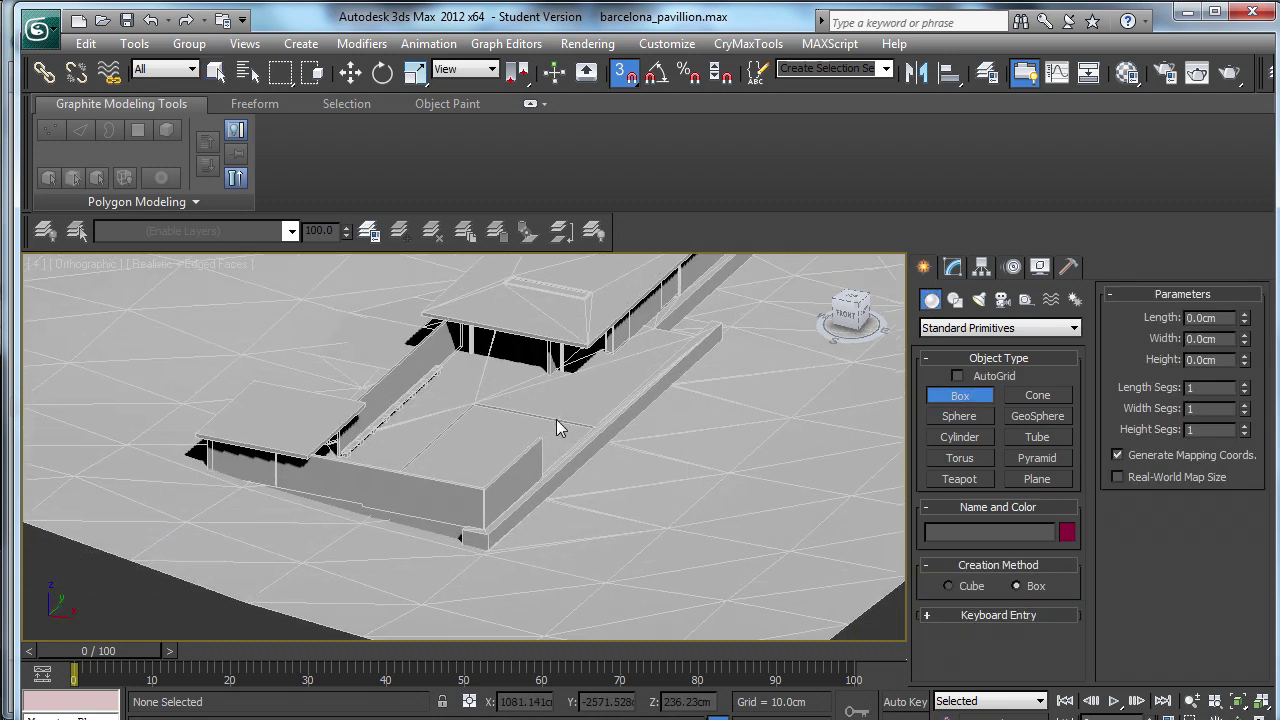
{"action": "scroll", "coordinate": [505, 463], "scroll_direction": "up", "scroll_amount": 3}
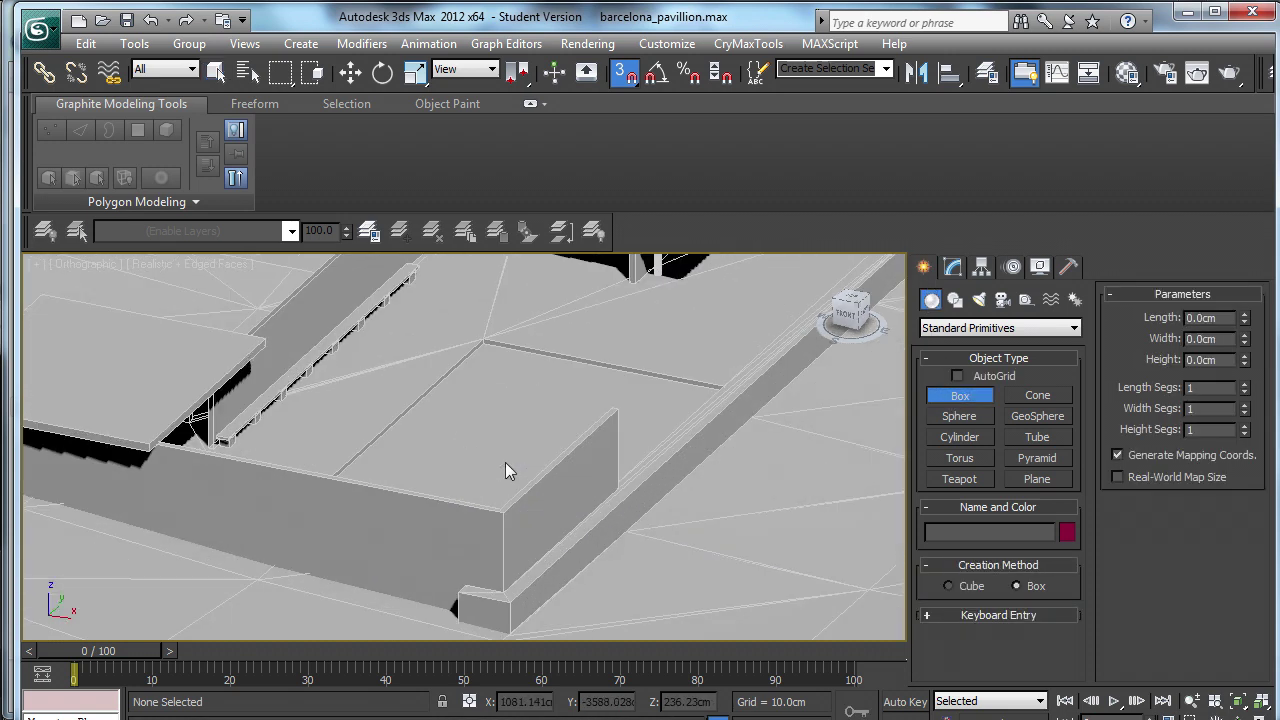
{"action": "middle_click_drag", "start_coordinate": [530, 508], "coordinate": [398, 480]}
{"action": "scroll", "coordinate": [463, 440], "scroll_direction": "up", "scroll_amount": 5}
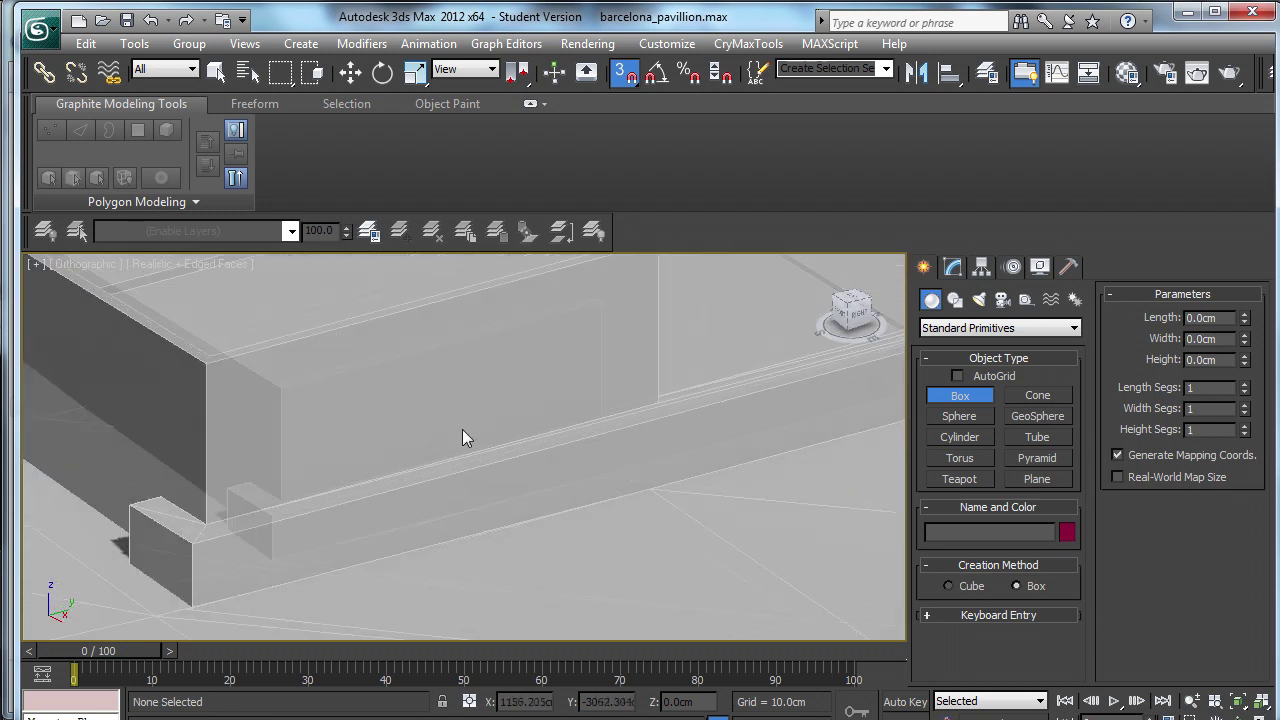
{"action": "middle_click_drag", "start_coordinate": [561, 378], "coordinate": [562, 389]}
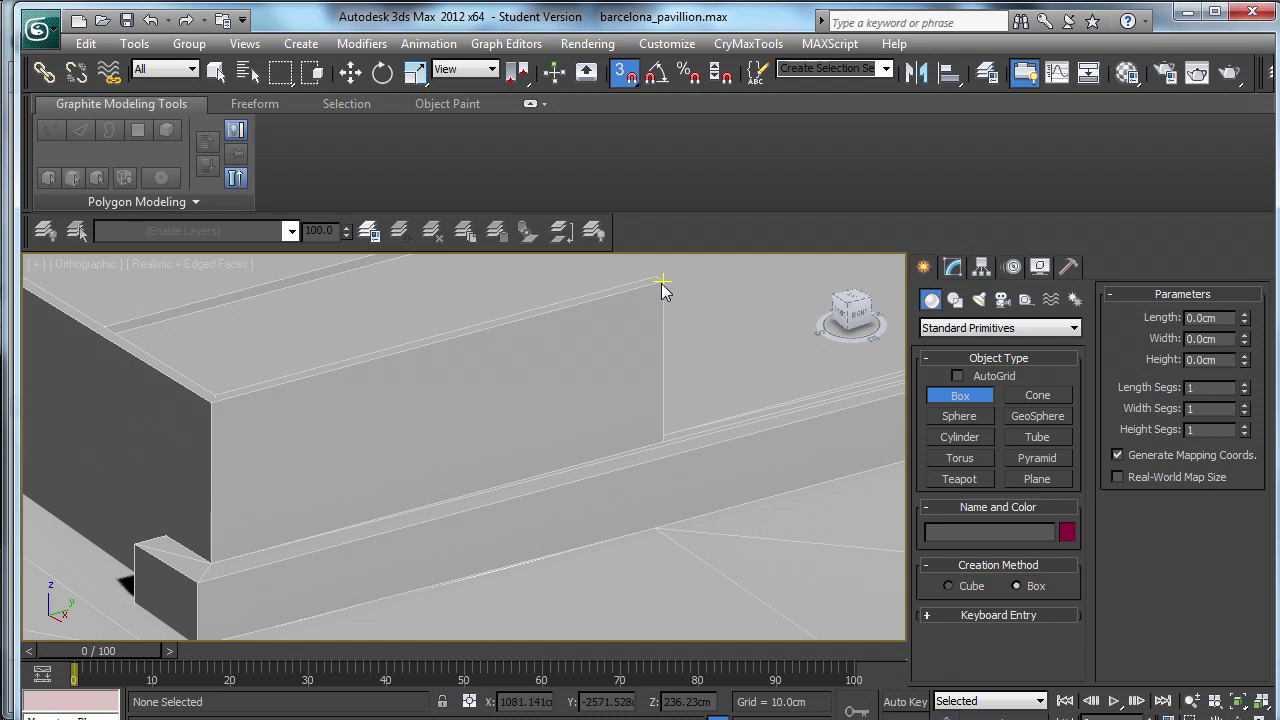
{"action": "left_click_drag", "start_coordinate": [661, 289], "coordinate": [206, 397]}
{"action": "left_click", "coordinate": [206, 397]}
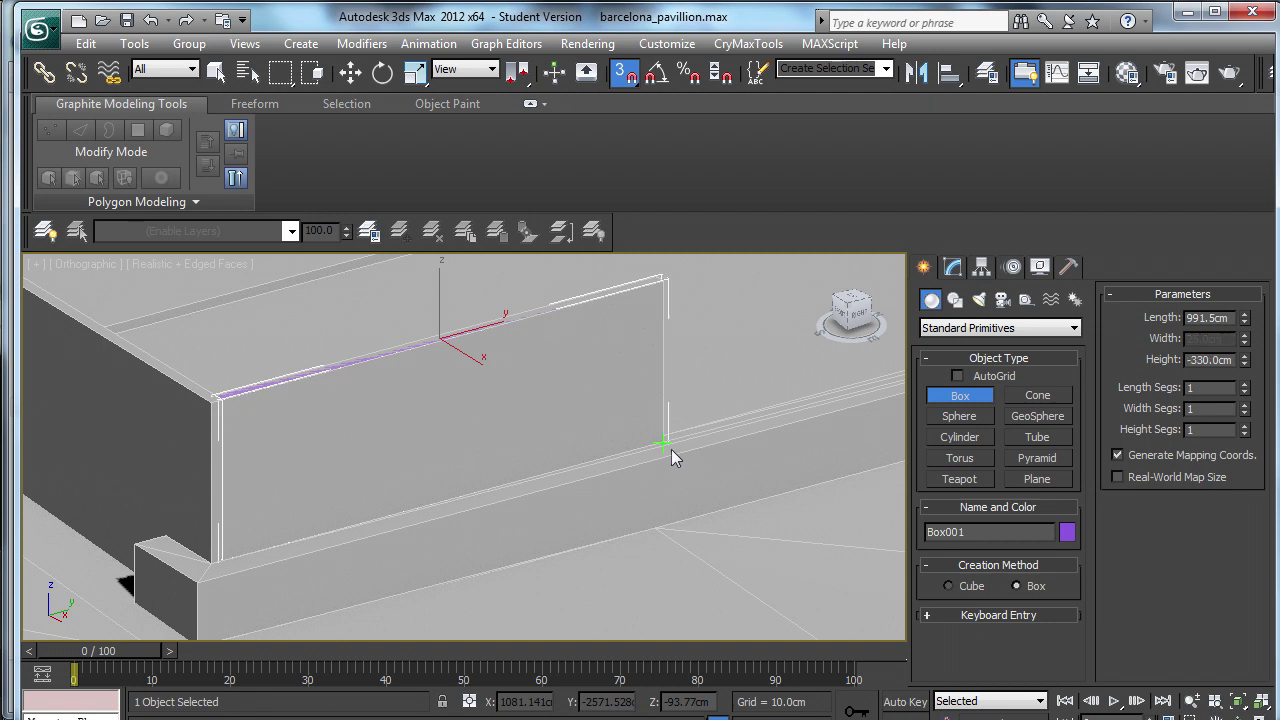
Create a box about 25 by 2292 cm with height -330 cm, snapped over the long wall adjoining the first box.
{"action": "middle_click_drag", "start_coordinate": [650, 477], "coordinate": [316, 479], "text": "alt"}
{"action": "middle_click_drag", "start_coordinate": [510, 472], "coordinate": [331, 493]}
{"action": "middle_click_drag", "start_coordinate": [487, 515], "coordinate": [770, 510], "text": "alt"}
{"action": "middle_click_drag", "start_coordinate": [305, 385], "coordinate": [363, 448], "text": "alt"}
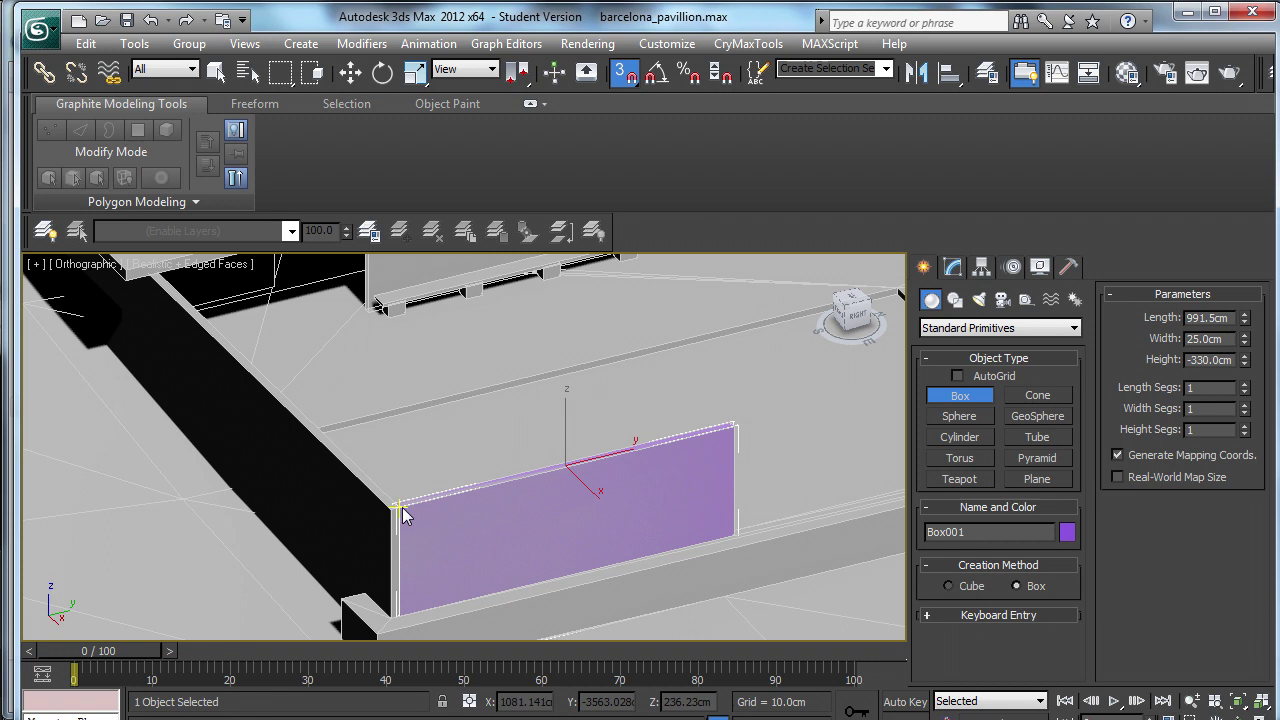
{"action": "left_click_drag", "start_coordinate": [402, 508], "coordinate": [226, 303]}
{"action": "scroll", "coordinate": [274, 360], "scroll_direction": "down", "scroll_amount": 3}
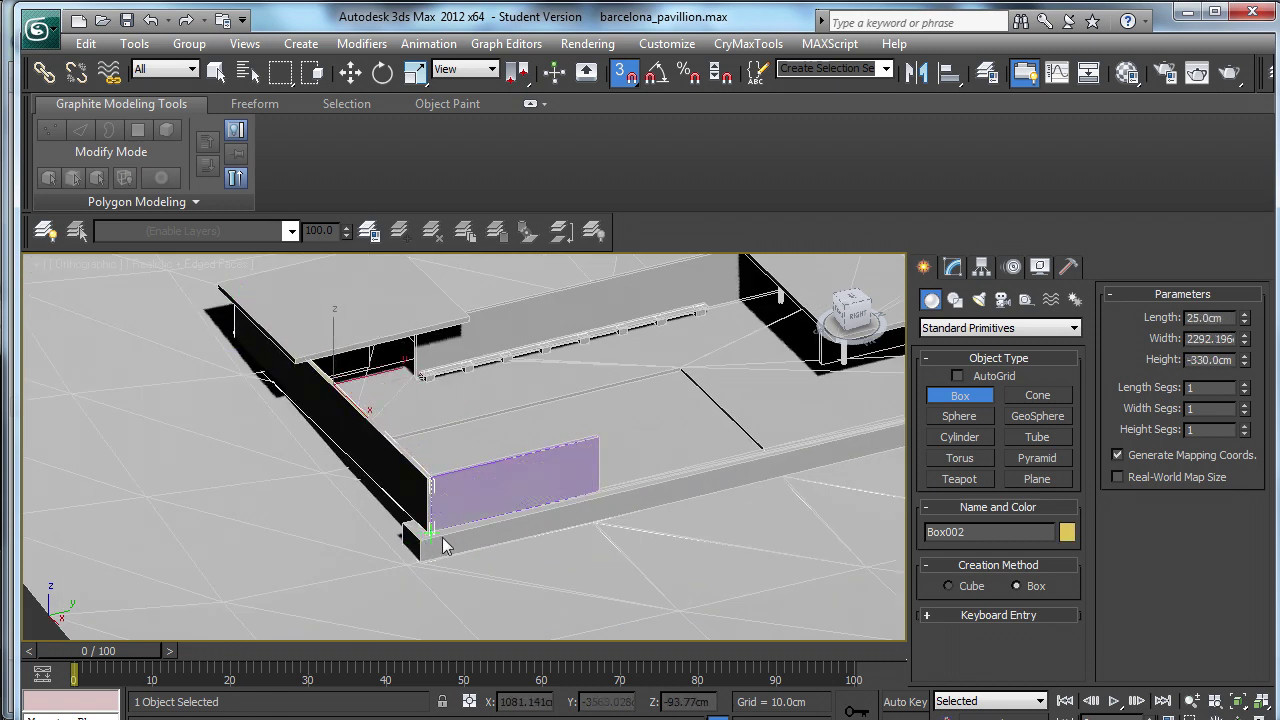
{"action": "left_click", "coordinate": [443, 538]}
Create a box 896.887 cm long, 0 cm wide and -470 cm high, snapped along the end wall under the small roof in wireframe.
{"action": "mouse_move", "coordinate": [476, 464]}
{"action": "middle_mouse_down", "text": "alt"}
{"action": "mouse_move", "coordinate": [617, 463]}
{"action": "mouse_move", "coordinate": [395, 466]}
{"action": "mouse_move", "coordinate": [506, 475]}
{"action": "mouse_move", "coordinate": [506, 495]}
{"action": "mouse_move", "coordinate": [581, 482]}
{"action": "mouse_move", "coordinate": [665, 370]}
{"action": "middle_mouse_up", "text": "alt"}
{"action": "key", "text": "F3"}
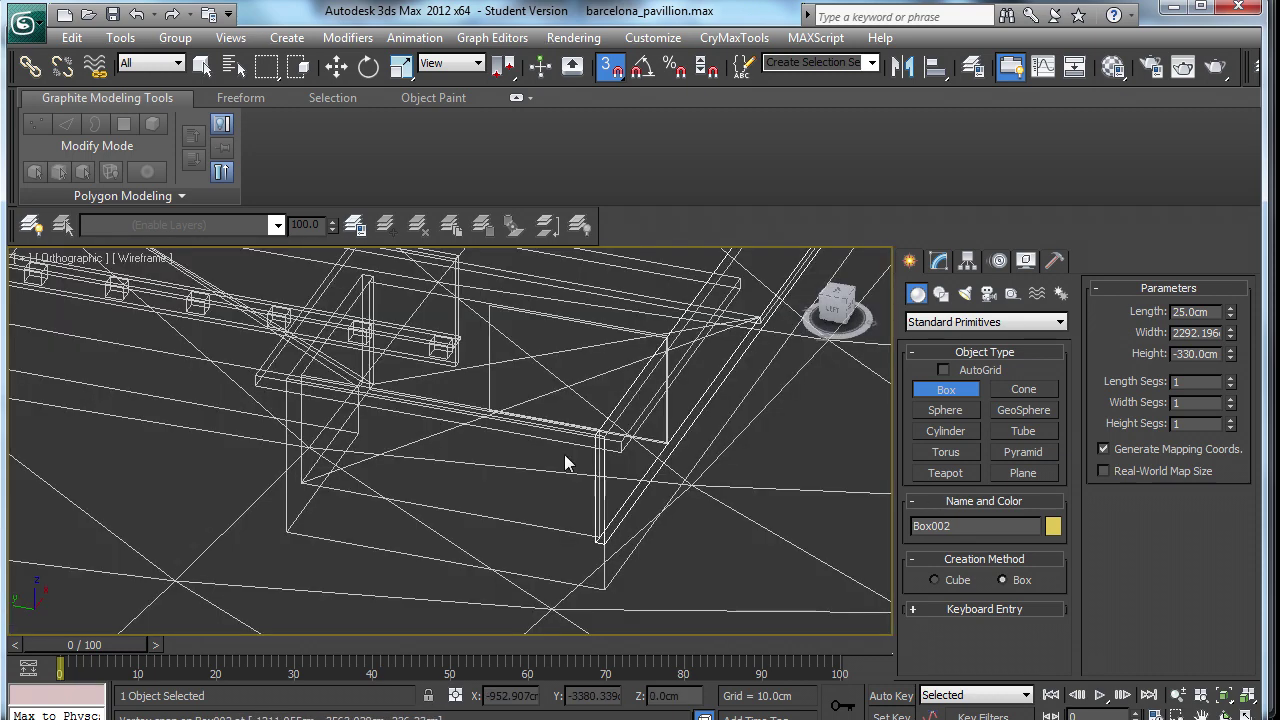
{"action": "middle_click_drag", "start_coordinate": [600, 434], "coordinate": [668, 445]}
{"action": "key", "text": "F3"}
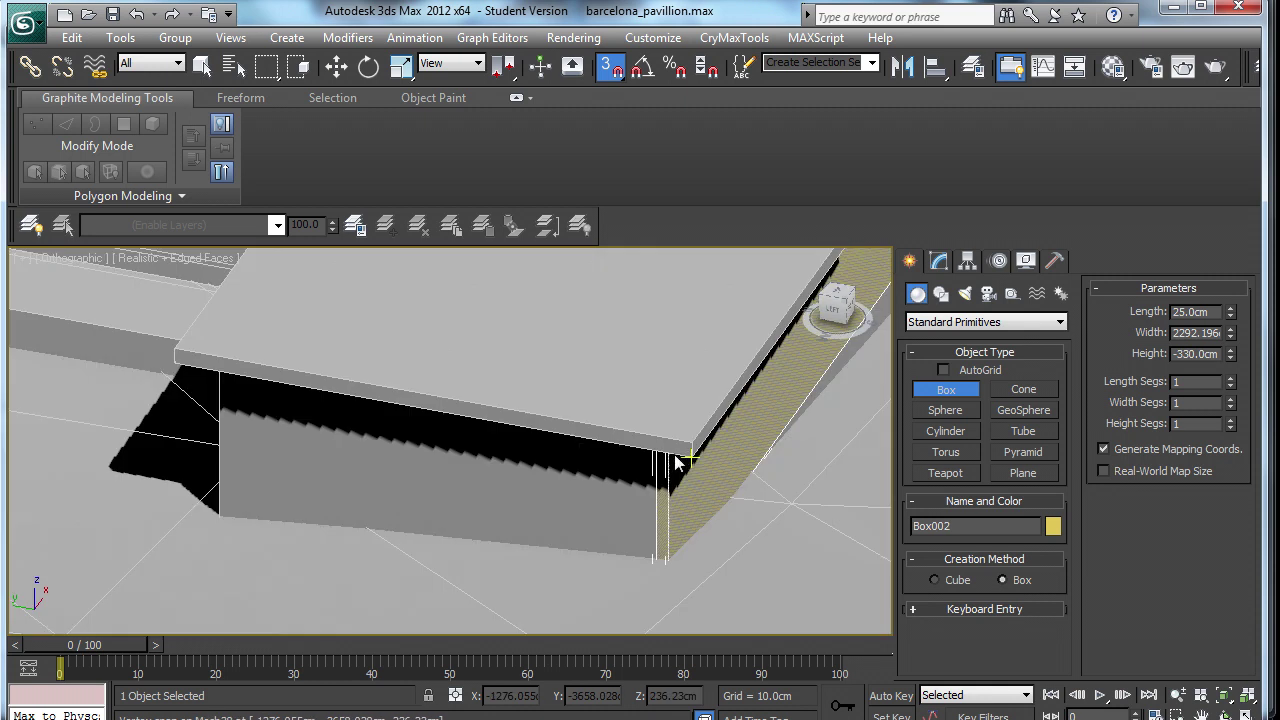
{"action": "key", "text": "F3"}
{"action": "scroll", "coordinate": [685, 435], "scroll_direction": "up", "scroll_amount": 2}
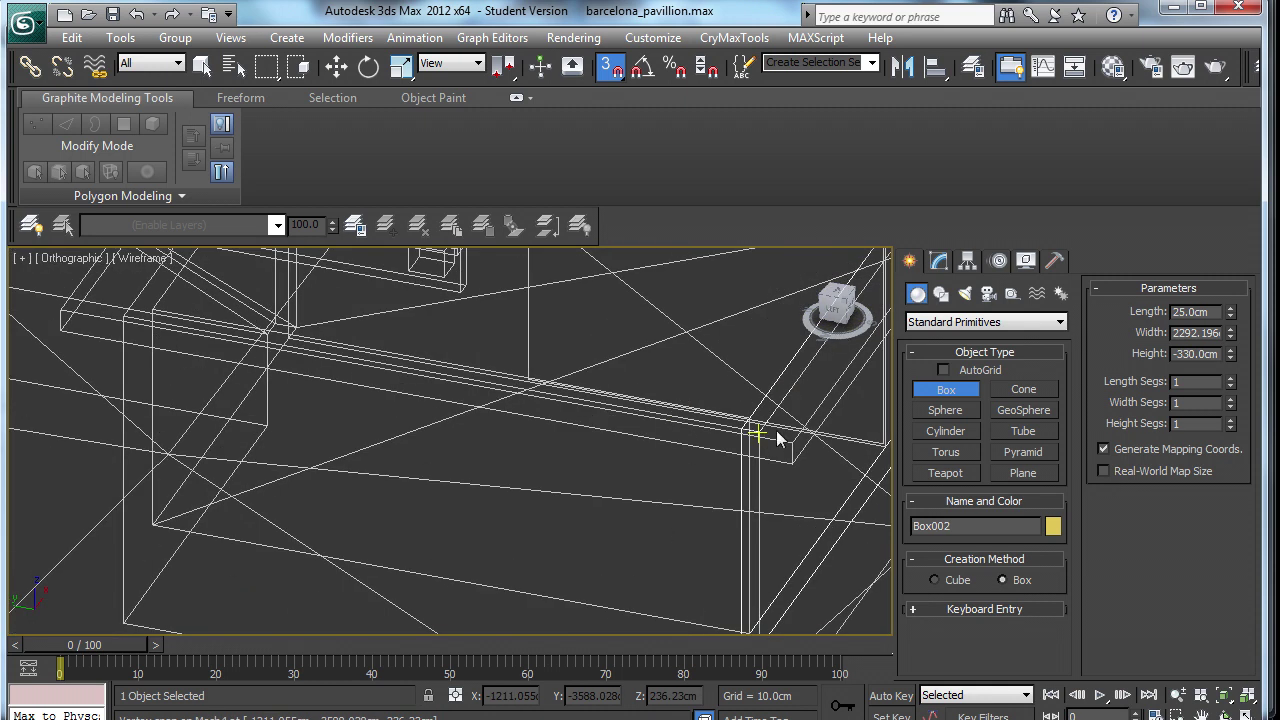
{"action": "left_click_drag", "start_coordinate": [770, 436], "coordinate": [122, 318]}
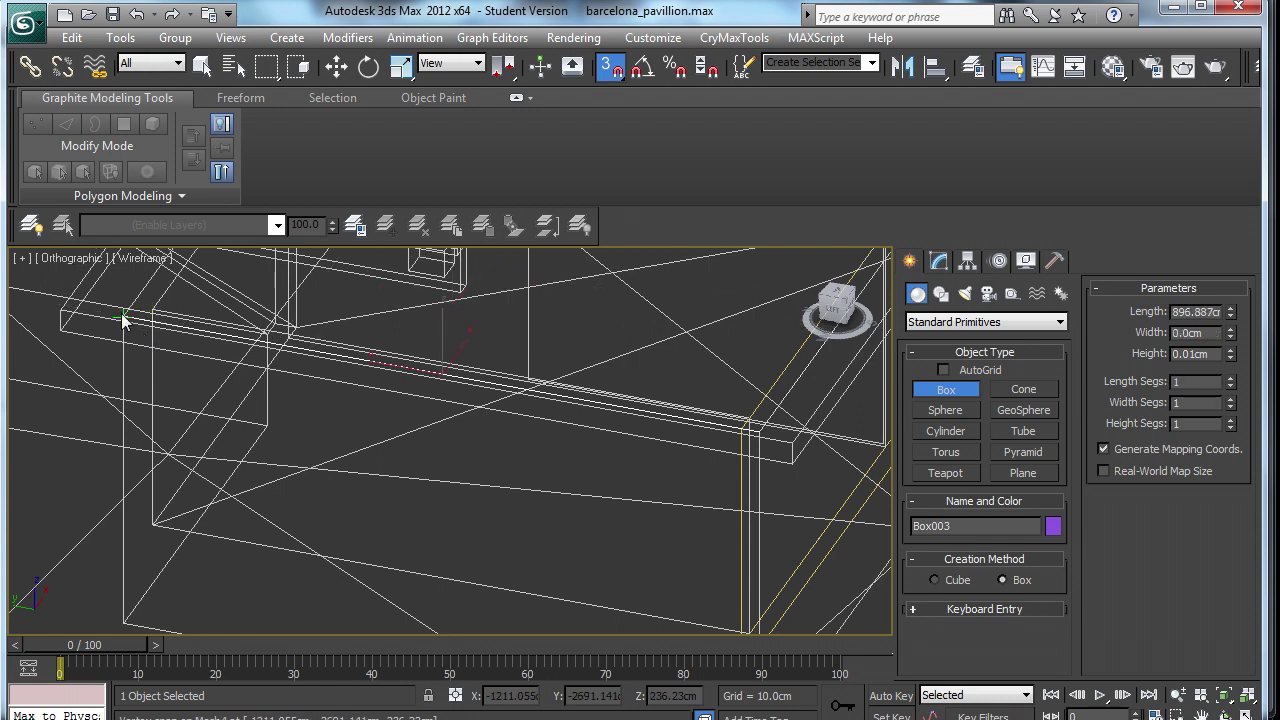
{"action": "left_click", "coordinate": [129, 622]}
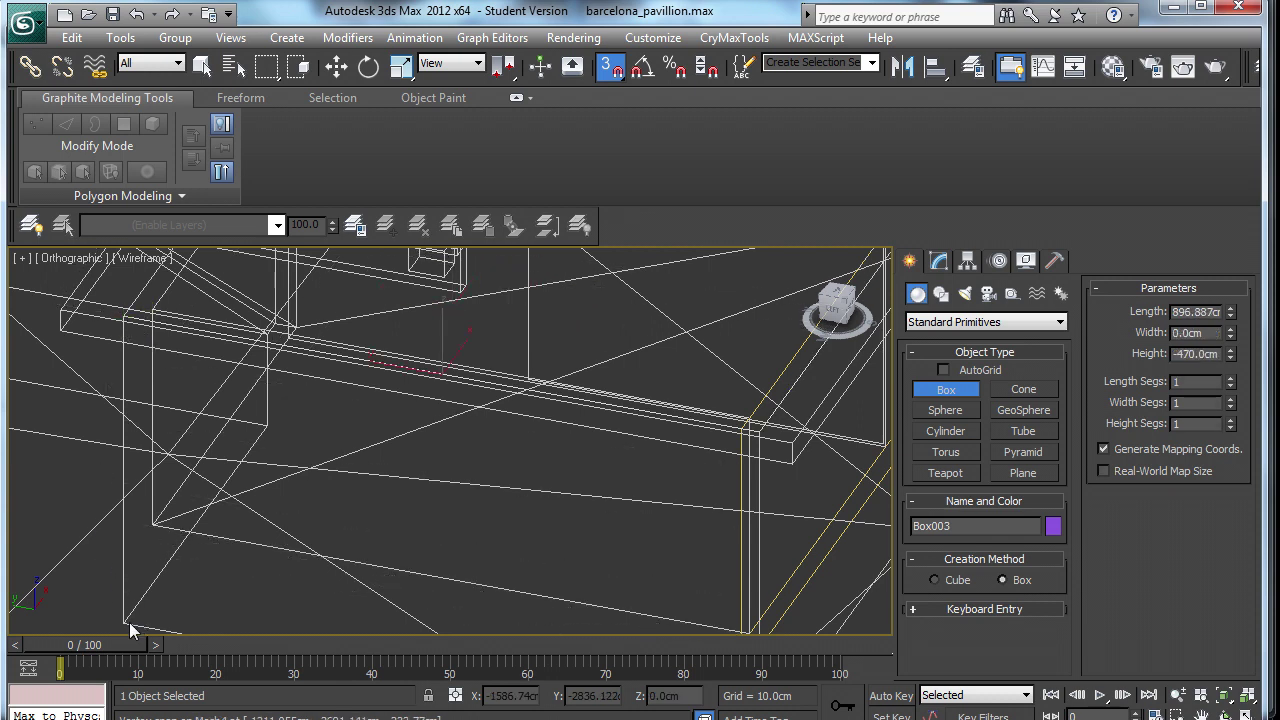
Restore the shaded view, select Box001, Box002 and Box003 by name, and isolate them.
{"action": "scroll", "coordinate": [170, 562], "scroll_direction": "down", "scroll_amount": 4}
{"action": "key", "text": "F3"}
{"action": "mouse_move", "coordinate": [499, 477]}
{"action": "middle_mouse_down", "text": "alt"}
{"action": "mouse_move", "coordinate": [291, 475]}
{"action": "mouse_move", "coordinate": [265, 380]}
{"action": "middle_mouse_up", "text": "alt"}
{"action": "scroll", "coordinate": [420, 450], "scroll_direction": "down", "scroll_amount": 4}
{"action": "middle_click_drag", "start_coordinate": [420, 466], "coordinate": [393, 446], "text": "alt"}
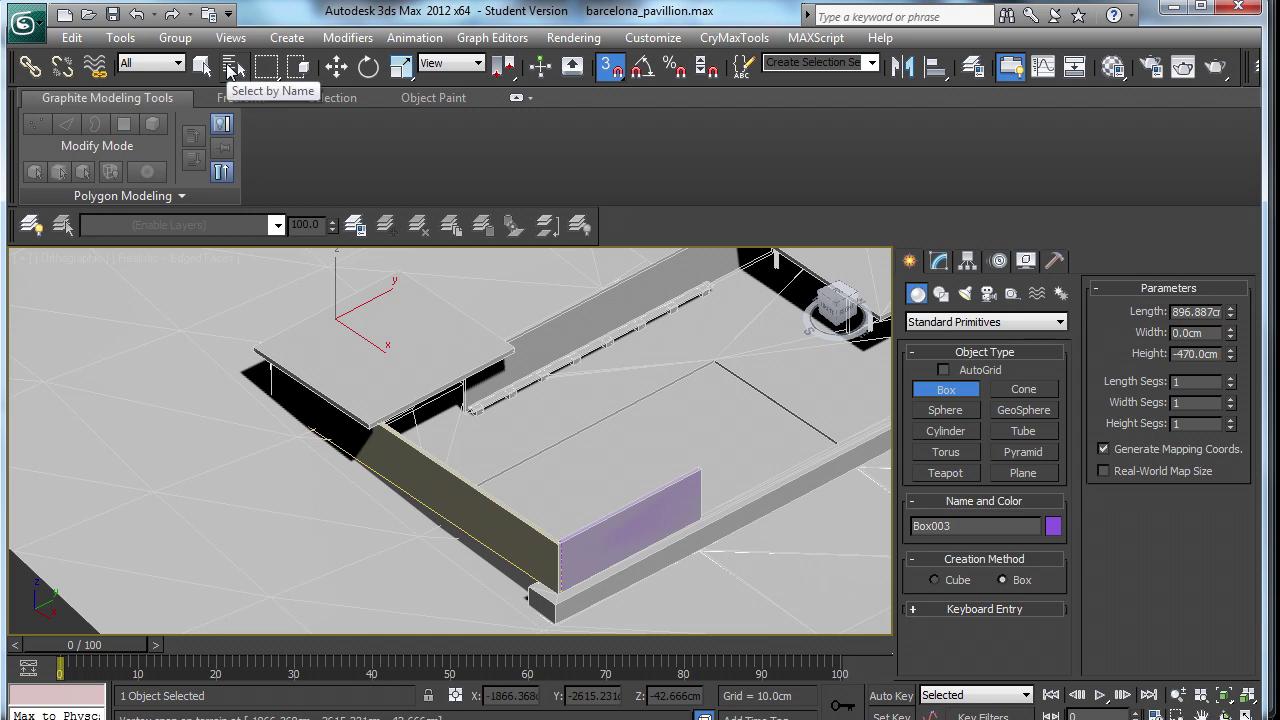
{"action": "left_click", "coordinate": [232, 66]}
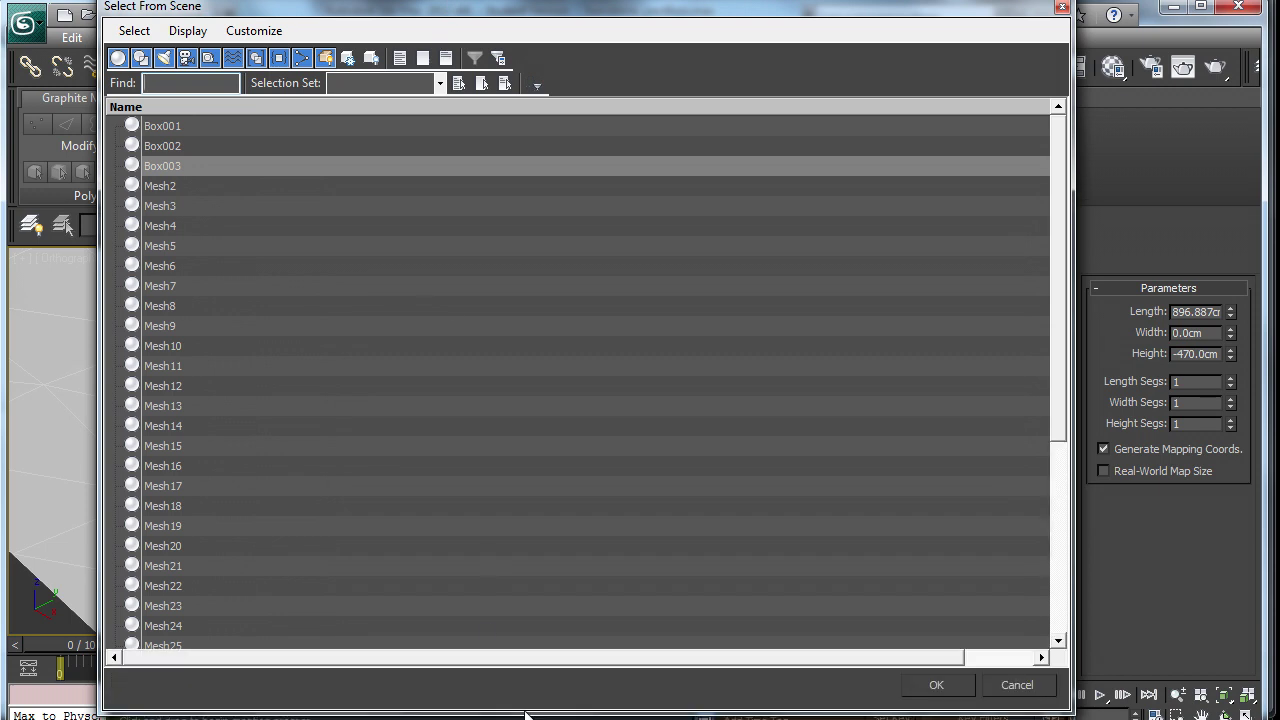
{"action": "left_click", "coordinate": [191, 125]}
{"action": "left_click", "coordinate": [160, 165], "text": "shift"}
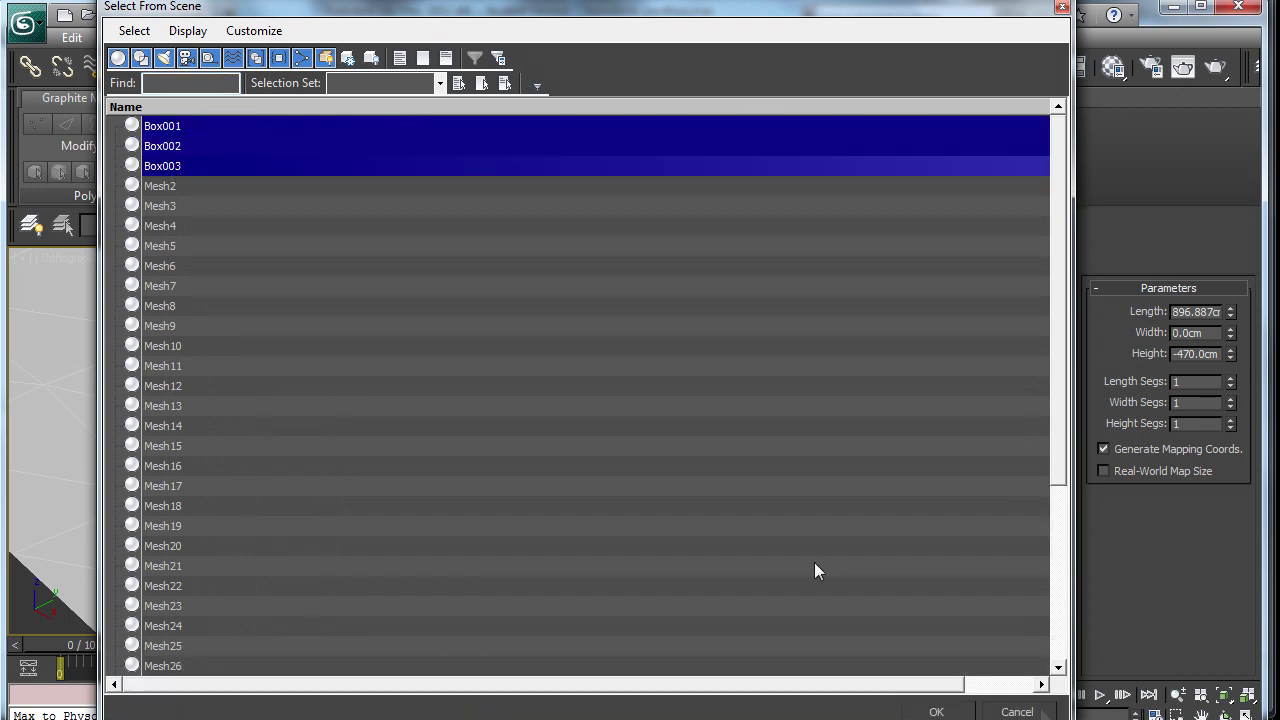
{"action": "left_click", "coordinate": [936, 712]}
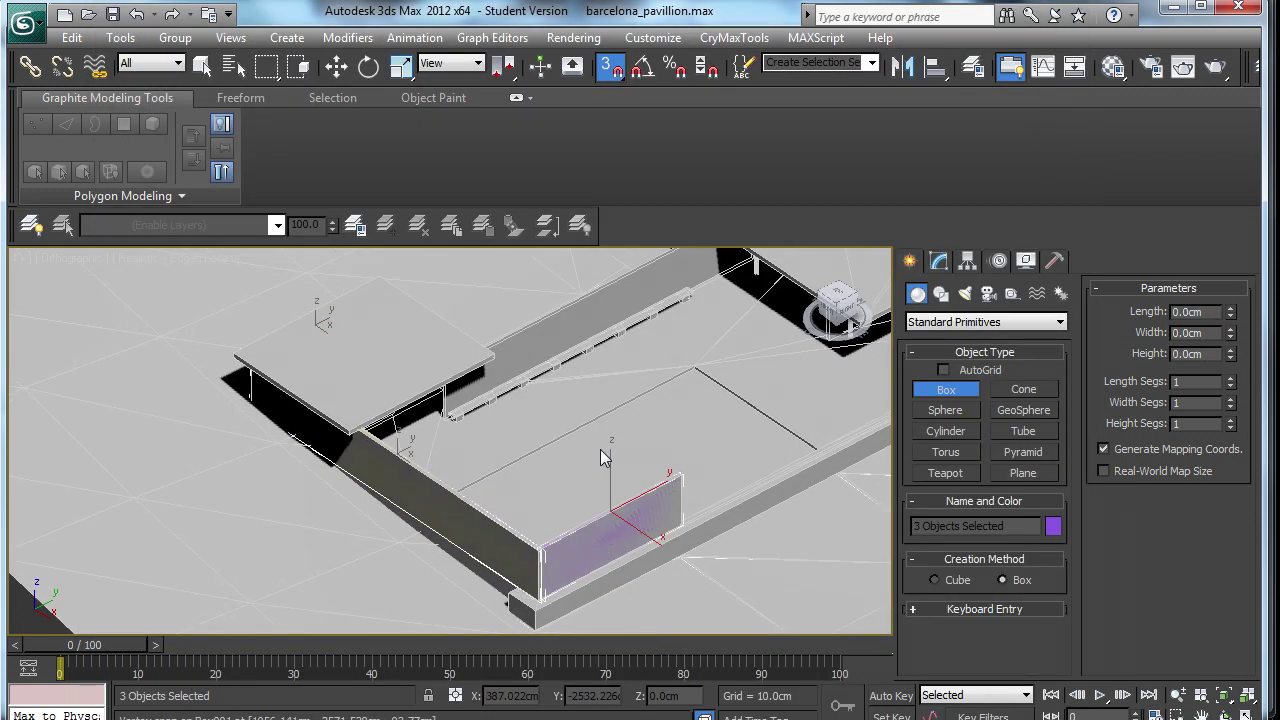
{"action": "key", "text": "alt+q"}
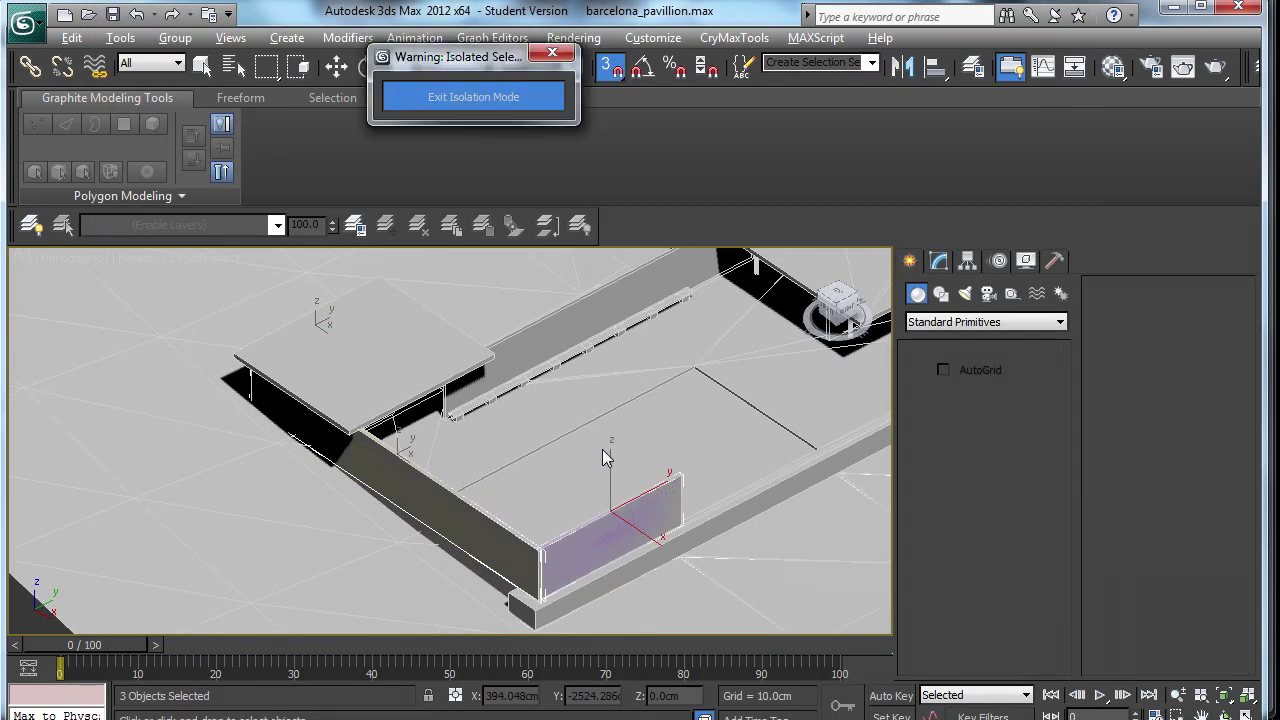
Select the zero-width end wall box, Box003, and set its width to 31.8 cm.
{"action": "middle_click_drag", "start_coordinate": [483, 518], "coordinate": [531, 434], "text": "alt"}
{"action": "scroll", "coordinate": [505, 452], "scroll_direction": "up", "scroll_amount": 4}
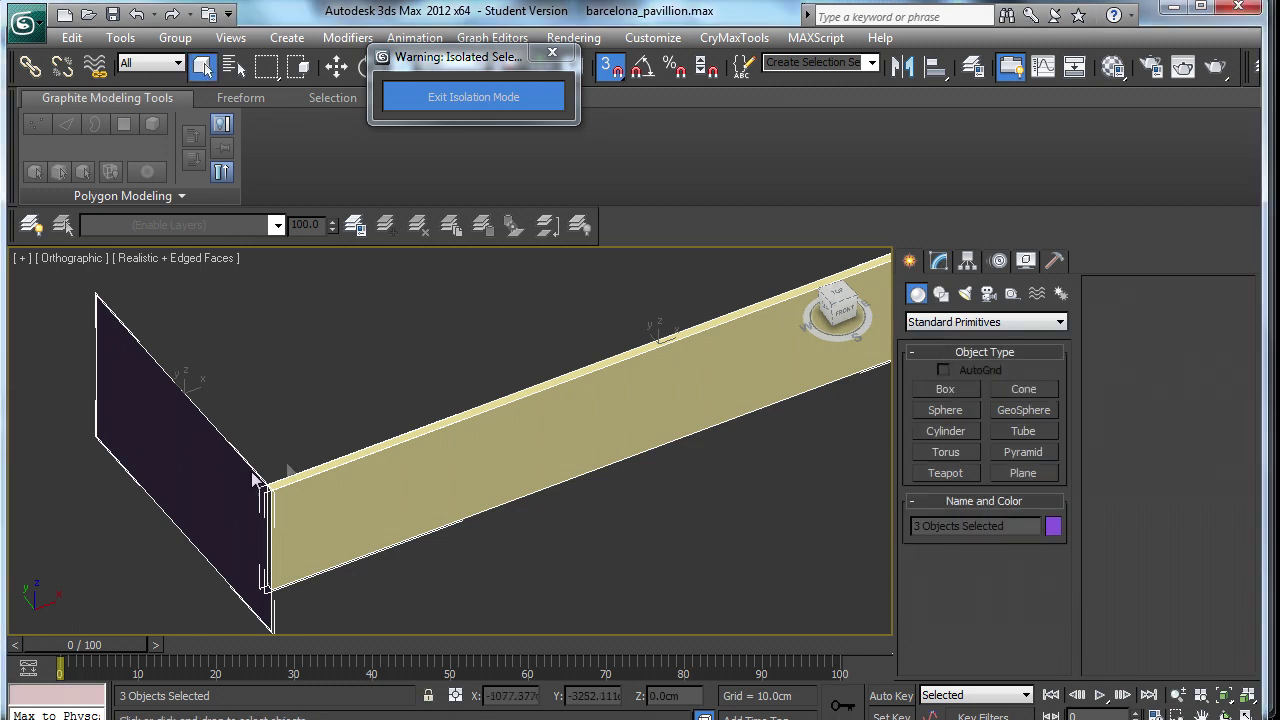
{"action": "left_click", "coordinate": [942, 262]}
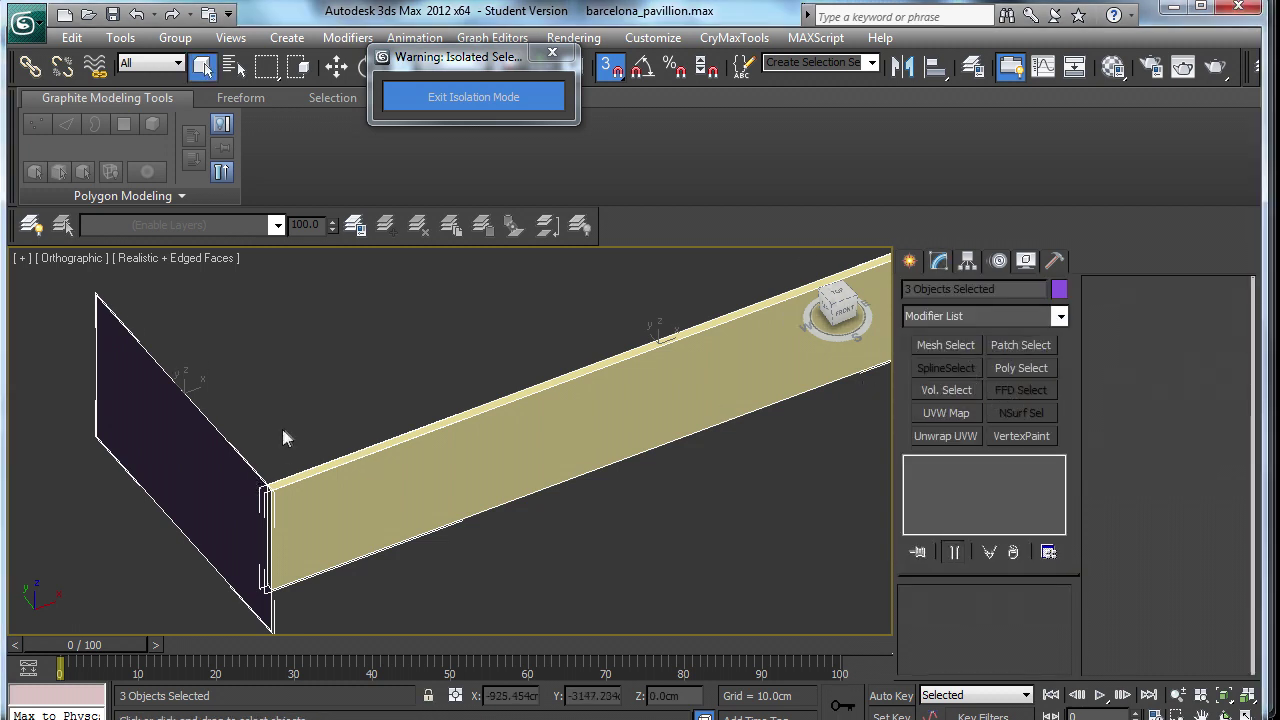
{"action": "left_click", "coordinate": [231, 462]}
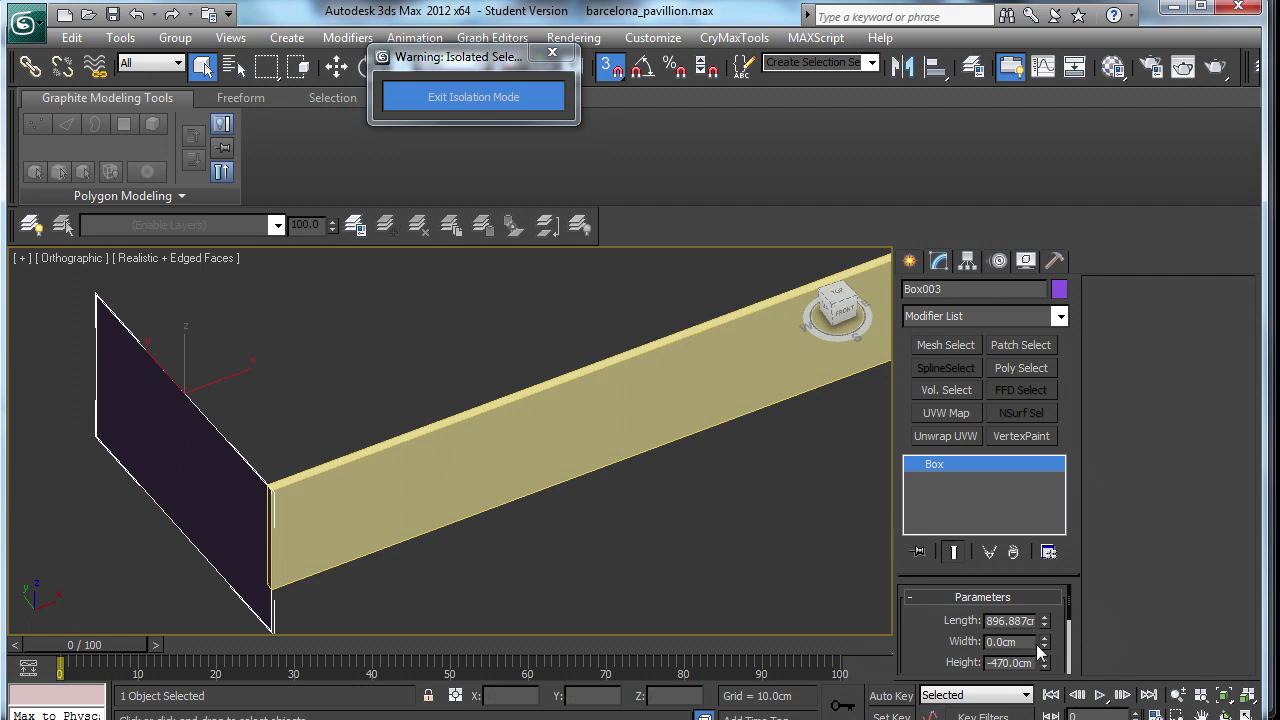
{"action": "left_click_drag", "start_coordinate": [1044, 643], "coordinate": [1047, 579]}
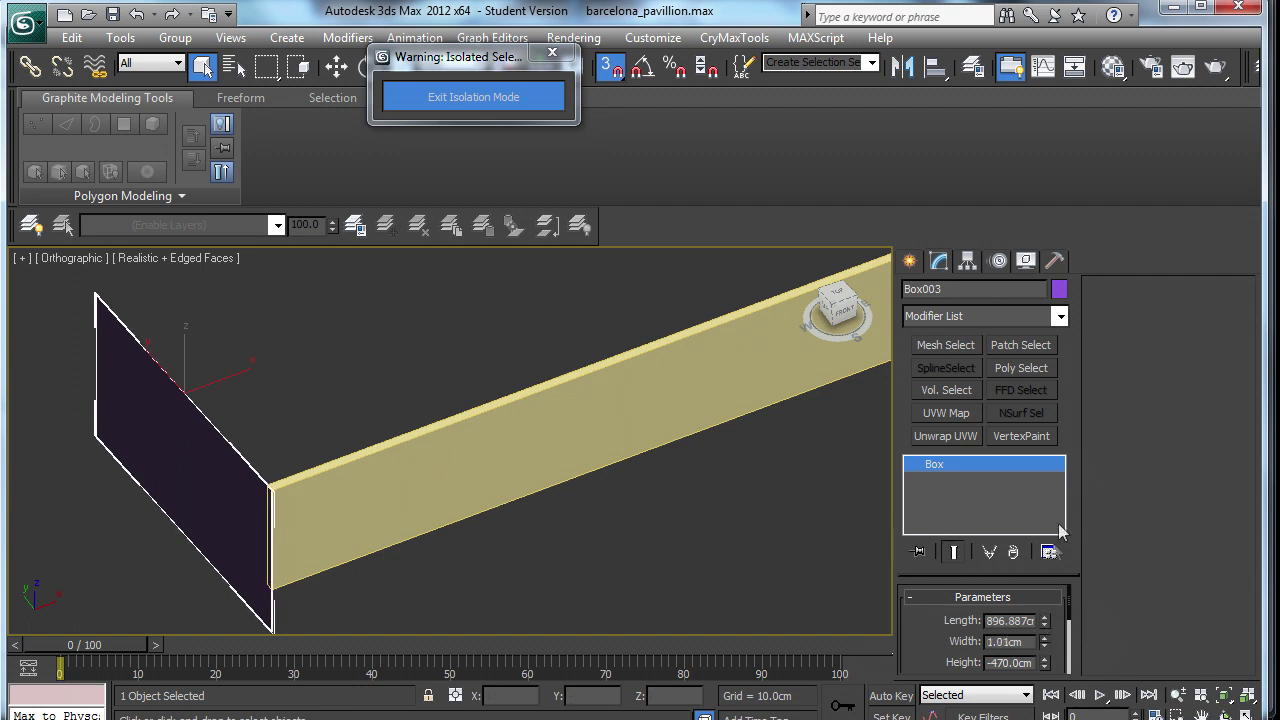
{"action": "left_click_drag", "start_coordinate": [1058, 523], "coordinate": [1074, 668]}
Turn snapping off and move the end wall box along Y to about -3073.65 cm, beside the end of the long wall.
{"action": "middle_click_drag", "start_coordinate": [243, 408], "coordinate": [338, 366]}
{"action": "key", "text": "w"}
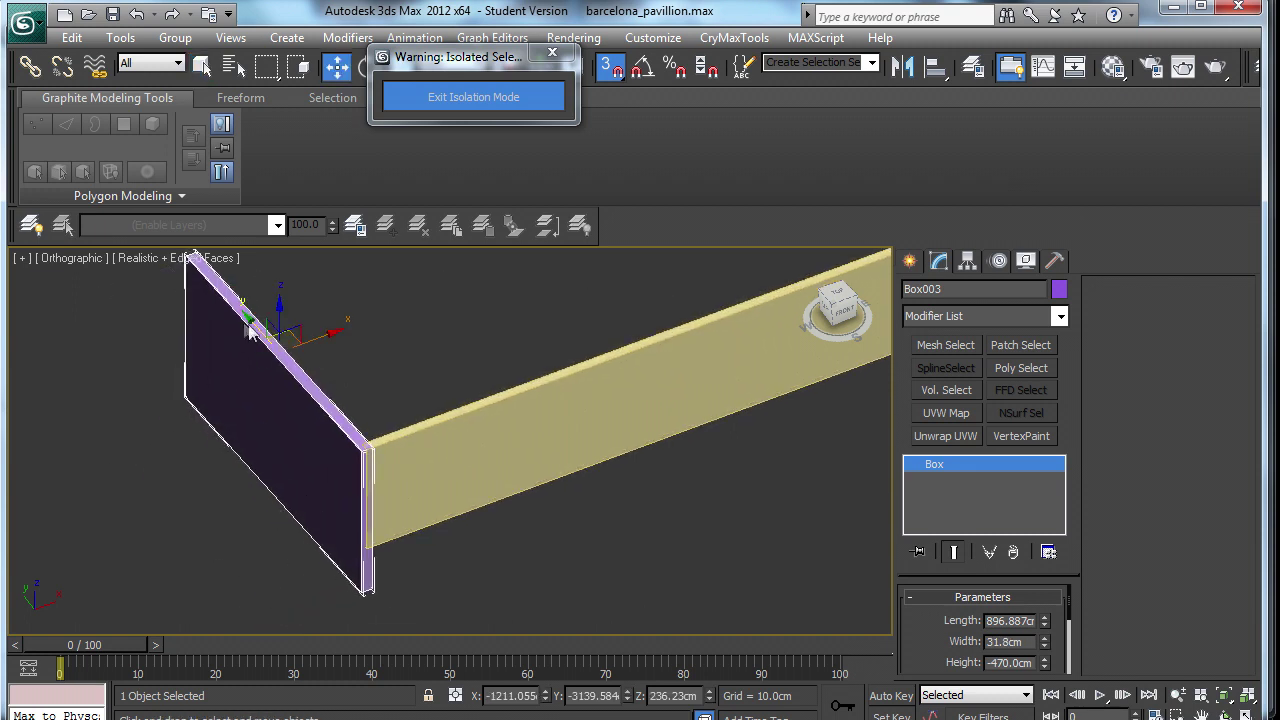
{"action": "left_click_drag", "start_coordinate": [258, 336], "coordinate": [210, 276]}
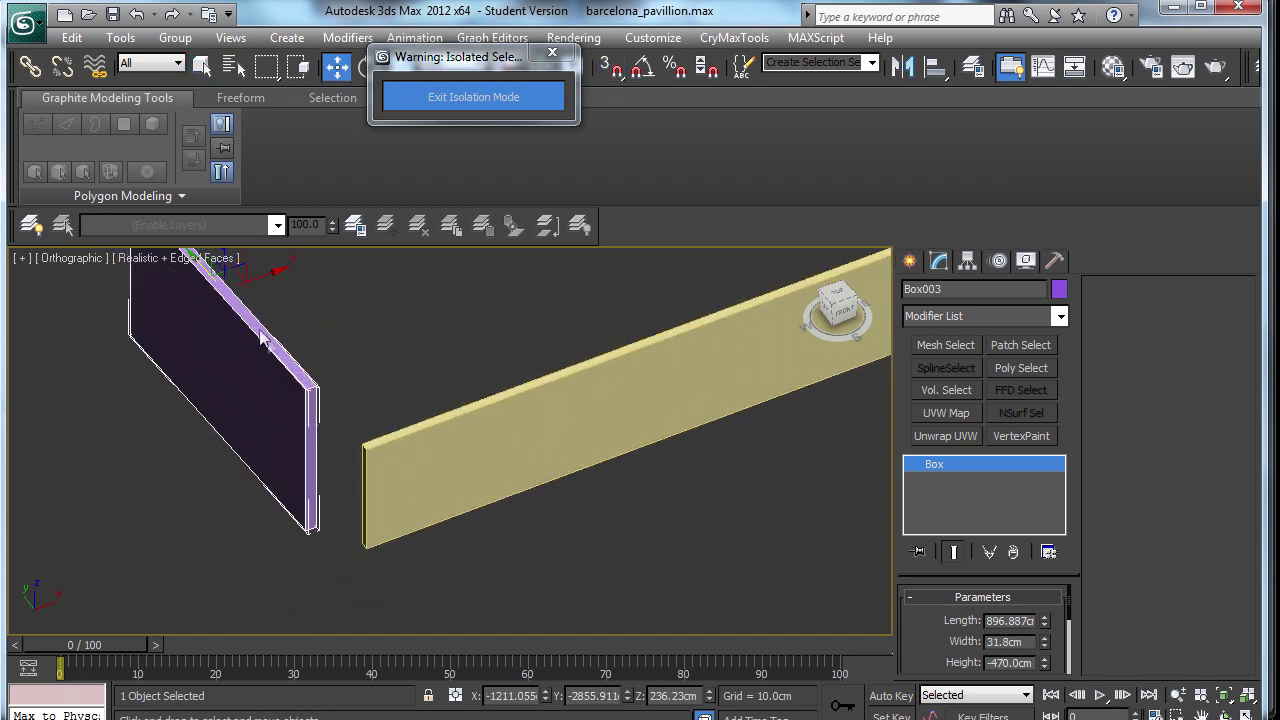
{"action": "middle_click_drag", "start_coordinate": [205, 268], "coordinate": [226, 318]}
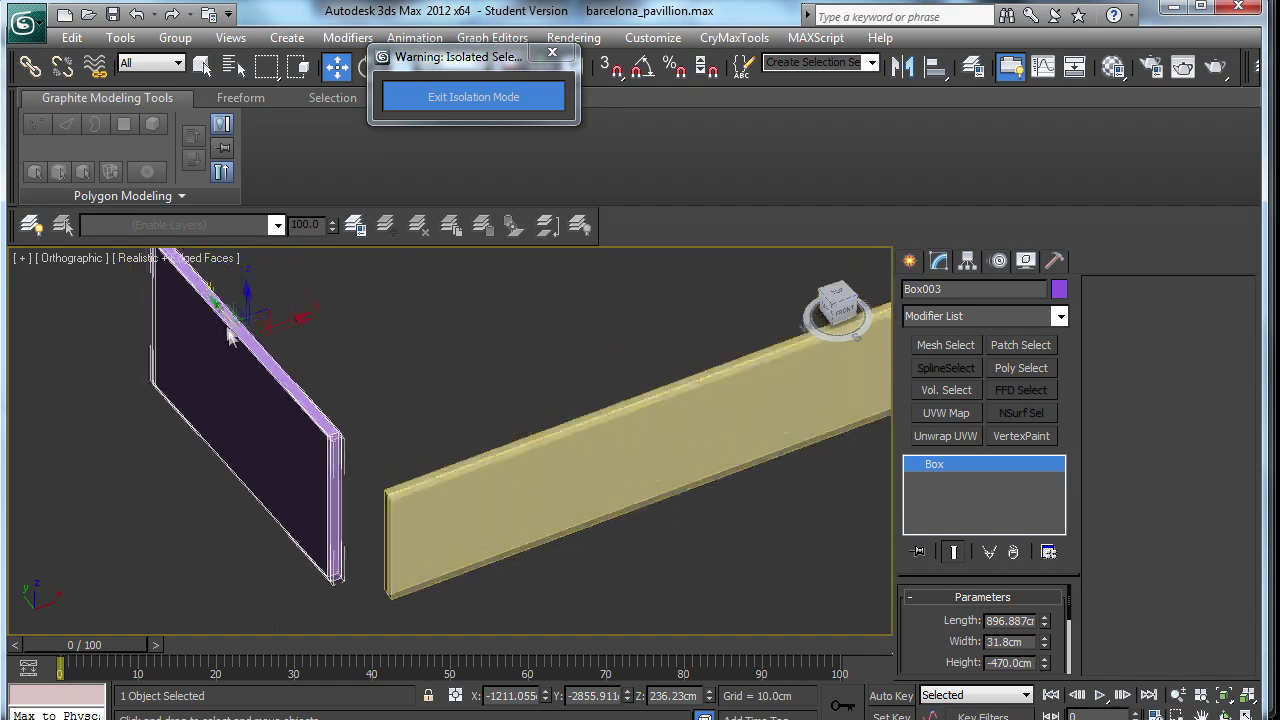
{"action": "left_click_drag", "start_coordinate": [226, 318], "coordinate": [257, 370]}
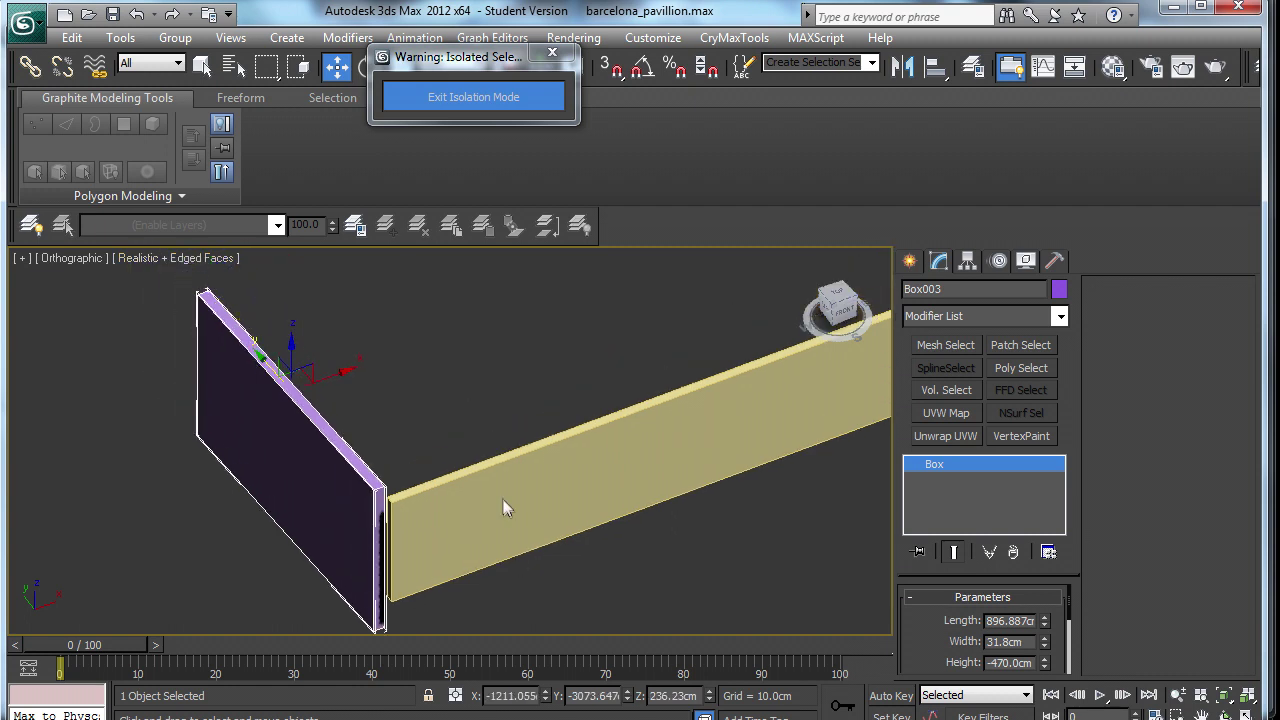
{"action": "middle_click_drag", "start_coordinate": [503, 499], "coordinate": [371, 495]}
{"action": "scroll", "coordinate": [369, 494], "scroll_direction": "down", "scroll_amount": 3}
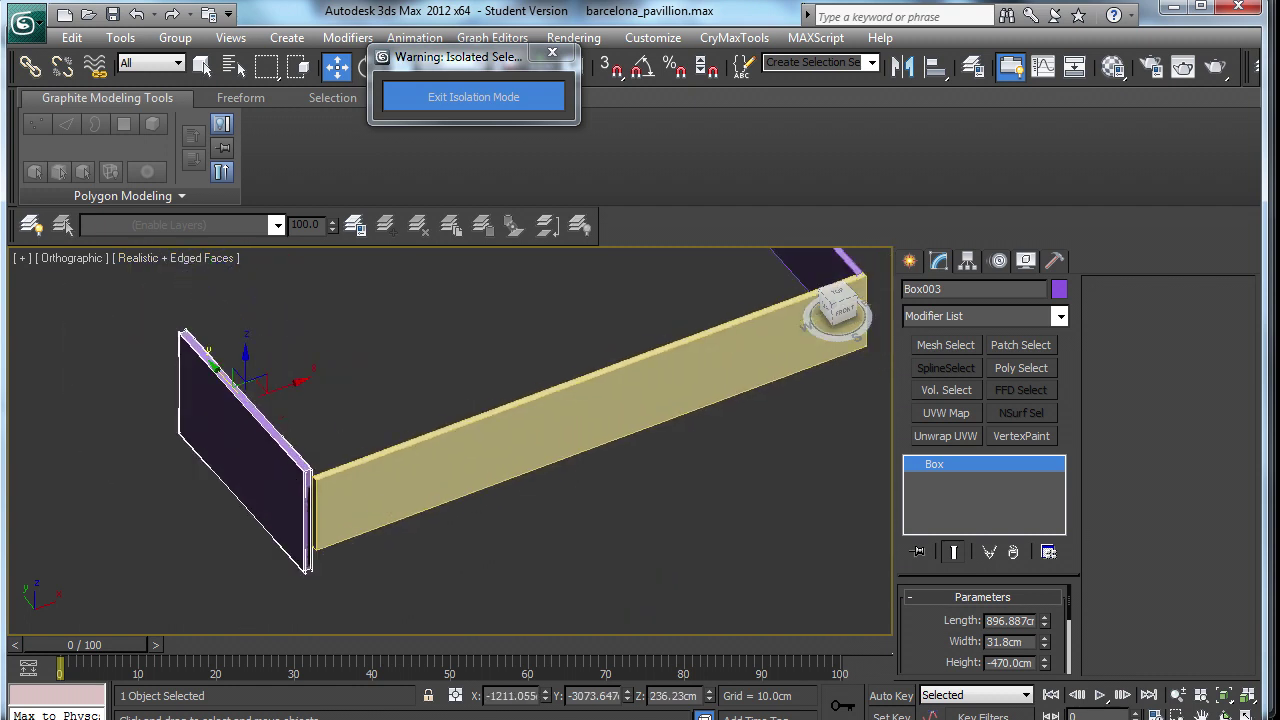
{"action": "middle_click_drag", "start_coordinate": [663, 299], "coordinate": [630, 353]}
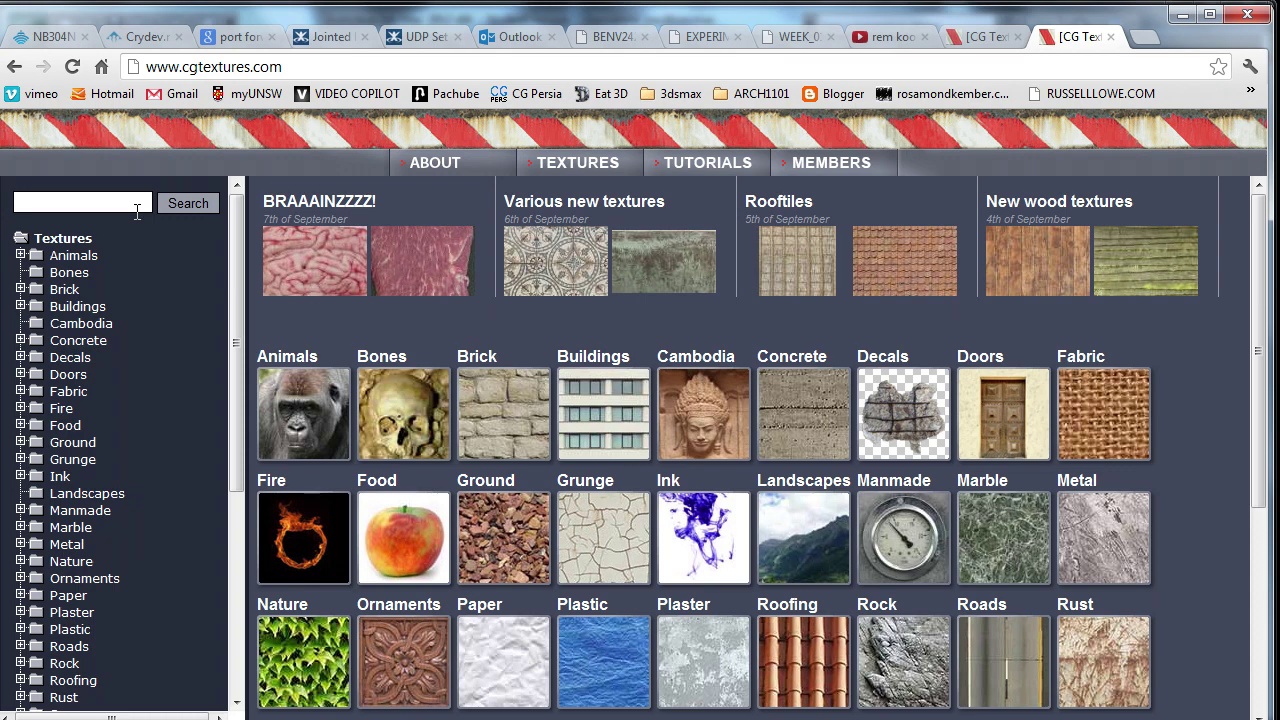
Switch to Photoshop and open MarbleWhite0067_50_S.jpg and MarbleGreen0014_21_S.jpg from the Downloads folder.
{"action": "mouse_move", "coordinate": [60, 718]}
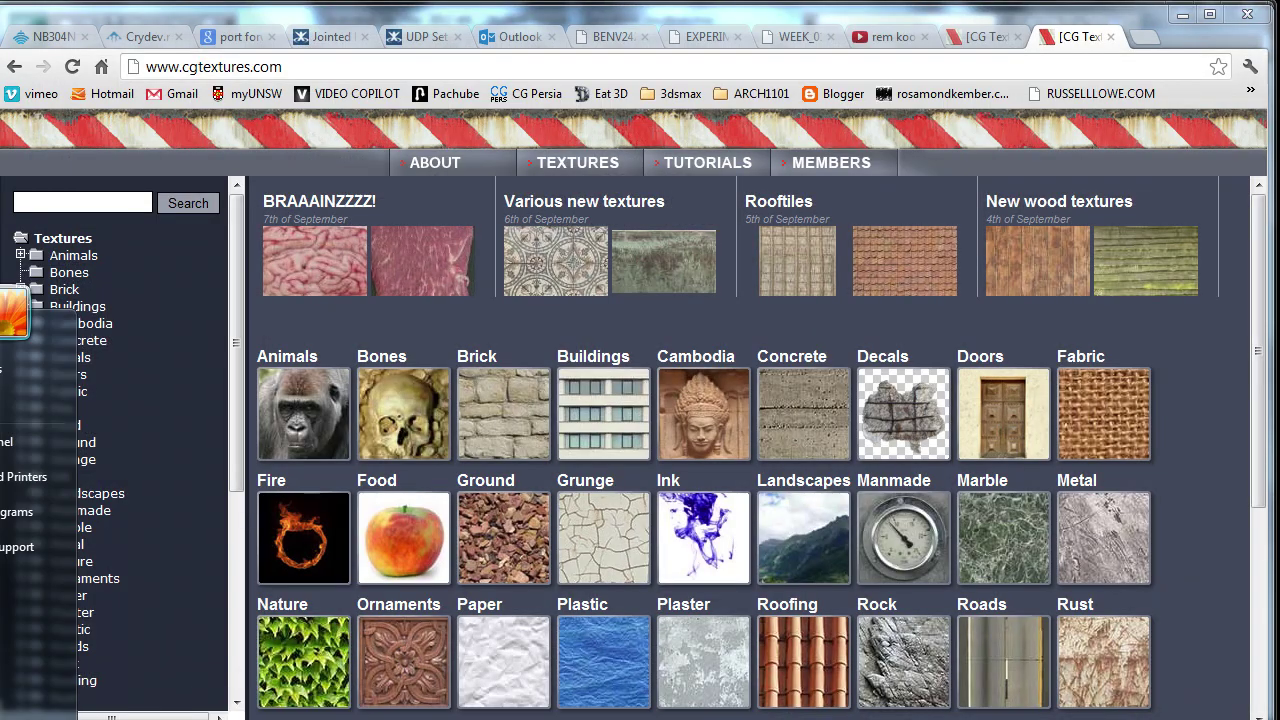
{"action": "type", "text": "pho"}
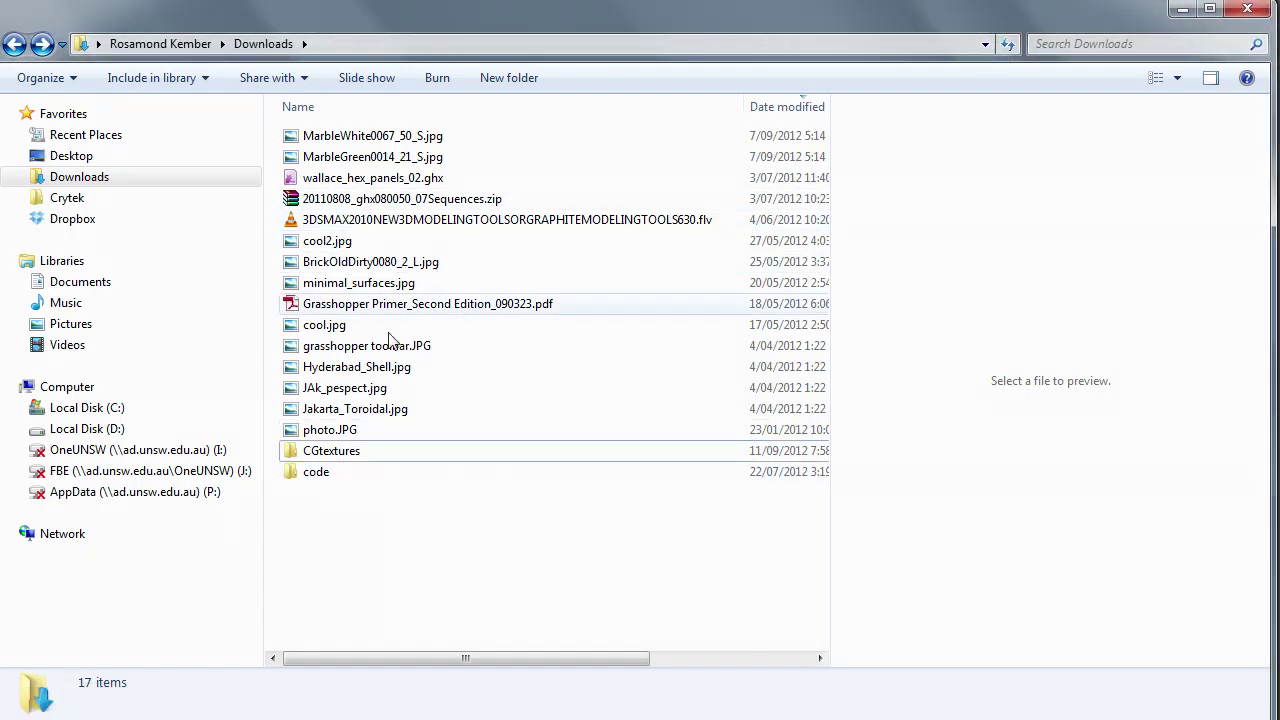
{"action": "left_click", "coordinate": [377, 137]}
{"action": "left_click", "coordinate": [385, 157], "text": "shift"}
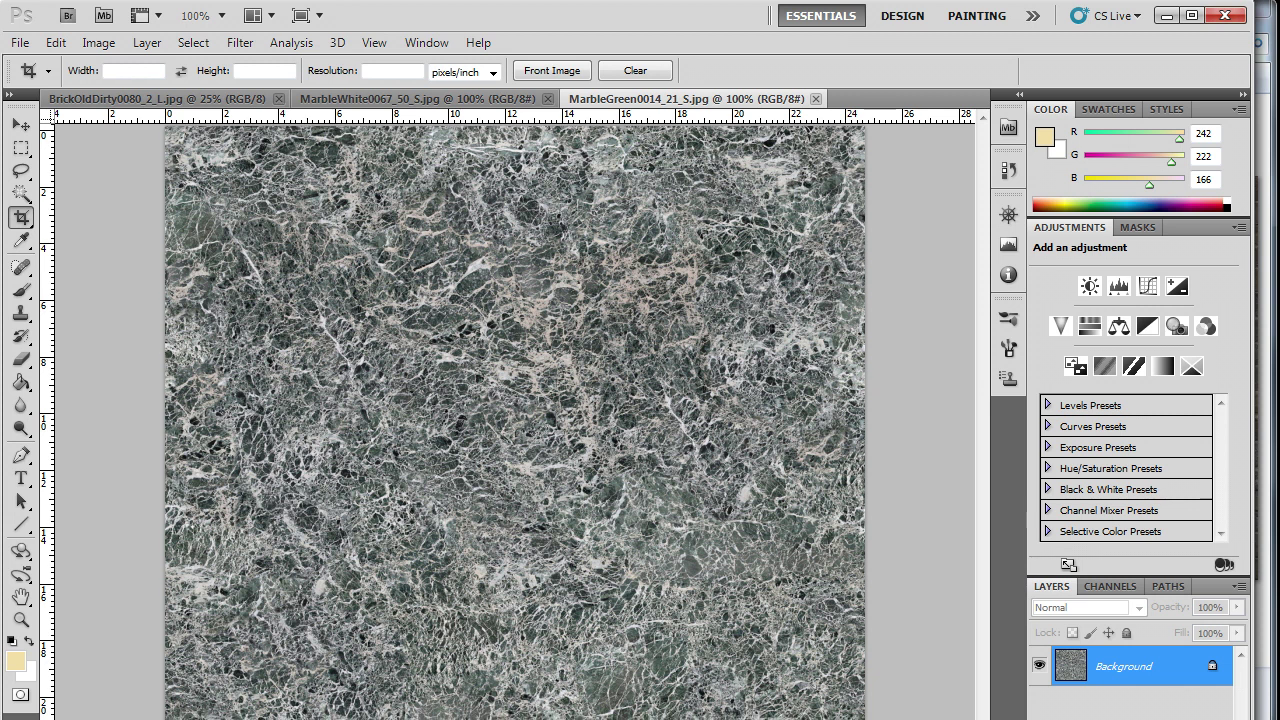
Shorten the Photoshop window to fit the screen, minimise the Downloads folder window and show the whole green marble image.
{"action": "left_click_drag", "start_coordinate": [1037, 719], "coordinate": [1203, 710]}
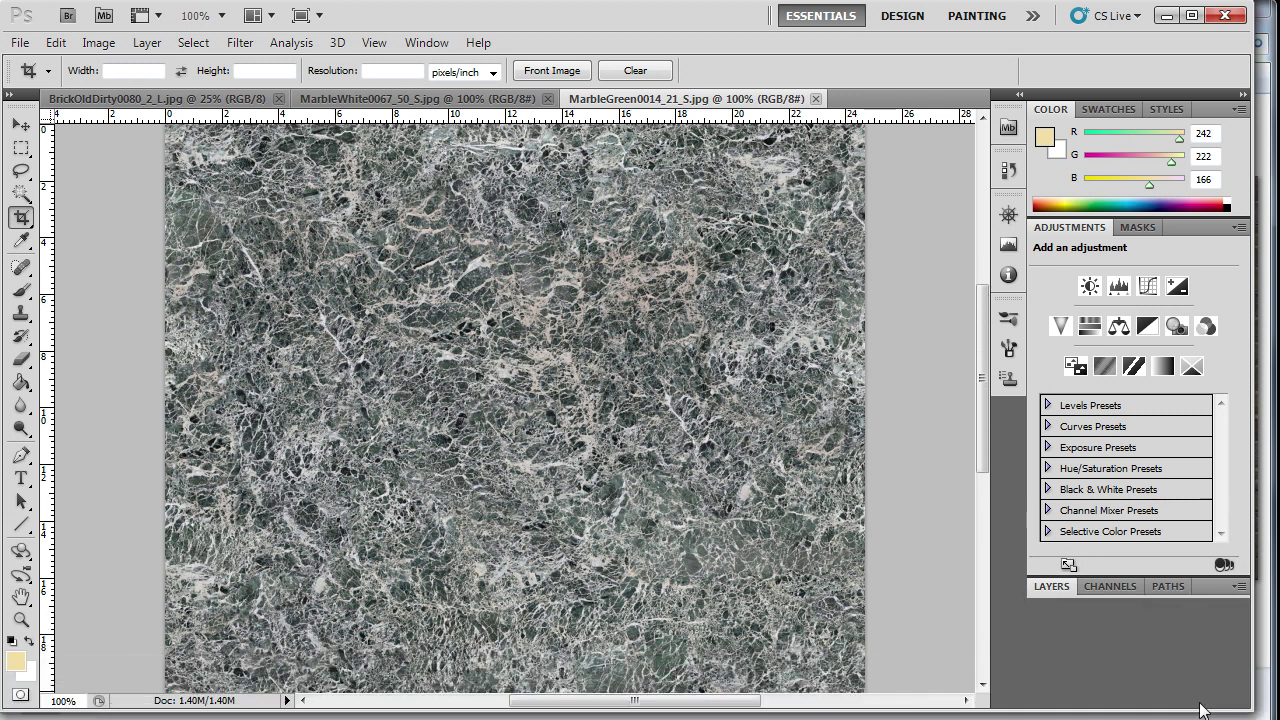
{"action": "left_click", "coordinate": [1258, 664]}
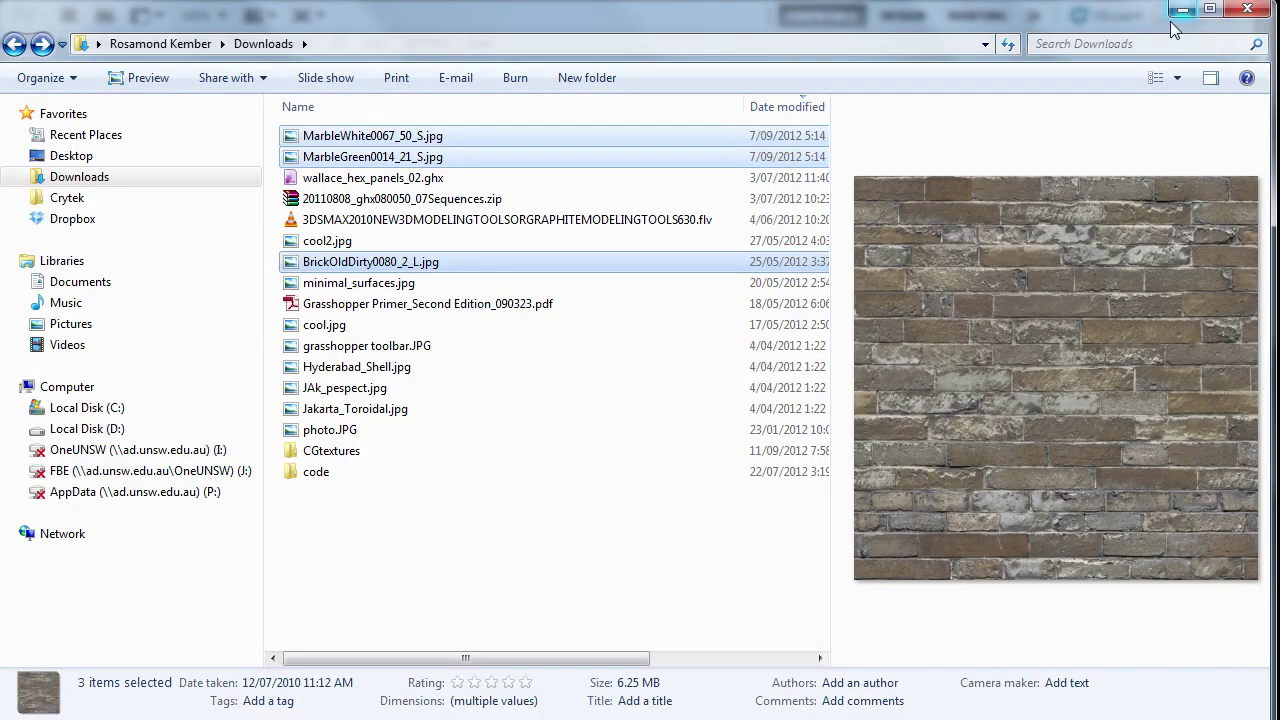
{"action": "left_click", "coordinate": [1182, 10]}
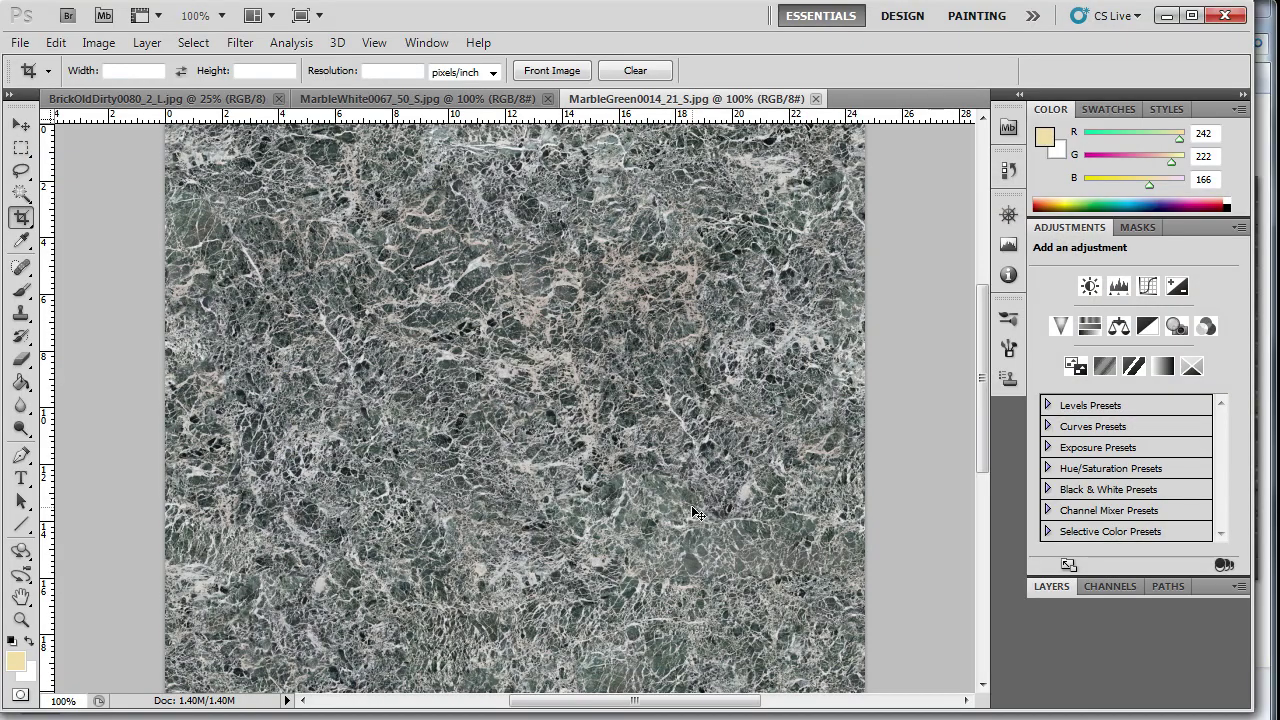
{"action": "scroll", "coordinate": [697, 513], "scroll_direction": "down", "scroll_amount": 3, "text": "alt"}
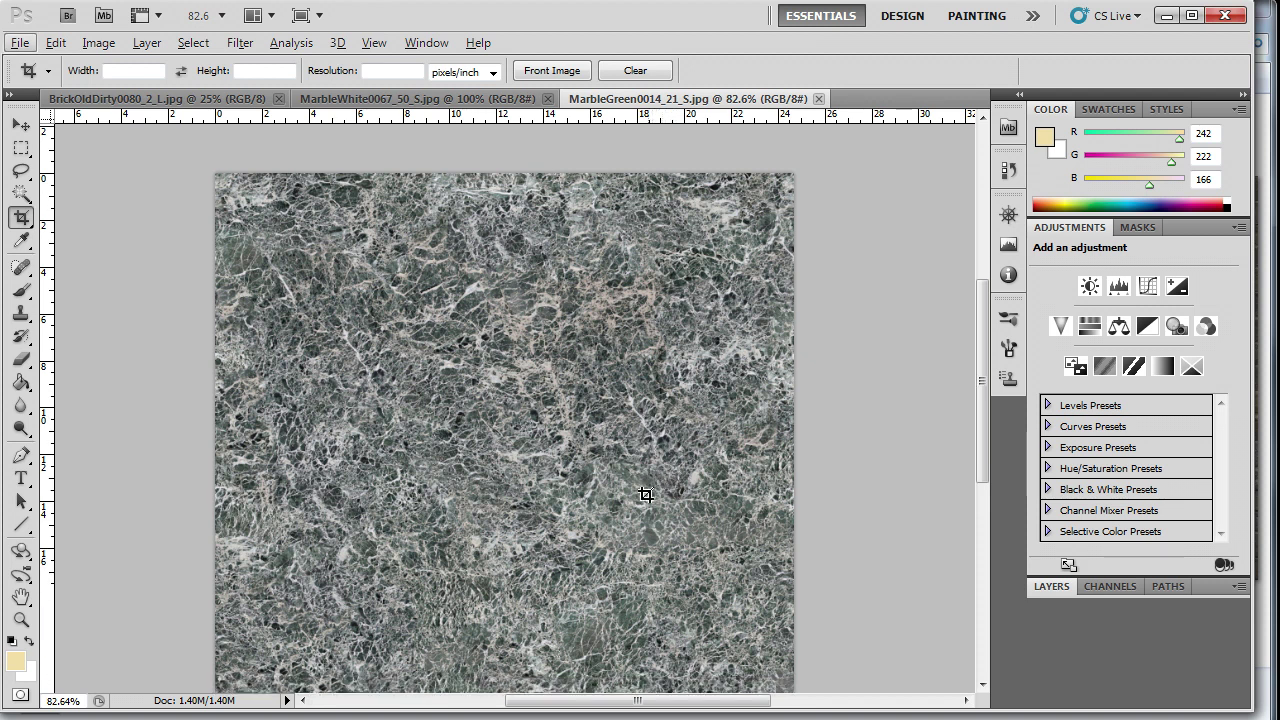
{"action": "scroll", "coordinate": [645, 494], "scroll_direction": "down", "scroll_amount": 1, "text": "alt"}
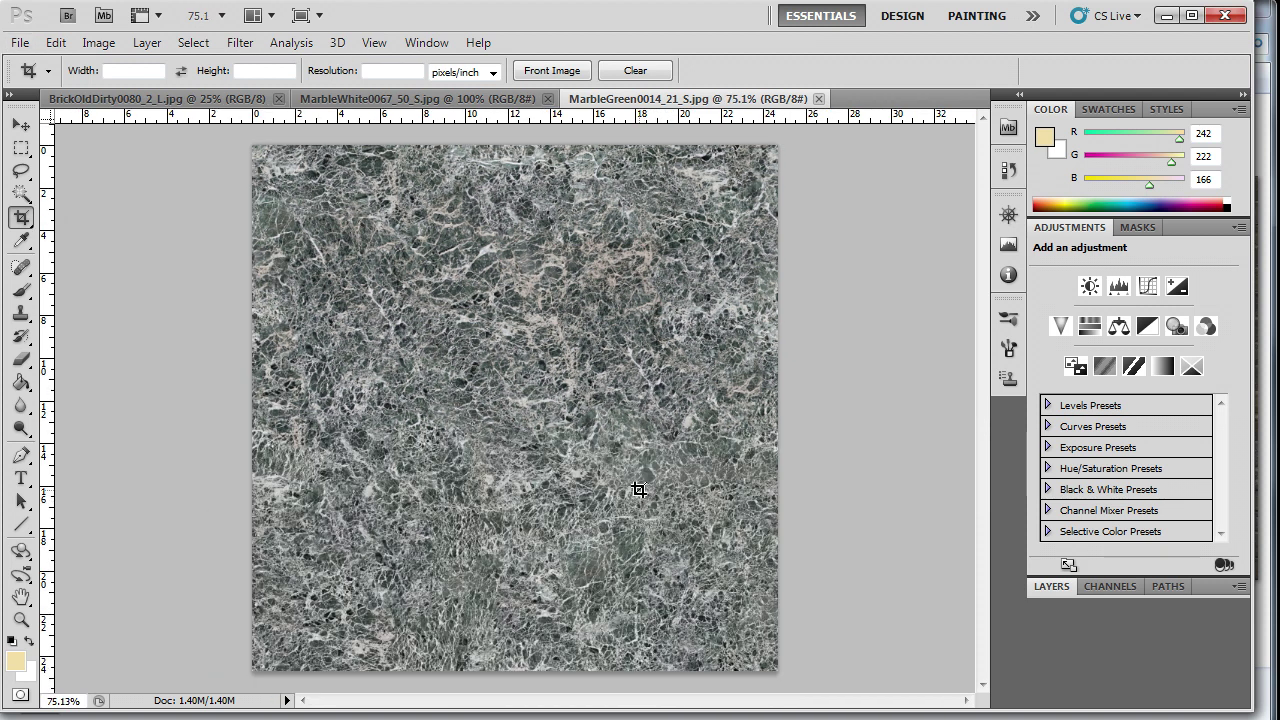
Resize the BrickOldDirty0080_2_L.jpg image to 512 by 512 pixels.
{"action": "left_click", "coordinate": [145, 102]}
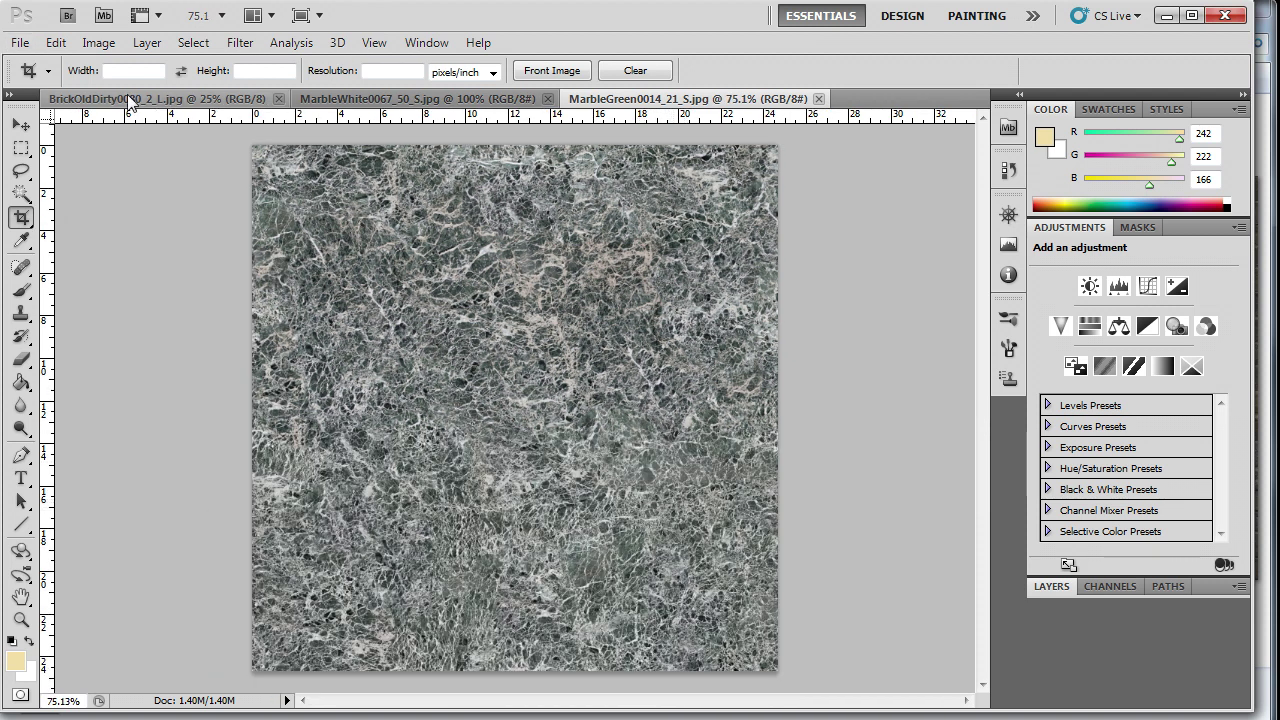
{"action": "scroll", "coordinate": [345, 320], "scroll_direction": "down", "scroll_amount": 4, "text": "alt"}
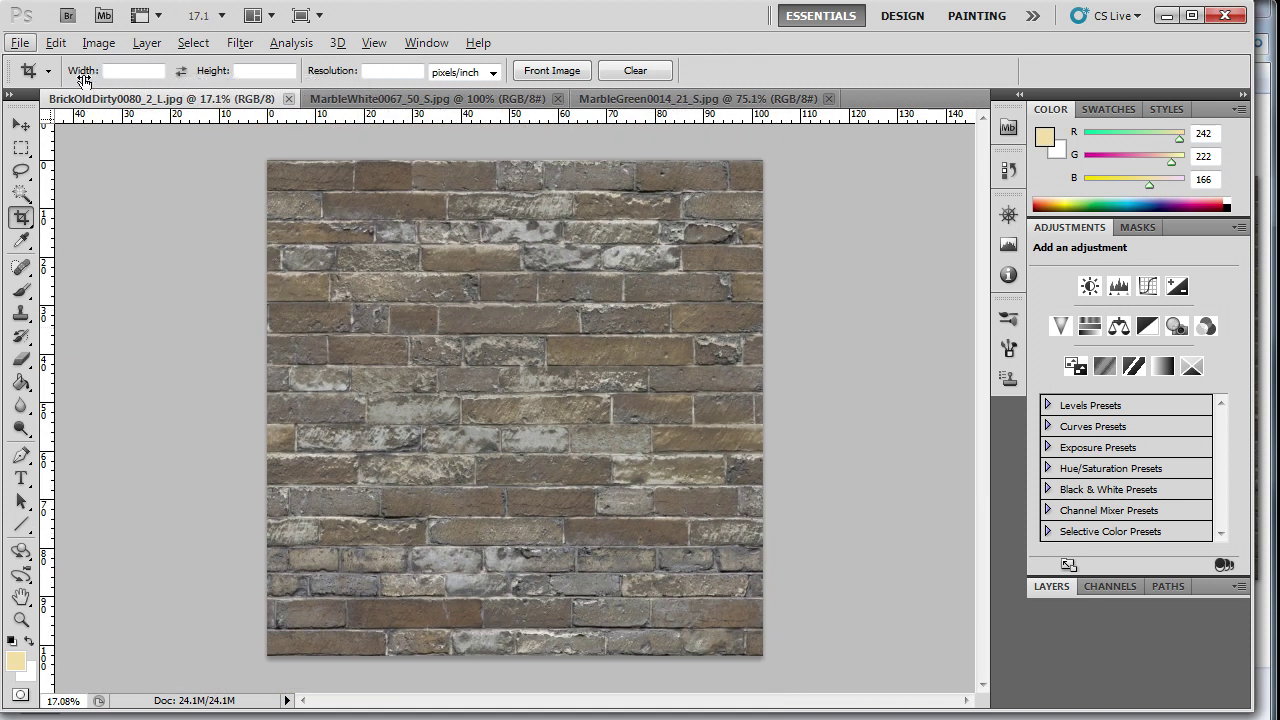
{"action": "left_click", "coordinate": [95, 48]}
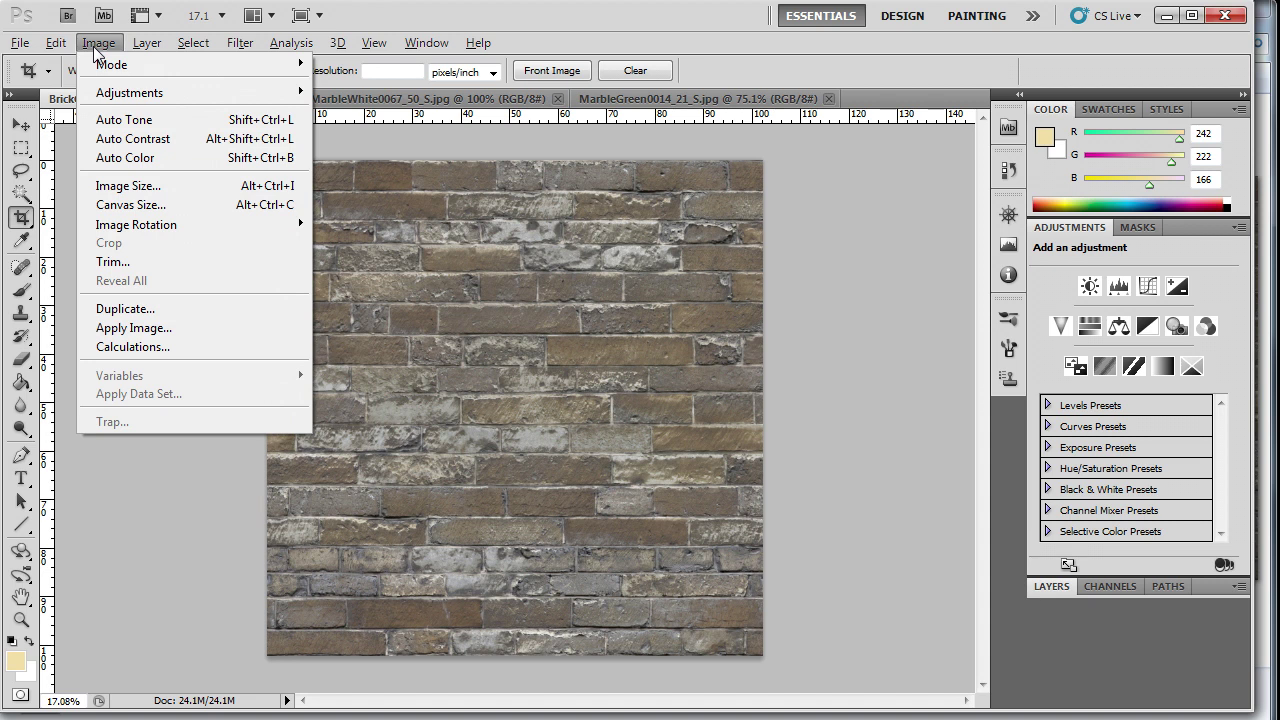
{"action": "left_click", "coordinate": [127, 186]}
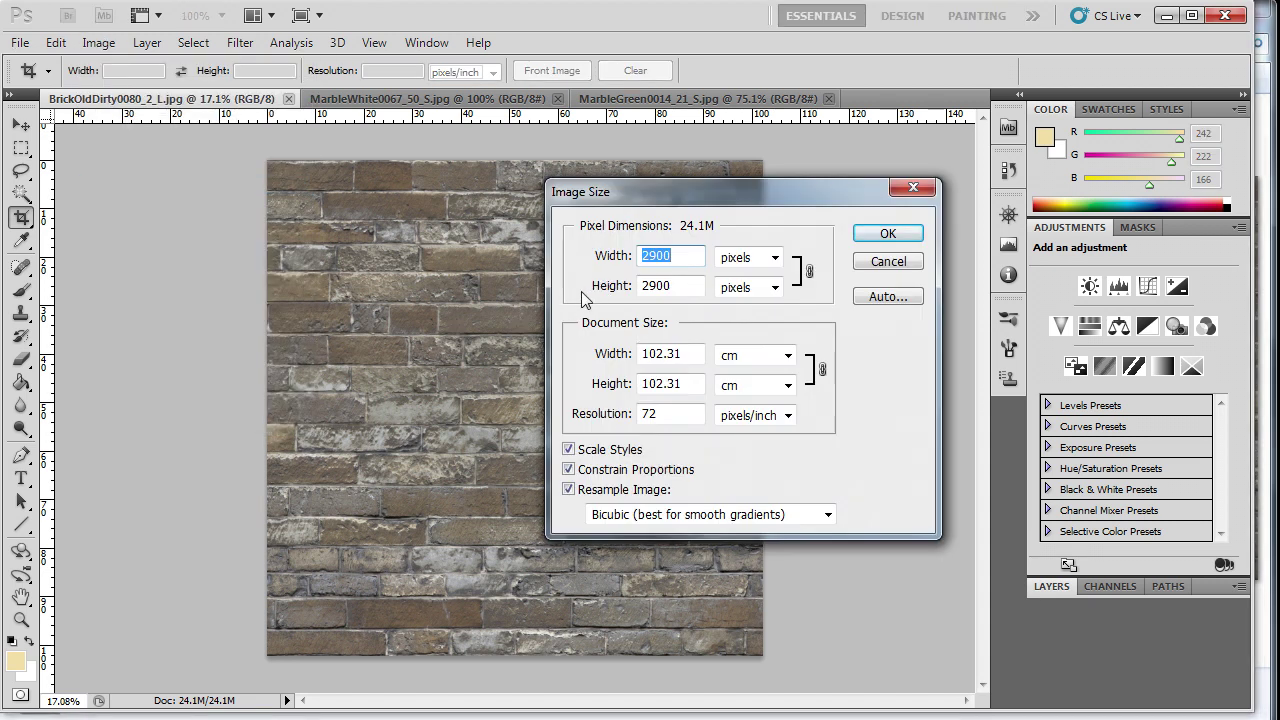
{"action": "type", "text": "512"}
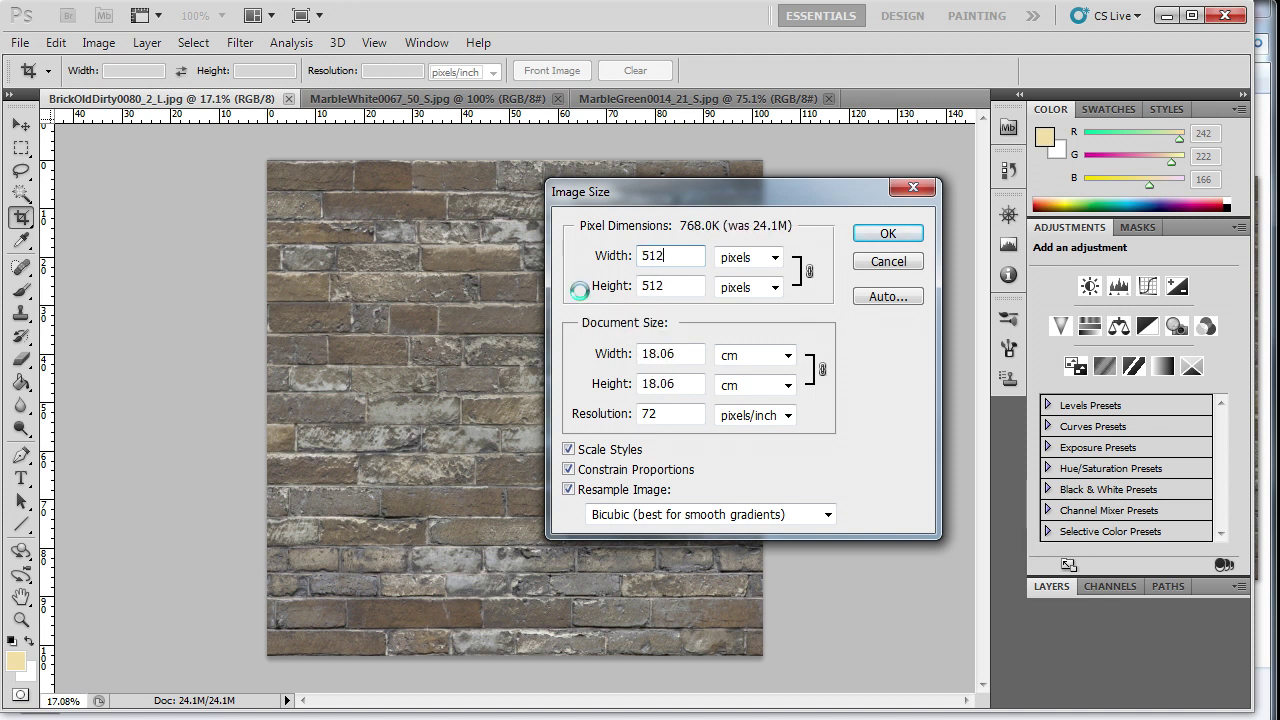
{"action": "left_click", "coordinate": [878, 236]}
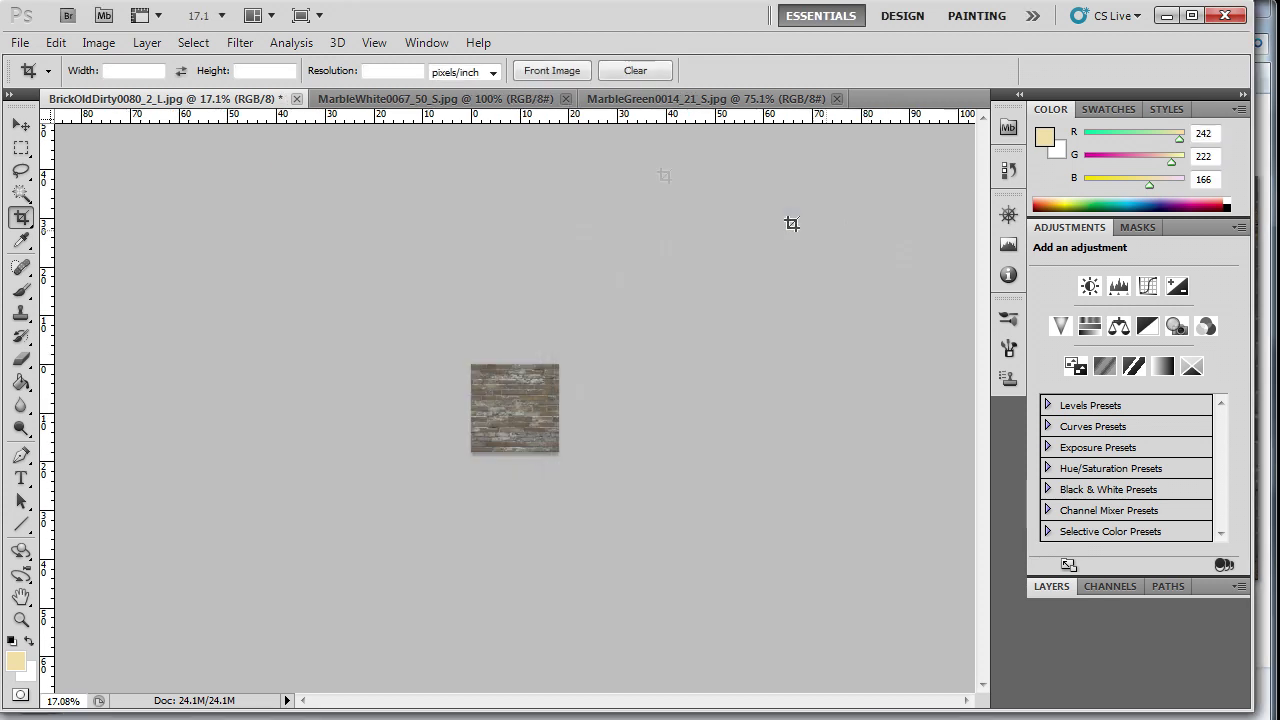
Resize the MarbleWhite0067_50_S.jpg image to 512 by 512 pixels.
{"action": "left_click", "coordinate": [377, 100]}
{"action": "scroll", "coordinate": [544, 270], "scroll_direction": "down", "scroll_amount": 1}
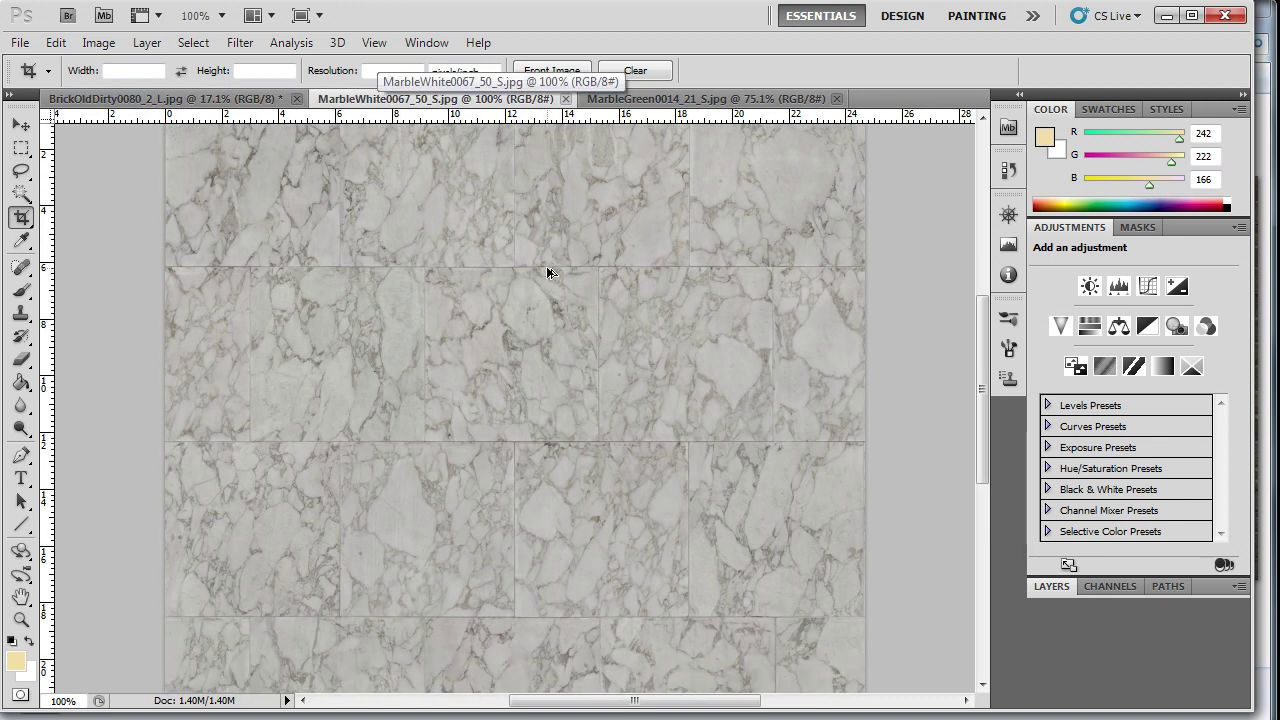
{"action": "key", "text": "ctrl+alt+i"}
{"action": "type", "text": "512"}
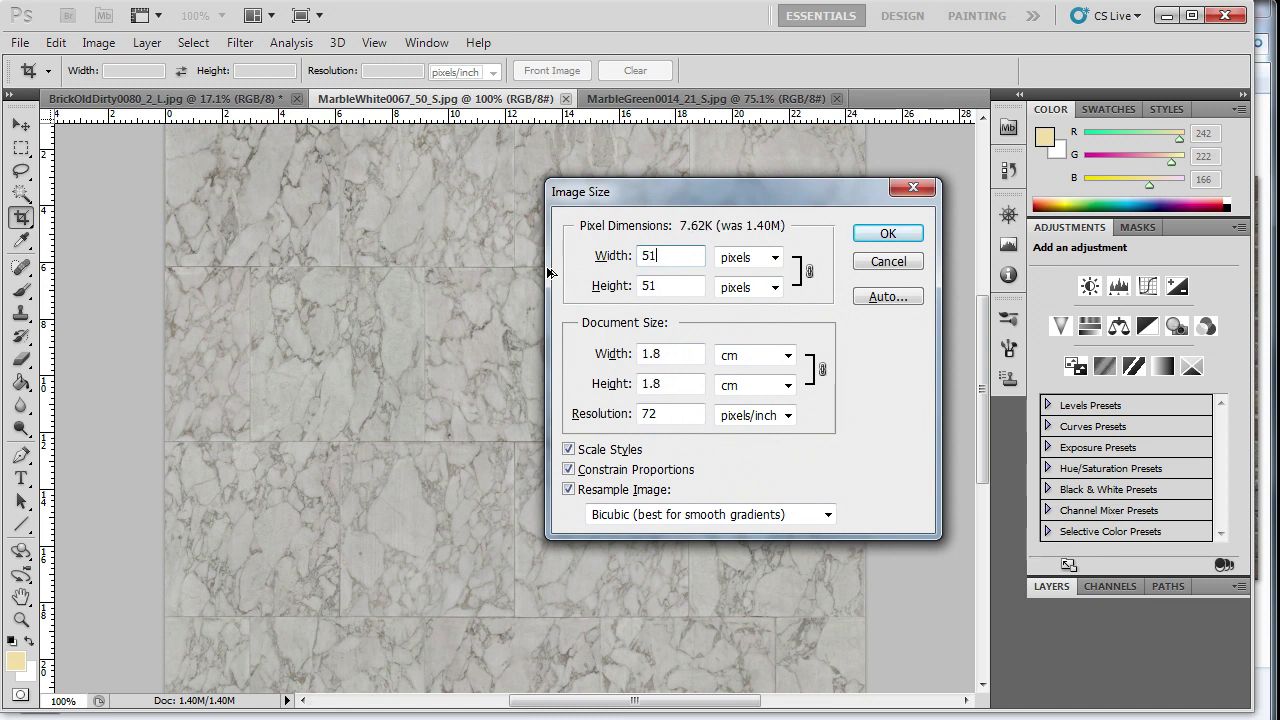
{"action": "left_click", "coordinate": [877, 229]}
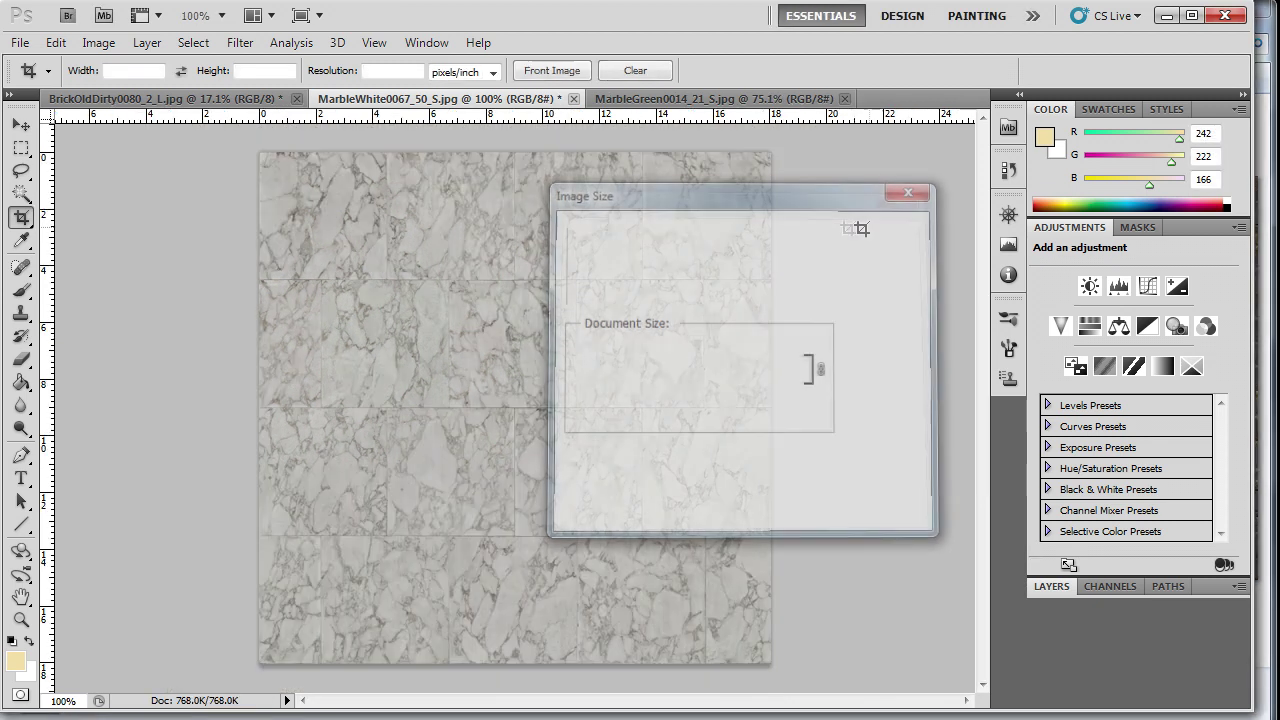
Resize the MarbleGreen0014_21_S.jpg image to 512 by 512 pixels.
{"action": "left_click", "coordinate": [652, 100]}
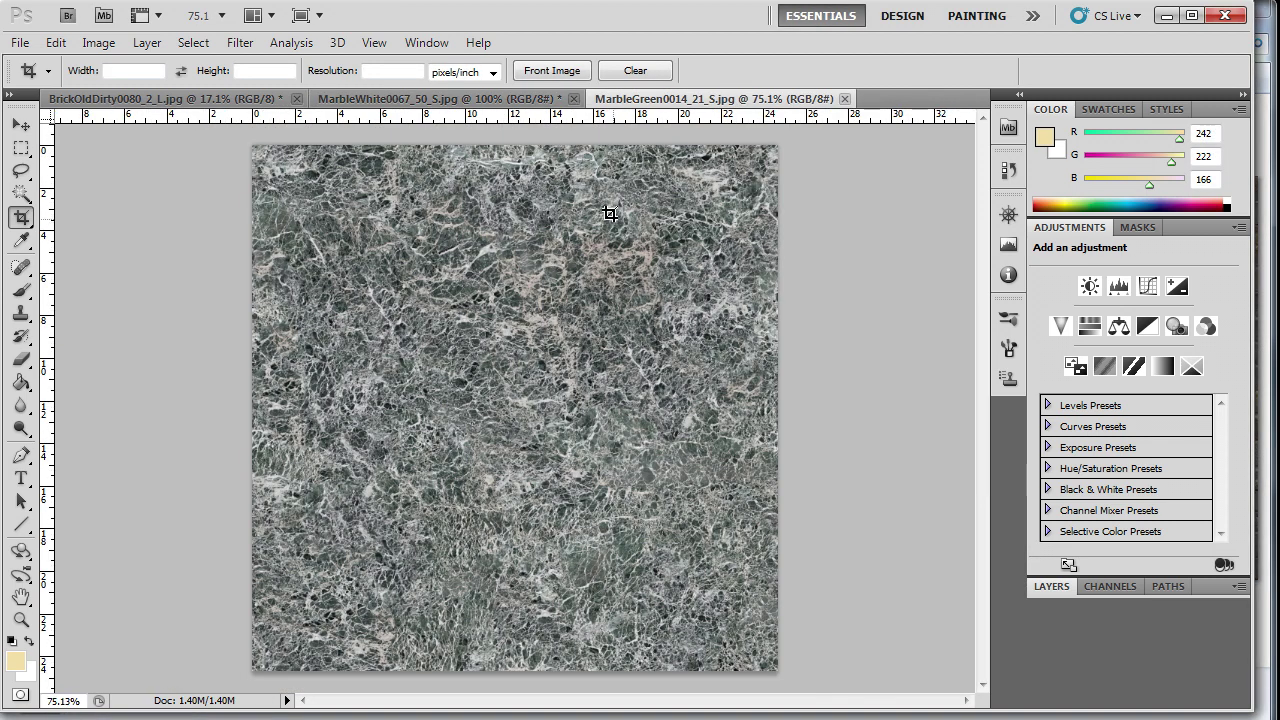
{"action": "key", "text": "ctrl+alt+i"}
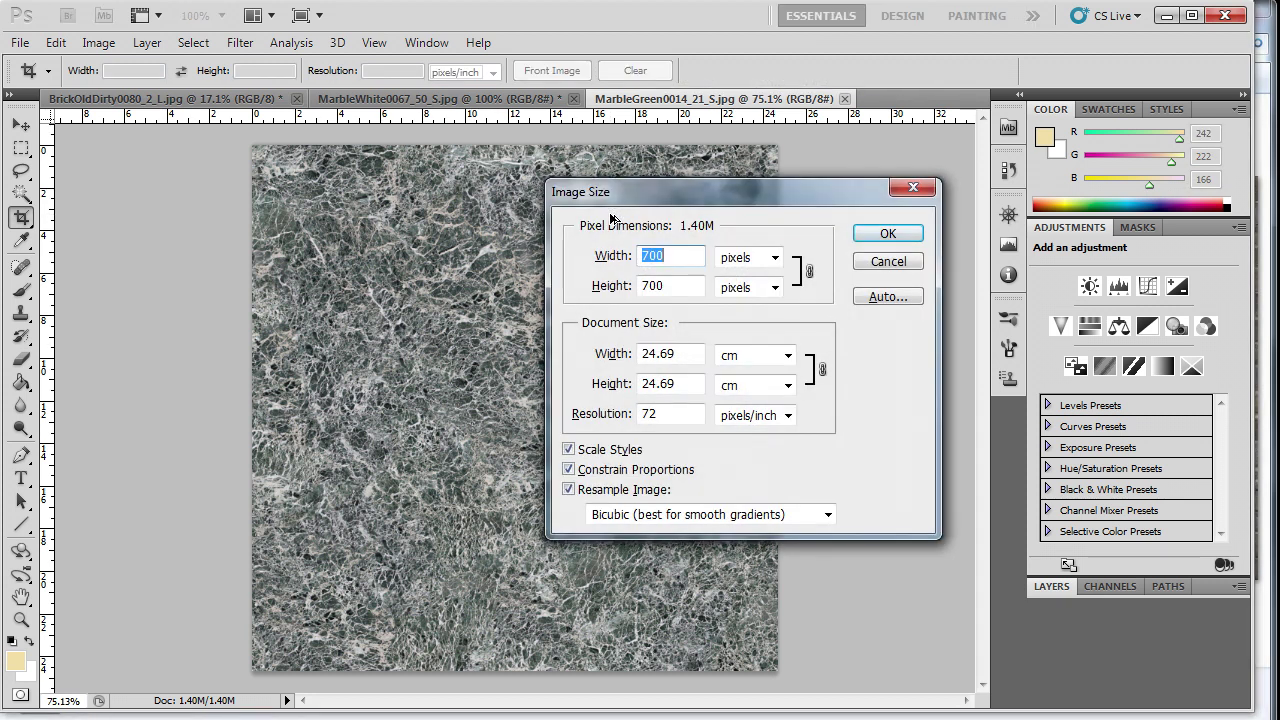
{"action": "type", "text": "512"}
{"action": "key", "text": "Return"}
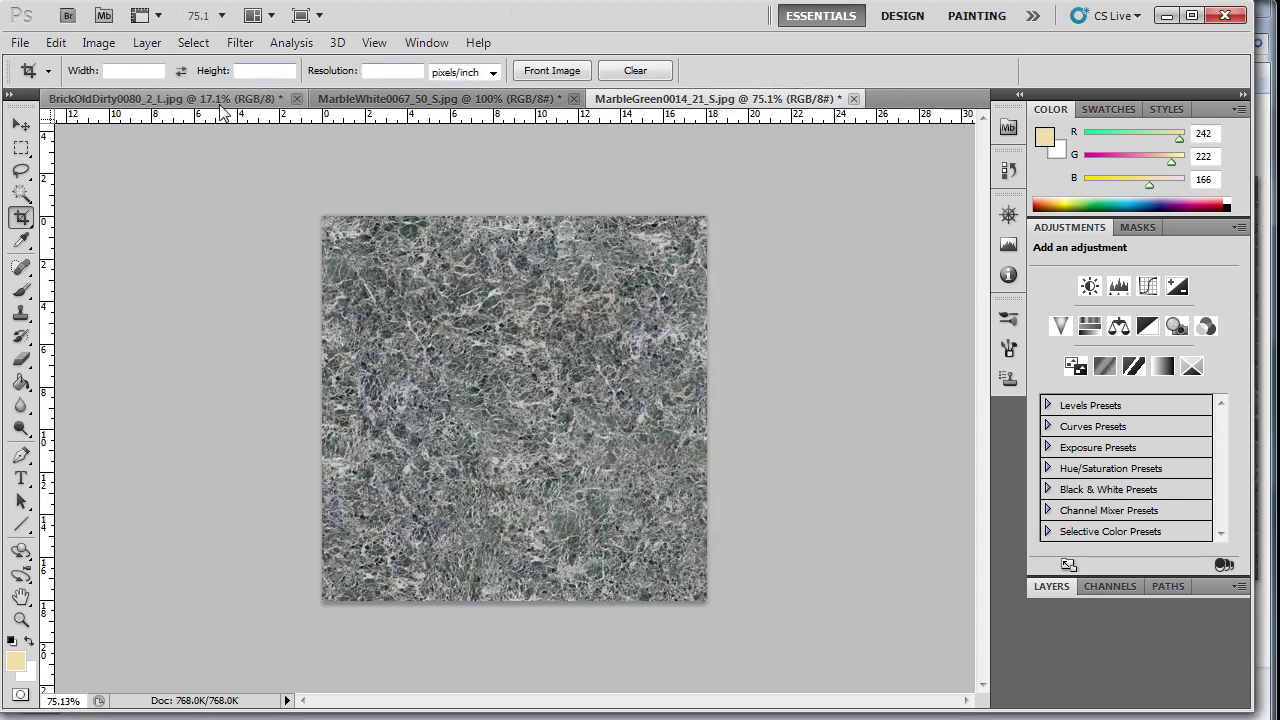
Start saving the brick image under a new name and browse to Program Files (x86), Electronic Arts, Crytek on the C: drive.
{"action": "left_click", "coordinate": [208, 104]}
{"action": "scroll", "coordinate": [499, 368], "scroll_direction": "up", "scroll_amount": 2, "text": "alt"}
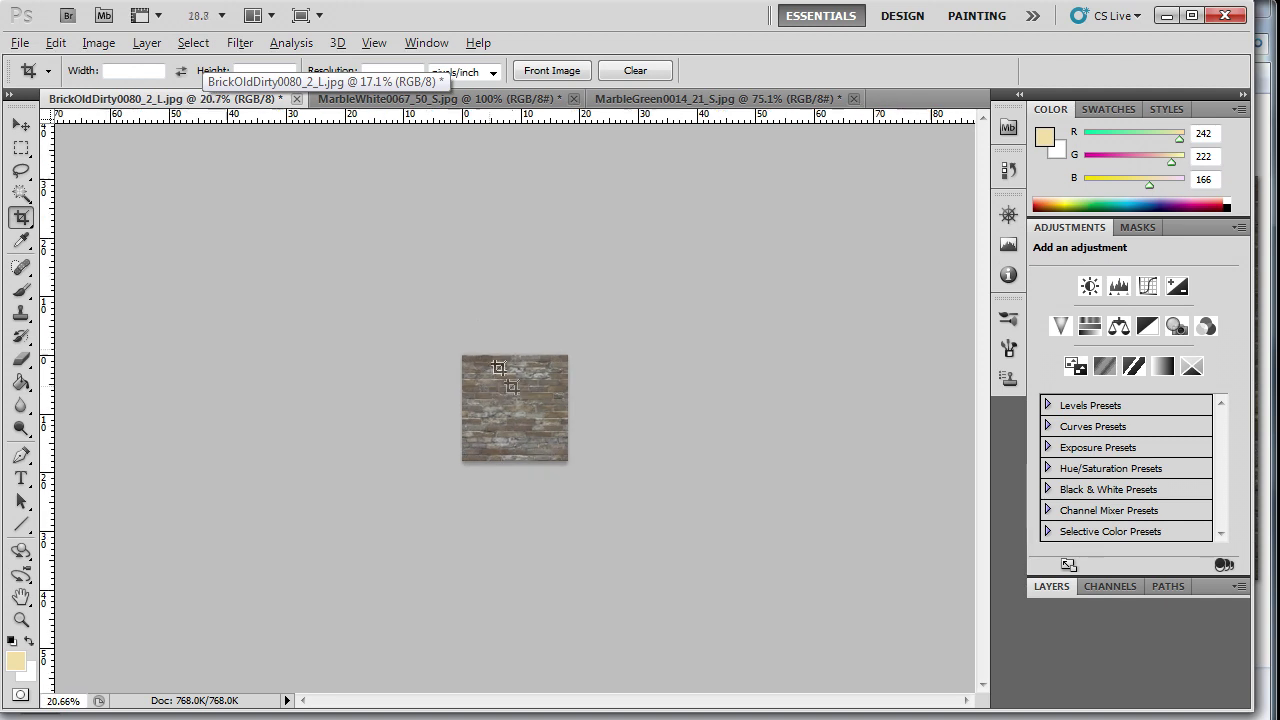
{"action": "scroll", "coordinate": [512, 387], "scroll_direction": "up", "scroll_amount": 4, "text": "alt"}
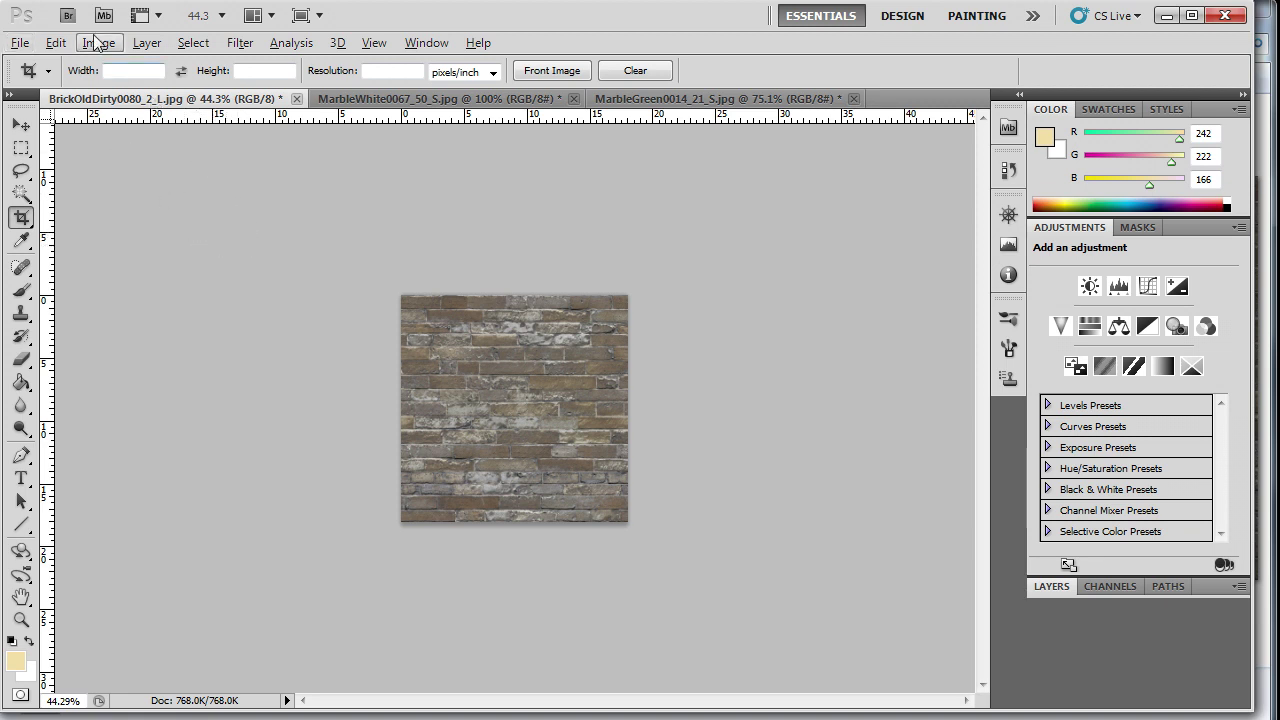
{"action": "left_click", "coordinate": [20, 42]}
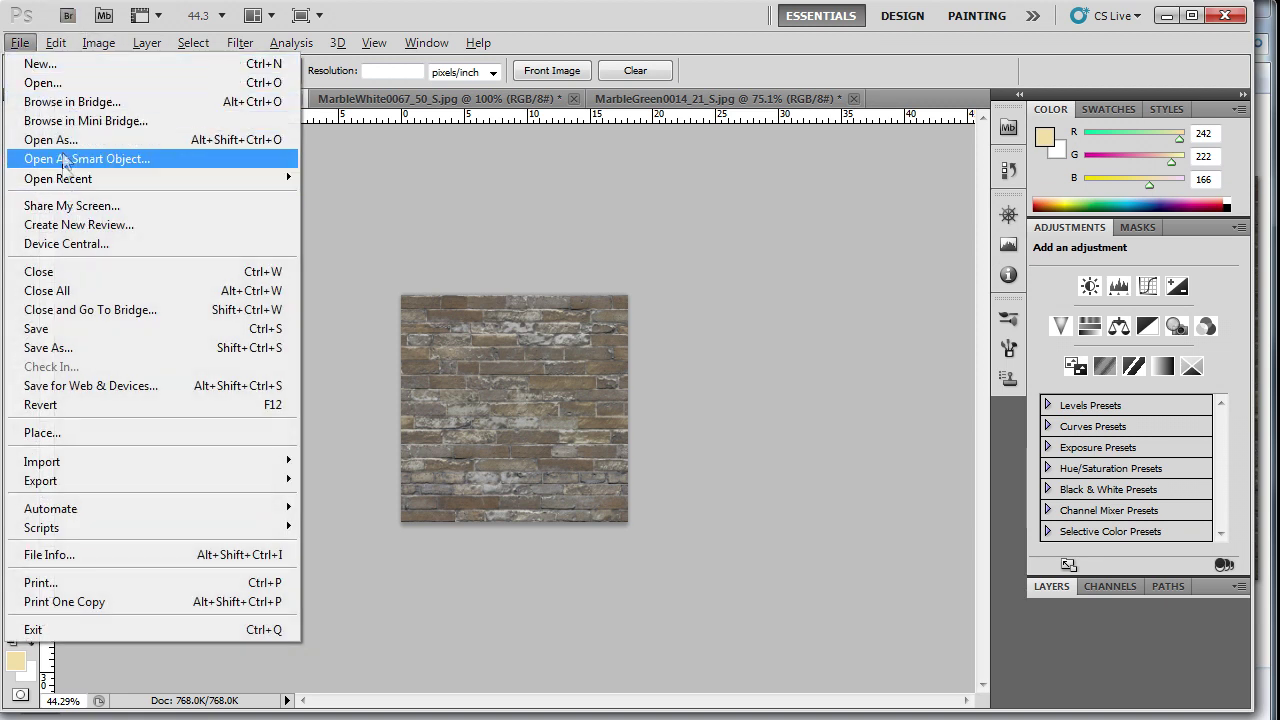
{"action": "left_click", "coordinate": [48, 347]}
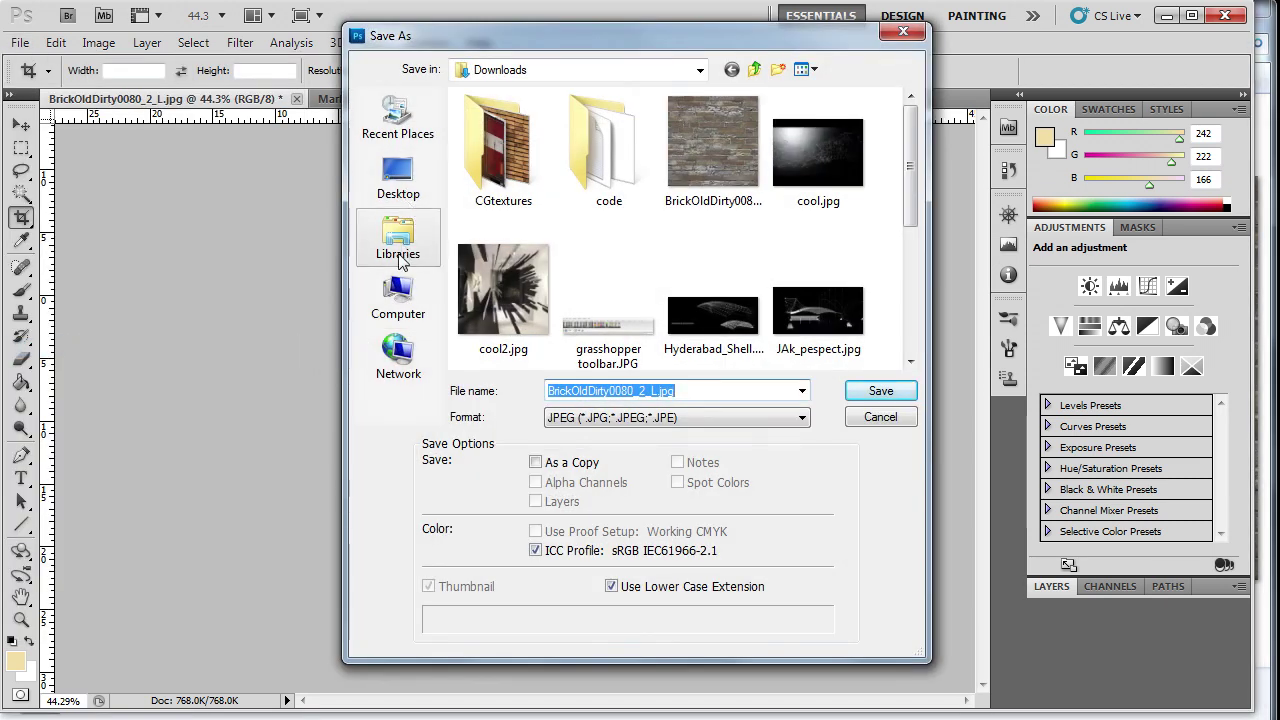
{"action": "left_click", "coordinate": [398, 300]}
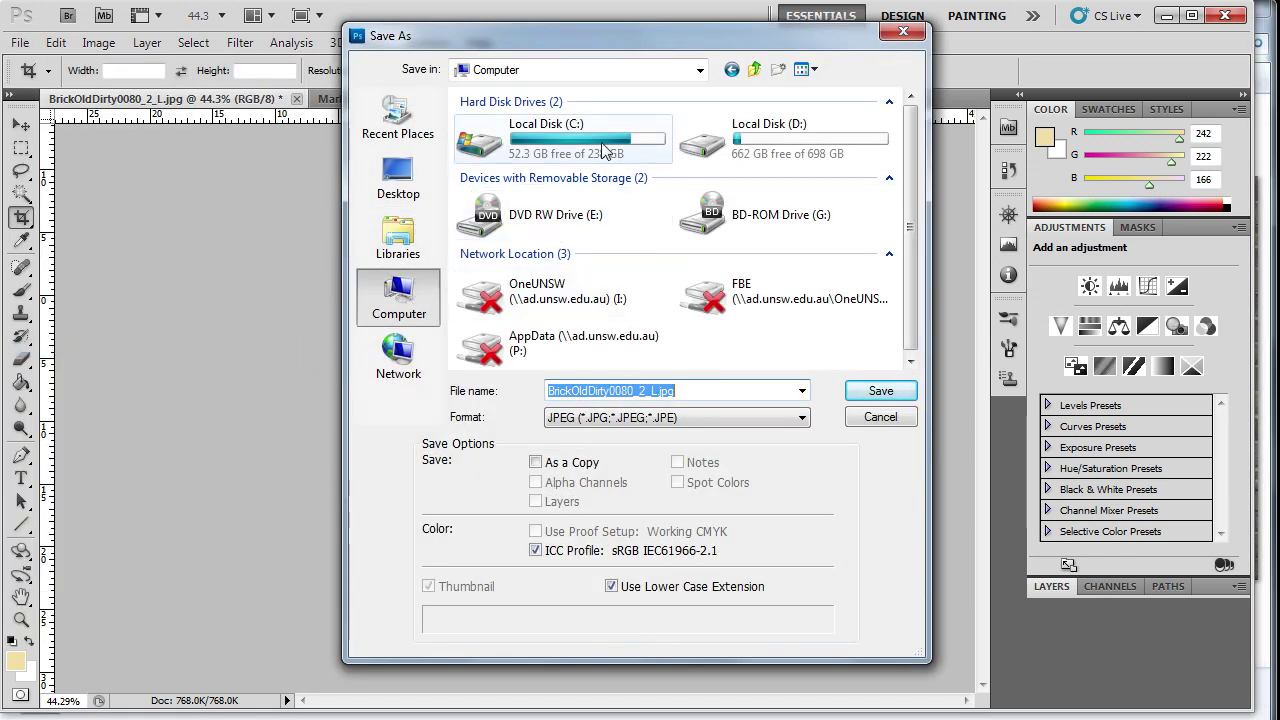
{"action": "double_click", "coordinate": [604, 150]}
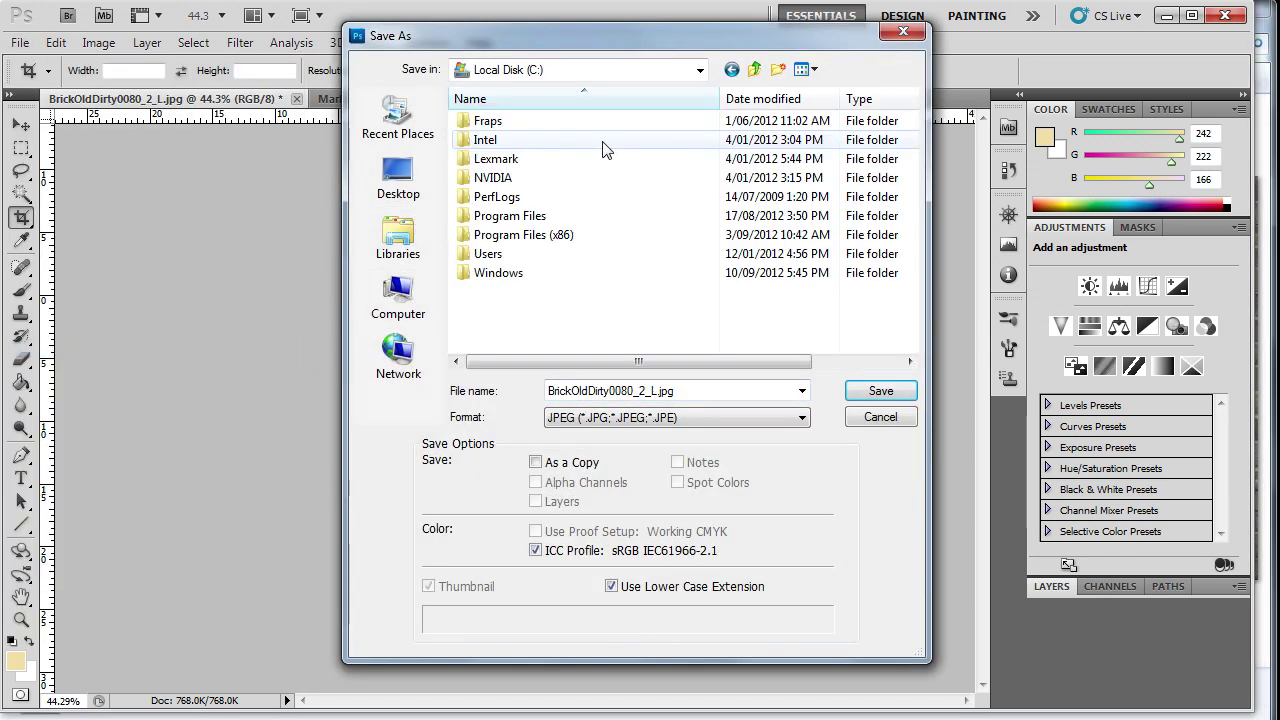
{"action": "double_click", "coordinate": [530, 235]}
{"action": "scroll", "coordinate": [532, 250], "scroll_direction": "down", "scroll_amount": 3}
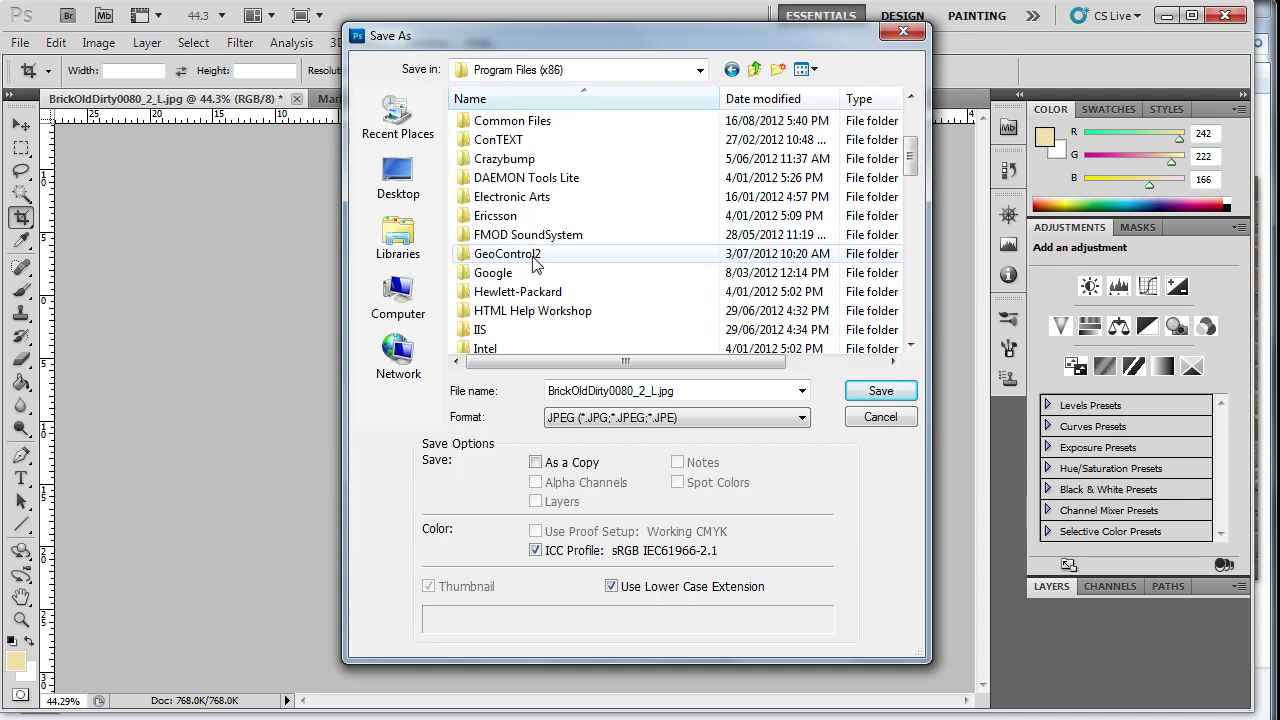
{"action": "double_click", "coordinate": [530, 198]}
{"action": "double_click", "coordinate": [493, 121]}
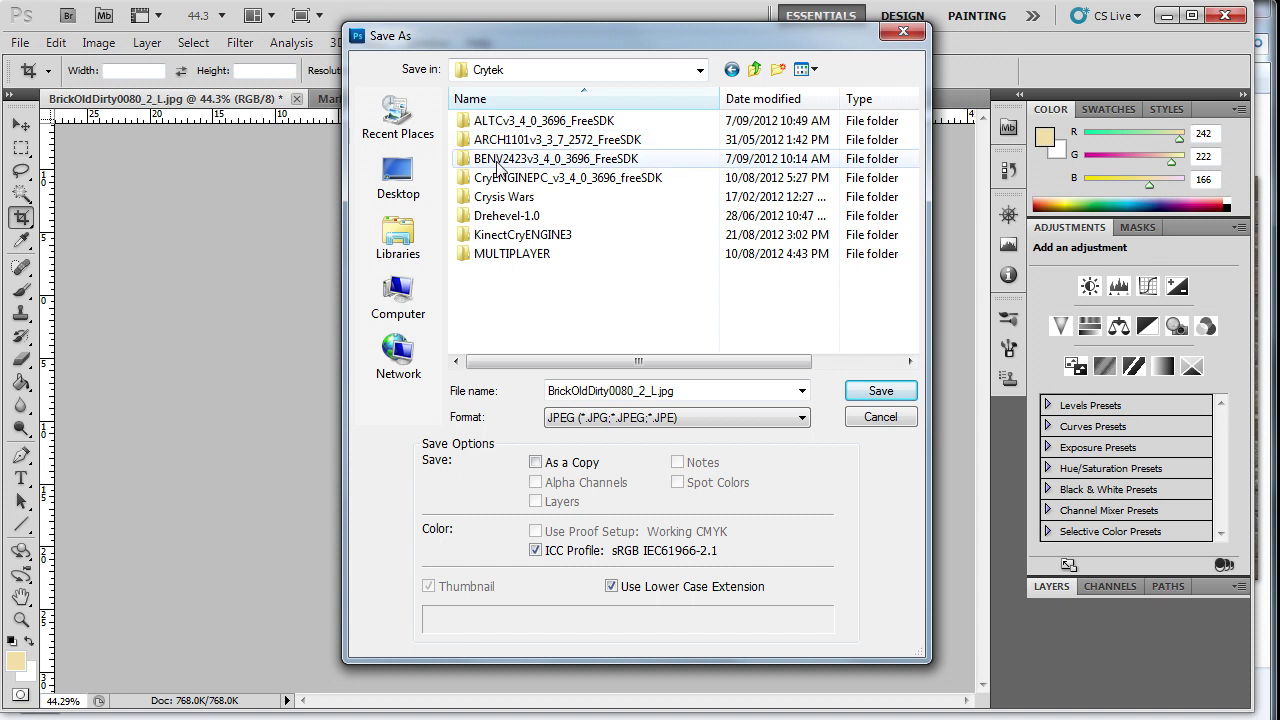
Choose the barcelona_pavillion folder inside BENV2423v3_4_0_3696_FreeSDK, Game, Objects as the save location.
{"action": "double_click", "coordinate": [497, 159]}
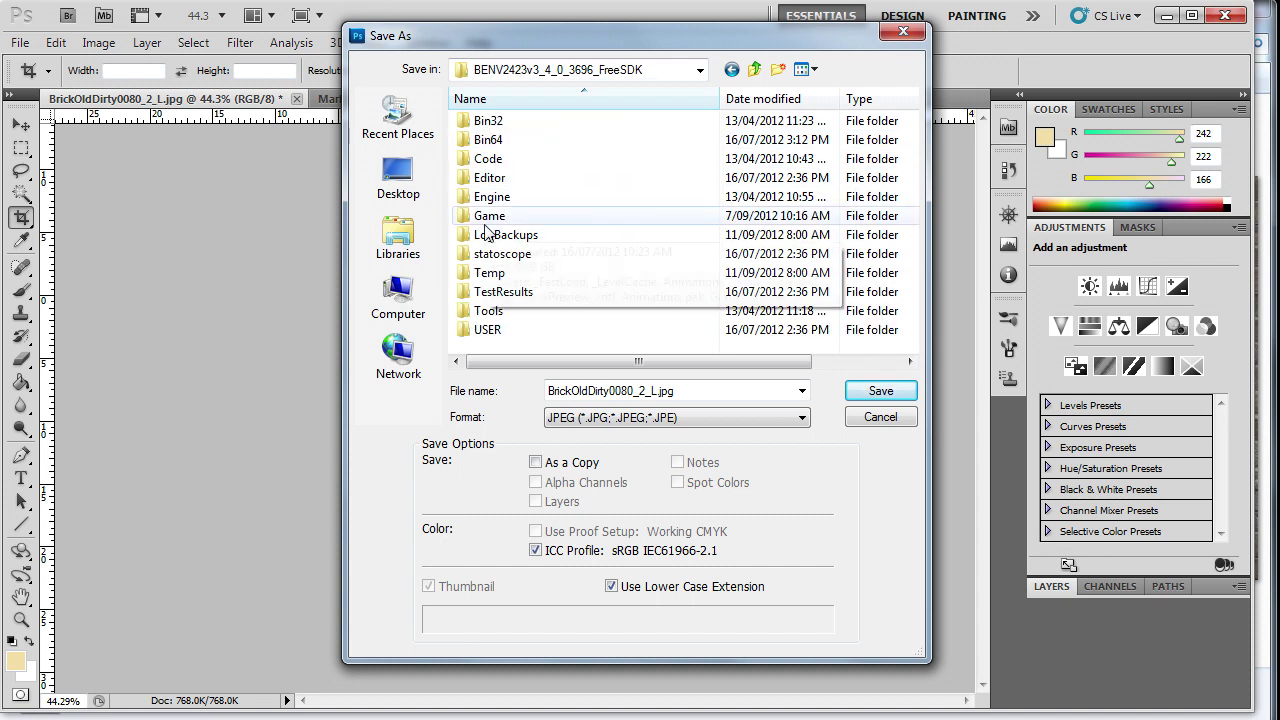
{"action": "double_click", "coordinate": [490, 216]}
{"action": "left_click", "coordinate": [483, 236]}
{"action": "double_click", "coordinate": [483, 236]}
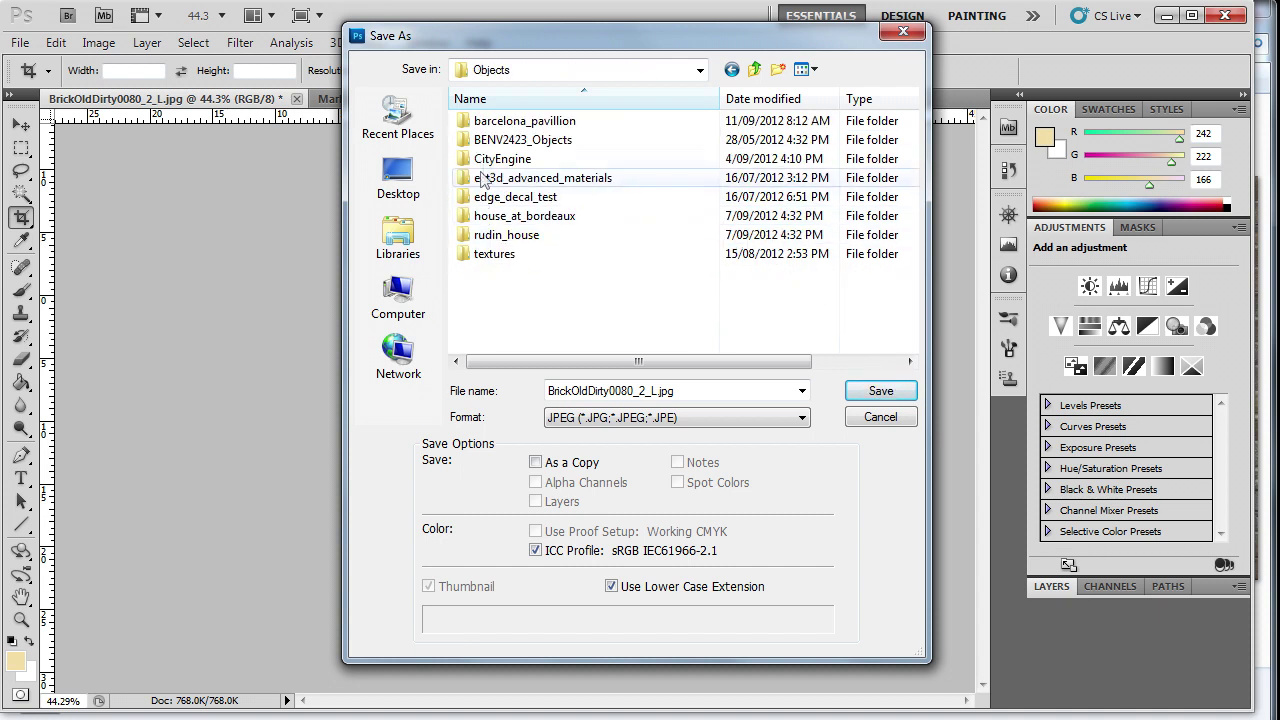
{"action": "double_click", "coordinate": [497, 124]}
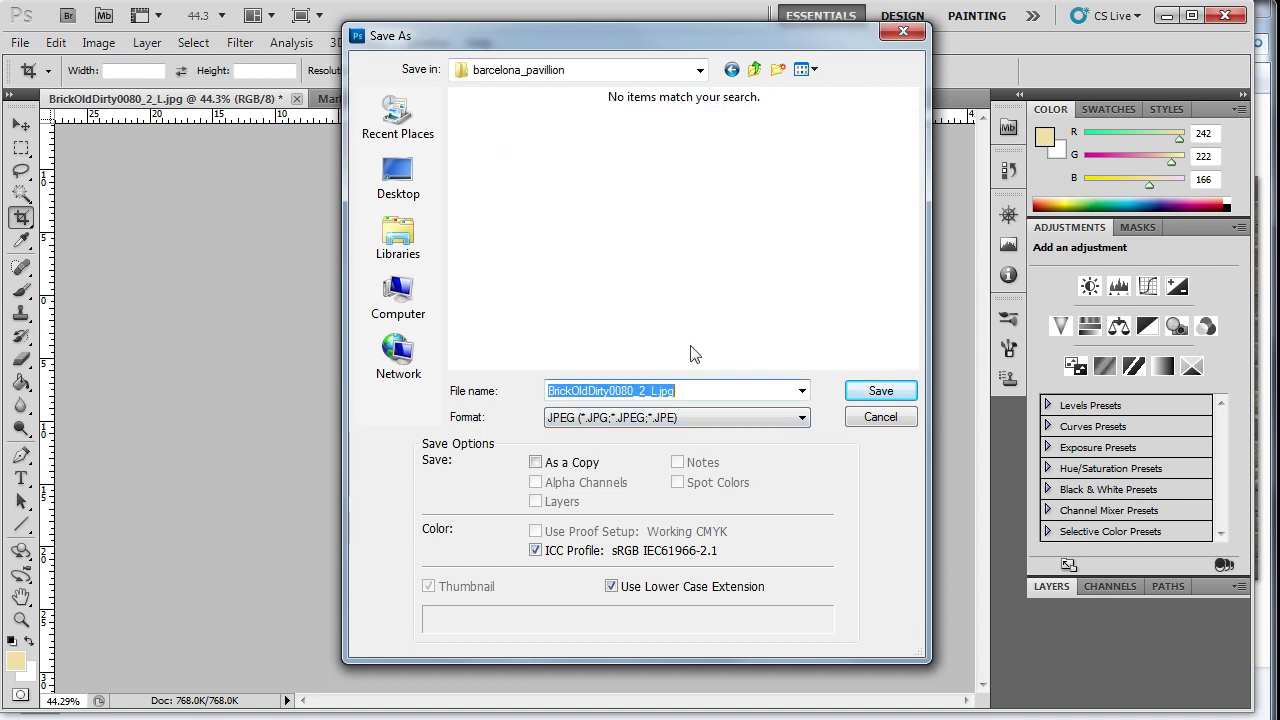
Name the file brick, choose the CryTIFPlugin (*.TIF) format and save it.
{"action": "type", "text": "brick"}
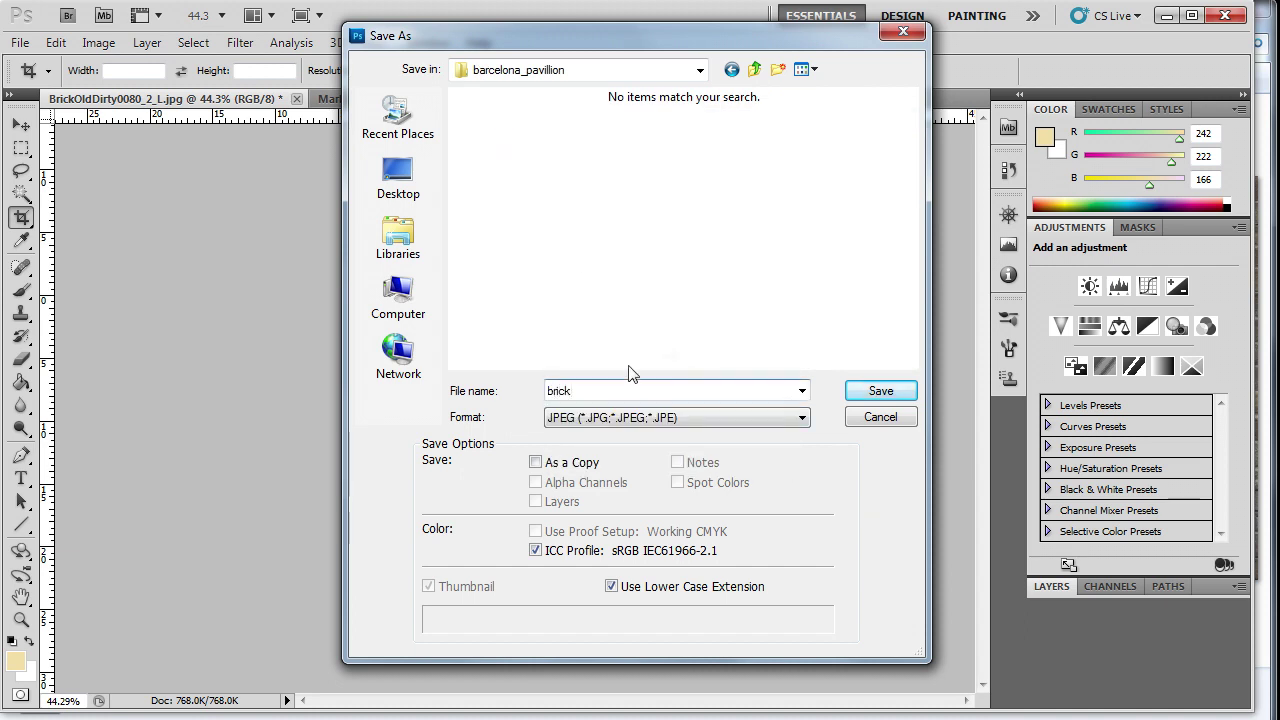
{"action": "left_click", "coordinate": [602, 417]}
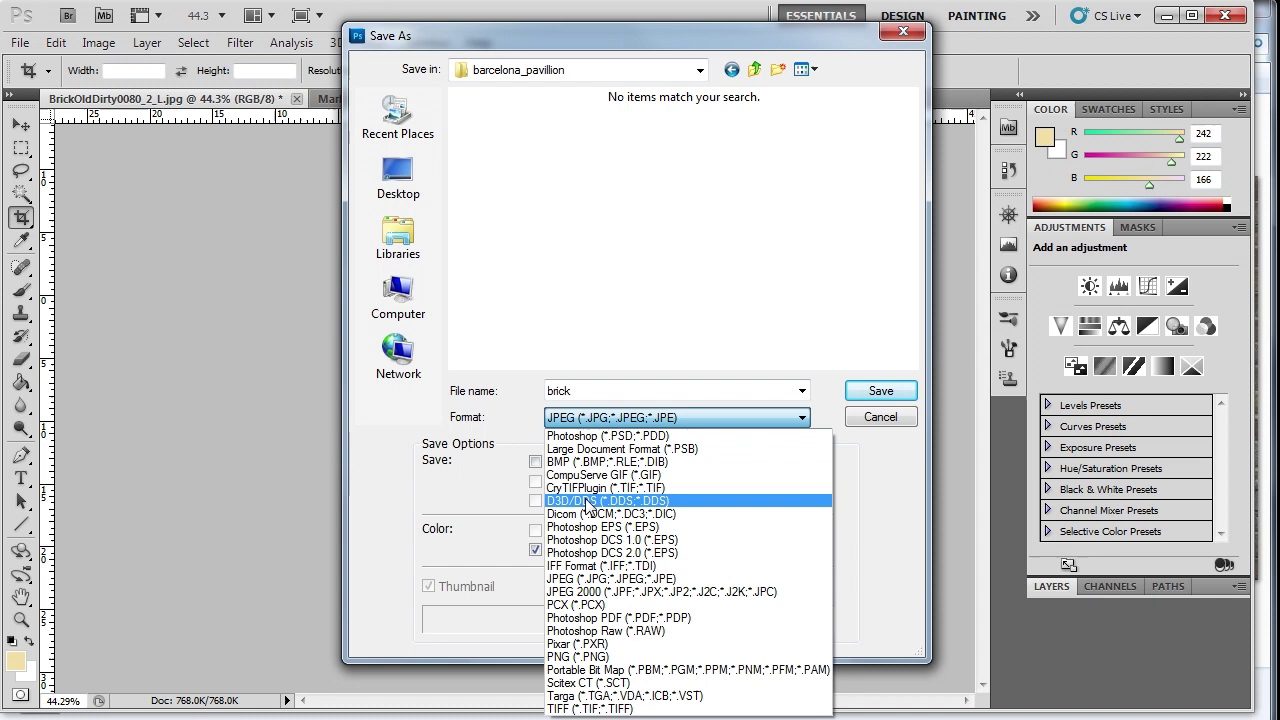
{"action": "left_click", "coordinate": [585, 488]}
{"action": "left_click", "coordinate": [864, 400]}
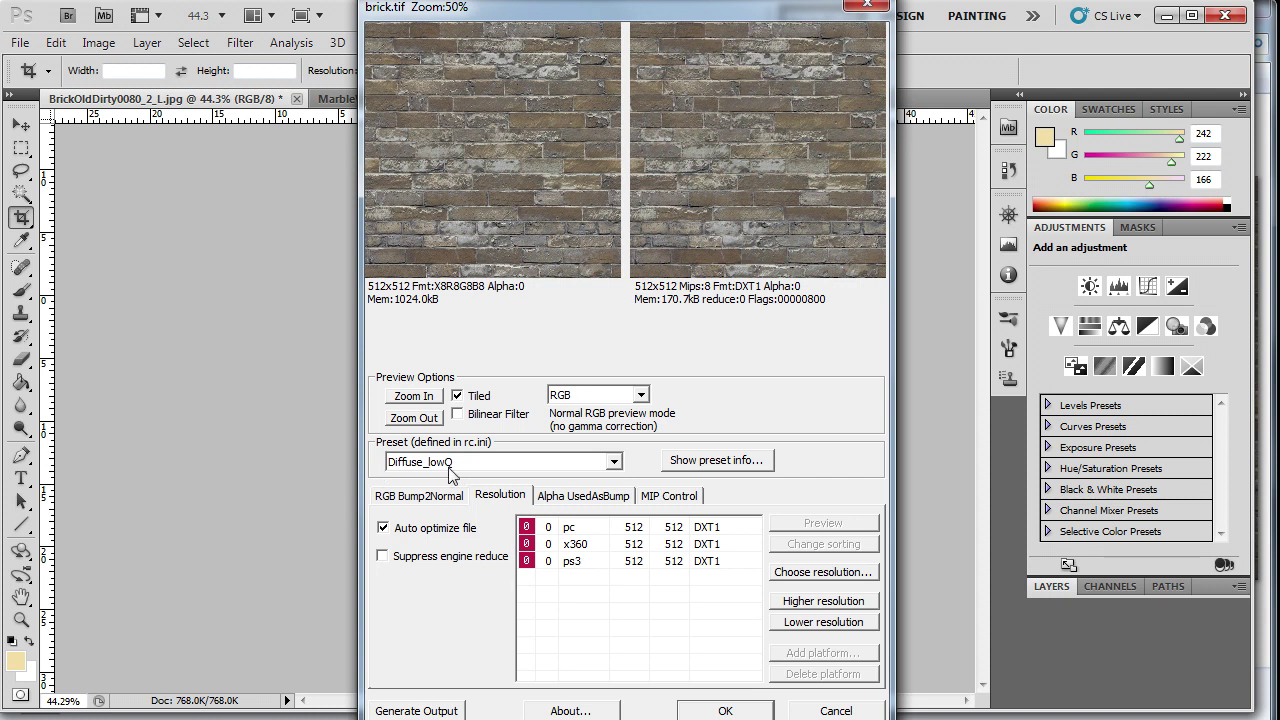
Raise the pc platform's resolution setting by two levels to -2 in the CryTIF options and accept them.
{"action": "left_click", "coordinate": [541, 528]}
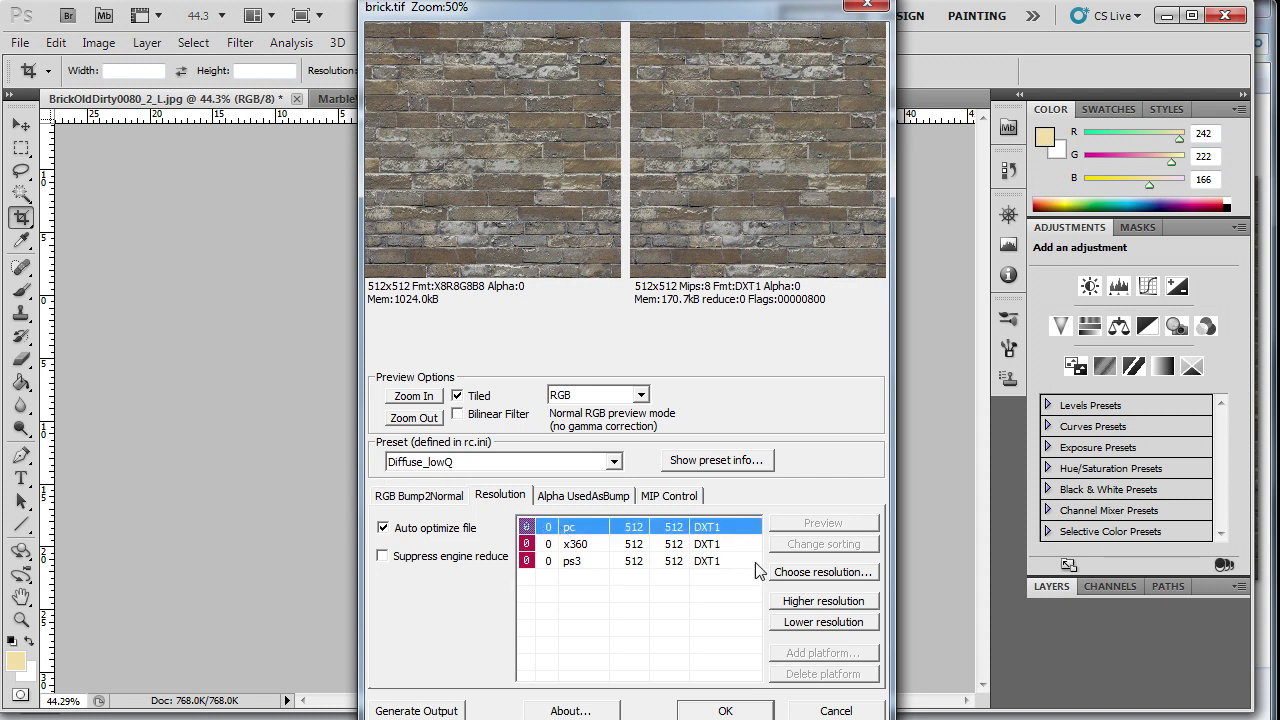
{"action": "double_click", "coordinate": [801, 604]}
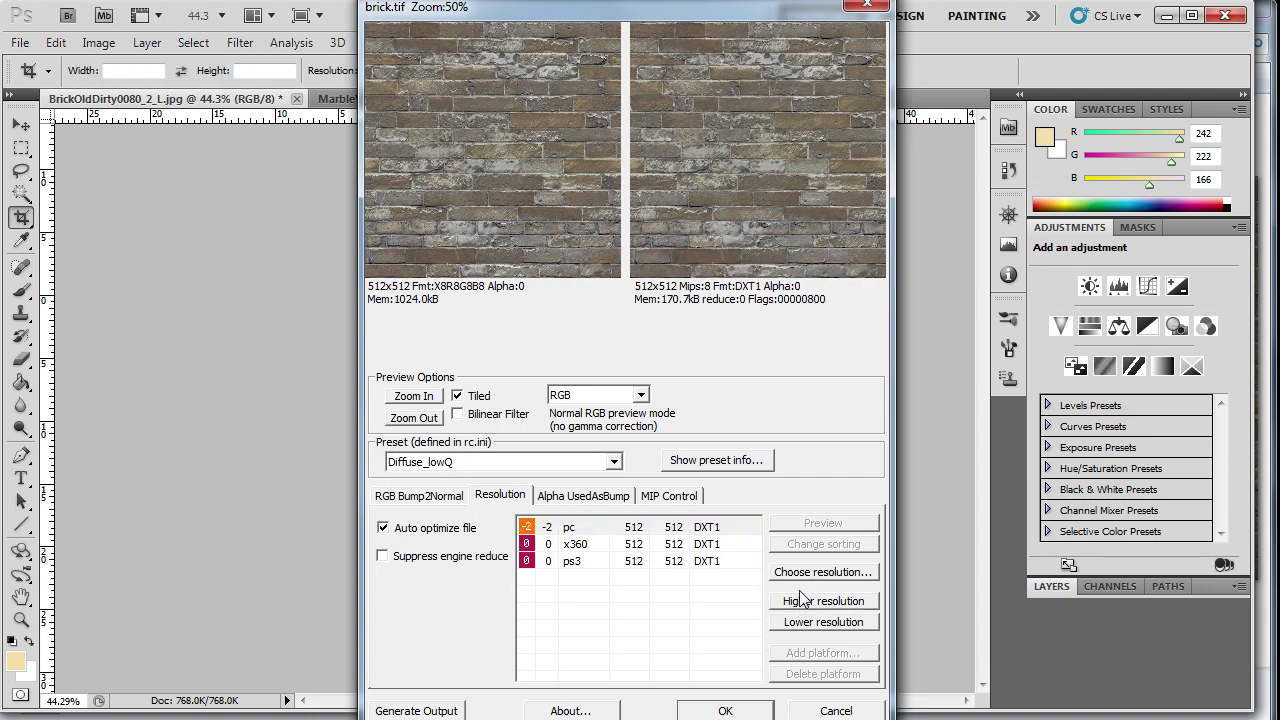
{"action": "left_click", "coordinate": [750, 713]}
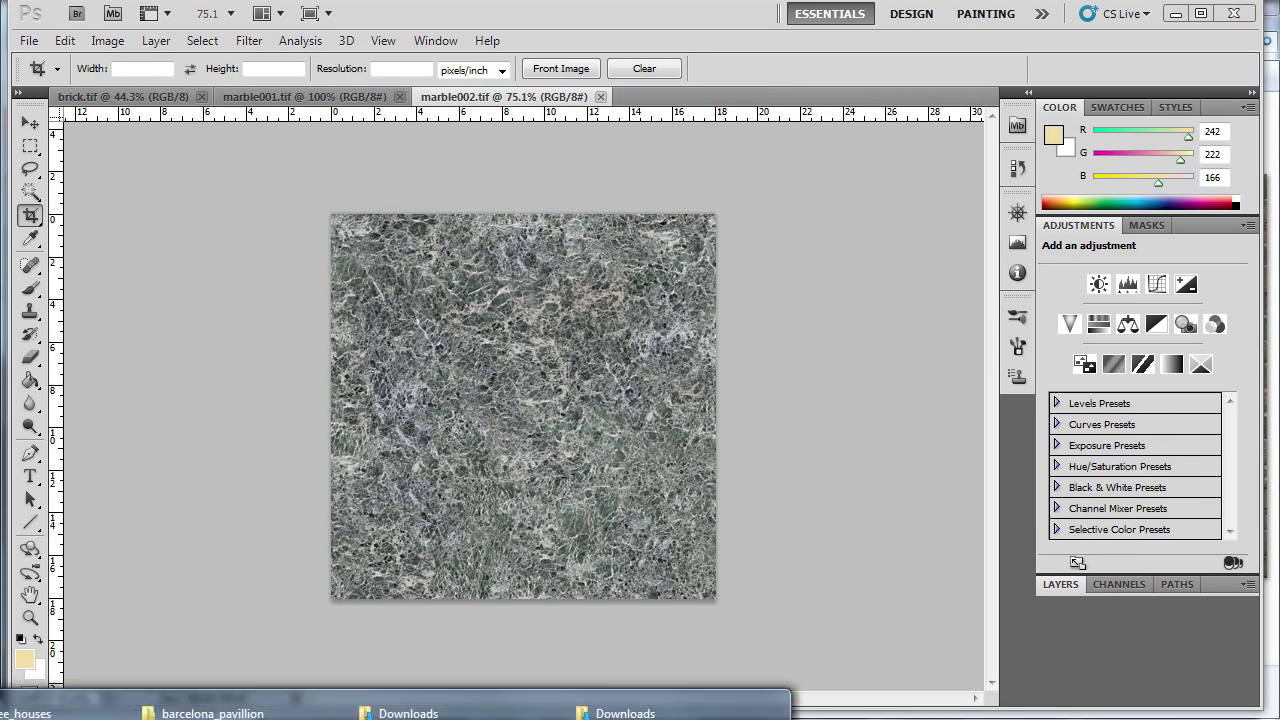
Check the saved brick, marble002 and marble001 TIF textures in the barcelona_pavillion project folder.
{"action": "left_click", "coordinate": [20, 712]}
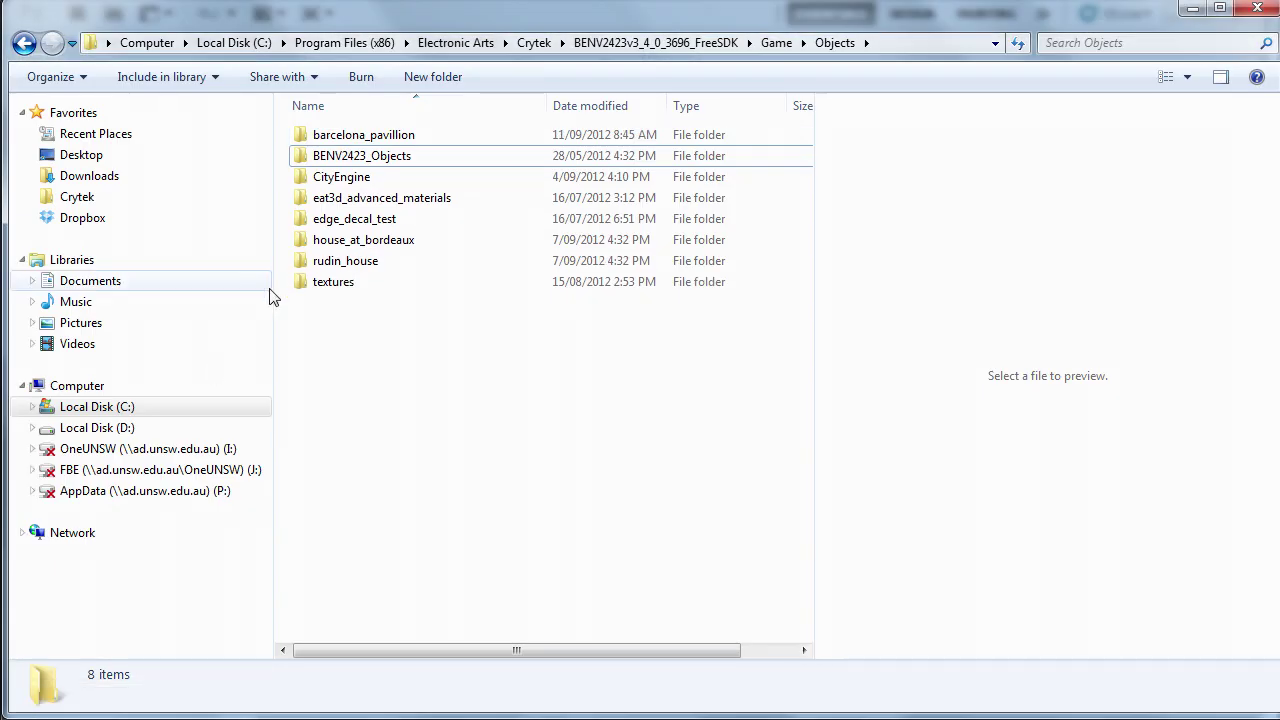
{"action": "double_click", "coordinate": [363, 134]}
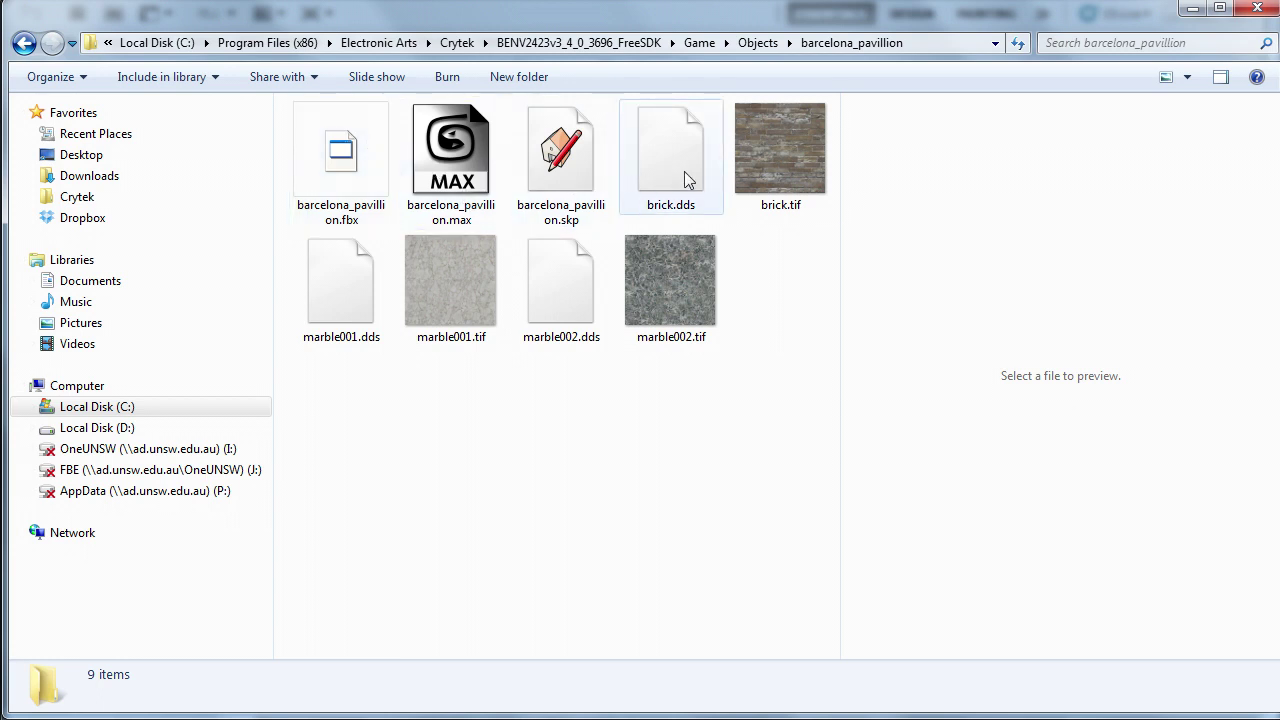
{"action": "left_click", "coordinate": [766, 159]}
{"action": "left_click", "coordinate": [661, 288]}
{"action": "left_click", "coordinate": [490, 292]}
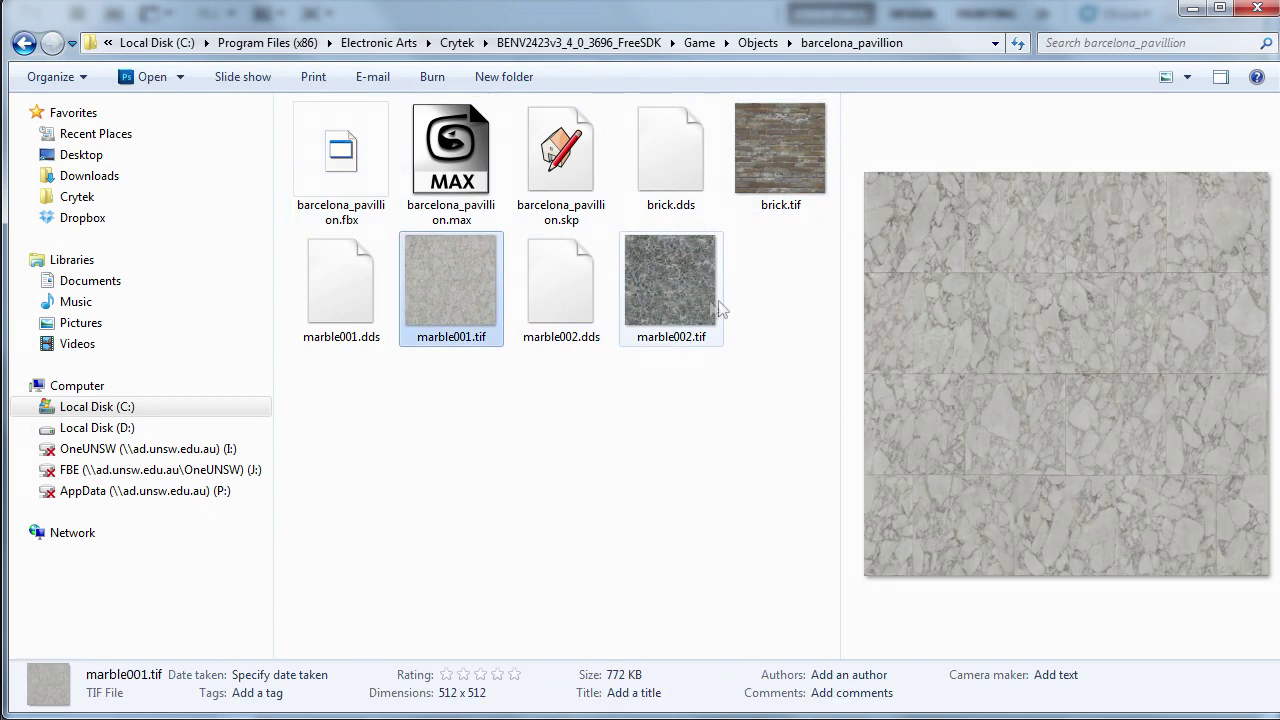
{"action": "left_click", "coordinate": [1195, 10]}
Switch to 3ds Max and change the first Material Editor slot to a Multi/Sub-Object material, keeping the old material as sub-material.
{"action": "mouse_move", "coordinate": [136, 719]}
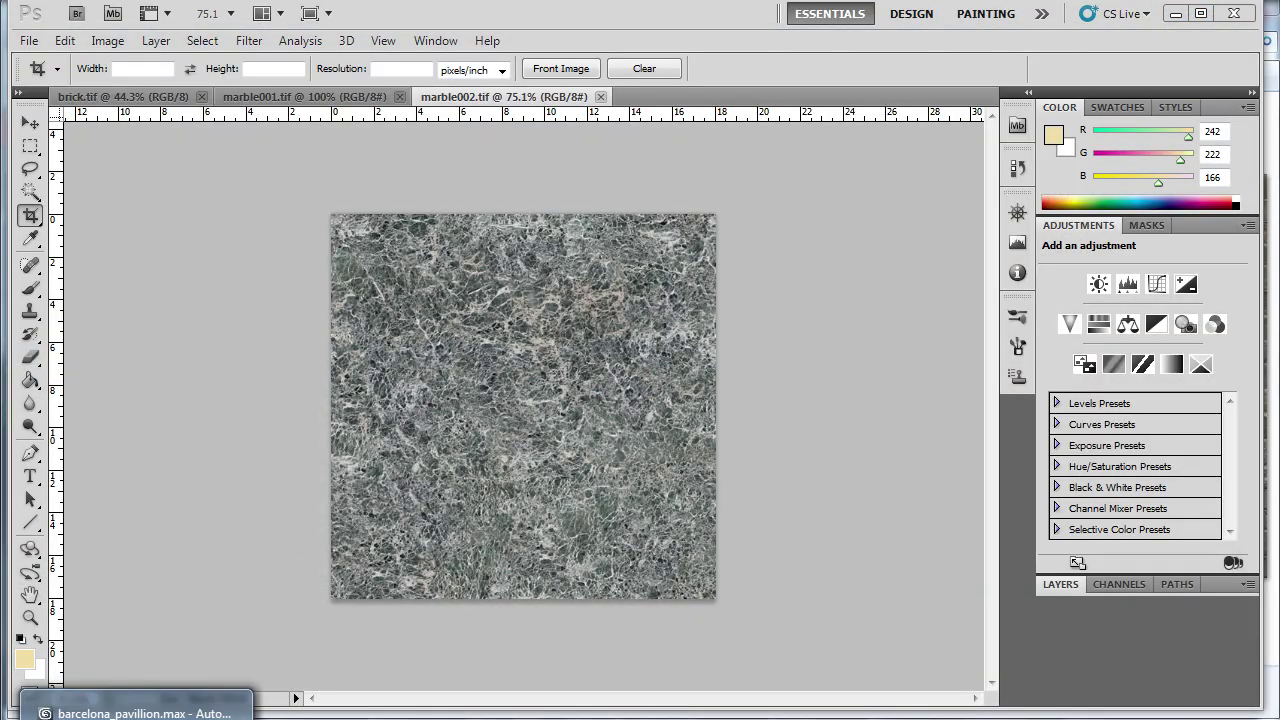
{"action": "left_click", "coordinate": [136, 712]}
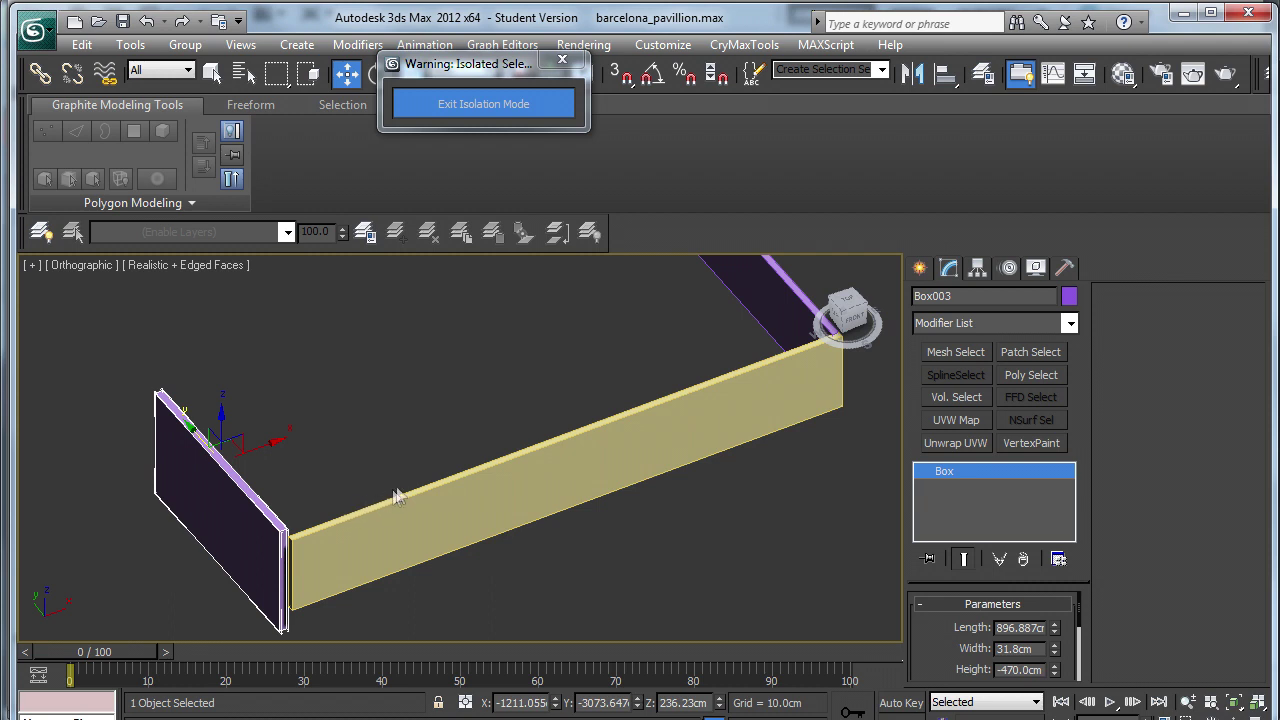
{"action": "key", "text": "m"}
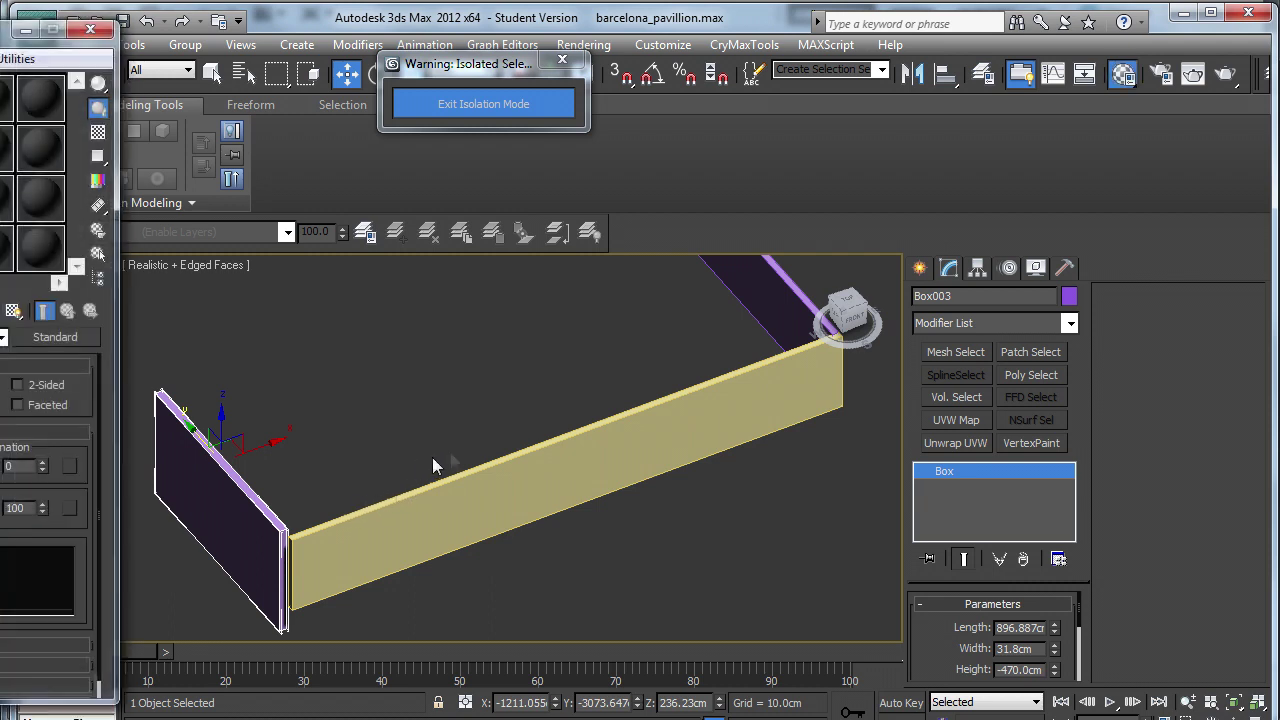
{"action": "left_click_drag", "start_coordinate": [40, 30], "coordinate": [403, 33]}
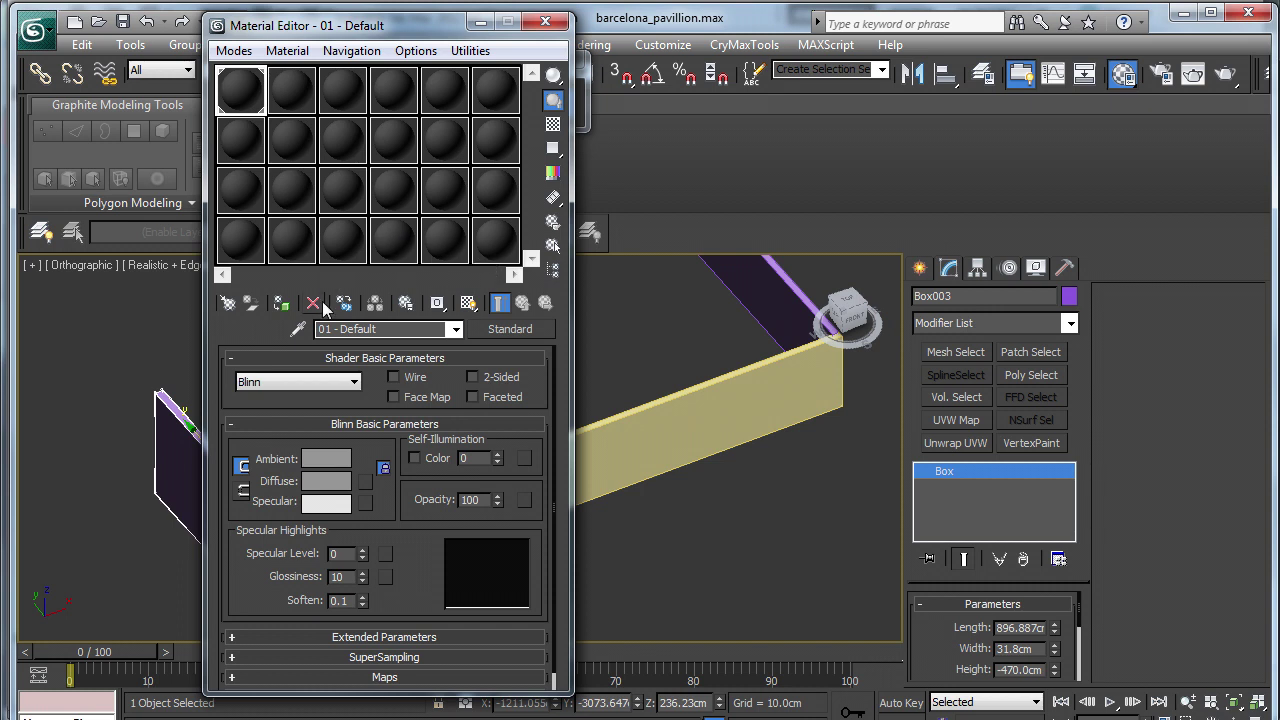
{"action": "left_click", "coordinate": [510, 331]}
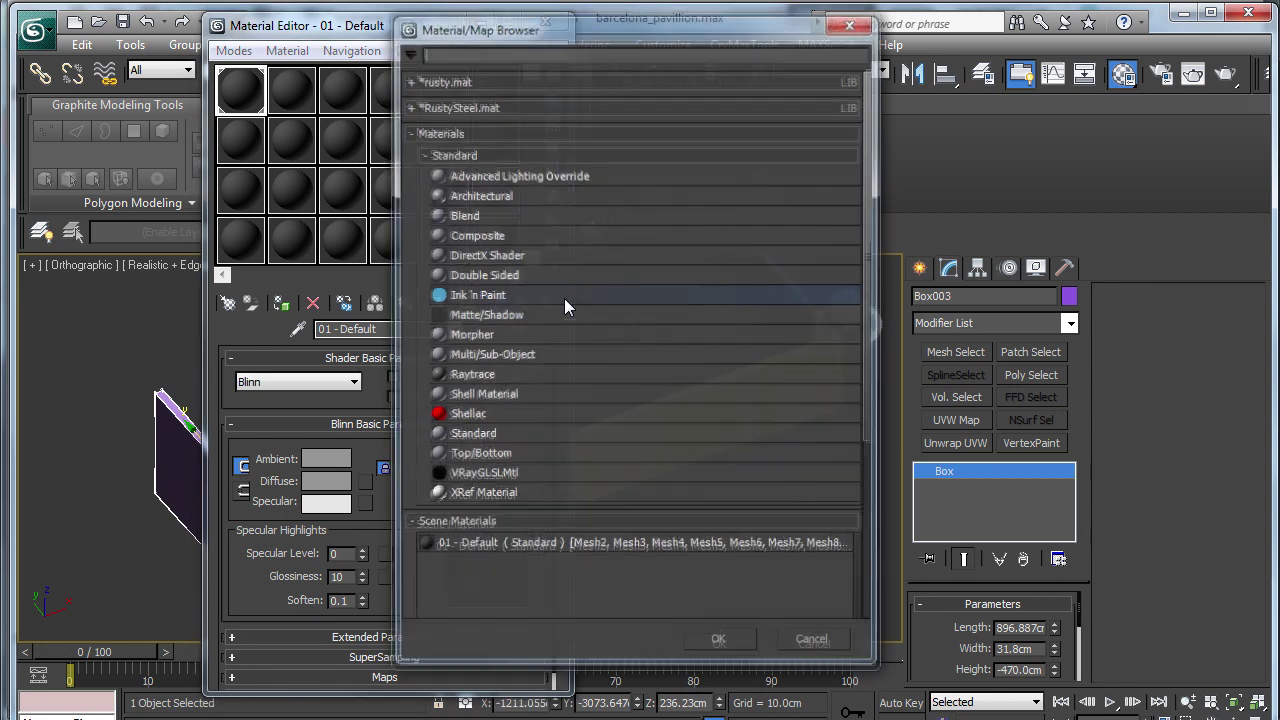
{"action": "double_click", "coordinate": [490, 355]}
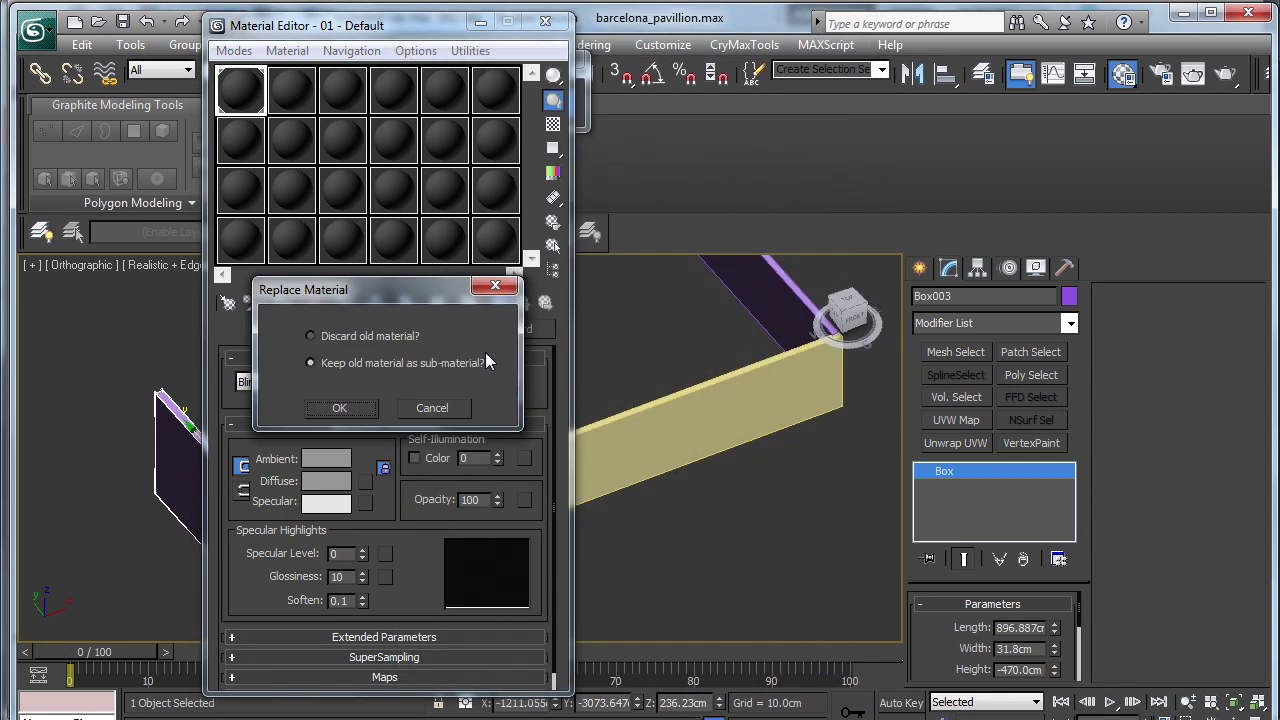
{"action": "left_click", "coordinate": [339, 408]}
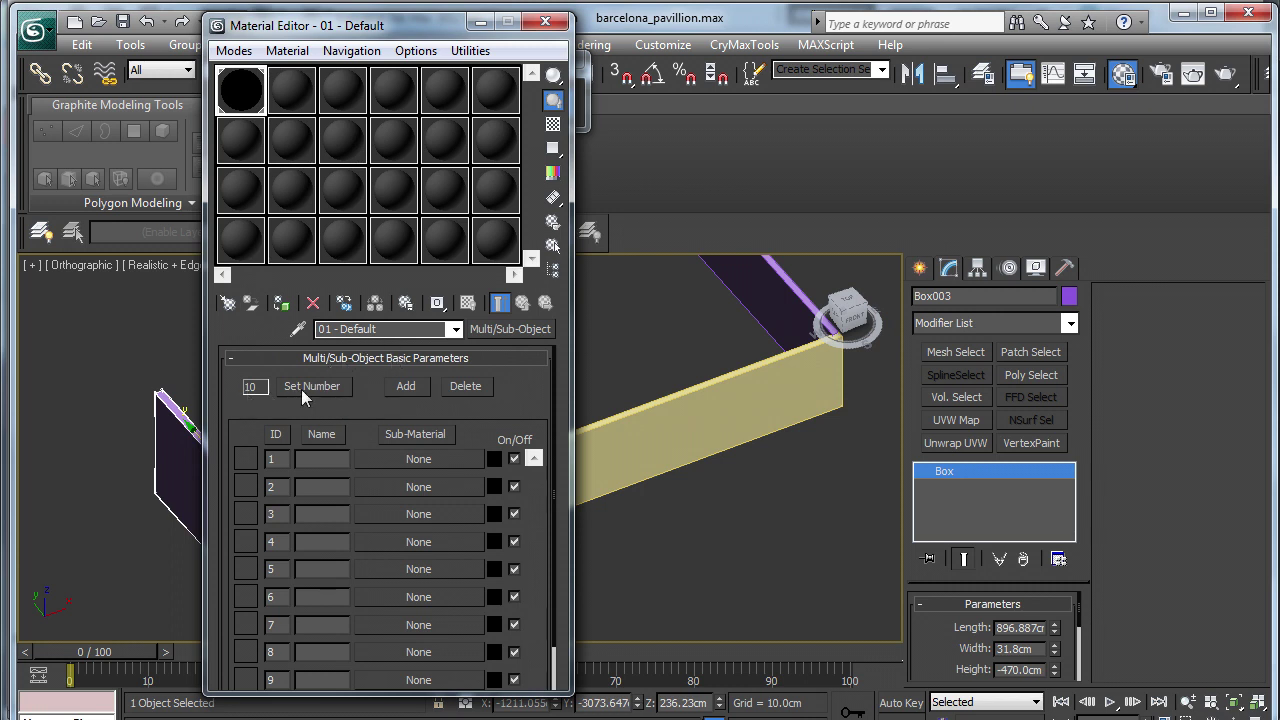
Set the number of sub-materials to 3 and name the Multi/Sub-Object material barcelona_pavilion.
{"action": "left_click", "coordinate": [303, 390]}
{"action": "type", "text": "3"}
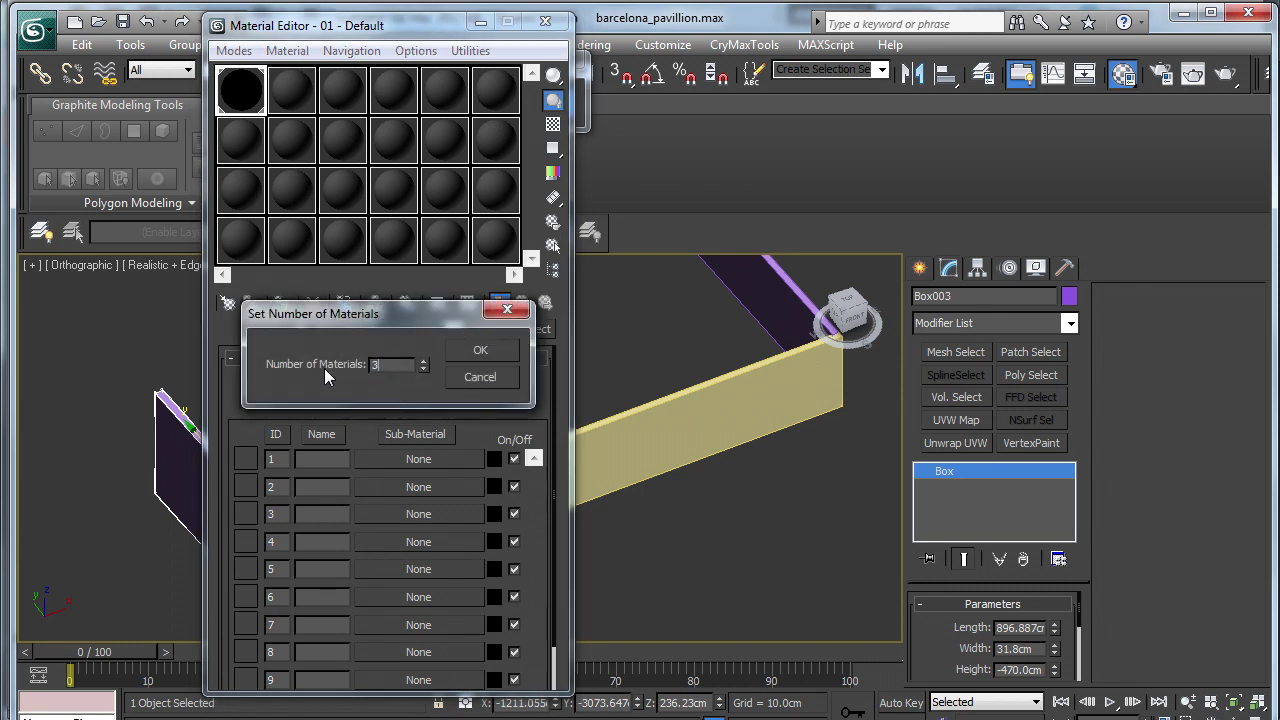
{"action": "key", "text": "Return"}
{"action": "left_click", "coordinate": [480, 350]}
{"action": "left_click_drag", "start_coordinate": [395, 332], "coordinate": [281, 332]}
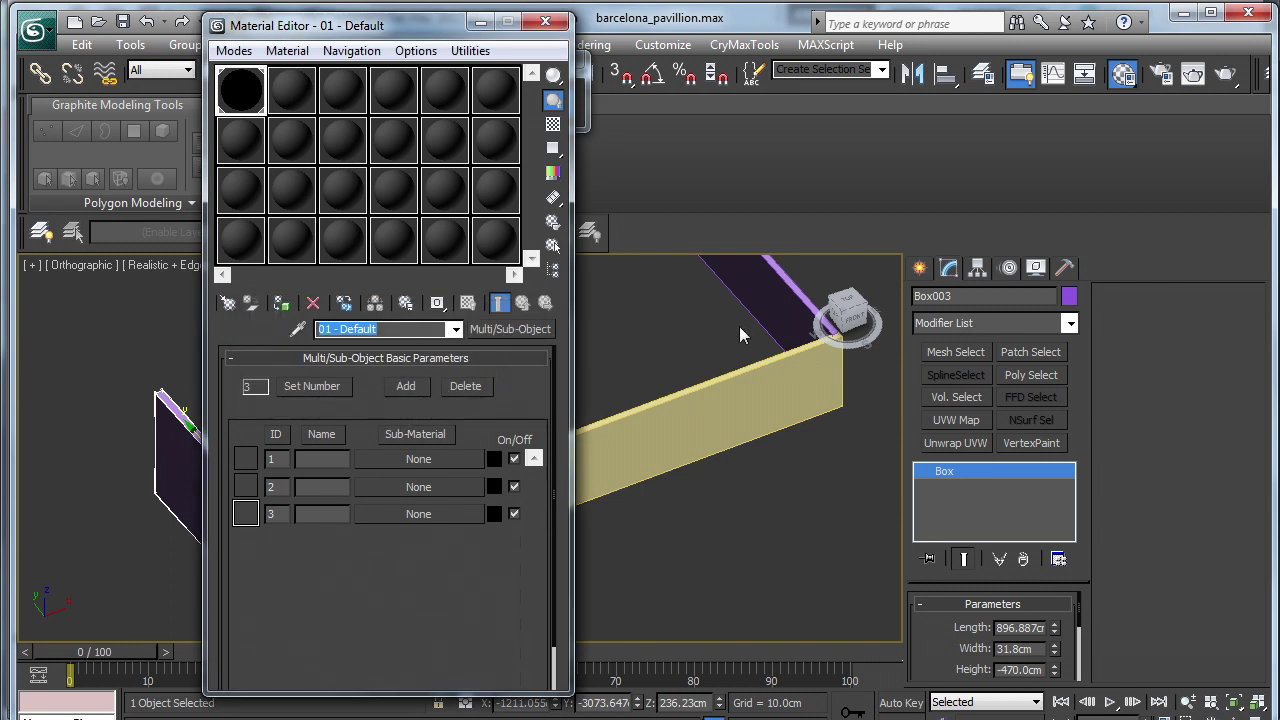
{"action": "type", "text": "bar"}
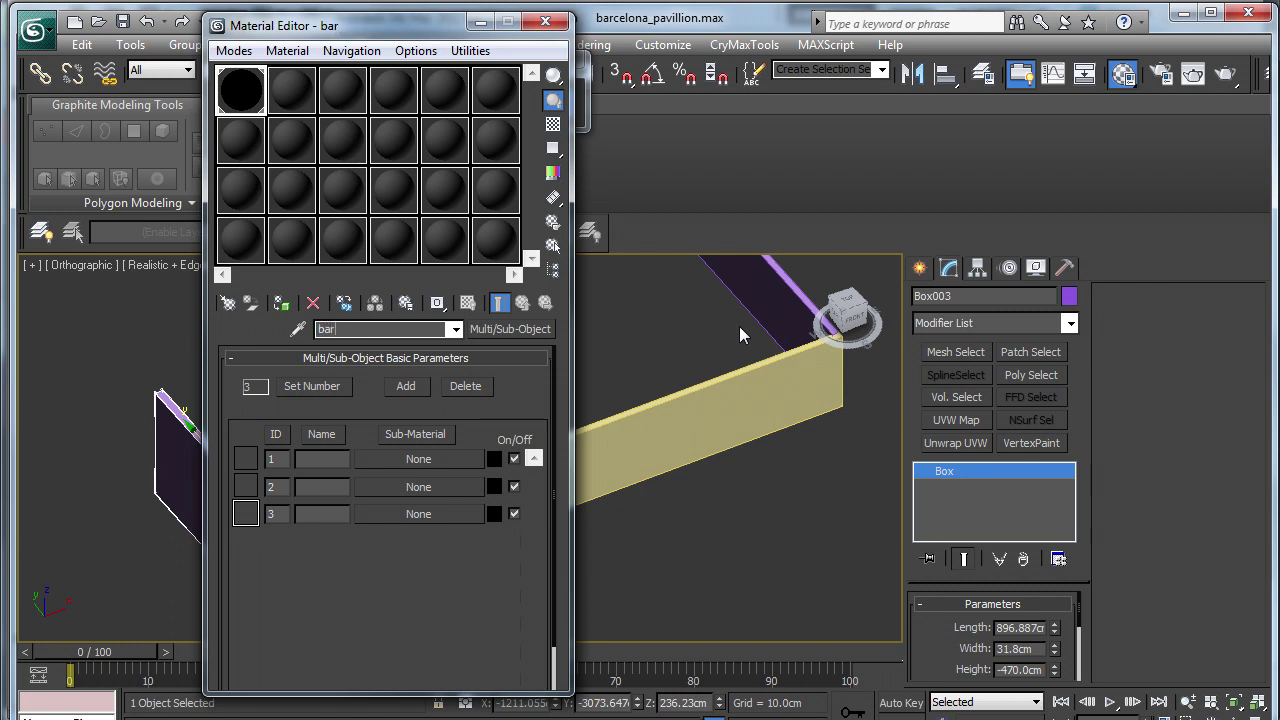
{"action": "type", "text": "celona_"}
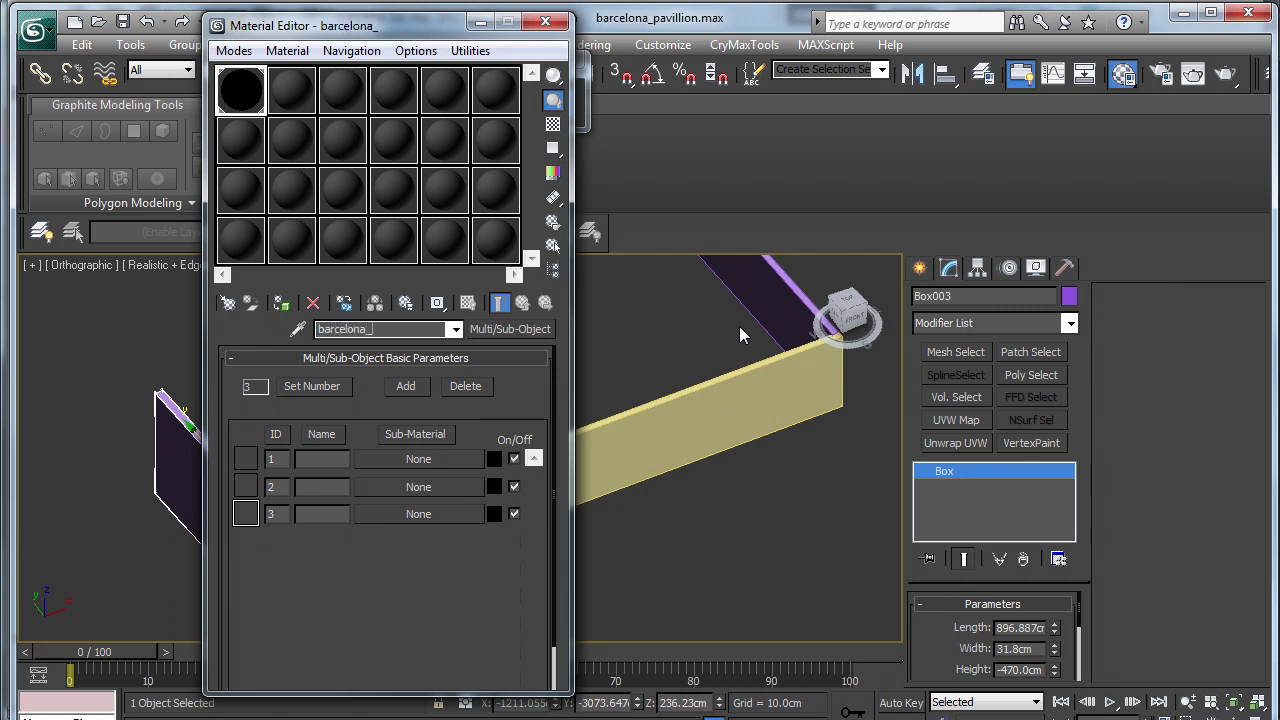
{"action": "type", "text": "pavilion"}
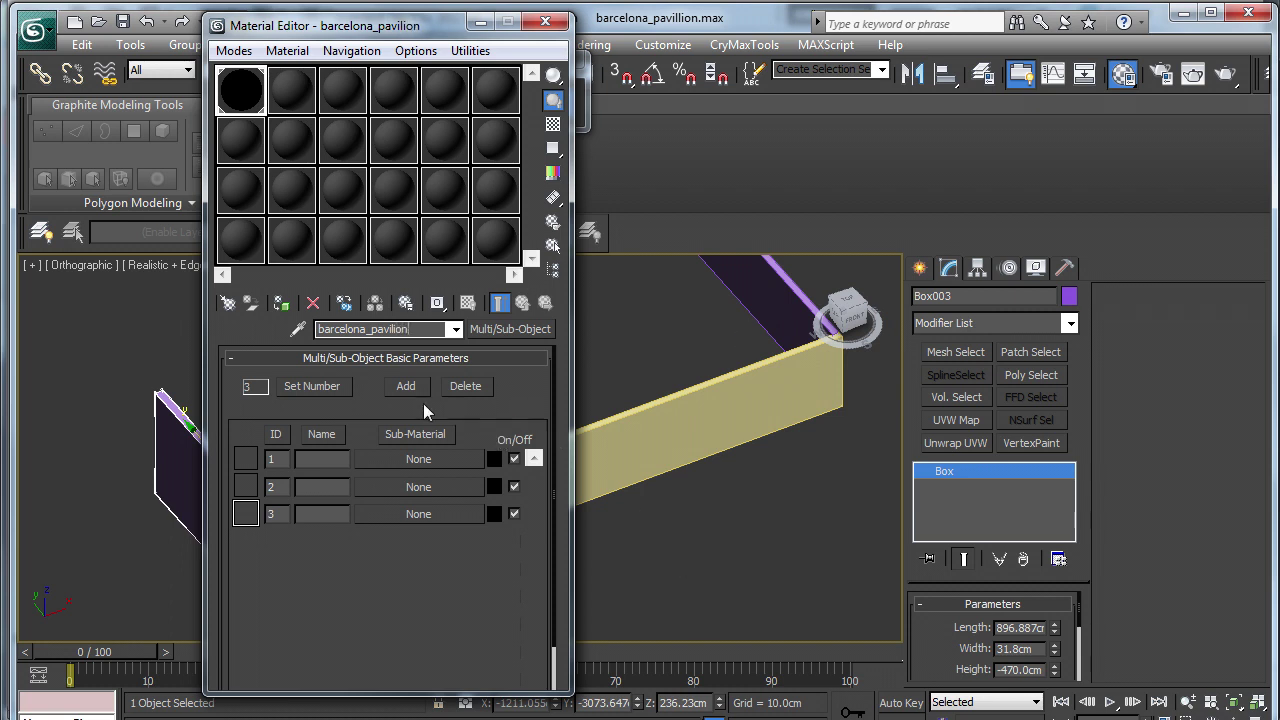
Add a Standard material as sub-material 1 and name it brick.
{"action": "left_click", "coordinate": [396, 460]}
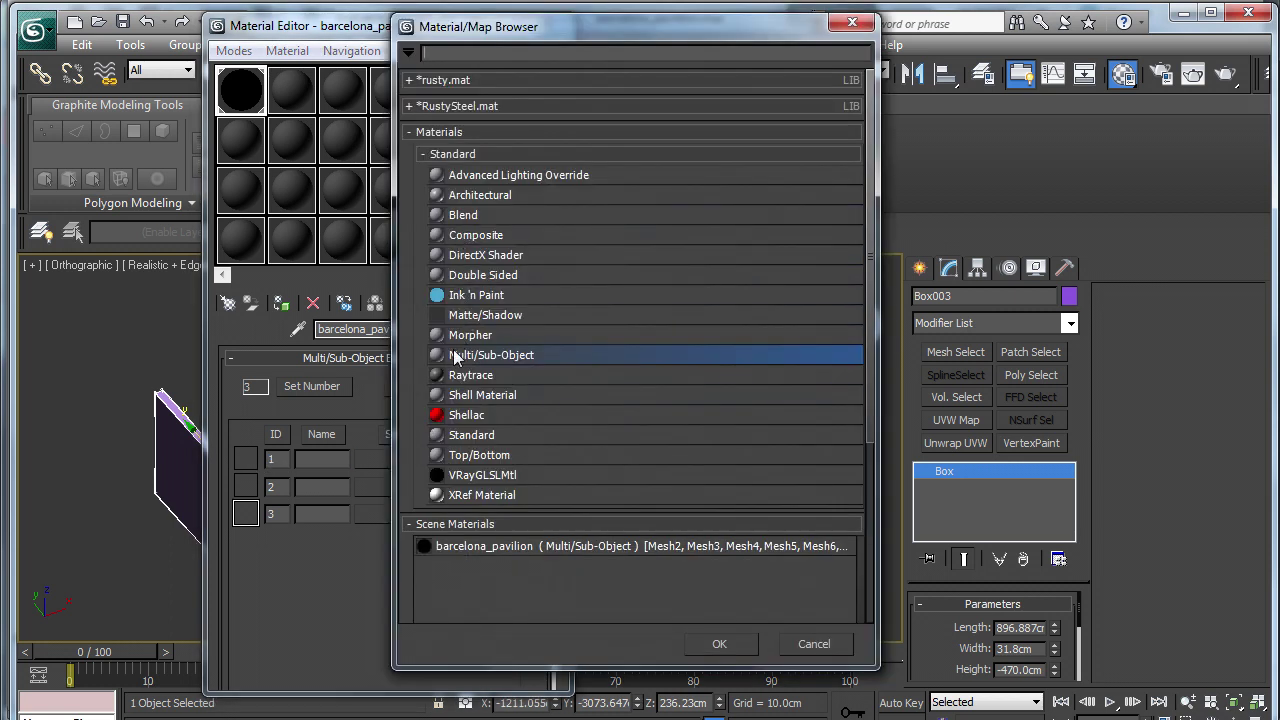
{"action": "double_click", "coordinate": [466, 434]}
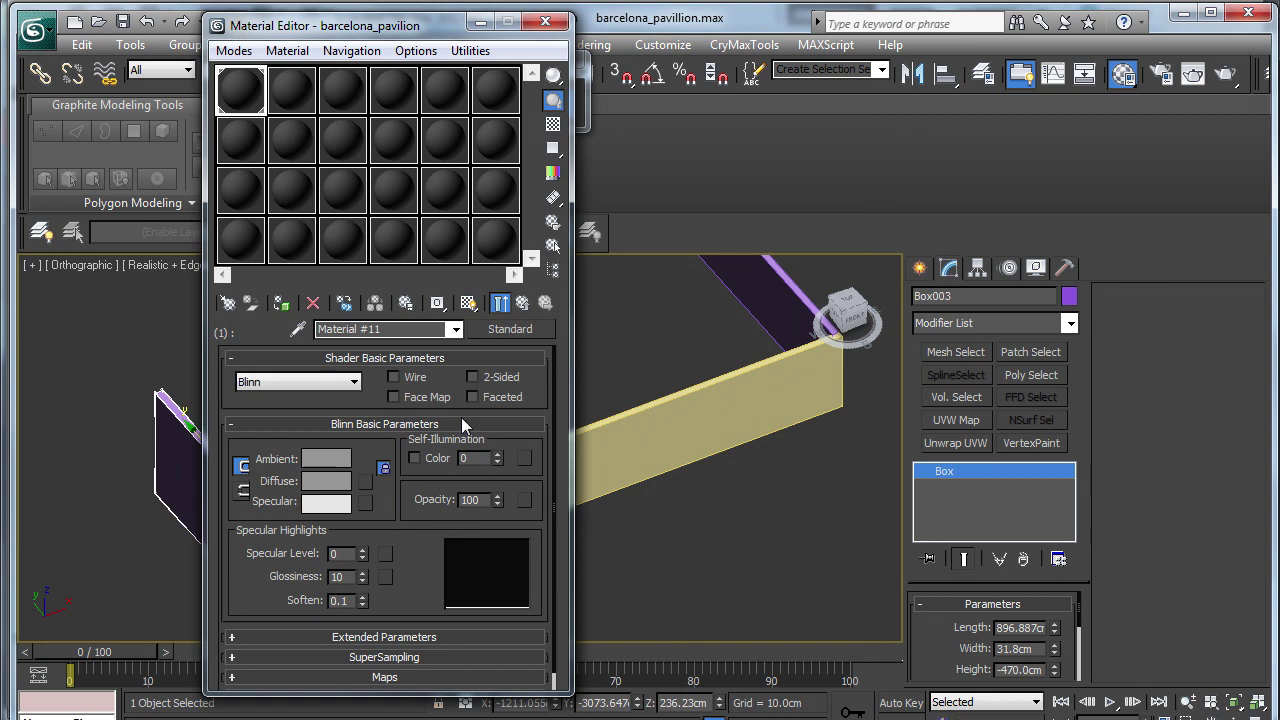
{"action": "left_click_drag", "start_coordinate": [400, 331], "coordinate": [210, 331]}
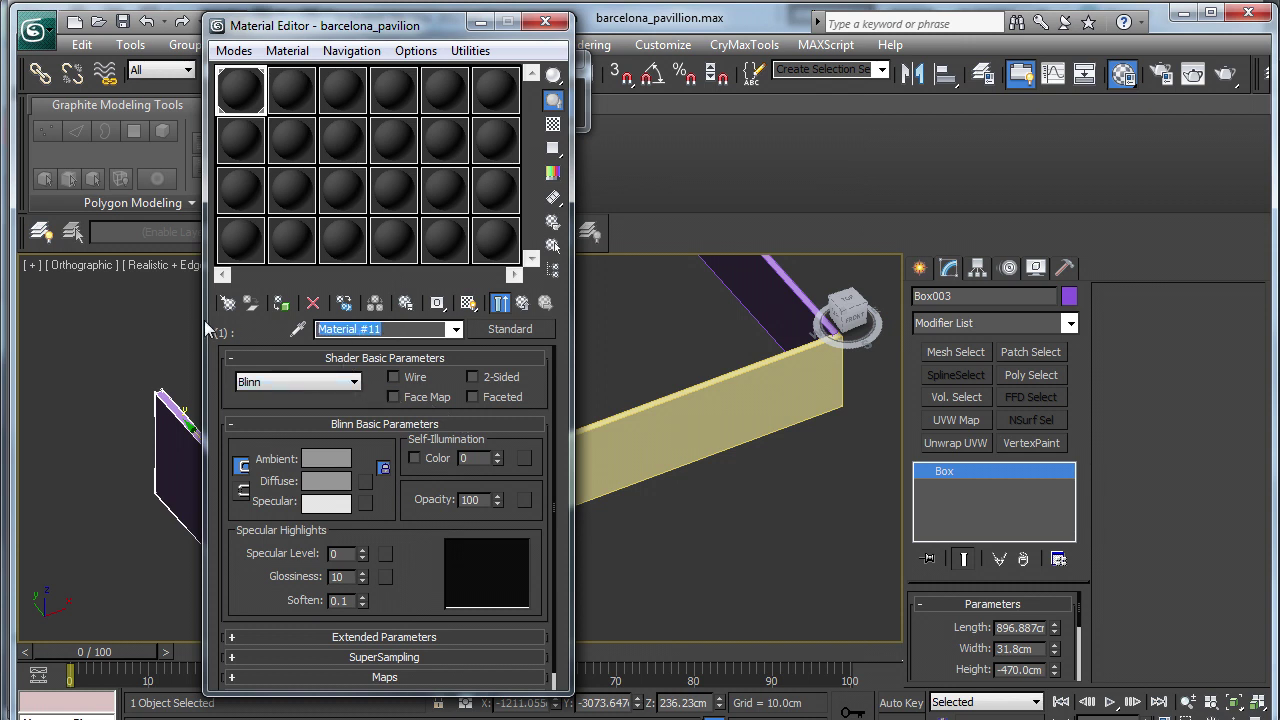
{"action": "type", "text": "brick"}
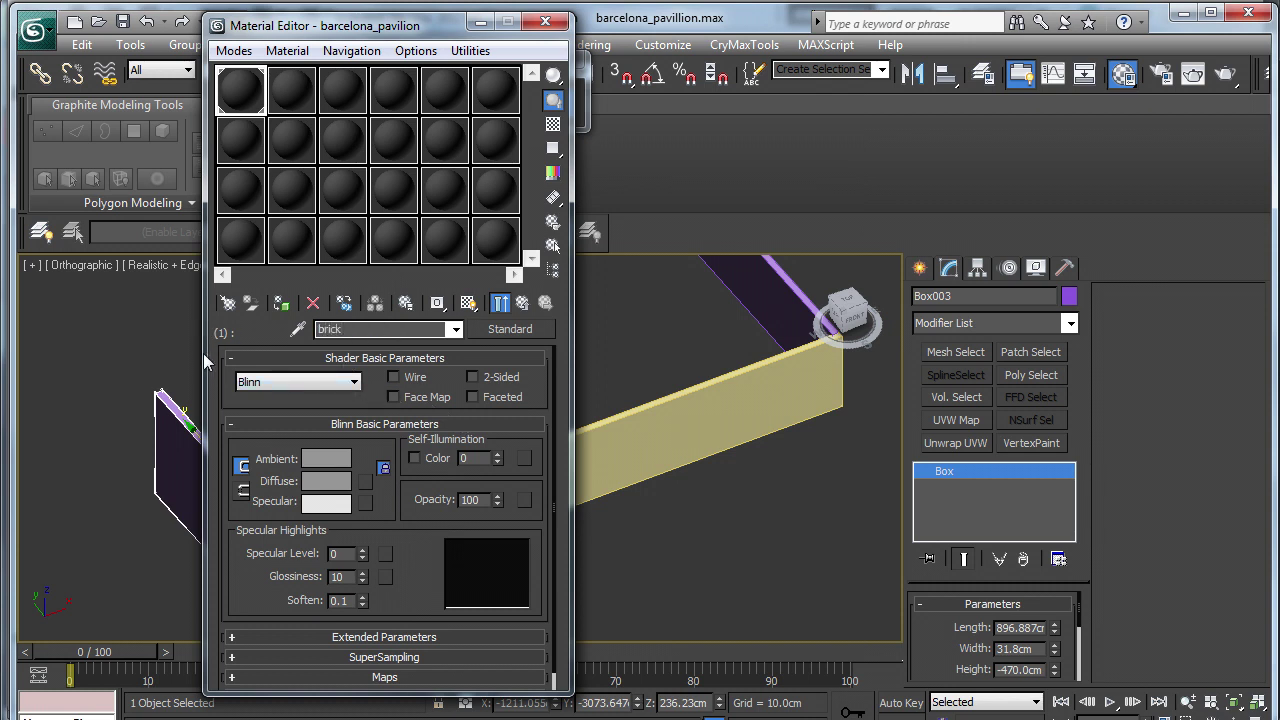
Switch the brick material to the Crytek Shader and turn on Physicalize.
{"action": "left_click", "coordinate": [305, 383]}
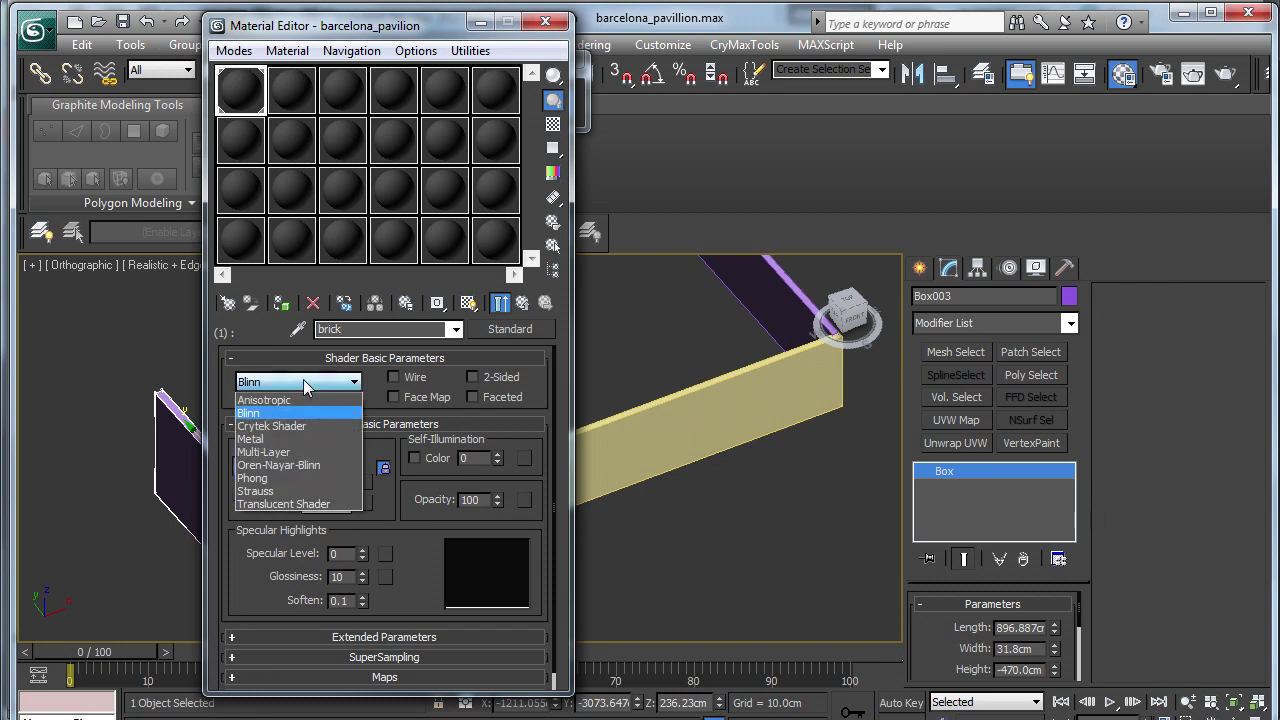
{"action": "left_click", "coordinate": [294, 425]}
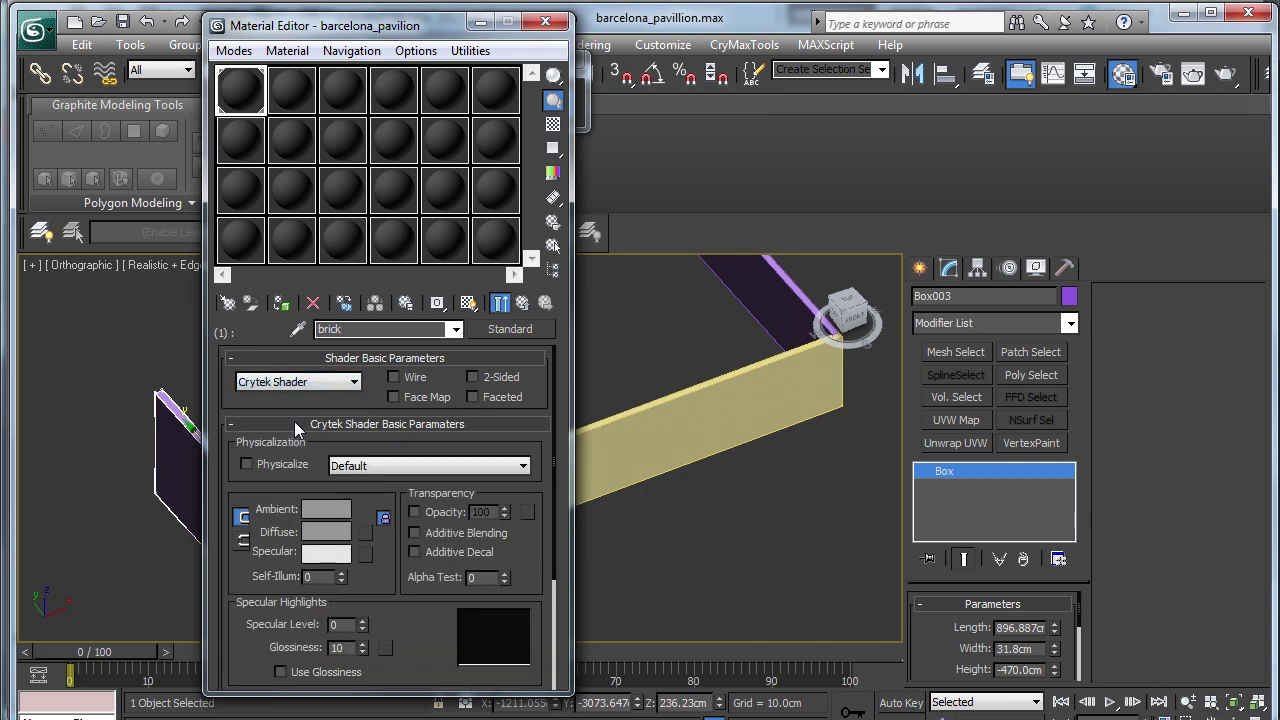
{"action": "left_click", "coordinate": [247, 464]}
Assign brick.tif from the barcelona_pavillion objects folder as a Bitmap map to the brick material's diffuse colour.
{"action": "left_click", "coordinate": [366, 536]}
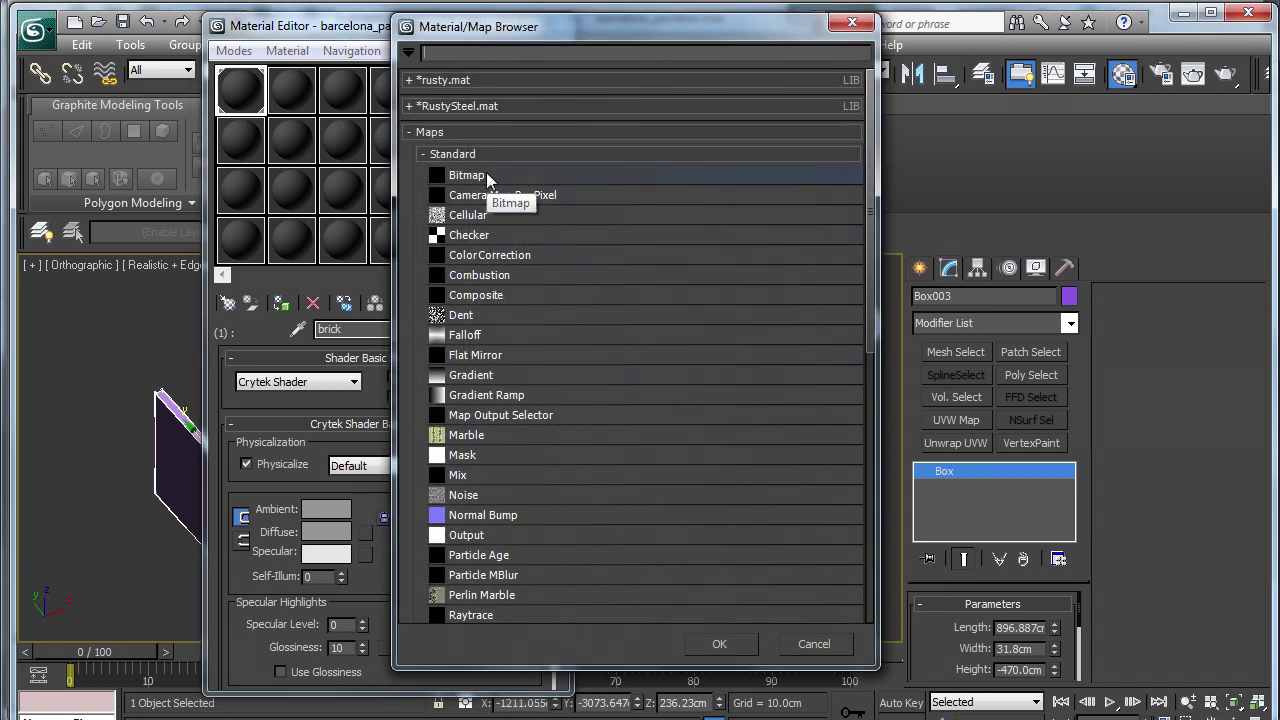
{"action": "double_click", "coordinate": [486, 175]}
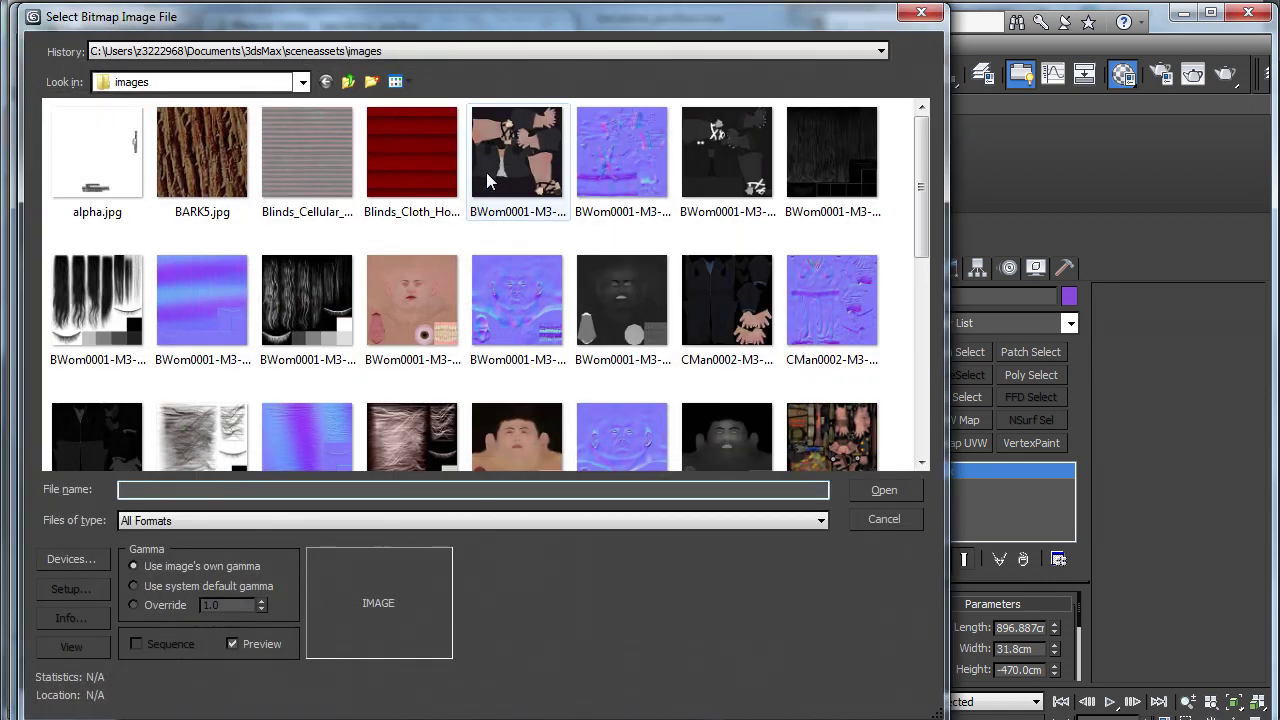
{"action": "left_click", "coordinate": [417, 53]}
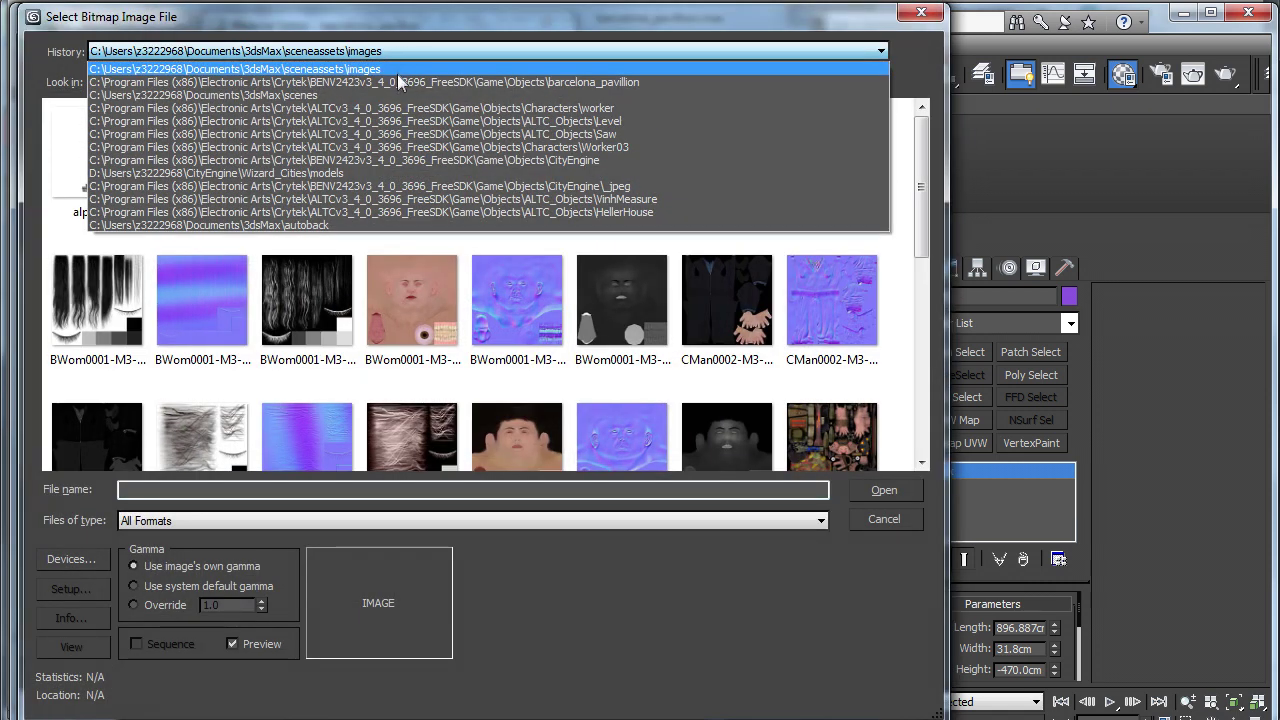
{"action": "left_click", "coordinate": [399, 84]}
{"action": "left_click", "coordinate": [220, 188]}
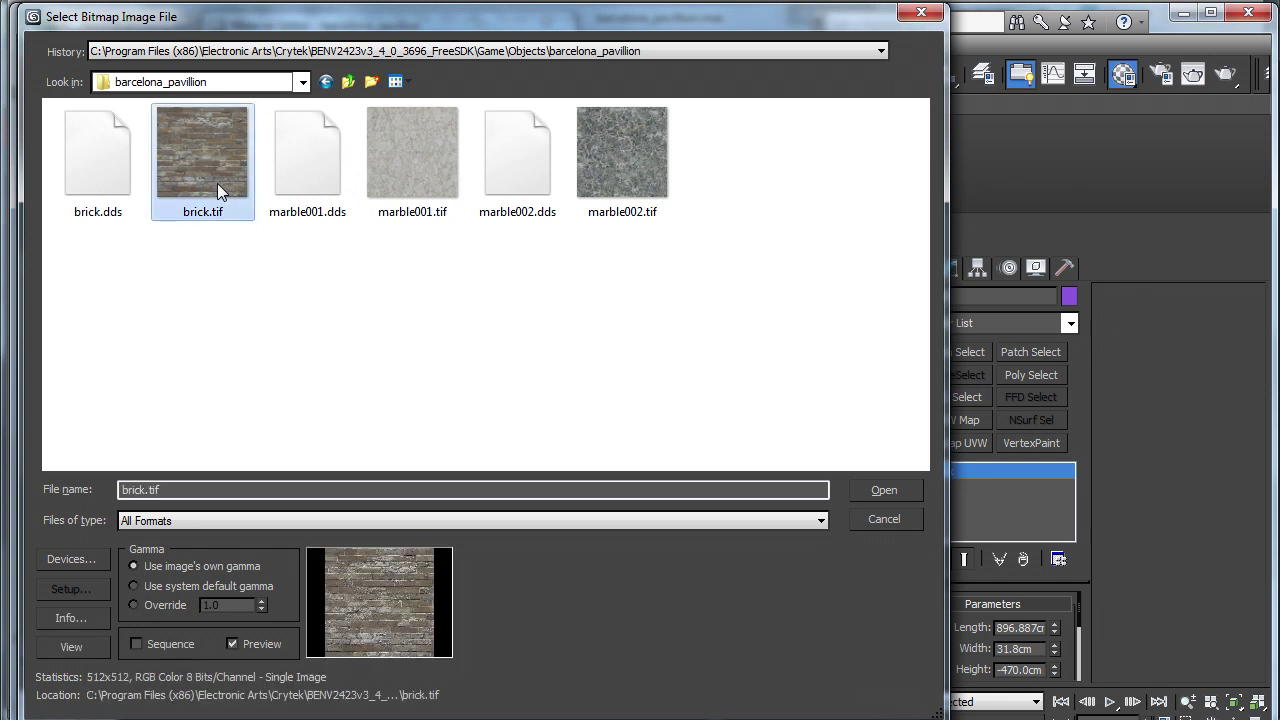
{"action": "left_click", "coordinate": [866, 489]}
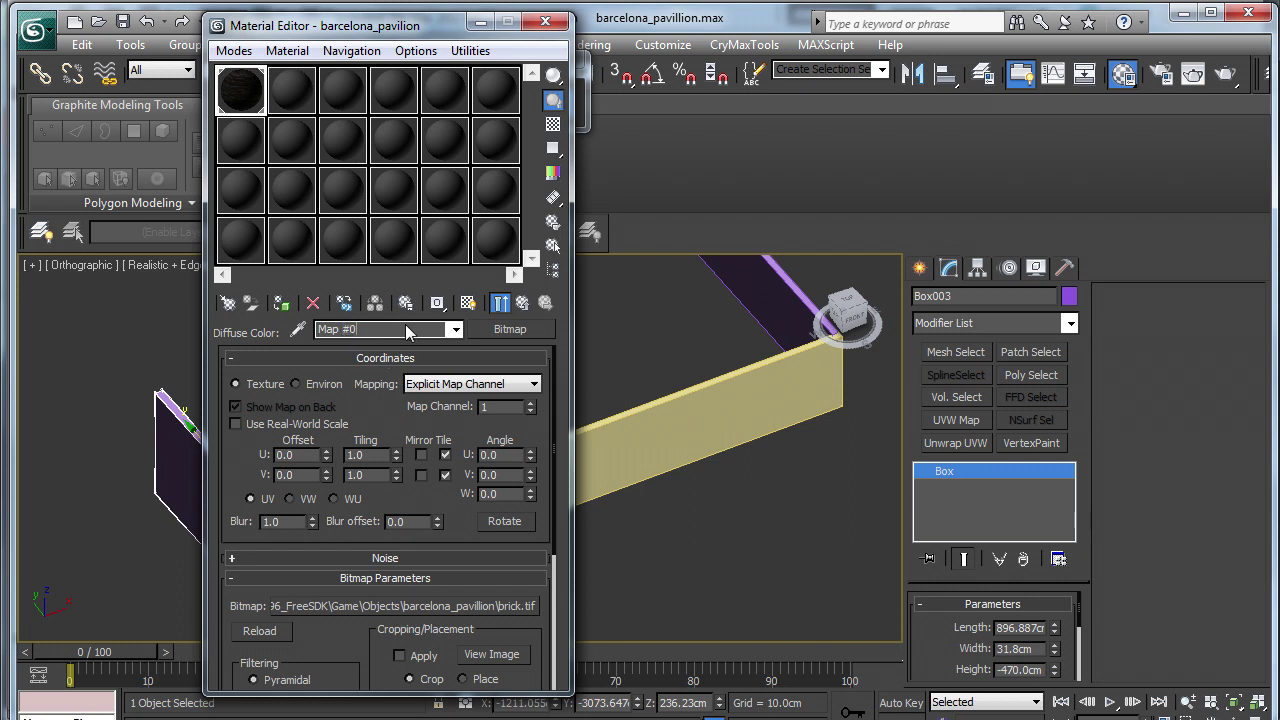
Name the diffuse map brick_diff and show the shaded material in the viewport.
{"action": "left_click_drag", "start_coordinate": [406, 326], "coordinate": [274, 326]}
{"action": "type", "text": "brick_diff"}
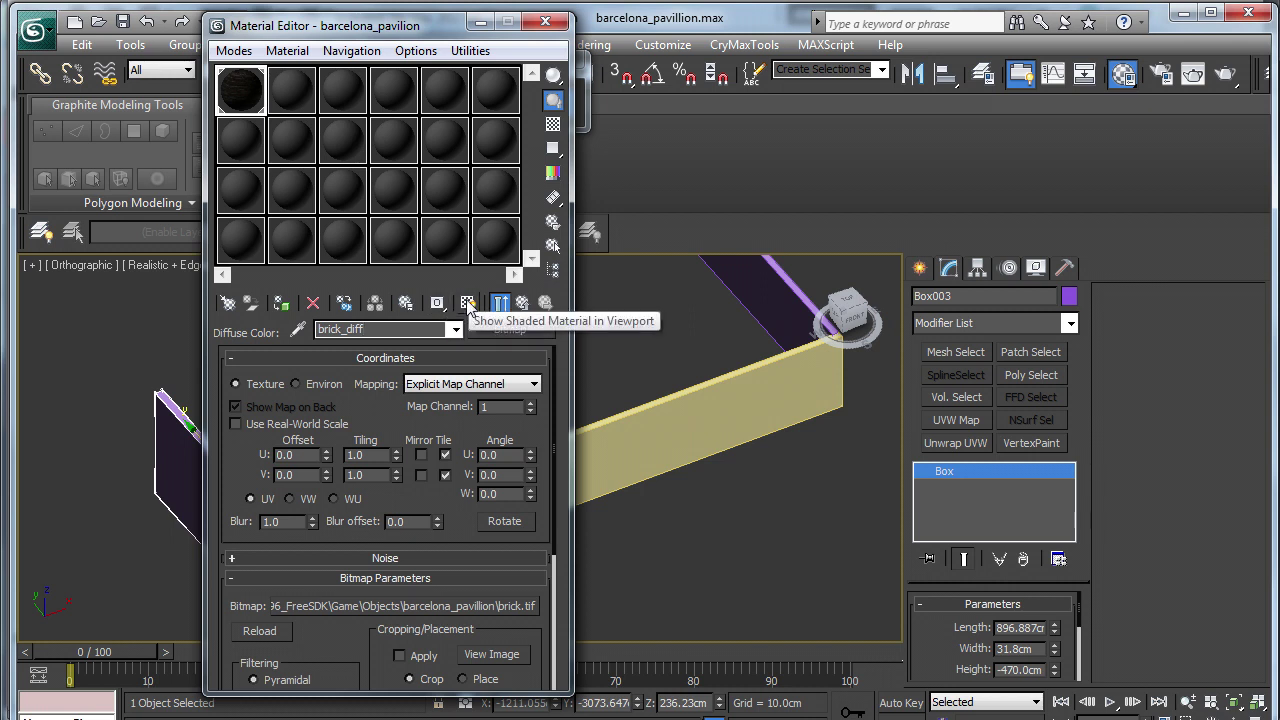
{"action": "left_click", "coordinate": [467, 303]}
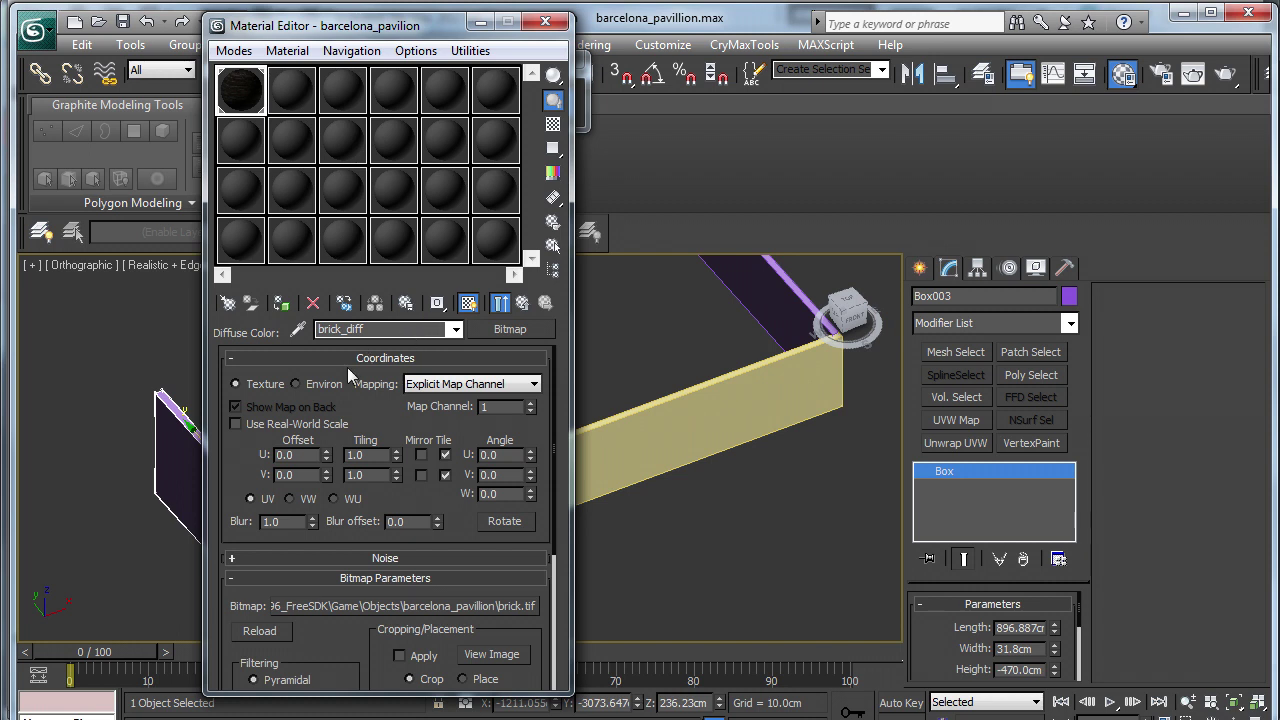
Return to barcelona_pavilion and add a Standard material as sub-material 2, named marble001 and using the Crytek Shader.
{"action": "left_click", "coordinate": [455, 330]}
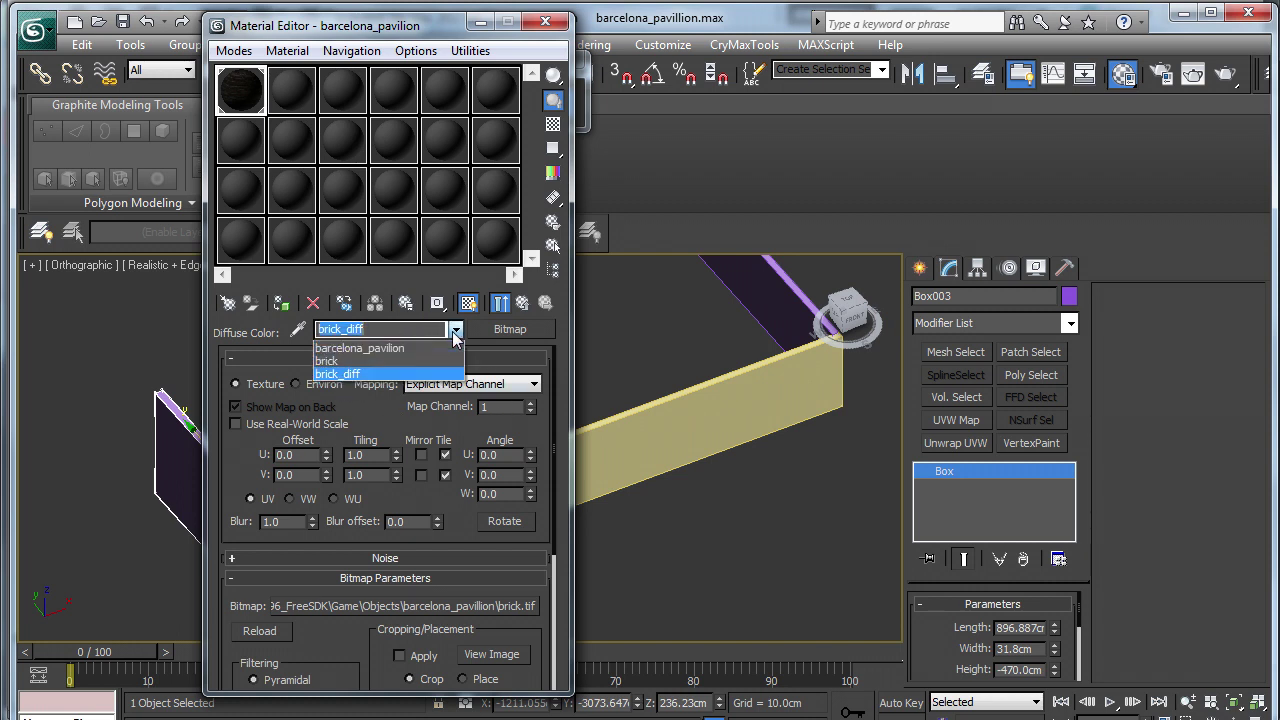
{"action": "left_click", "coordinate": [405, 348]}
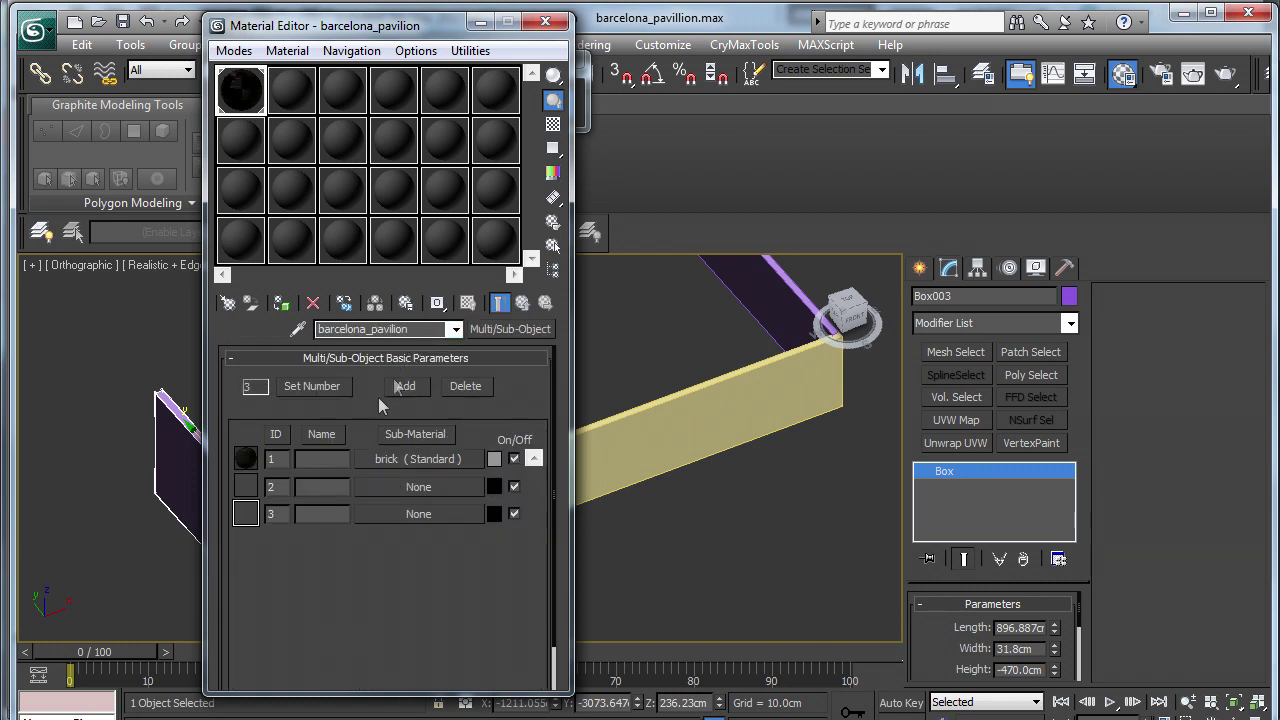
{"action": "left_click", "coordinate": [381, 486]}
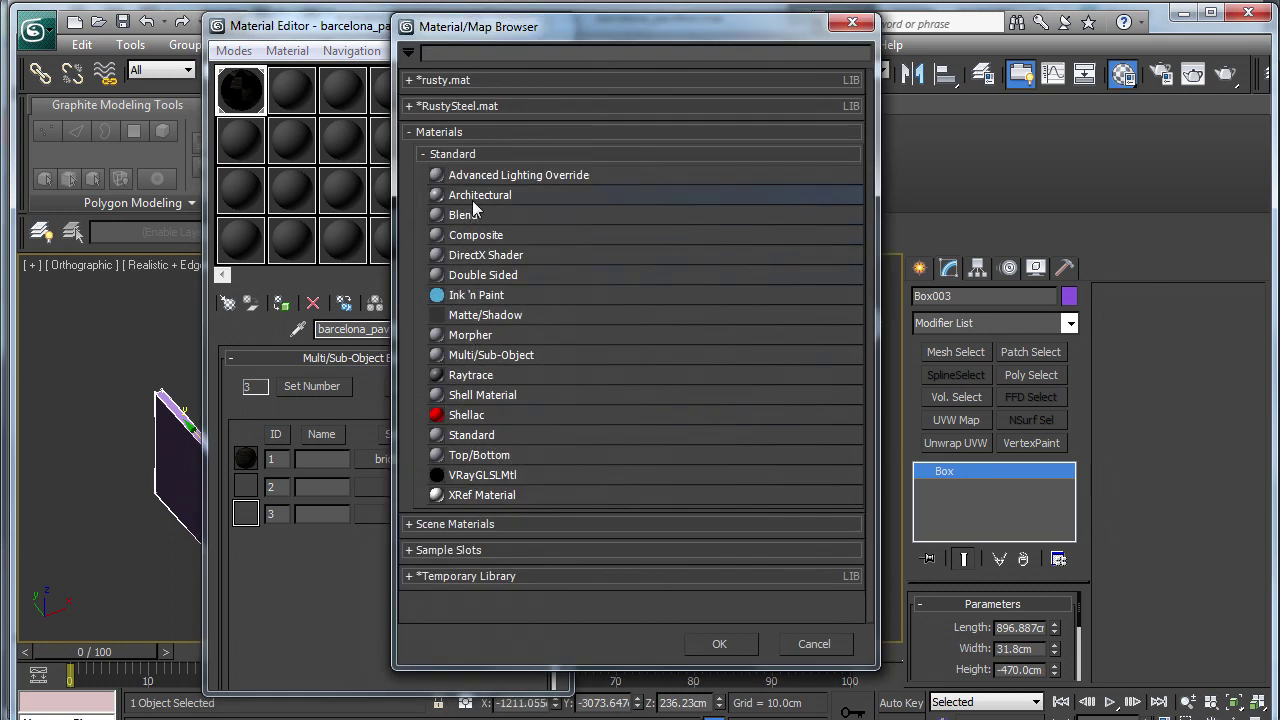
{"action": "double_click", "coordinate": [459, 435]}
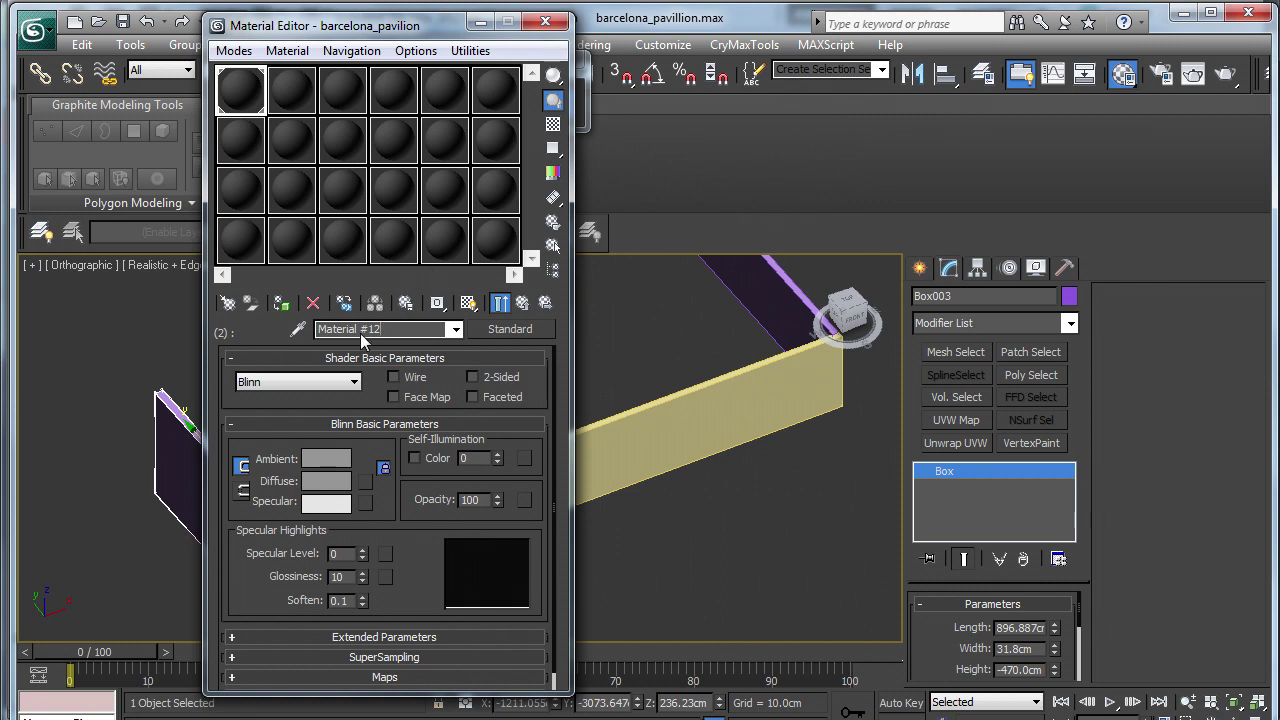
{"action": "type", "text": "marble001"}
{"action": "left_click", "coordinate": [280, 381]}
{"action": "left_click", "coordinate": [272, 425]}
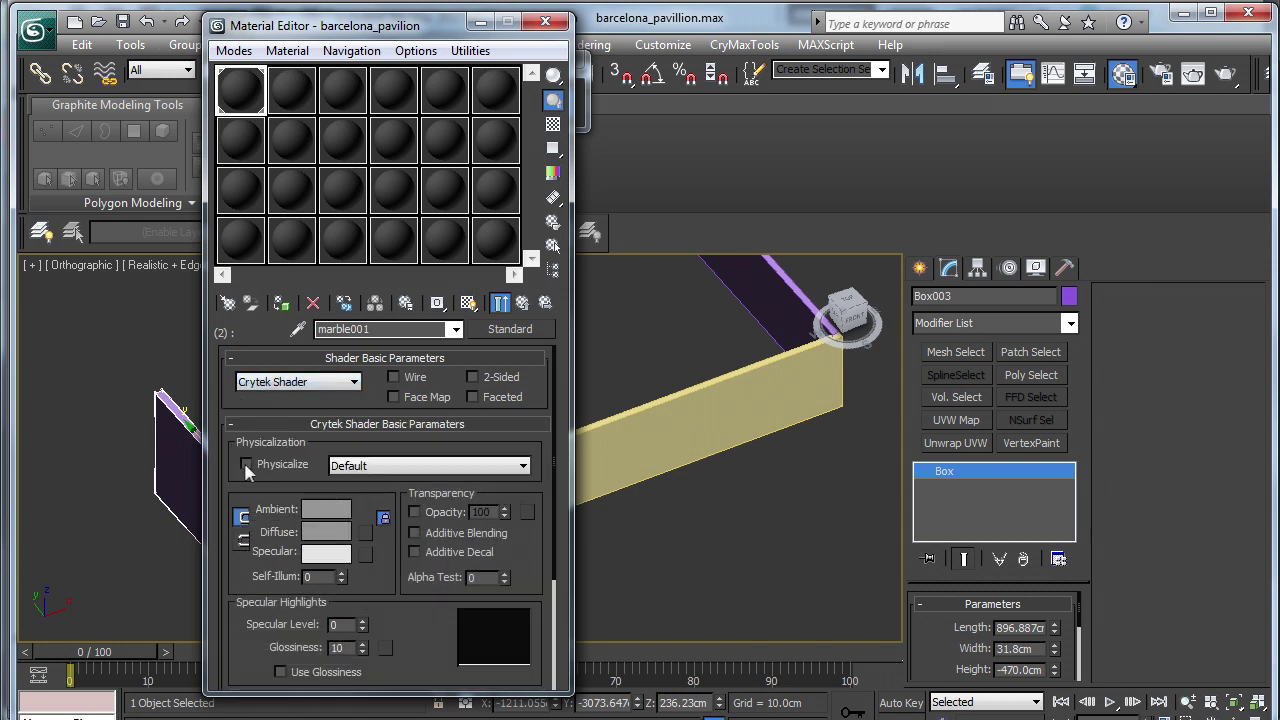
Turn on Physicalize for the marble001 material and assign marble001.tif as a Bitmap map to its diffuse colour.
{"action": "left_click", "coordinate": [364, 531]}
{"action": "double_click", "coordinate": [462, 175]}
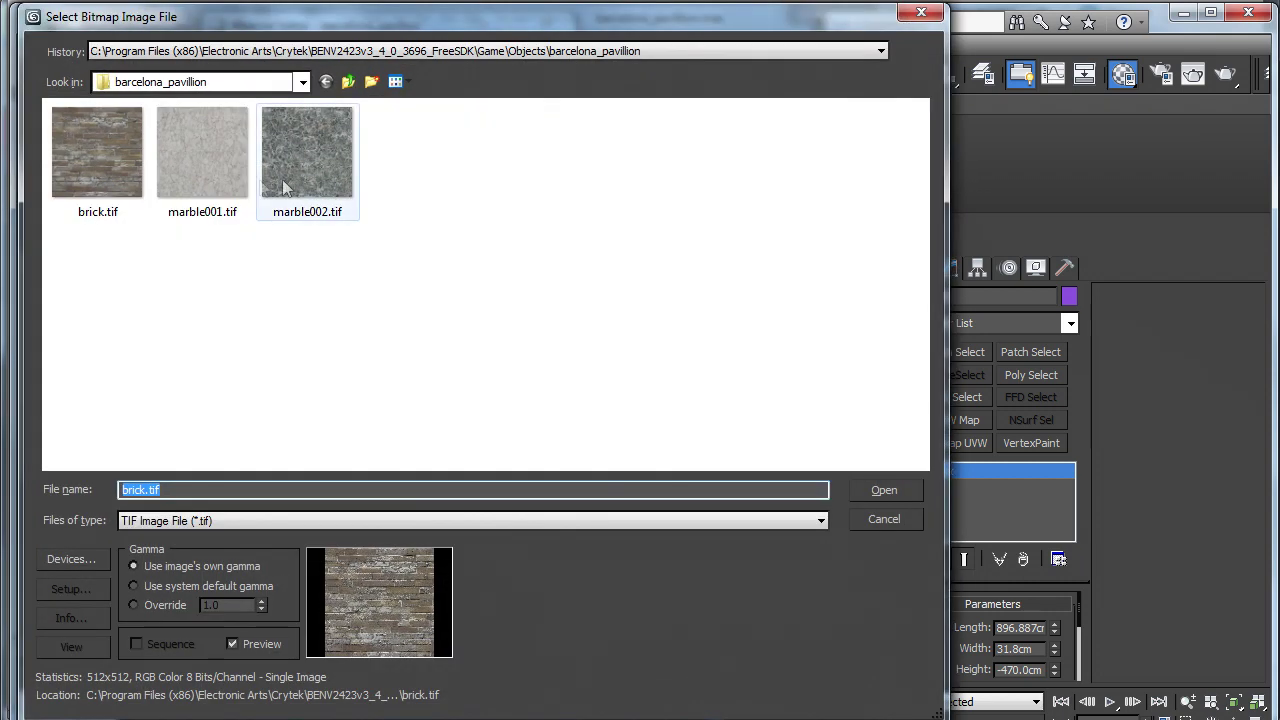
{"action": "left_click", "coordinate": [228, 184]}
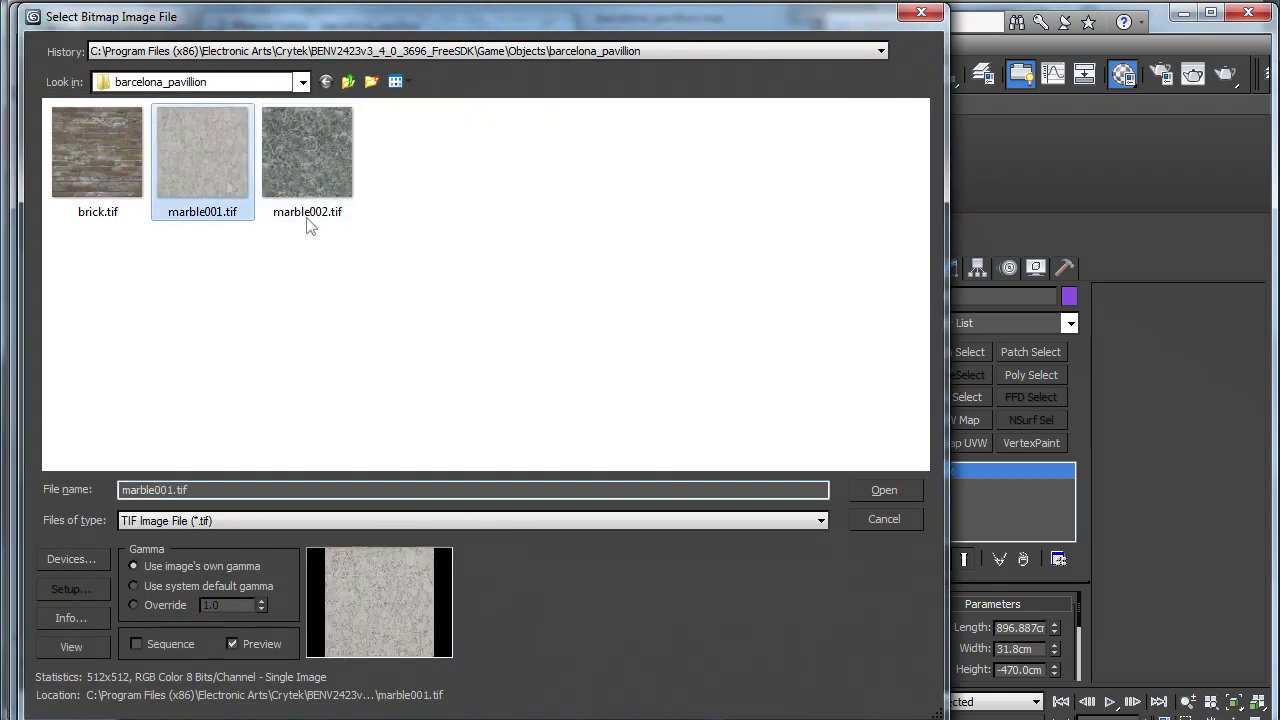
{"action": "left_click", "coordinate": [862, 489]}
Name the diffuse map marble001_diff and show the shaded material in the viewport.
{"action": "left_click", "coordinate": [373, 330]}
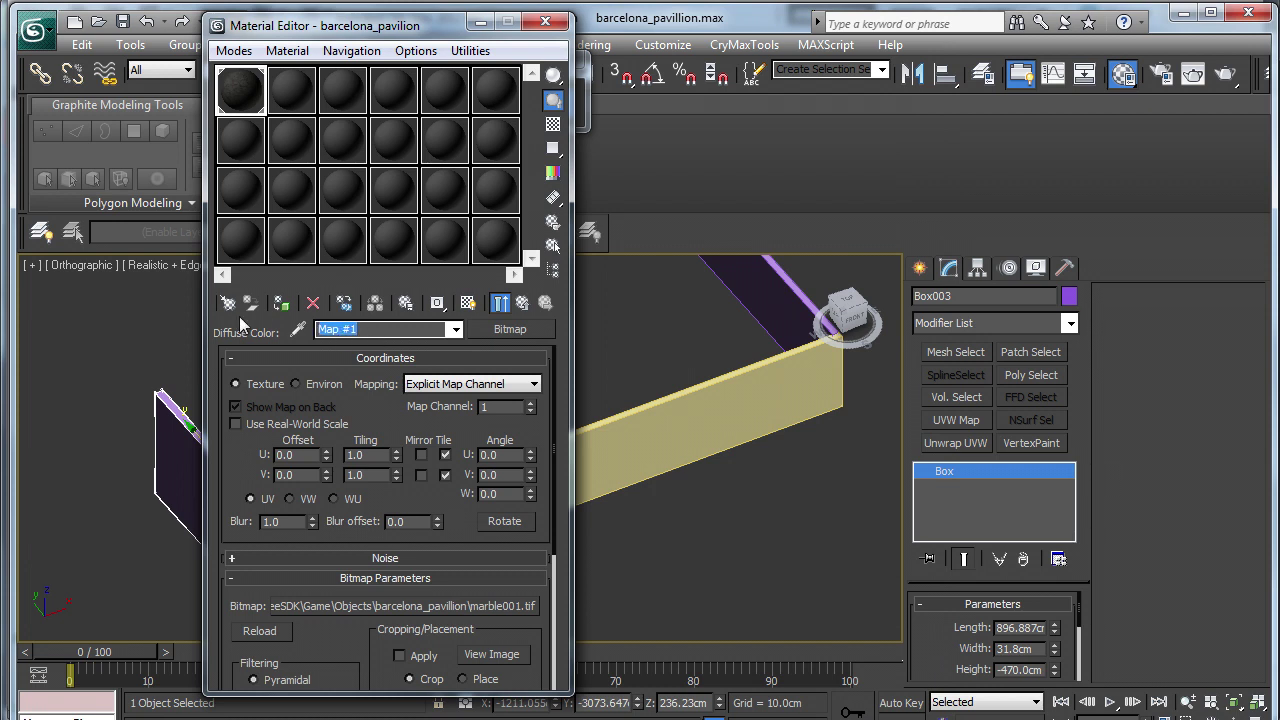
{"action": "type", "text": "marble001_diff"}
{"action": "left_click", "coordinate": [468, 302]}
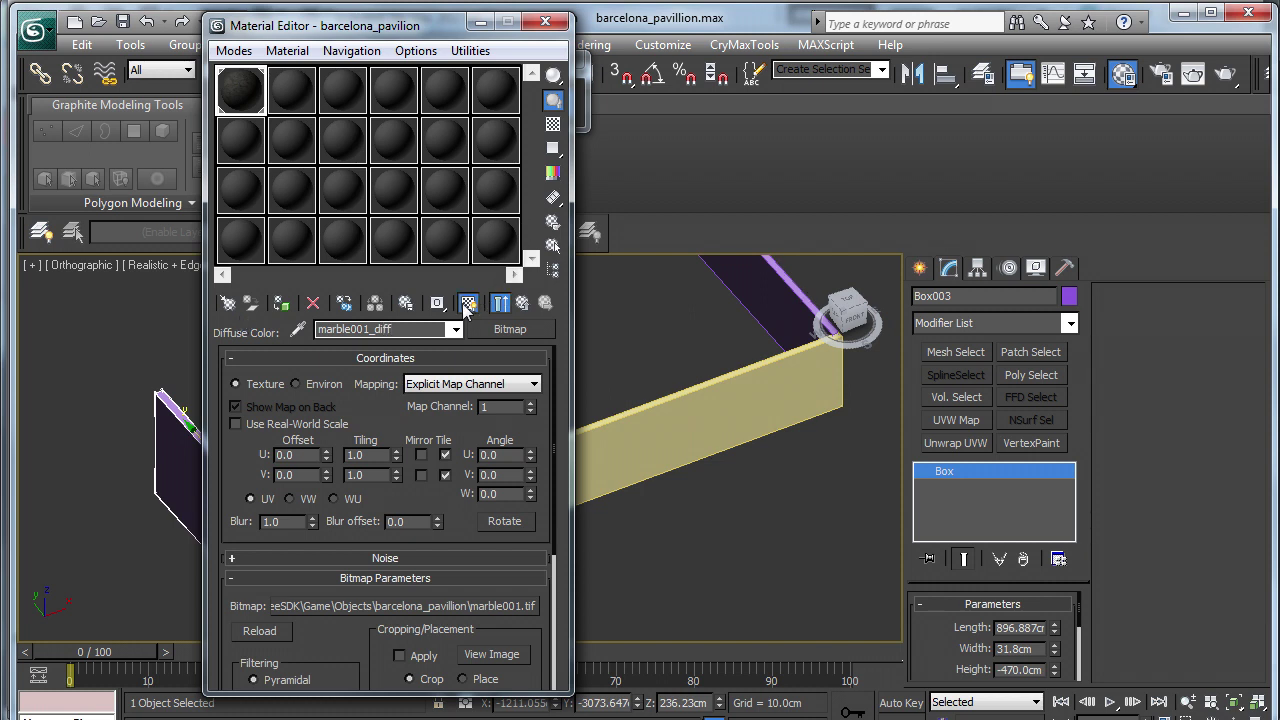
Return to barcelona_pavilion and add a Standard material as sub-material 3, named marble002 and using the Crytek Shader.
{"action": "left_click", "coordinate": [455, 330]}
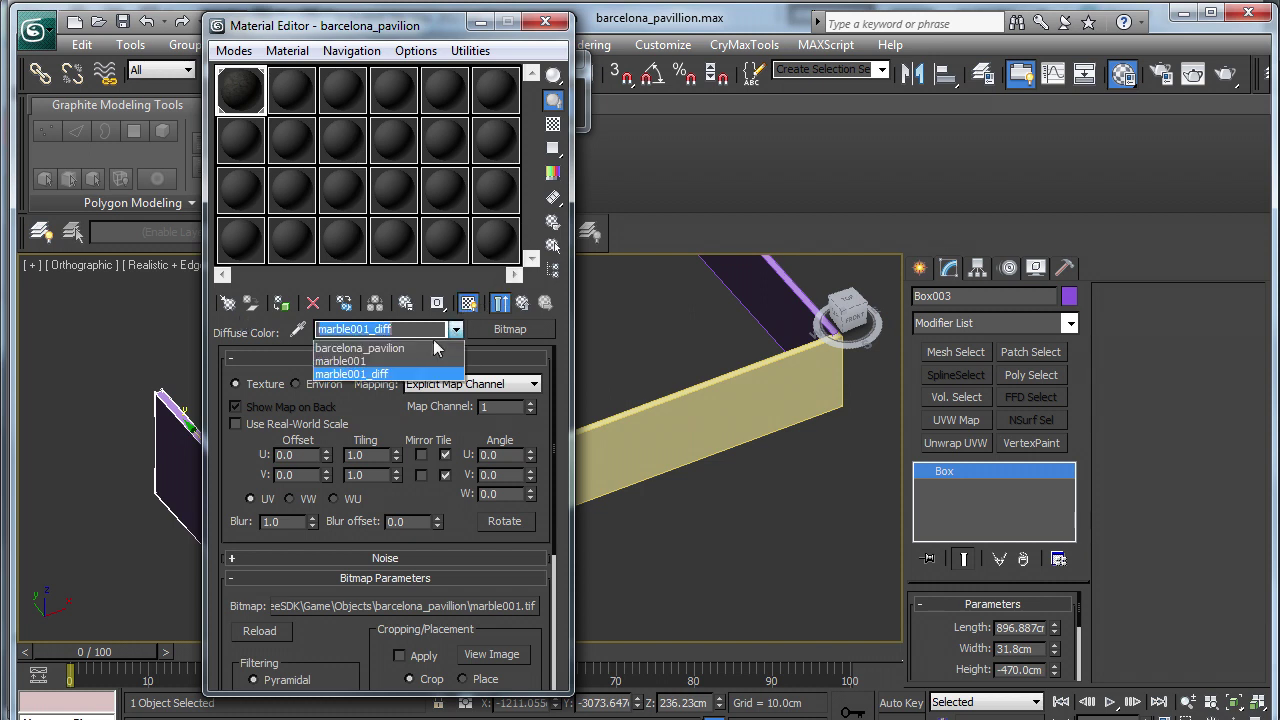
{"action": "left_click", "coordinate": [422, 348]}
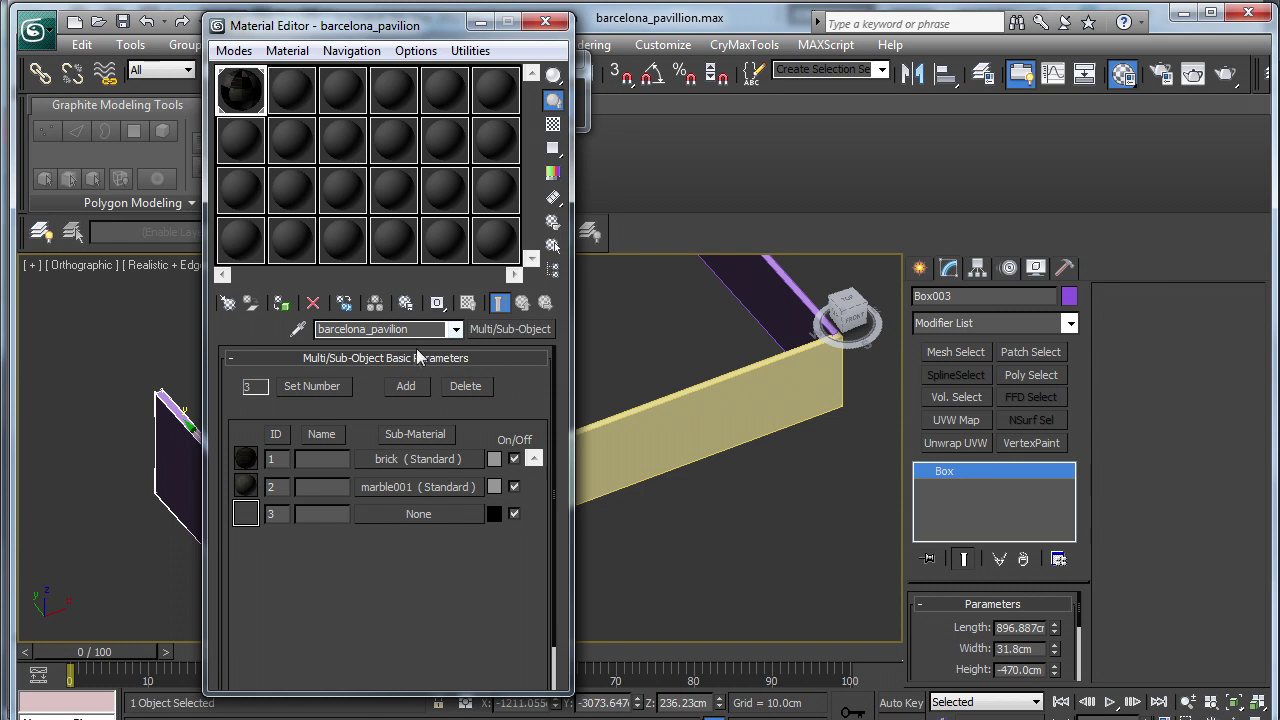
{"action": "left_click", "coordinate": [420, 514]}
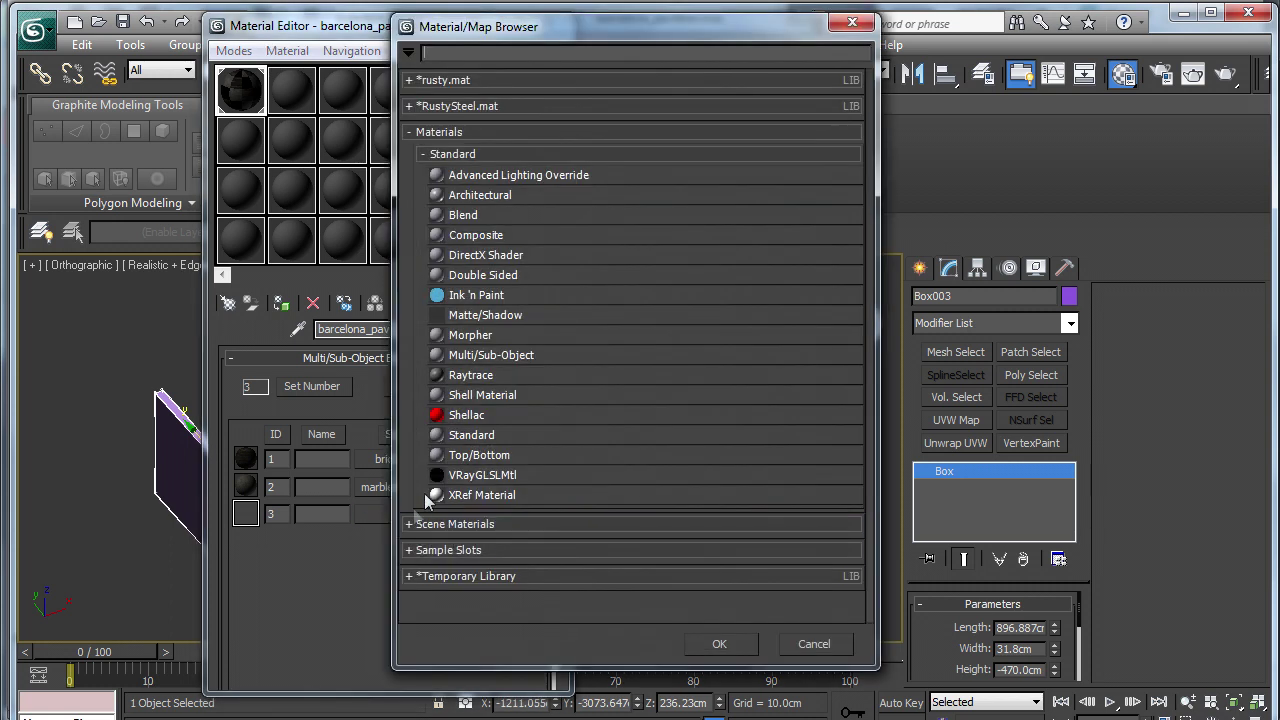
{"action": "double_click", "coordinate": [473, 436]}
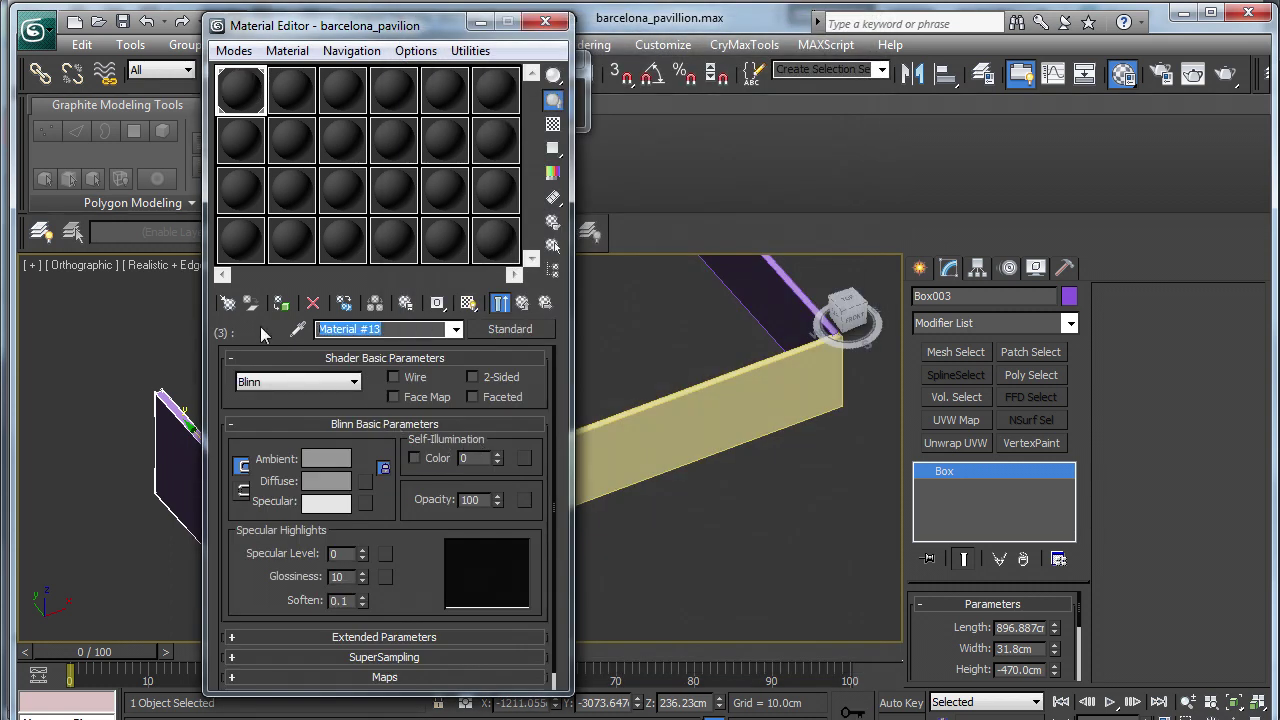
{"action": "type", "text": "marble002"}
{"action": "left_click", "coordinate": [310, 383]}
{"action": "left_click", "coordinate": [308, 420]}
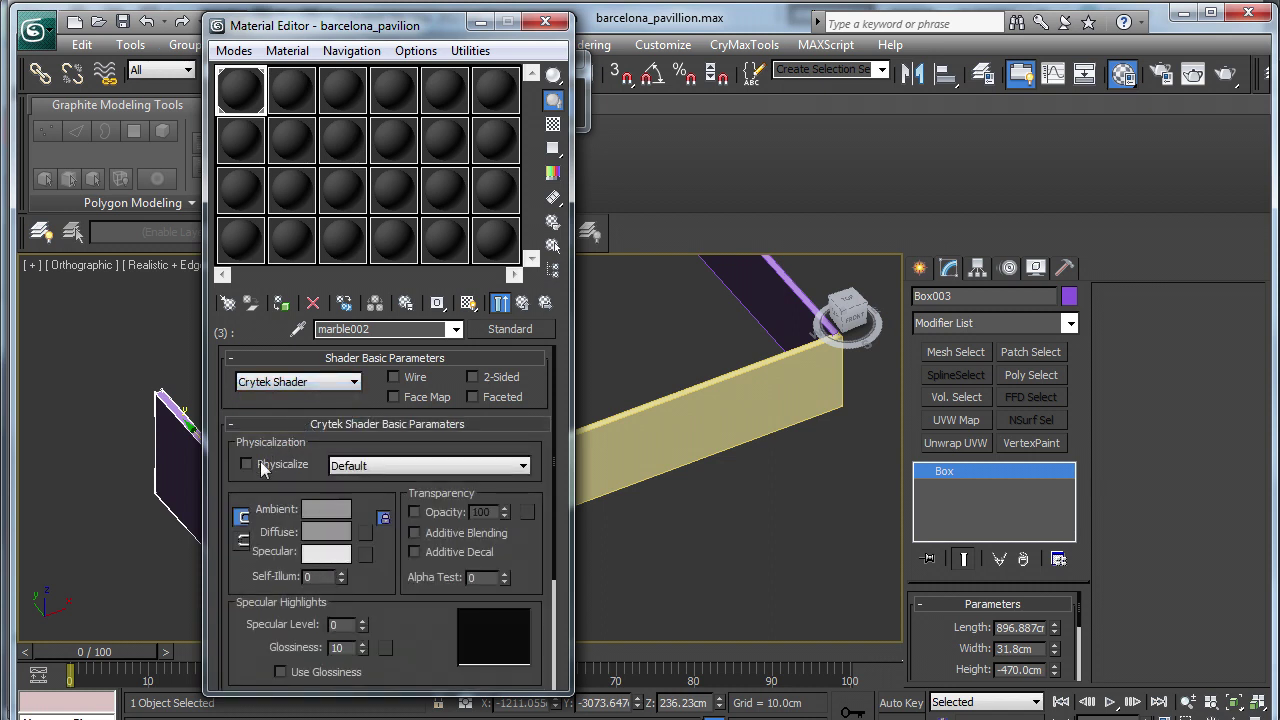
Turn on Physicalize for the marble002 material and assign marble002.tif as a Bitmap map to its diffuse colour.
{"action": "left_click", "coordinate": [365, 537]}
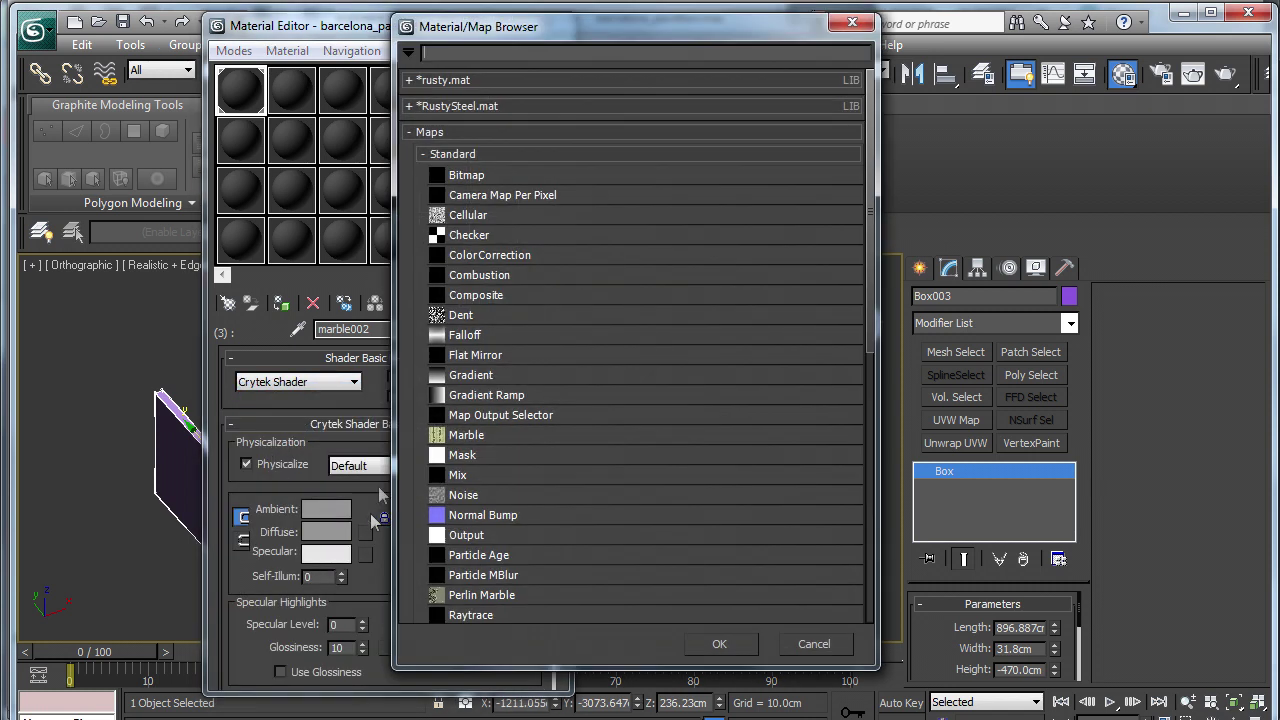
{"action": "double_click", "coordinate": [478, 168]}
{"action": "left_click", "coordinate": [300, 160]}
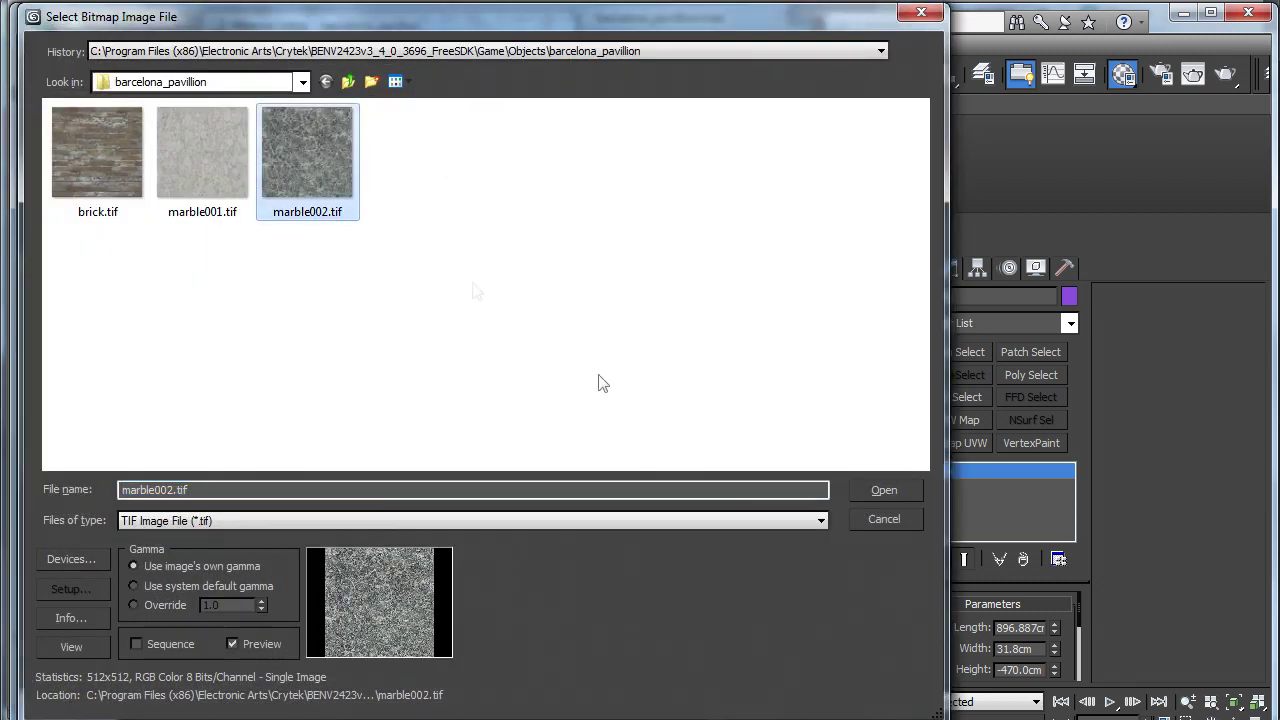
{"action": "left_click", "coordinate": [862, 489]}
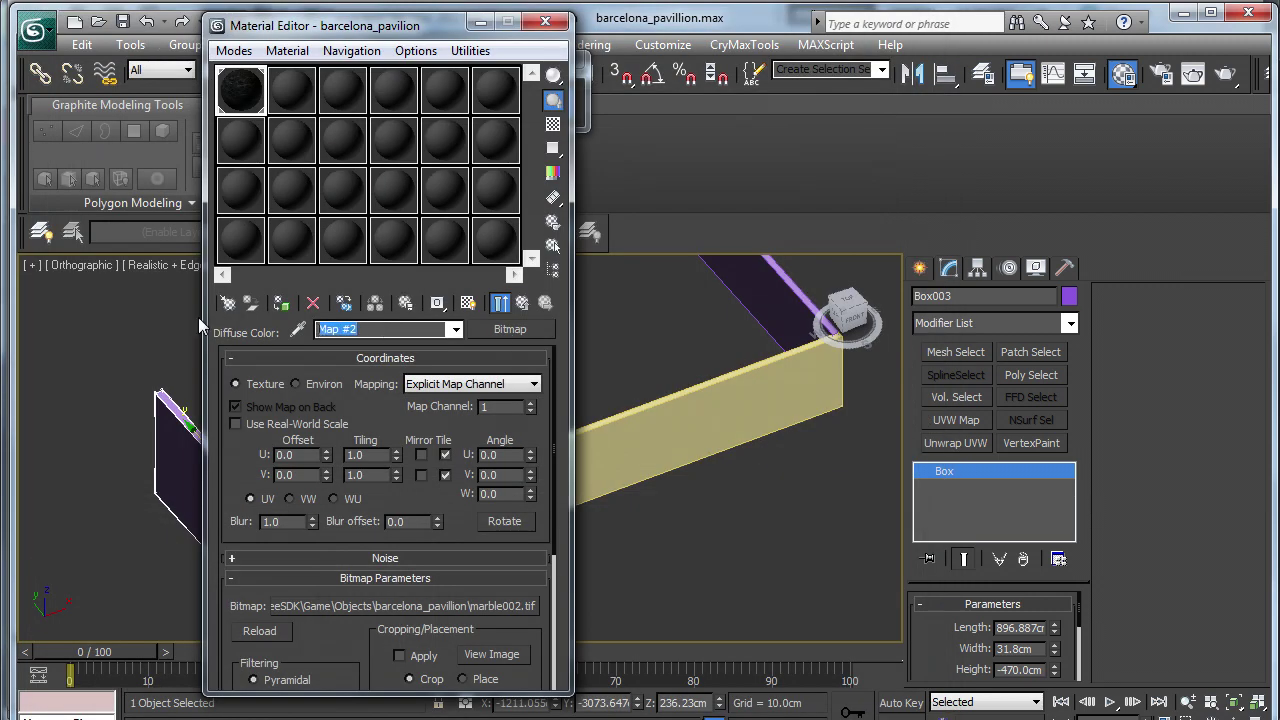
Name the diffuse map marble002, show the shaded material in the viewport and return to the barcelona_pavilion parent material.
{"action": "type", "text": "marble002"}
{"action": "left_click", "coordinate": [468, 303]}
{"action": "left_click", "coordinate": [455, 329]}
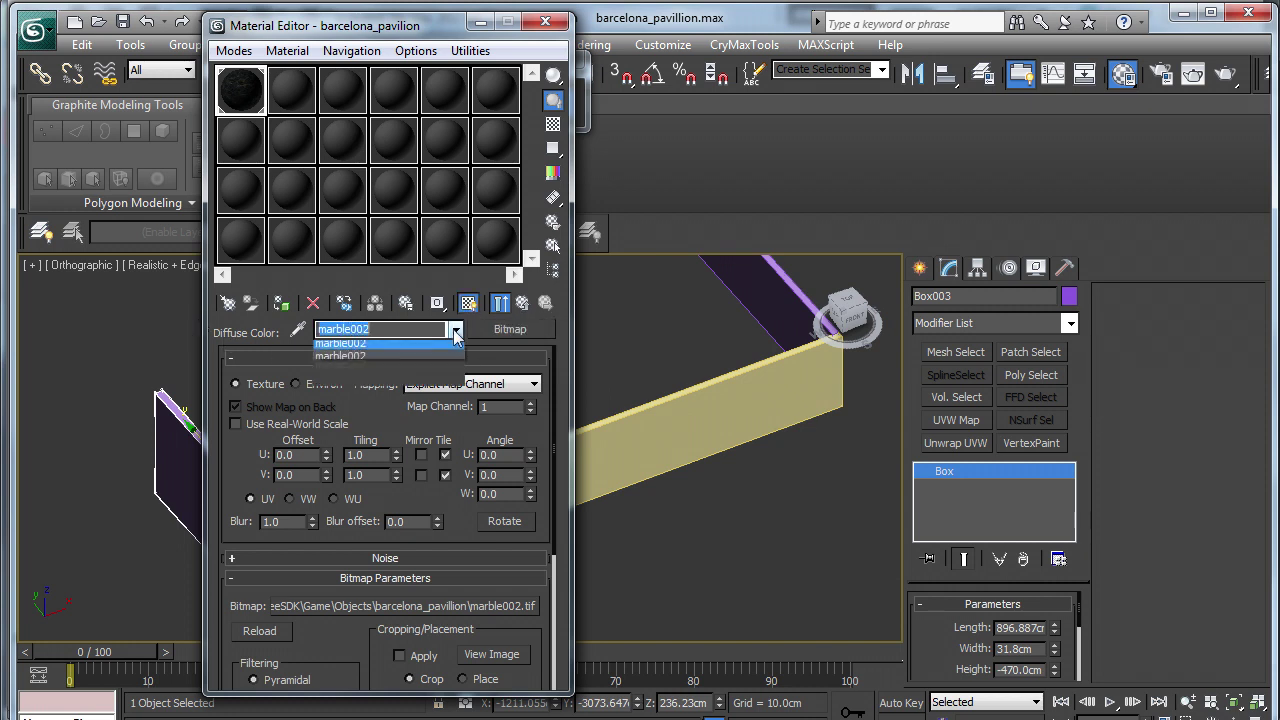
{"action": "left_click", "coordinate": [431, 348]}
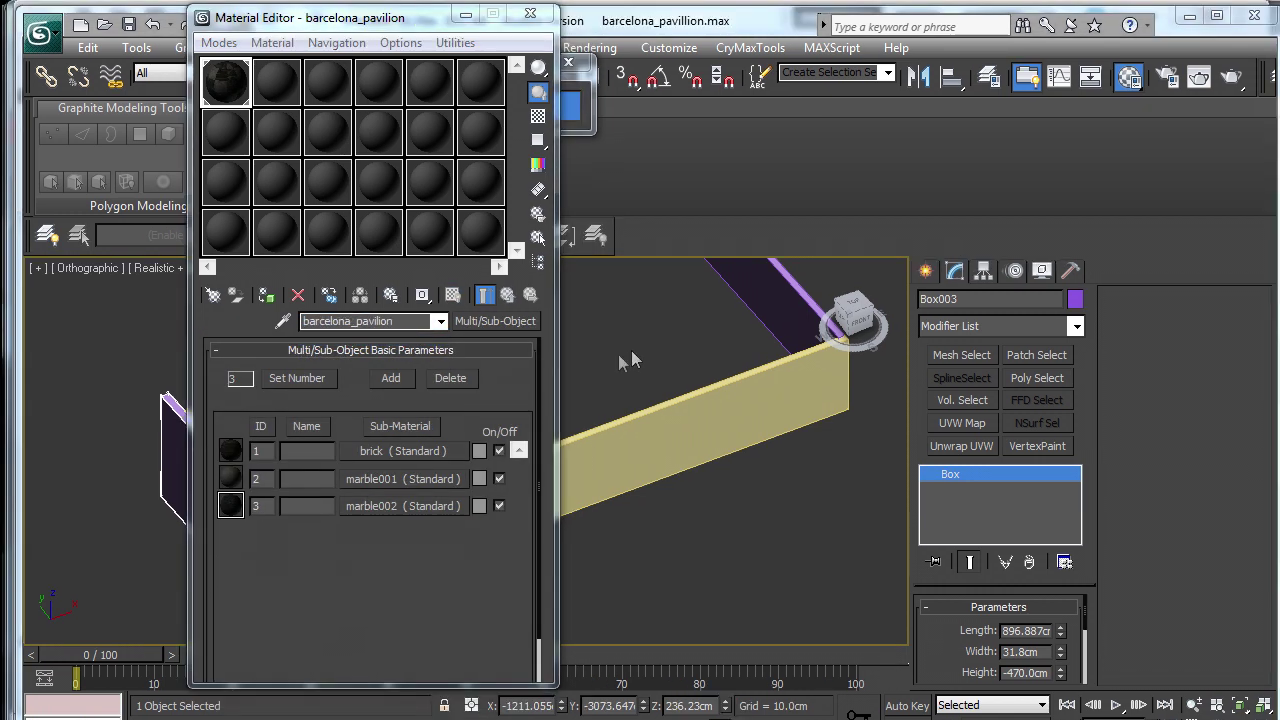
Select all three isolated walls and assign the barcelona_pavilion material to them.
{"action": "left_click_drag", "start_coordinate": [357, 22], "coordinate": [297, 0]}
{"action": "middle_click_drag", "start_coordinate": [650, 390], "coordinate": [750, 455]}
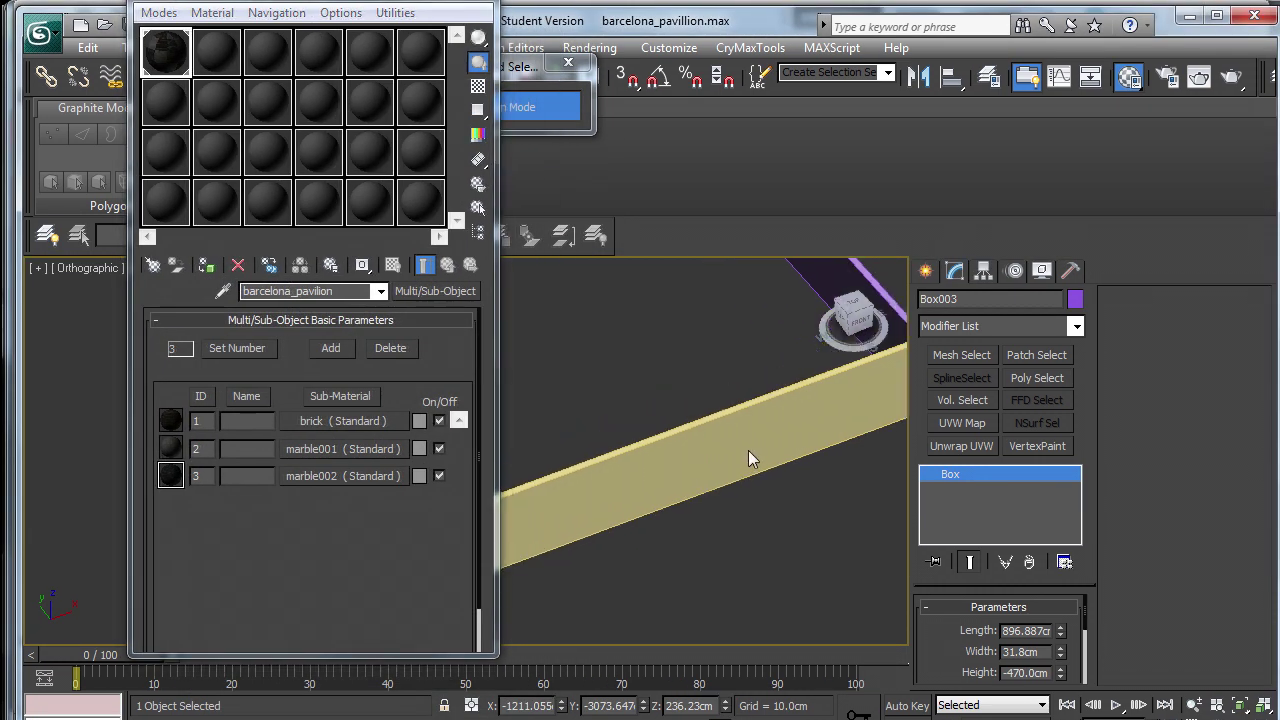
{"action": "scroll", "coordinate": [765, 452], "scroll_direction": "down", "scroll_amount": 3}
{"action": "middle_click_drag", "start_coordinate": [648, 426], "coordinate": [741, 391]}
{"action": "left_click", "coordinate": [741, 391]}
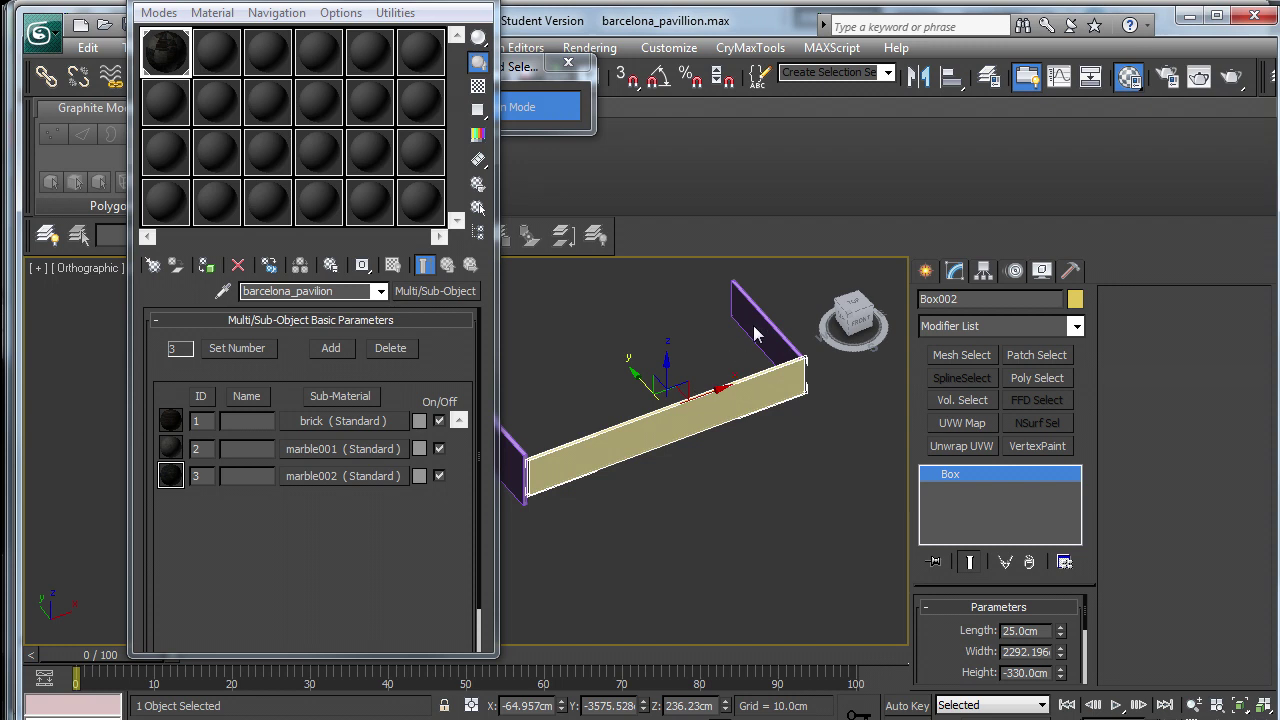
{"action": "left_click", "coordinate": [757, 333], "text": "ctrl"}
{"action": "mouse_move", "coordinate": [620, 448]}
{"action": "middle_mouse_down"}
{"action": "mouse_move", "coordinate": [668, 452]}
{"action": "mouse_move", "coordinate": [600, 447]}
{"action": "middle_mouse_up"}
{"action": "left_click", "coordinate": [670, 447], "text": "ctrl"}
{"action": "left_click", "coordinate": [209, 267]}
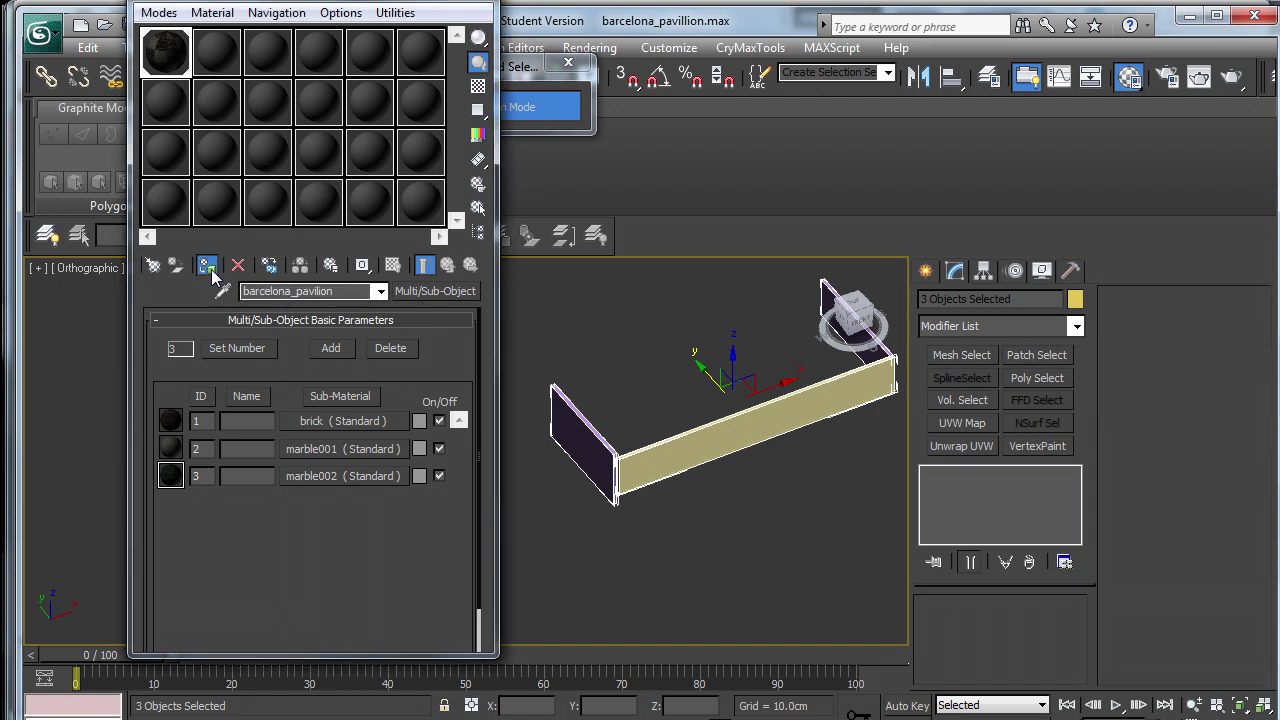
Examine how the brick and marble textures lie on the inner and outer faces of the three walls.
{"action": "middle_click_drag", "start_coordinate": [709, 486], "coordinate": [555, 336], "text": "alt"}
{"action": "scroll", "coordinate": [676, 470], "scroll_direction": "up", "scroll_amount": 4}
{"action": "left_click_drag", "start_coordinate": [337, 2], "coordinate": [155, 2]}
{"action": "middle_click_drag", "start_coordinate": [430, 282], "coordinate": [576, 503], "text": "alt"}
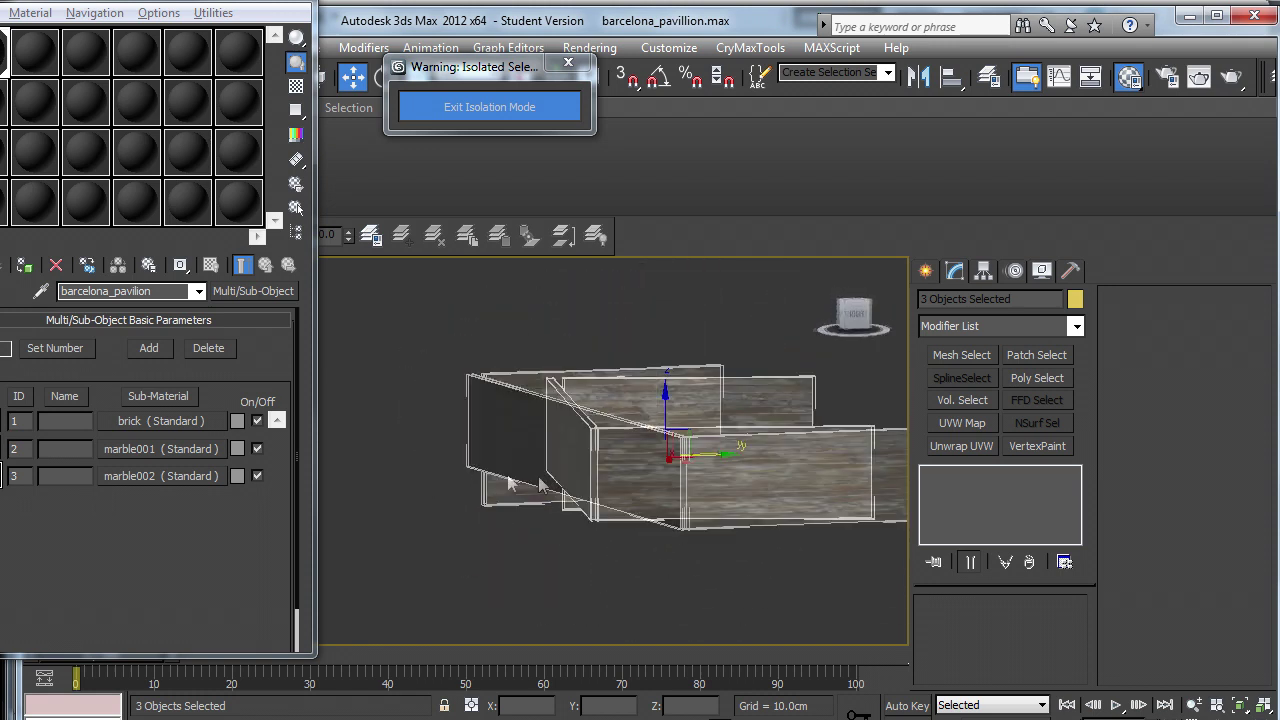
{"action": "middle_click_drag", "start_coordinate": [508, 477], "coordinate": [446, 474], "text": "alt"}
{"action": "middle_click_drag", "start_coordinate": [730, 505], "coordinate": [623, 455], "text": "alt"}
{"action": "scroll", "coordinate": [575, 512], "scroll_direction": "up", "scroll_amount": 3}
{"action": "scroll", "coordinate": [621, 470], "scroll_direction": "down", "scroll_amount": 4}
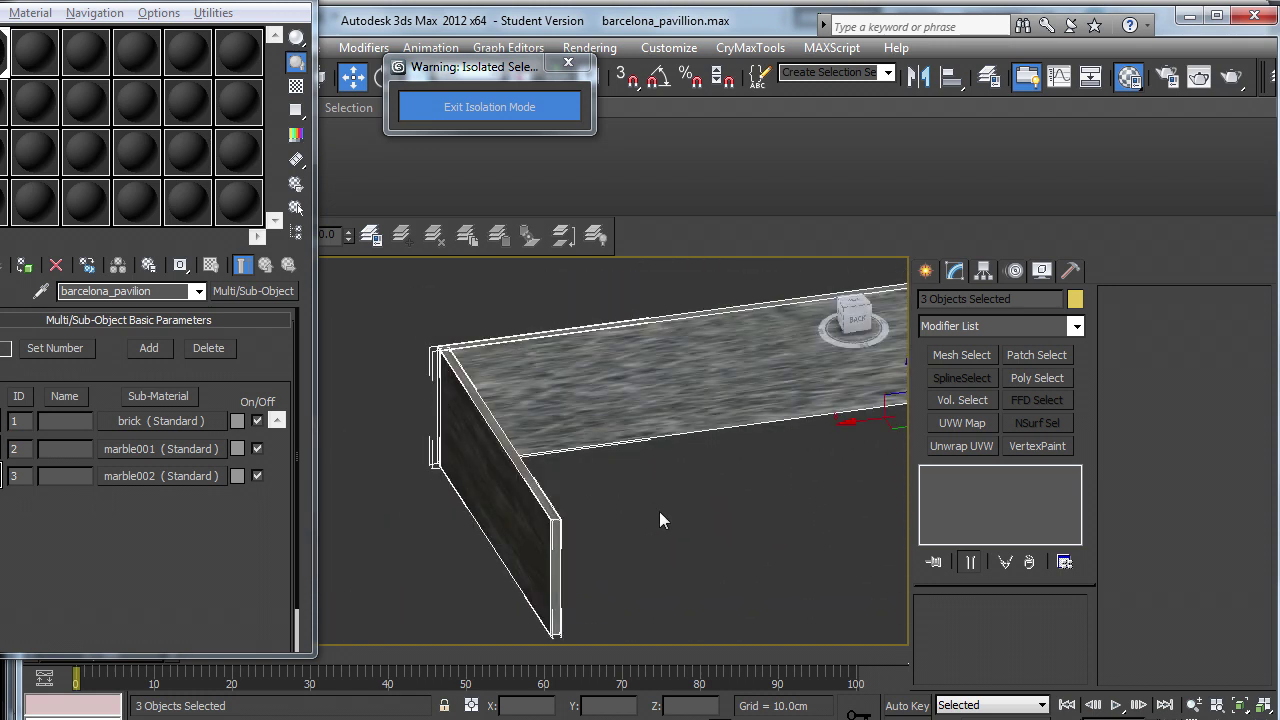
{"action": "middle_click_drag", "start_coordinate": [660, 517], "coordinate": [601, 546], "text": "alt"}
{"action": "left_click", "coordinate": [601, 547]}
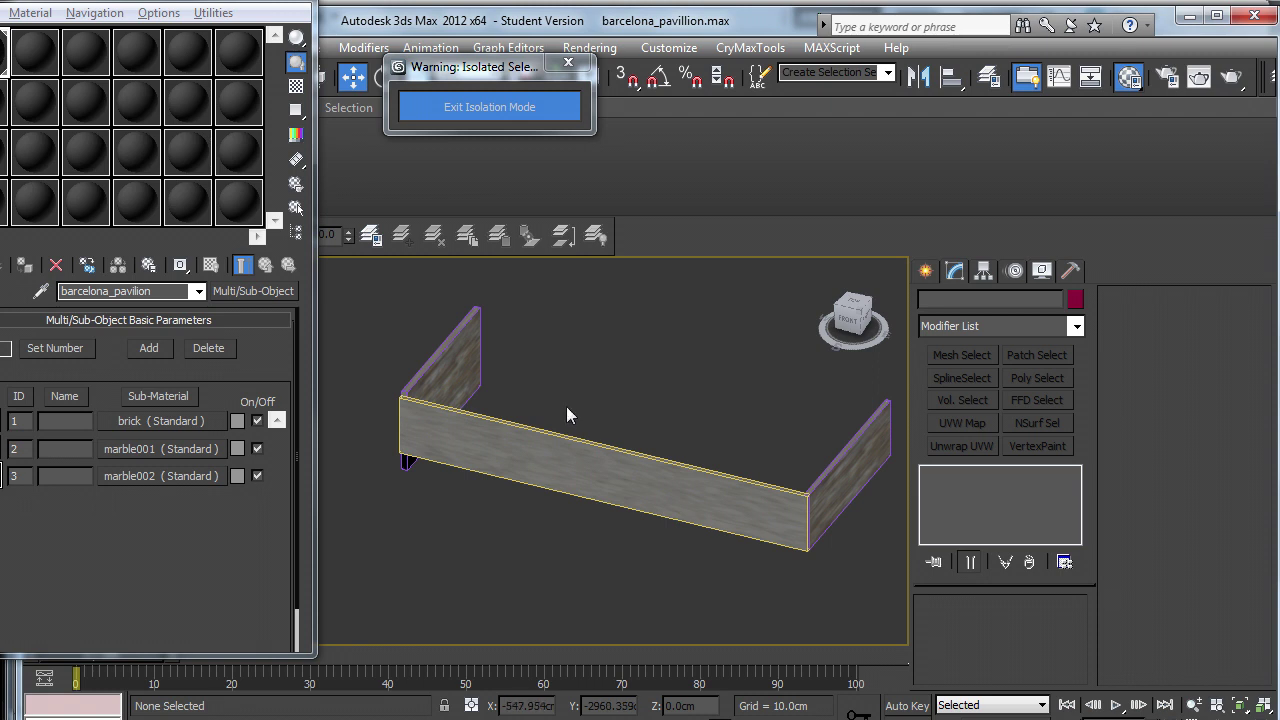
Apply a UVW Map modifier with Box mapping to all three walls.
{"action": "key", "text": "ctrl+a"}
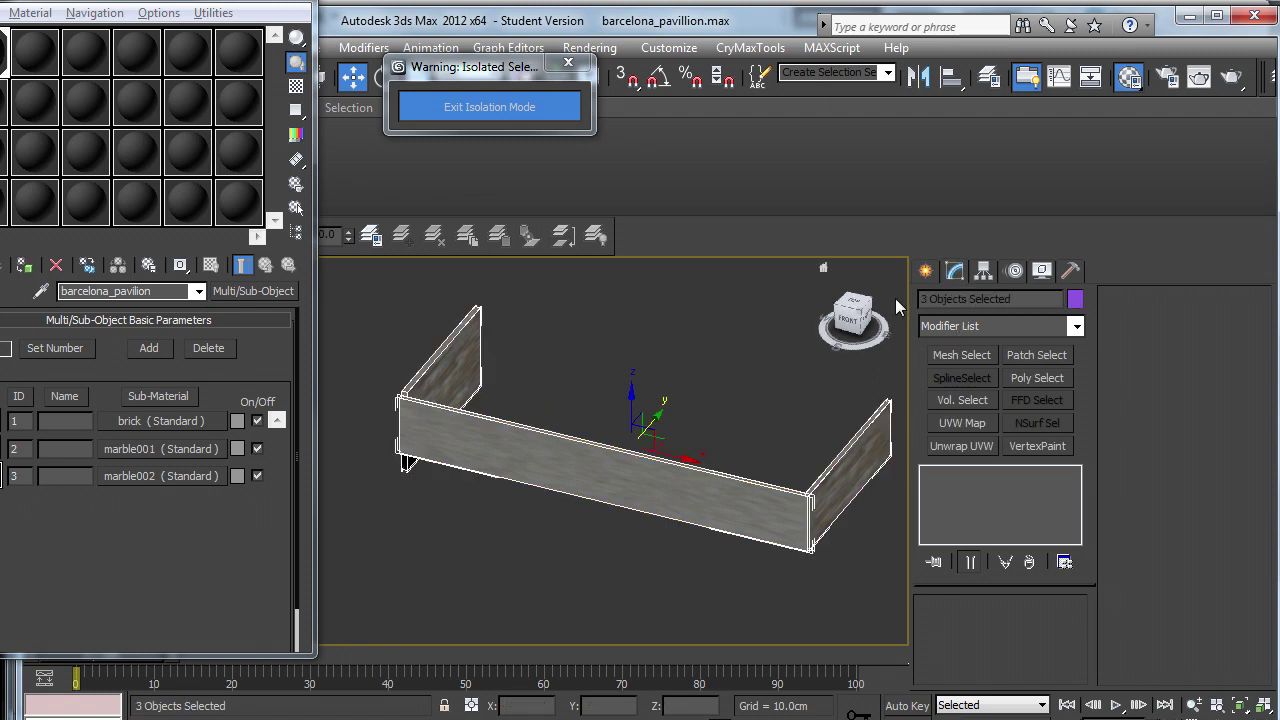
{"action": "left_click", "coordinate": [943, 423]}
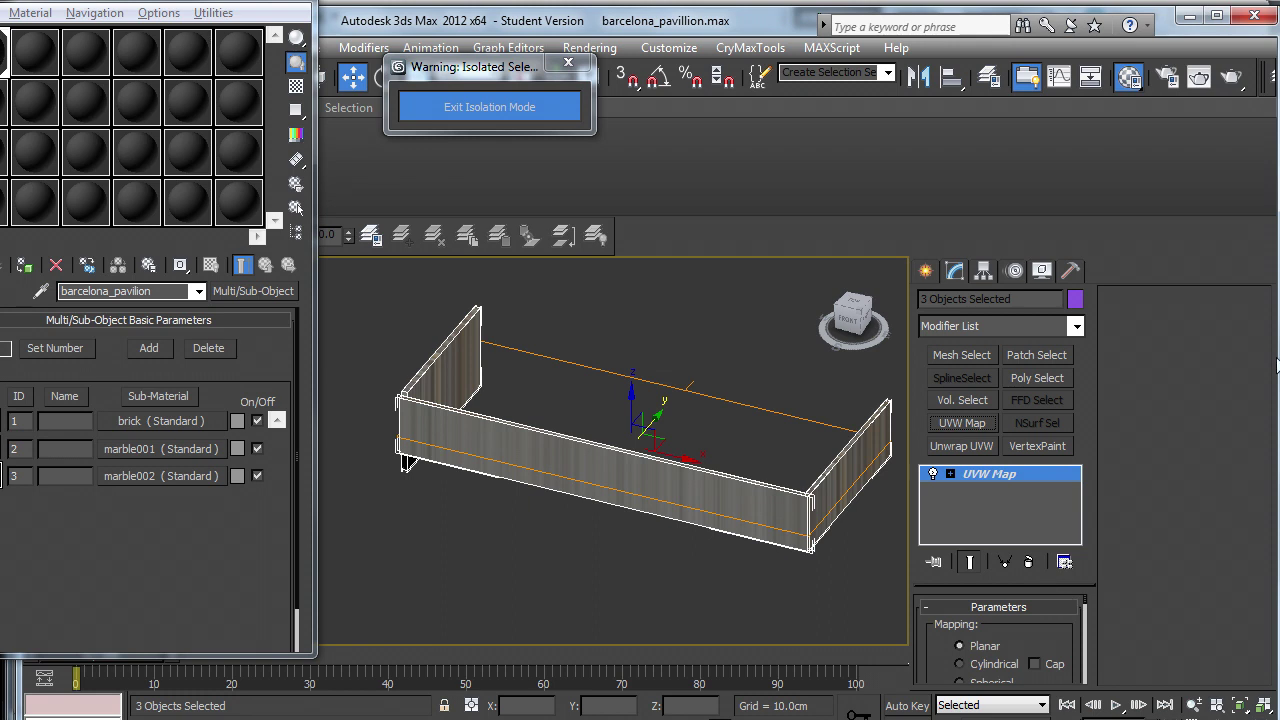
{"action": "left_click_drag", "start_coordinate": [1082, 596], "coordinate": [1085, 612]}
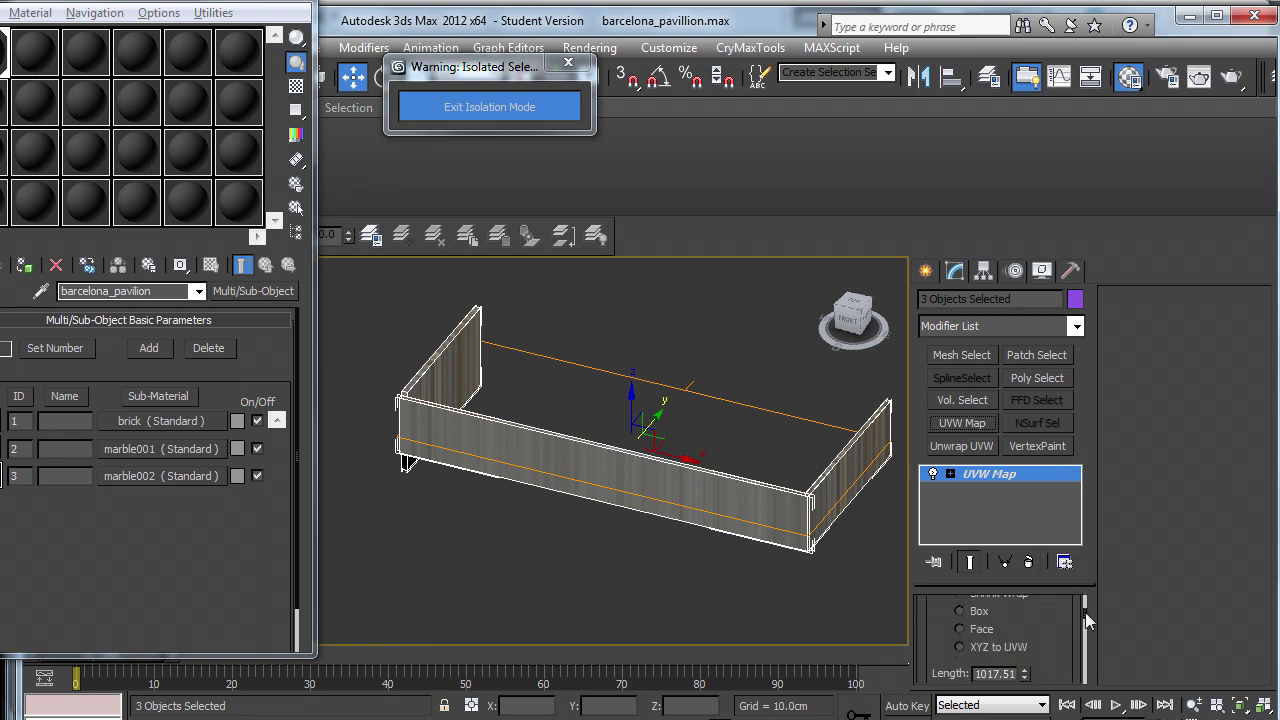
{"action": "left_click", "coordinate": [959, 611]}
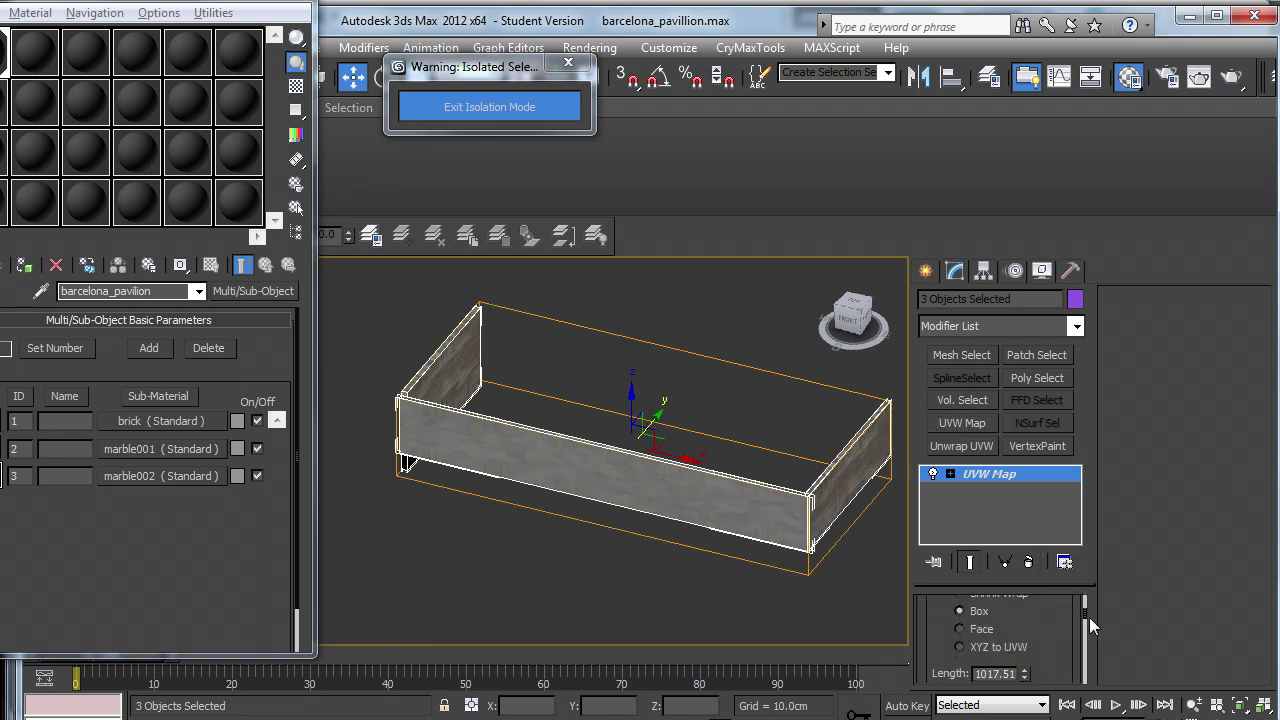
Set the length and width of the UVW Map box to 200 cm and check the texture scale up close.
{"action": "left_click_drag", "start_coordinate": [1086, 610], "coordinate": [1085, 614]}
{"action": "double_click", "coordinate": [1004, 646]}
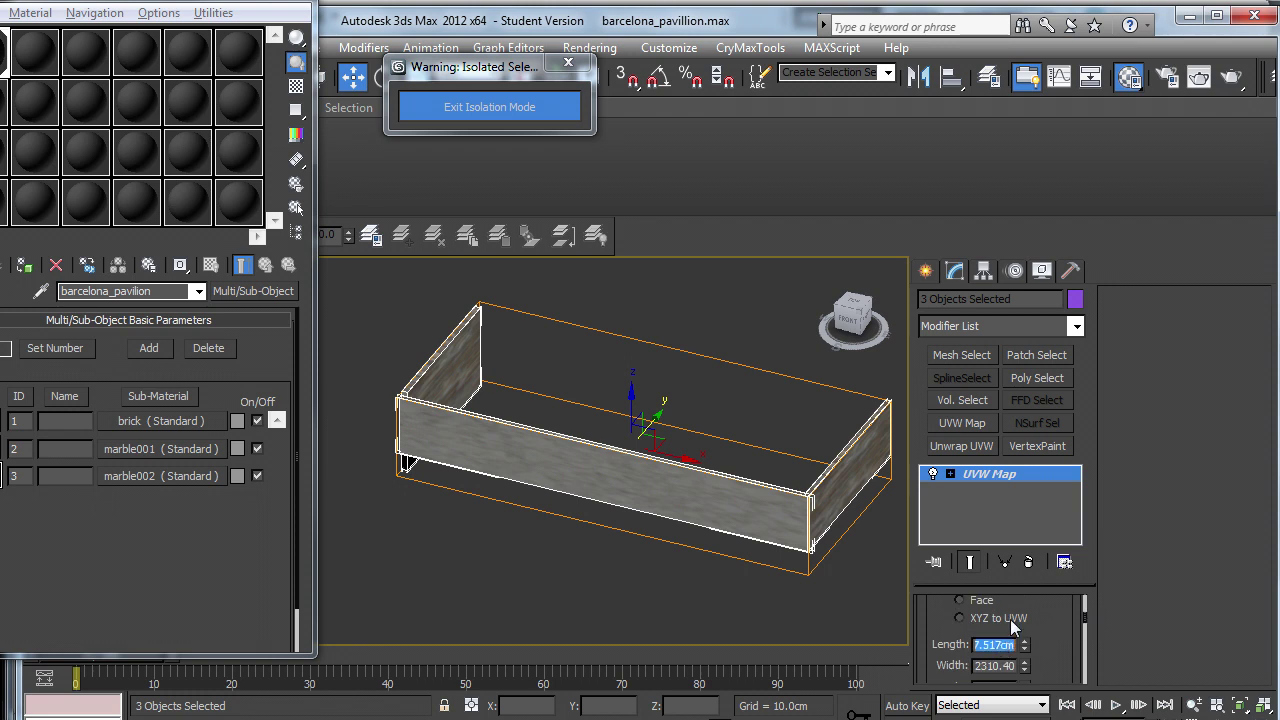
{"action": "type", "text": "200"}
{"action": "key", "text": "Tab"}
{"action": "type", "text": "200"}
{"action": "key", "text": "Tab"}
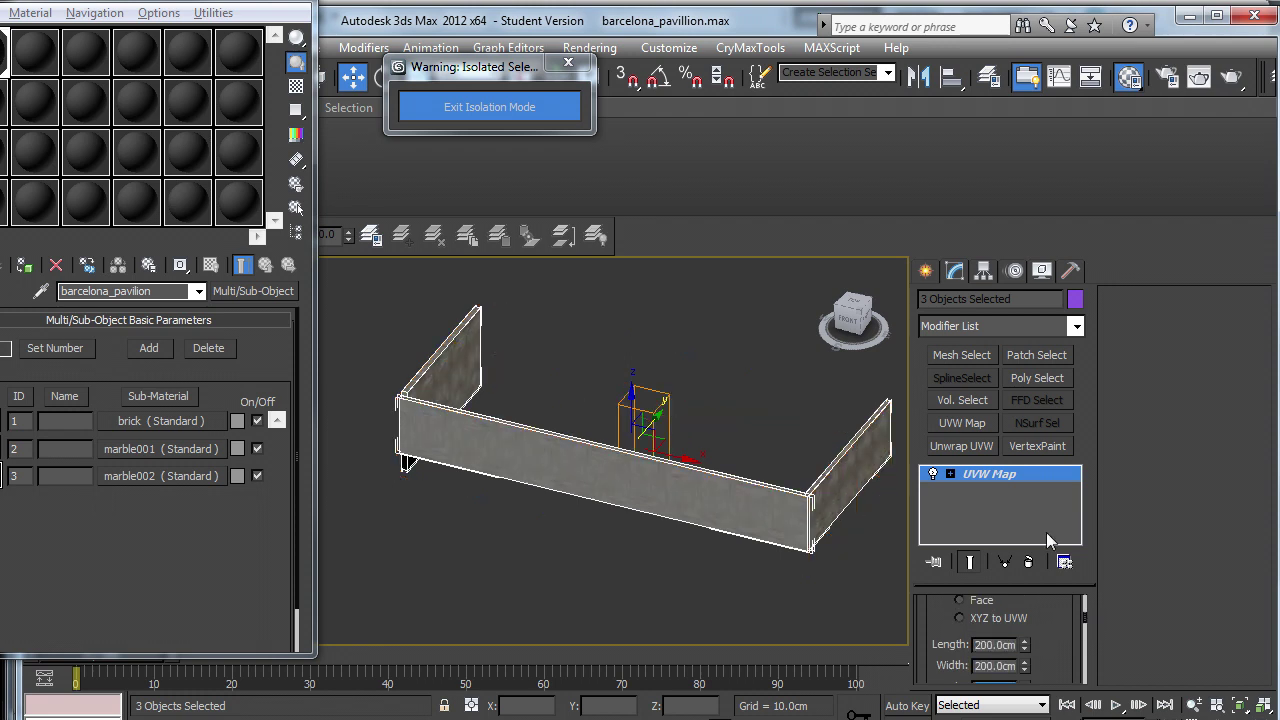
{"action": "key", "text": "Return"}
{"action": "middle_click_drag", "start_coordinate": [594, 500], "coordinate": [432, 471], "text": "alt"}
{"action": "middle_click_drag", "start_coordinate": [613, 475], "coordinate": [540, 505]}
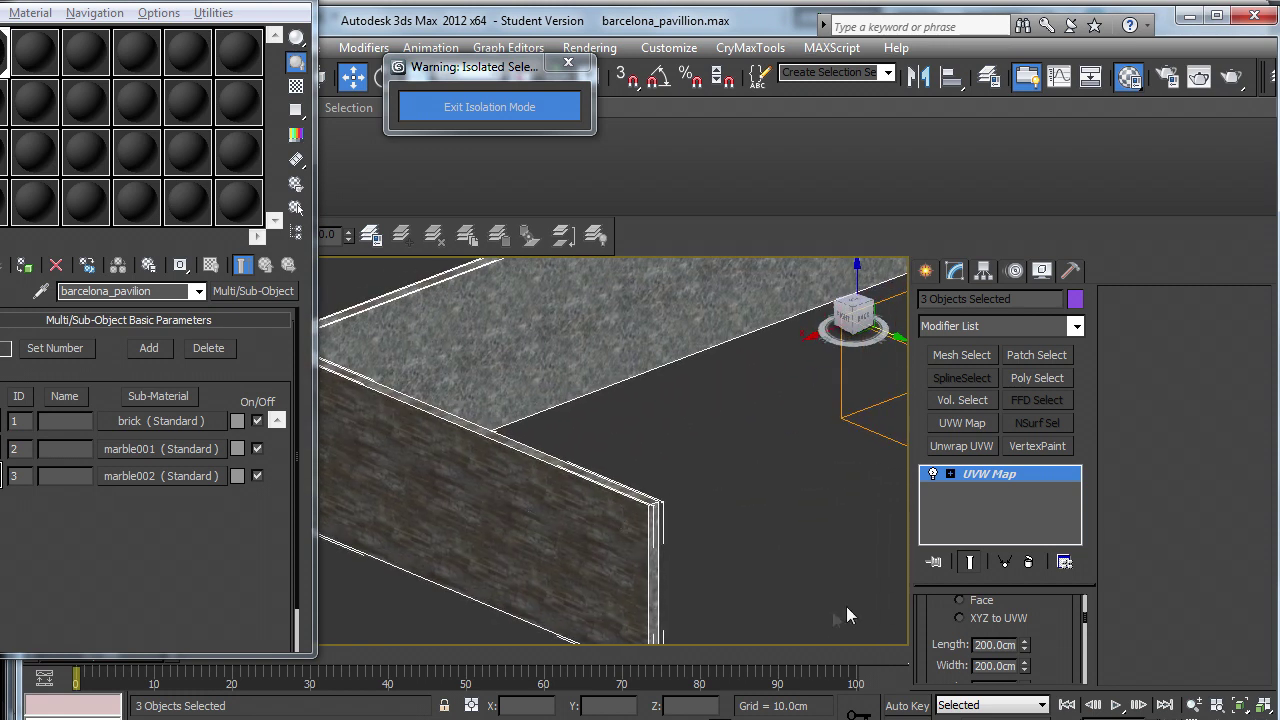
Set the length, width and height of the UVW Map box to 400 cm.
{"action": "left_click", "coordinate": [993, 645]}
{"action": "type", "text": "400"}
{"action": "key", "text": "Tab"}
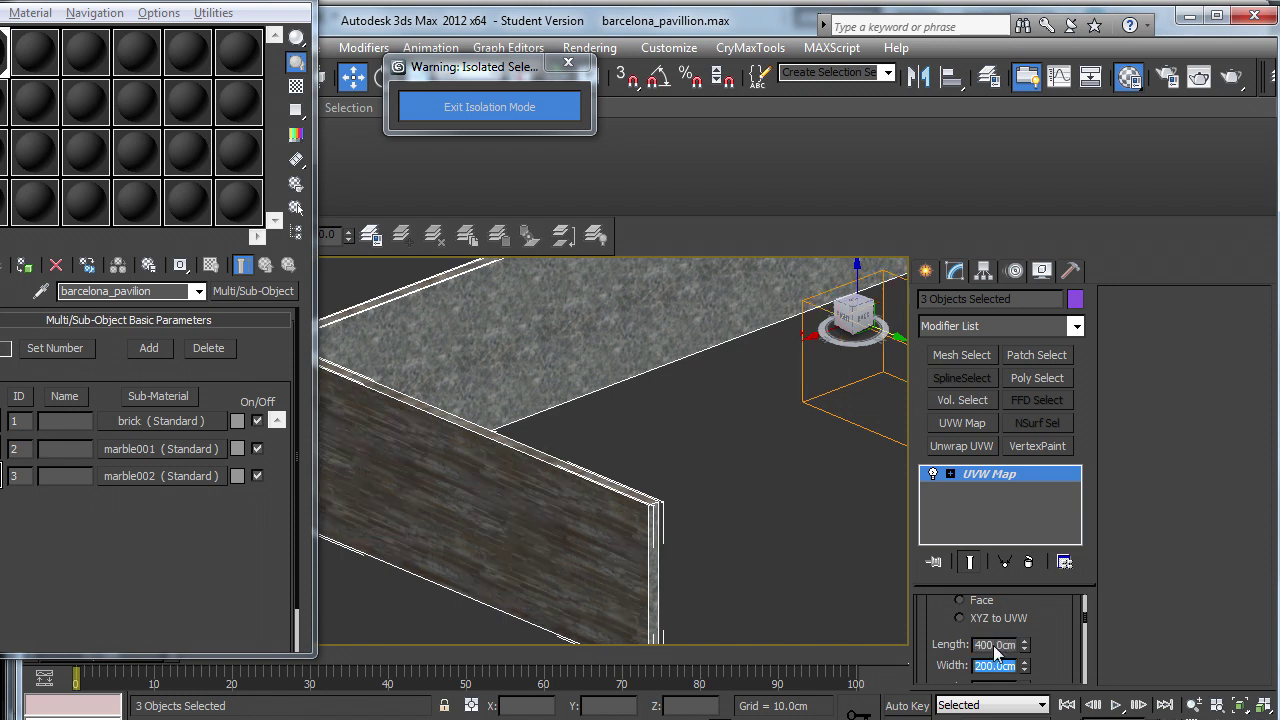
{"action": "type", "text": "400"}
{"action": "key", "text": "Tab"}
{"action": "type", "text": "400"}
{"action": "key", "text": "Return"}
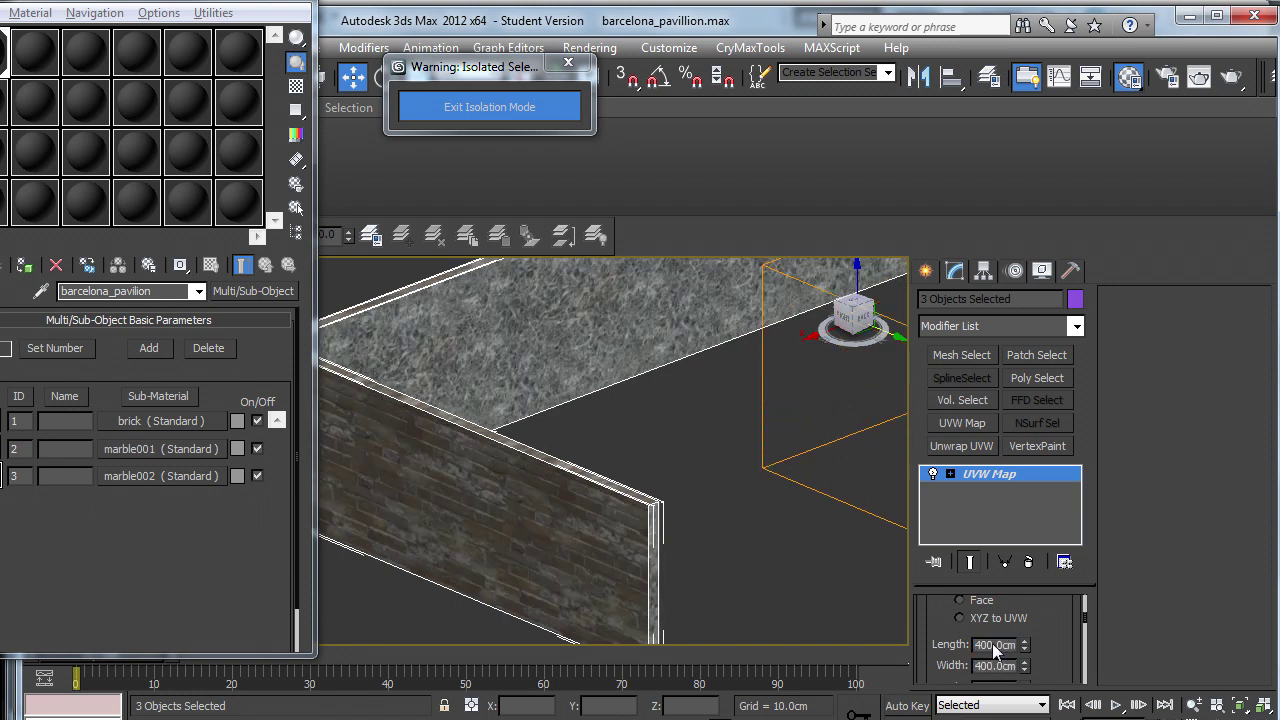
Convert the three mapped walls to Editable Poly.
{"action": "scroll", "coordinate": [799, 535], "scroll_direction": "down", "scroll_amount": 3}
{"action": "middle_click_drag", "start_coordinate": [712, 494], "coordinate": [718, 564]}
{"action": "scroll", "coordinate": [718, 564], "scroll_direction": "down", "scroll_amount": 3}
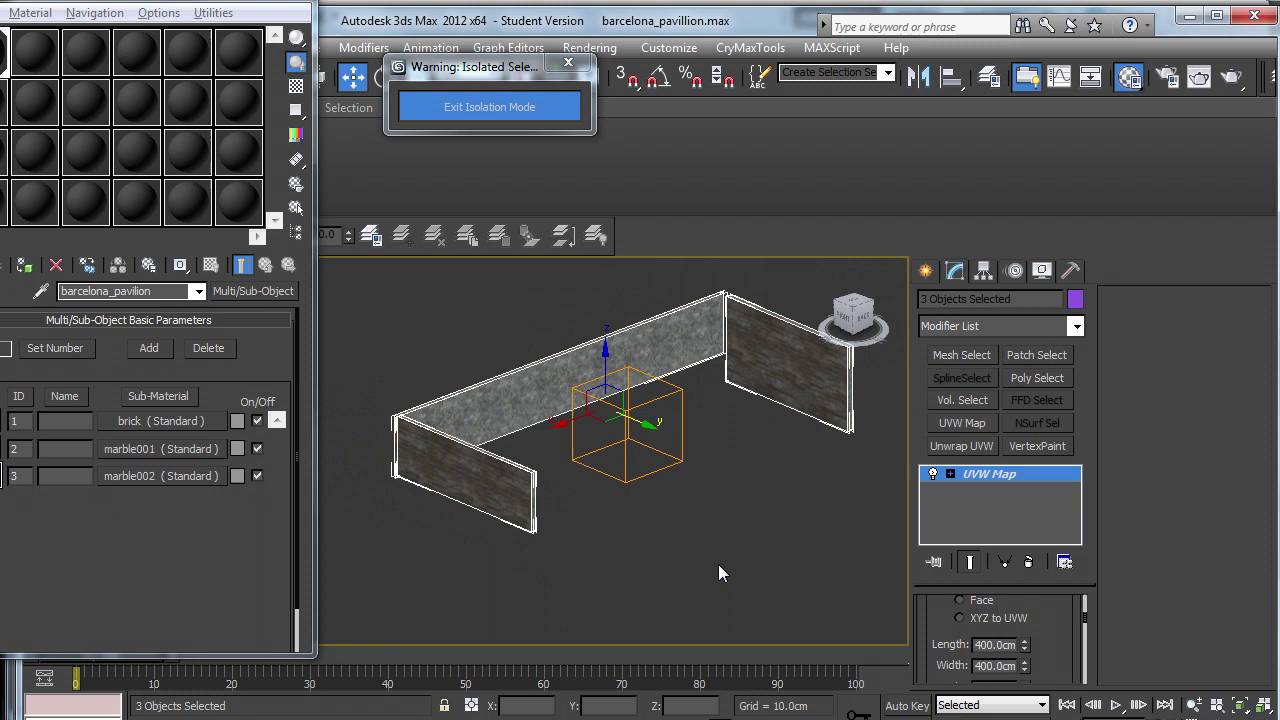
{"action": "middle_click_drag", "start_coordinate": [629, 439], "coordinate": [634, 454]}
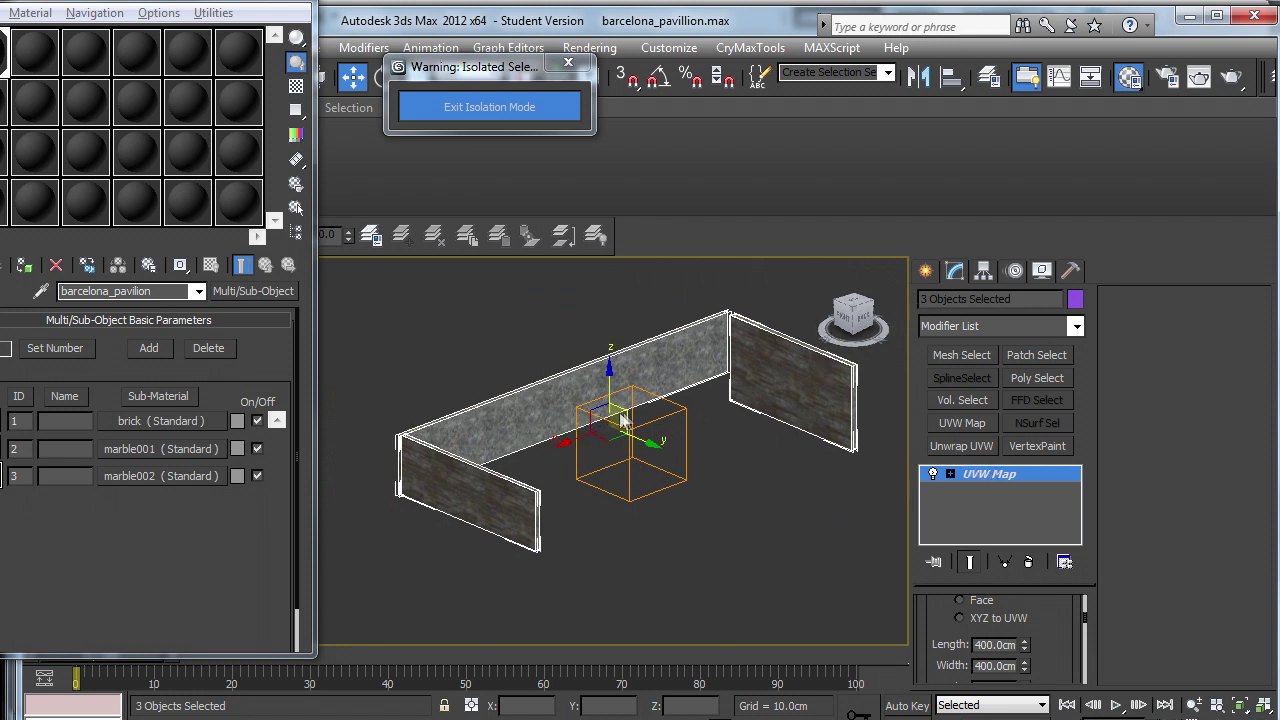
{"action": "right_click", "coordinate": [549, 398]}
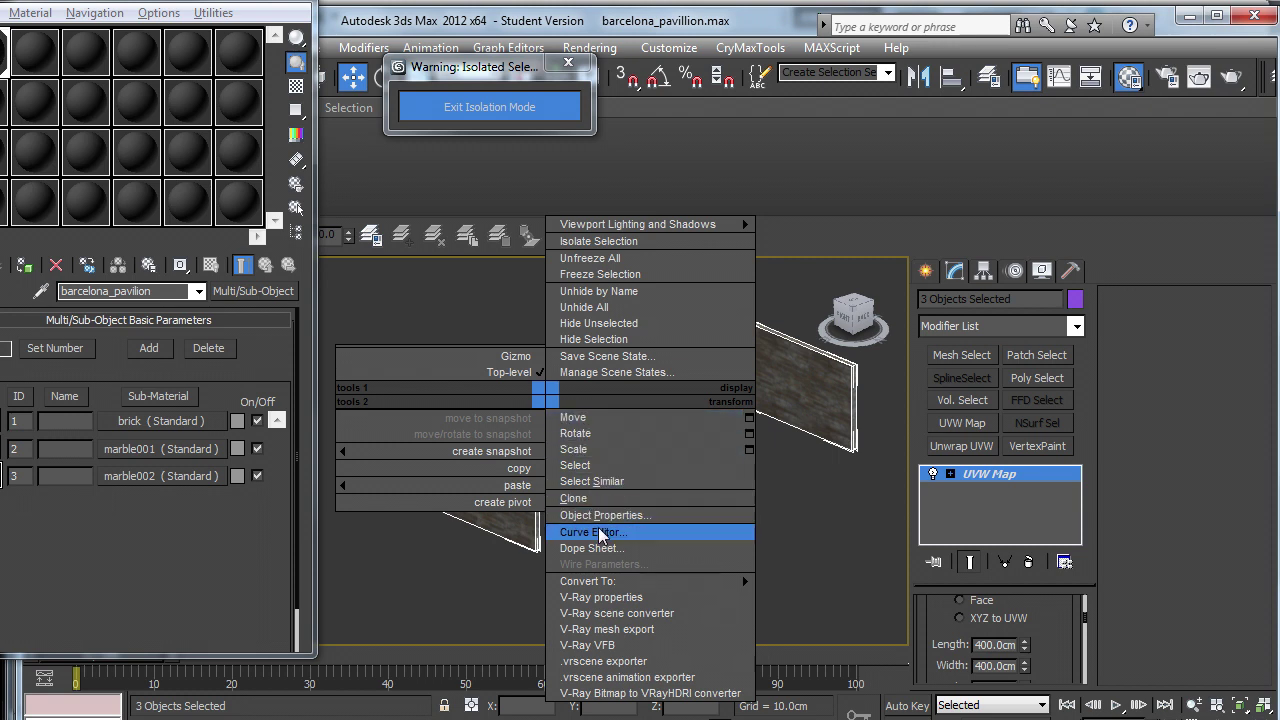
{"action": "mouse_move", "coordinate": [615, 582]}
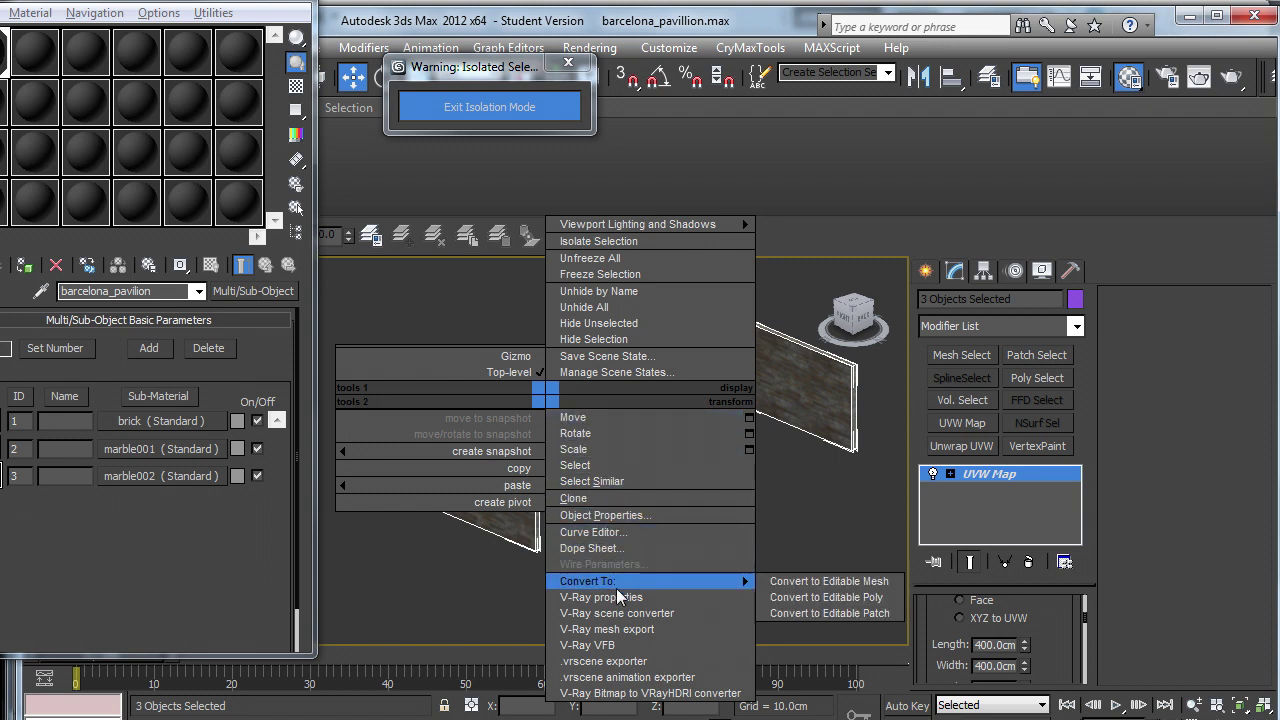
{"action": "left_click", "coordinate": [780, 594]}
{"action": "middle_click_drag", "start_coordinate": [655, 537], "coordinate": [771, 489], "text": "alt"}
{"action": "scroll", "coordinate": [771, 489], "scroll_direction": "up", "scroll_amount": 5}
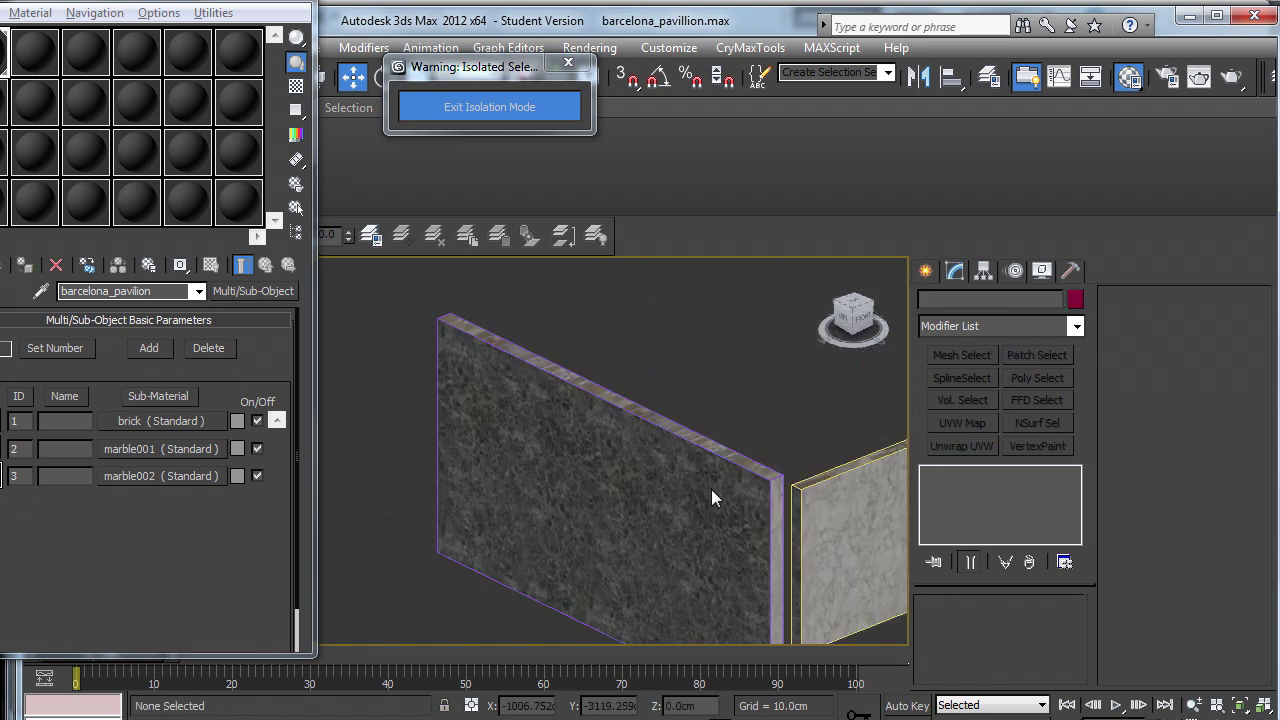
Apply a UVW Map modifier with Box mapping to the wall Box003.
{"action": "left_click", "coordinate": [711, 489]}
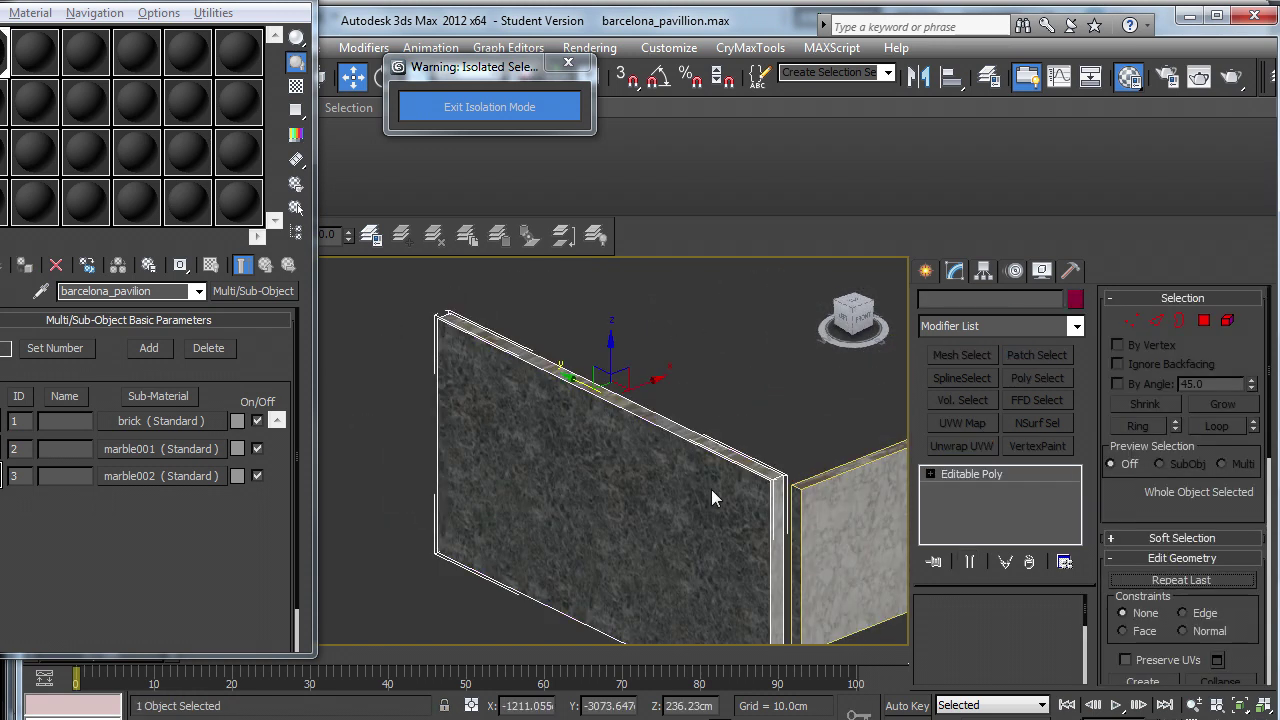
{"action": "left_click", "coordinate": [944, 423]}
{"action": "scroll", "coordinate": [1083, 600], "scroll_direction": "down", "scroll_amount": 2}
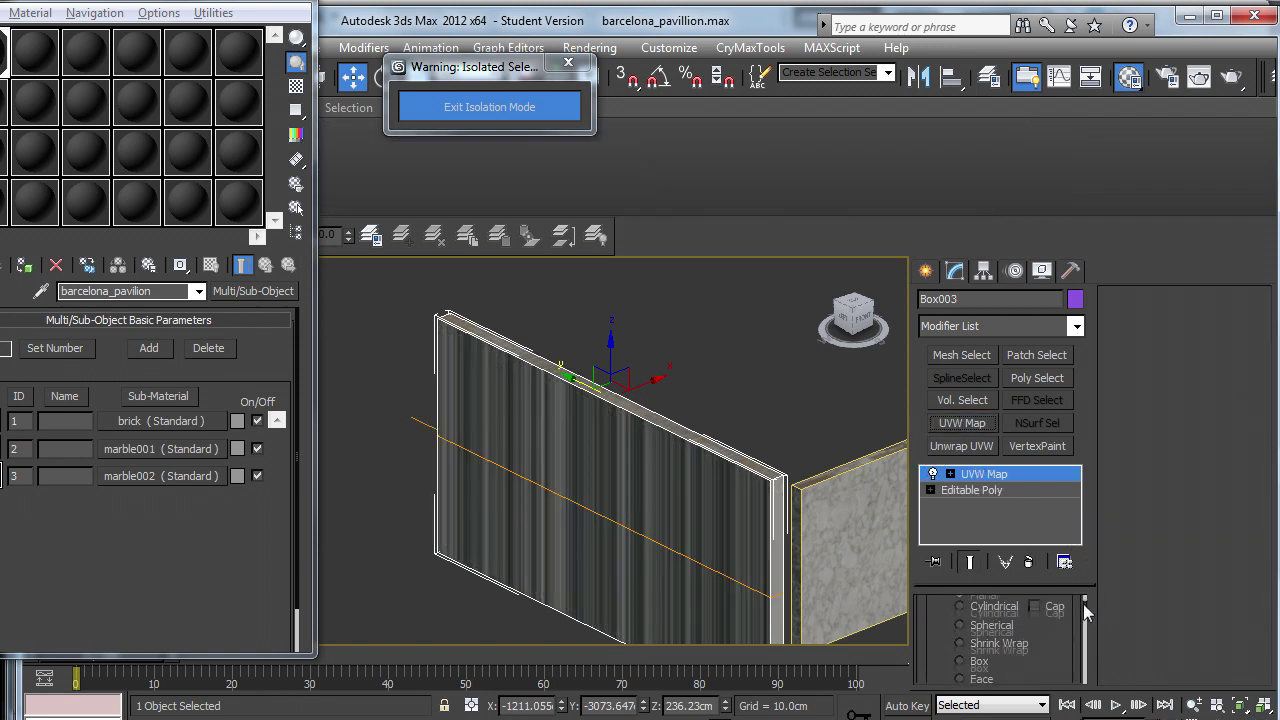
{"action": "left_click", "coordinate": [976, 661]}
Set the length, width and height of the UVW Map box on Box003 to 500 cm.
{"action": "left_click_drag", "start_coordinate": [1080, 609], "coordinate": [1088, 623]}
{"action": "type", "text": "5"}
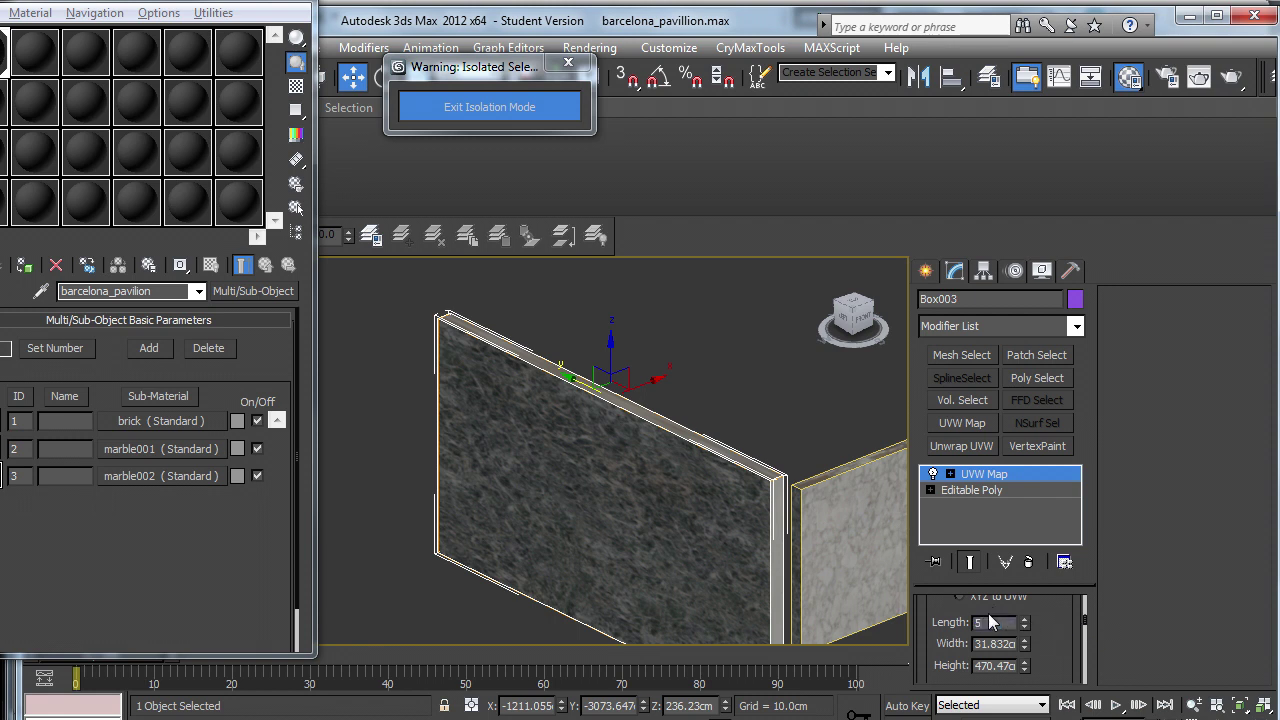
{"action": "type", "text": "00"}
{"action": "key", "text": "Tab"}
{"action": "type", "text": "500"}
{"action": "key", "text": "Tab"}
{"action": "type", "text": "5"}
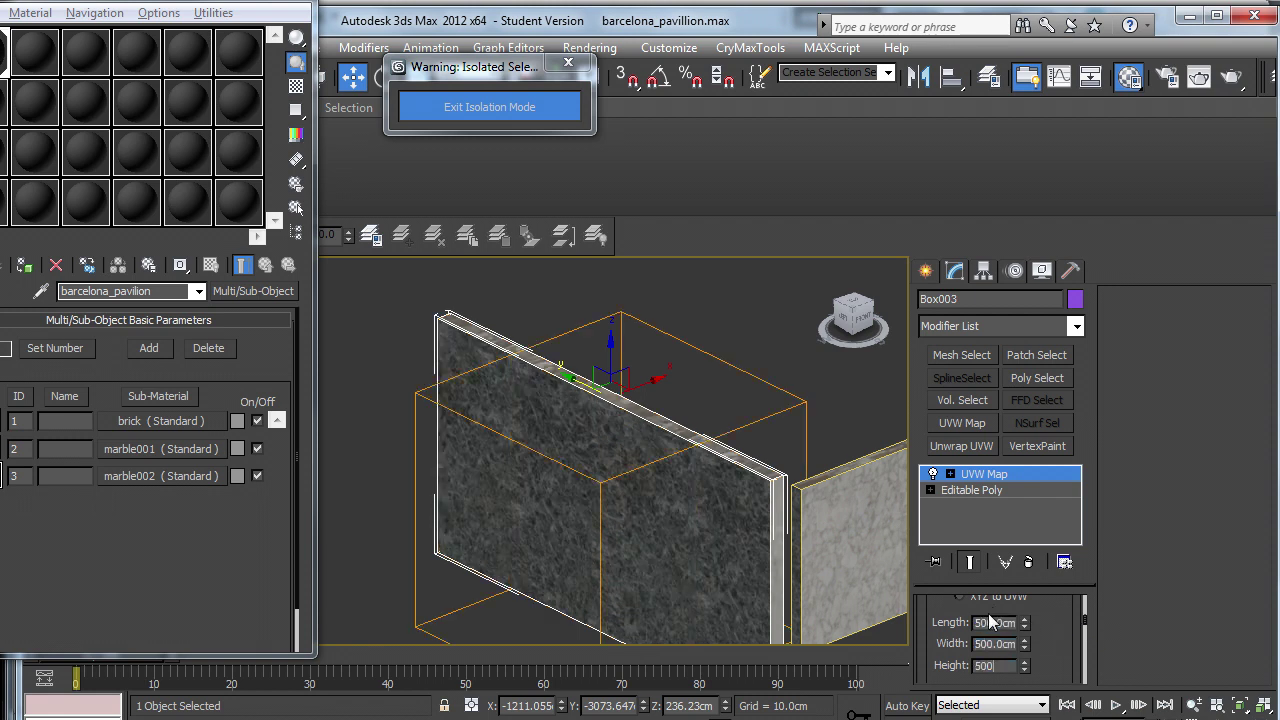
Shift the UVW Map gizmo on Box003 to reposition the texture and collapse the modifier stack to Editable Poly.
{"action": "left_click", "coordinate": [950, 474]}
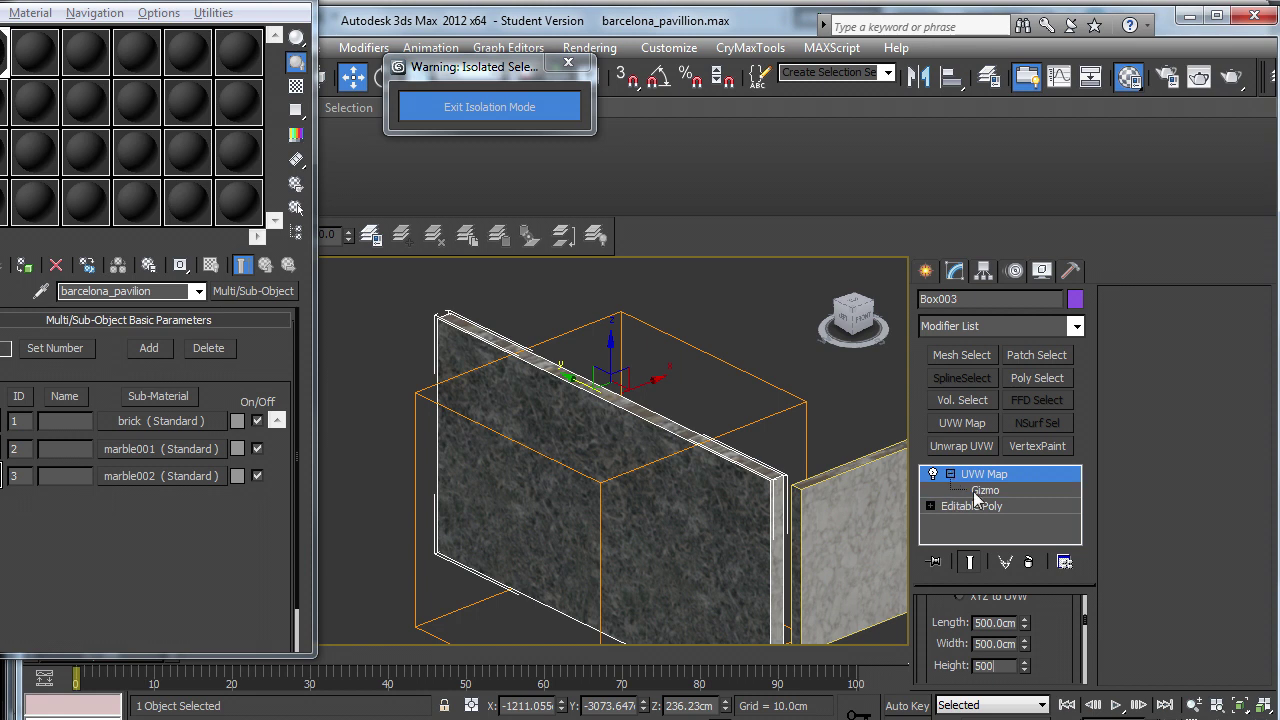
{"action": "left_click", "coordinate": [980, 491]}
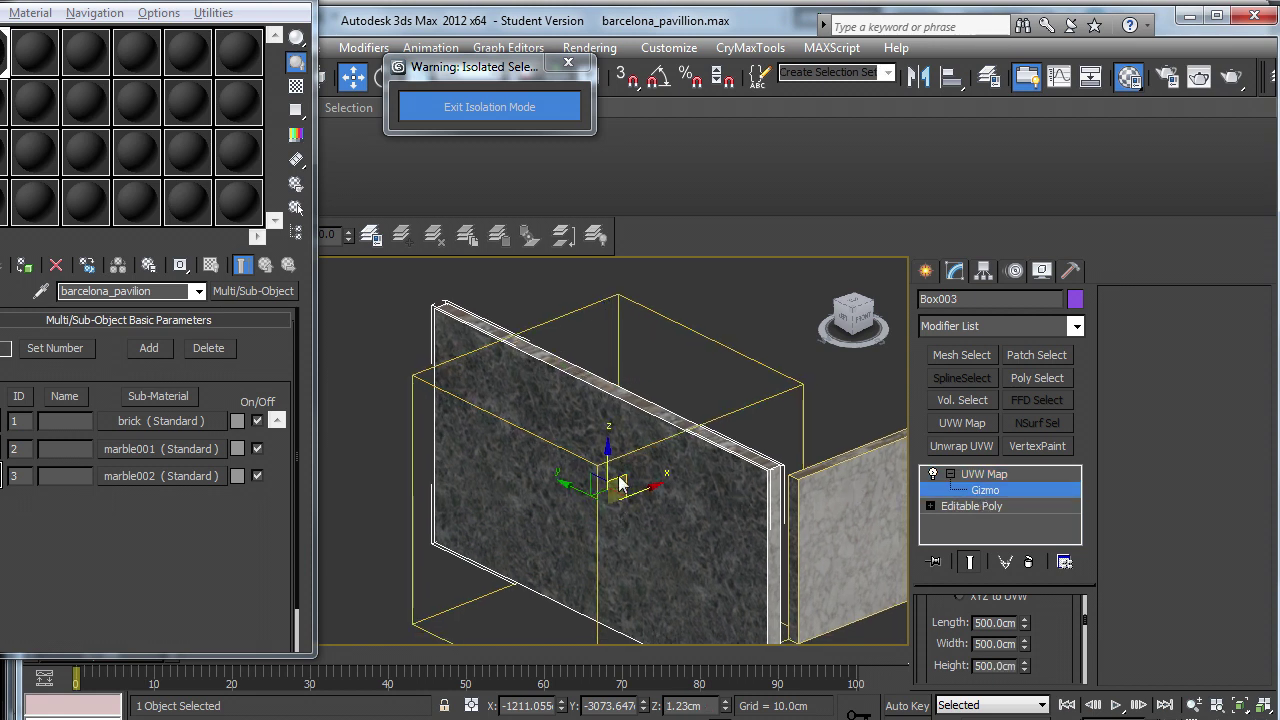
{"action": "left_click_drag", "start_coordinate": [600, 487], "coordinate": [661, 475]}
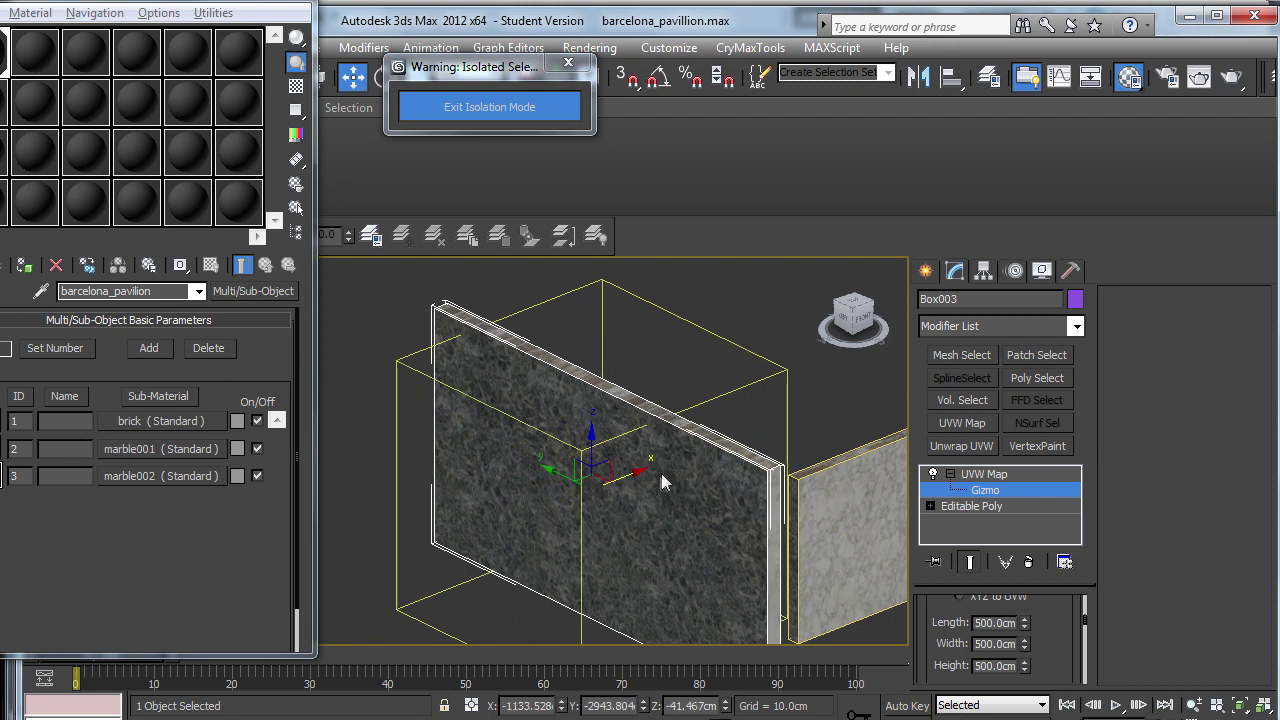
{"action": "middle_click_drag", "start_coordinate": [661, 473], "coordinate": [368, 470], "text": "alt"}
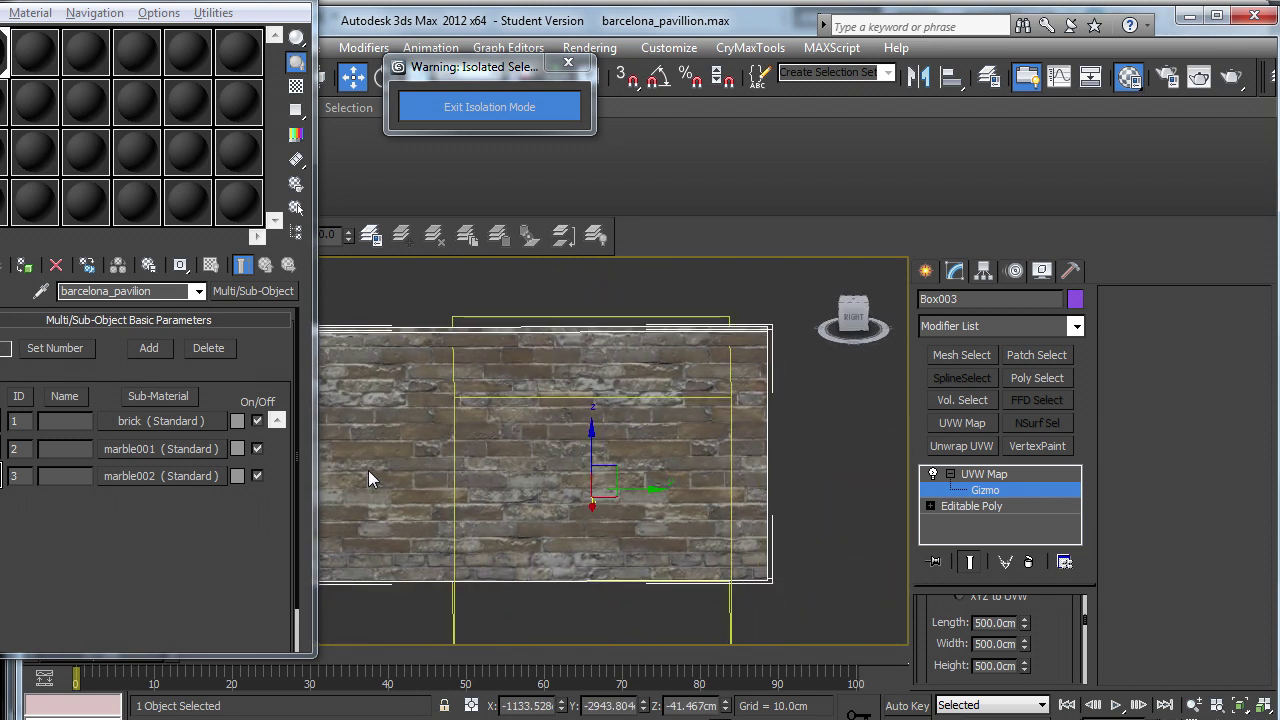
{"action": "right_click", "coordinate": [981, 473]}
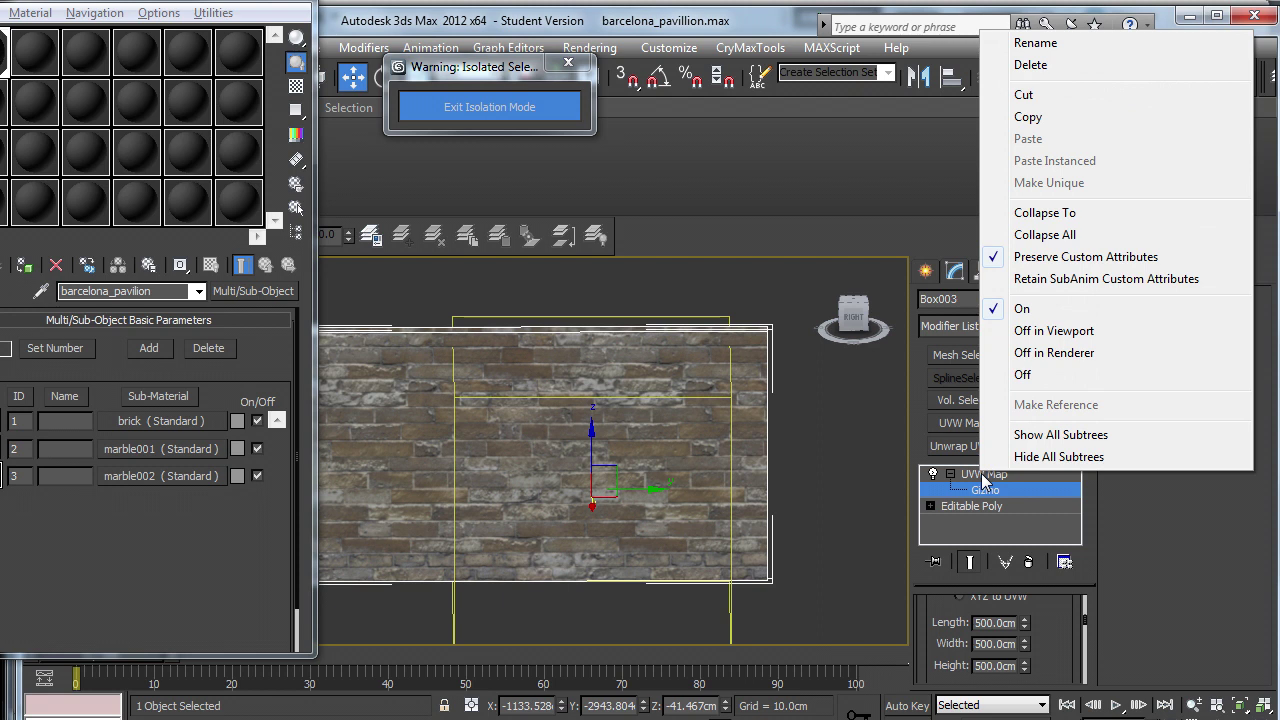
{"action": "left_click", "coordinate": [1037, 238]}
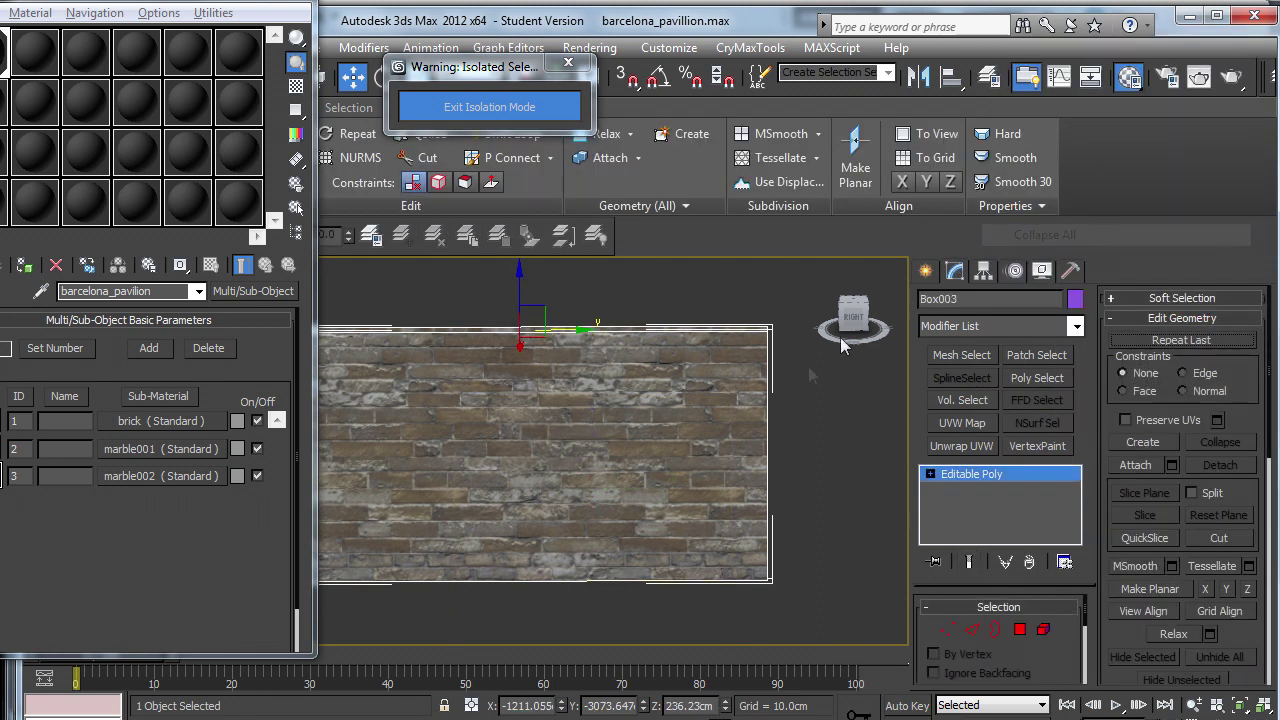
{"action": "middle_click_drag", "start_coordinate": [807, 362], "coordinate": [495, 490], "text": "alt"}
{"action": "scroll", "coordinate": [701, 537], "scroll_direction": "up", "scroll_amount": 3}
{"action": "scroll", "coordinate": [497, 491], "scroll_direction": "up", "scroll_amount": 2}
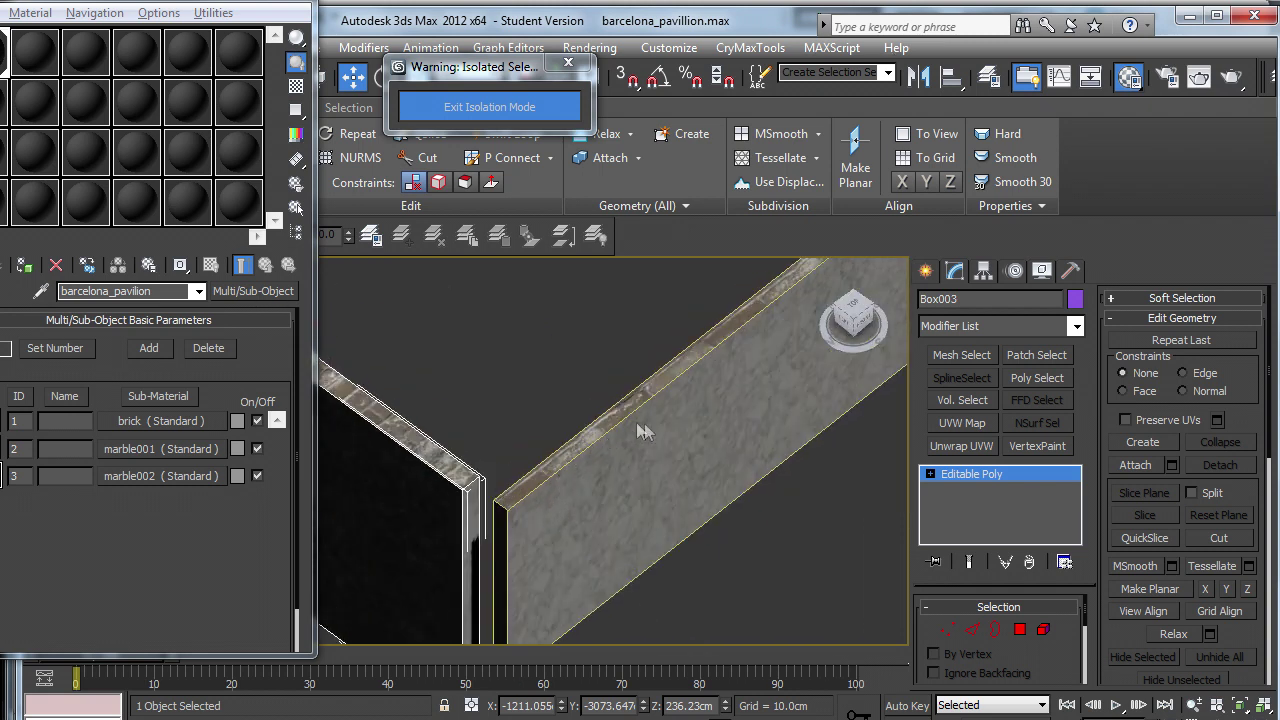
{"action": "scroll", "coordinate": [625, 472], "scroll_direction": "down", "scroll_amount": 6}
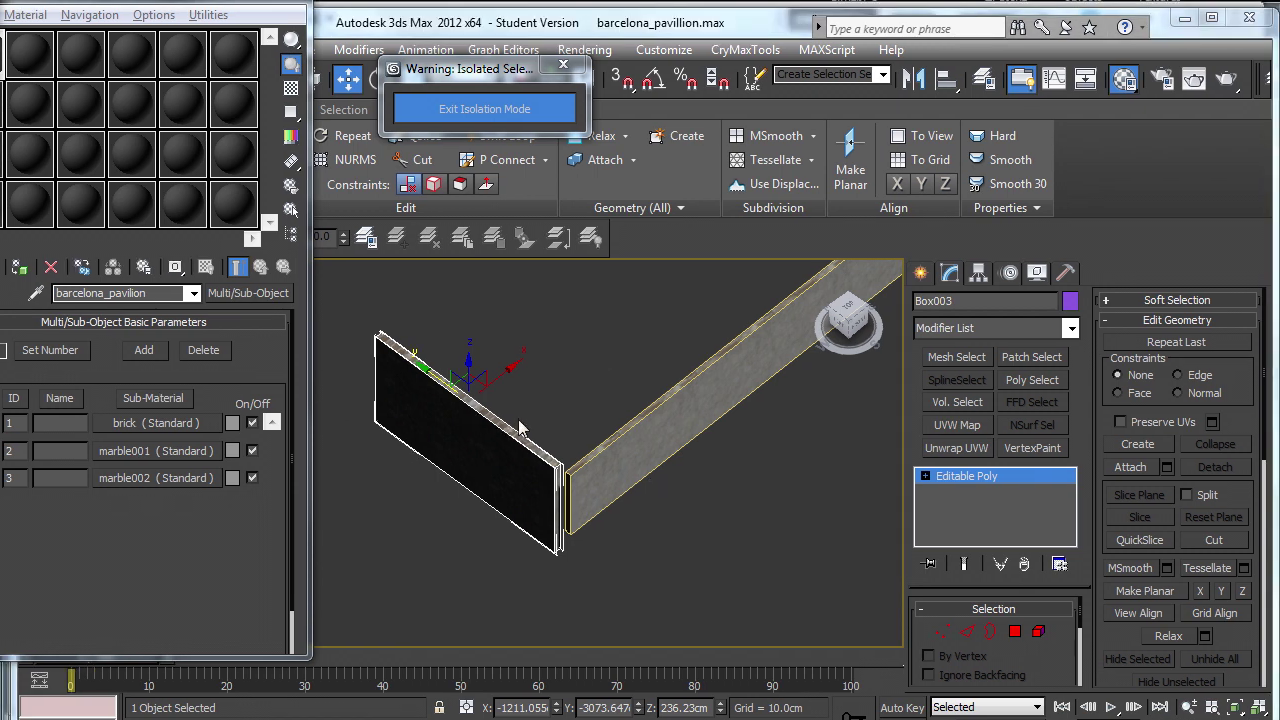
{"action": "scroll", "coordinate": [637, 509], "scroll_direction": "up", "scroll_amount": 3}
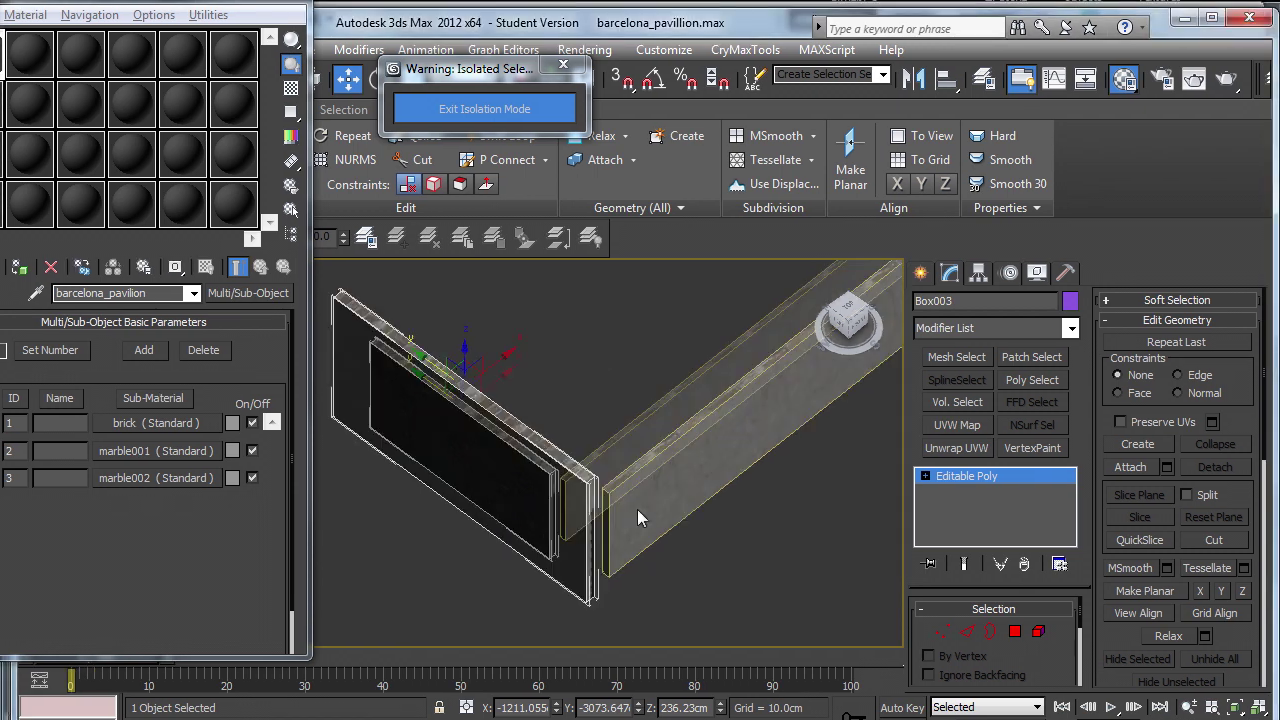
Select the whole element of the wall Box001 and set its material ID to 1 for the brick sub-material.
{"action": "left_click", "coordinate": [745, 390]}
{"action": "scroll", "coordinate": [745, 390], "scroll_direction": "up", "scroll_amount": 5}
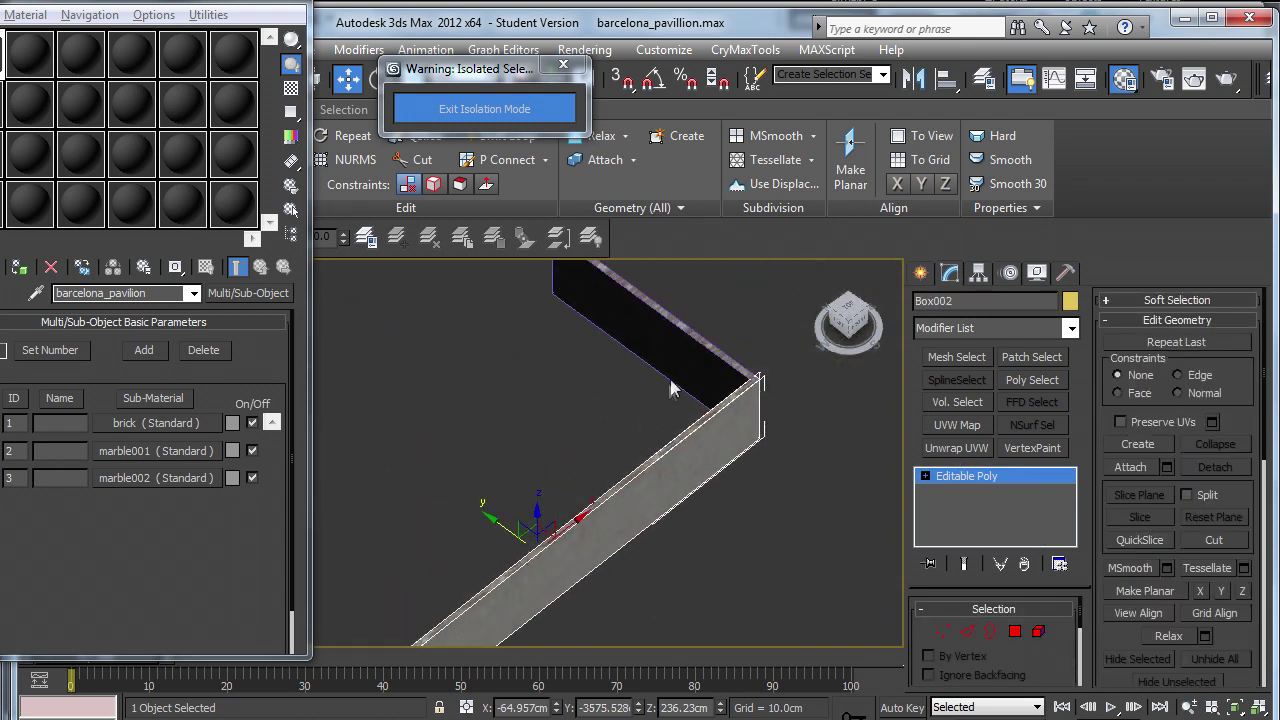
{"action": "left_click", "coordinate": [694, 357]}
{"action": "left_click", "coordinate": [1040, 632]}
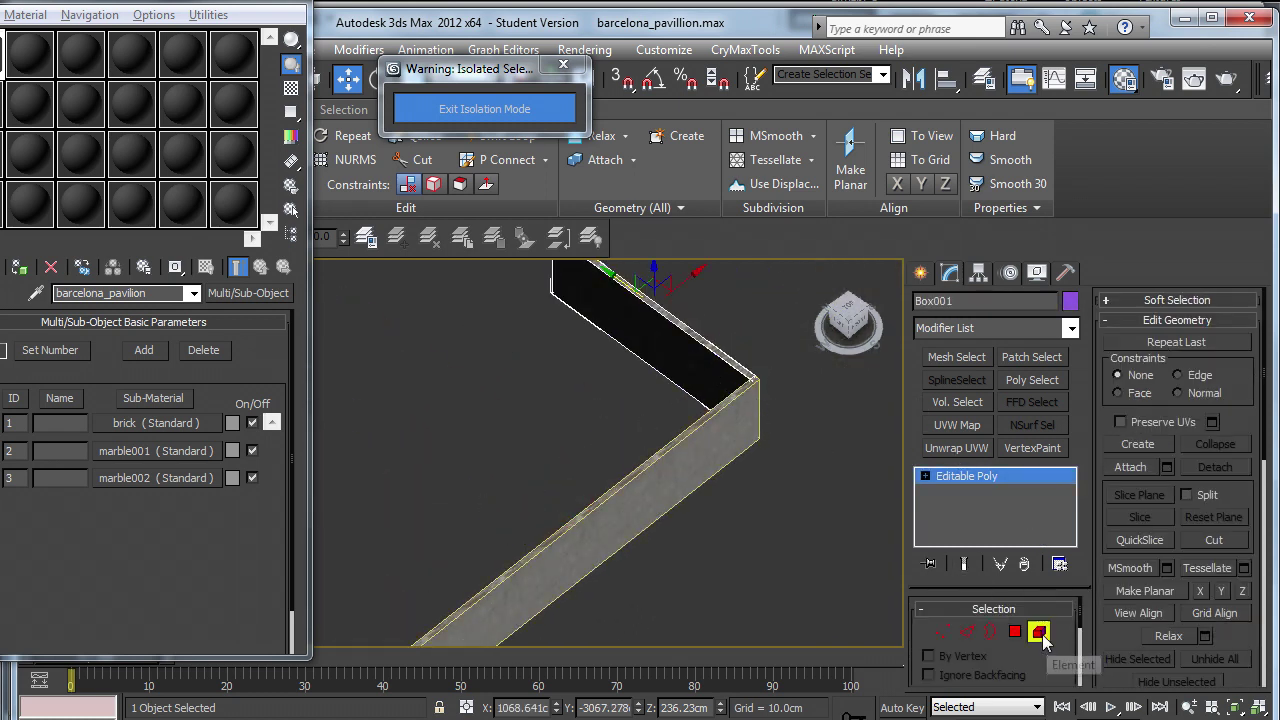
{"action": "left_click", "coordinate": [694, 362]}
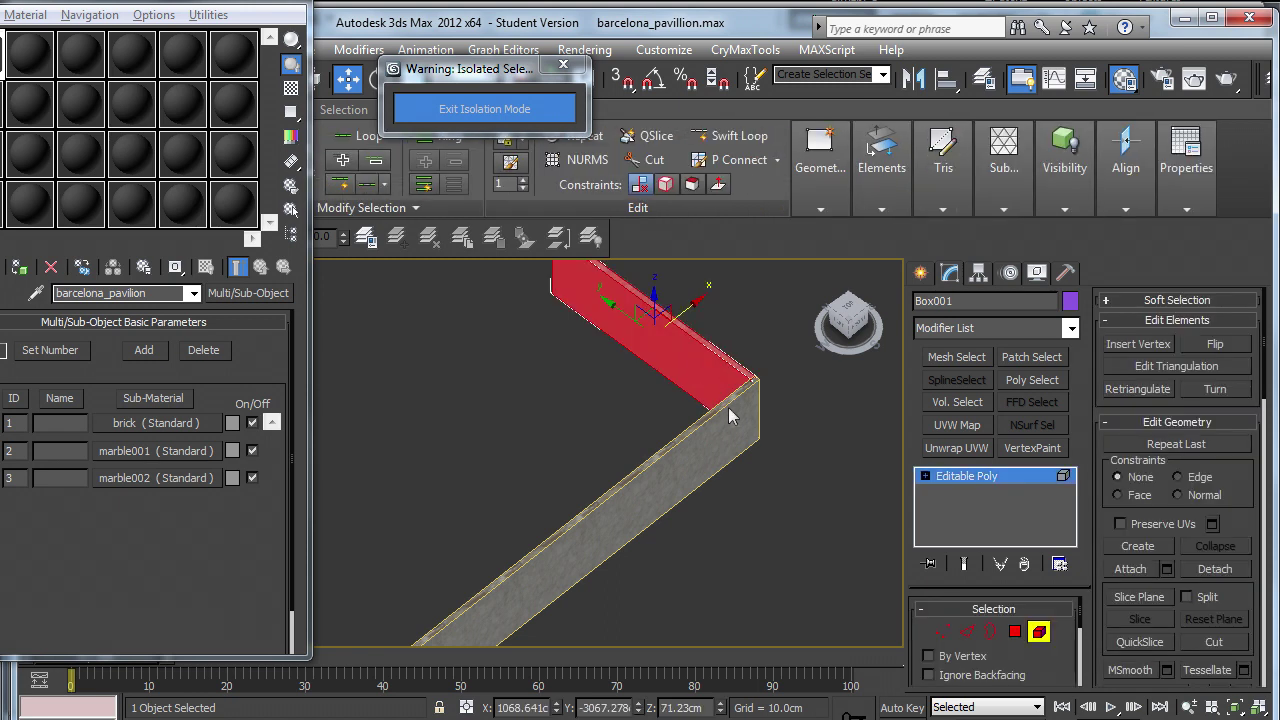
{"action": "middle_click_drag", "start_coordinate": [707, 373], "coordinate": [417, 487], "text": "alt"}
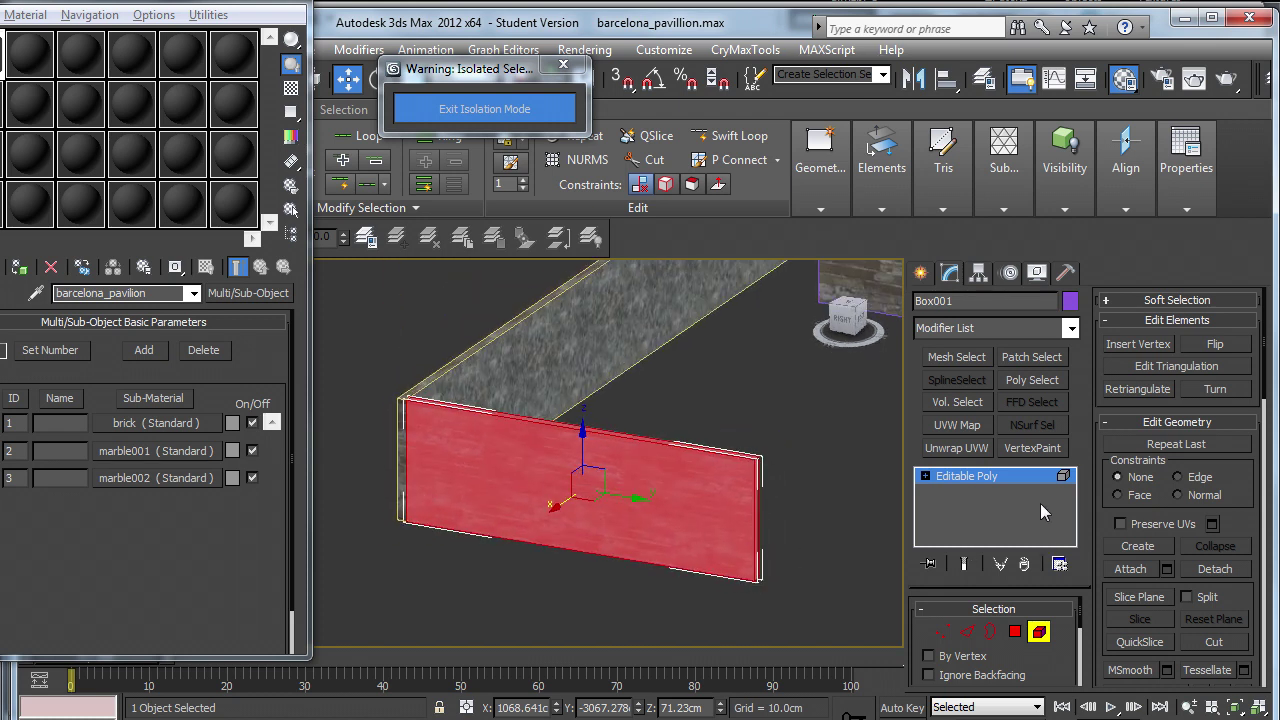
{"action": "left_click_drag", "start_coordinate": [1262, 340], "coordinate": [1262, 477]}
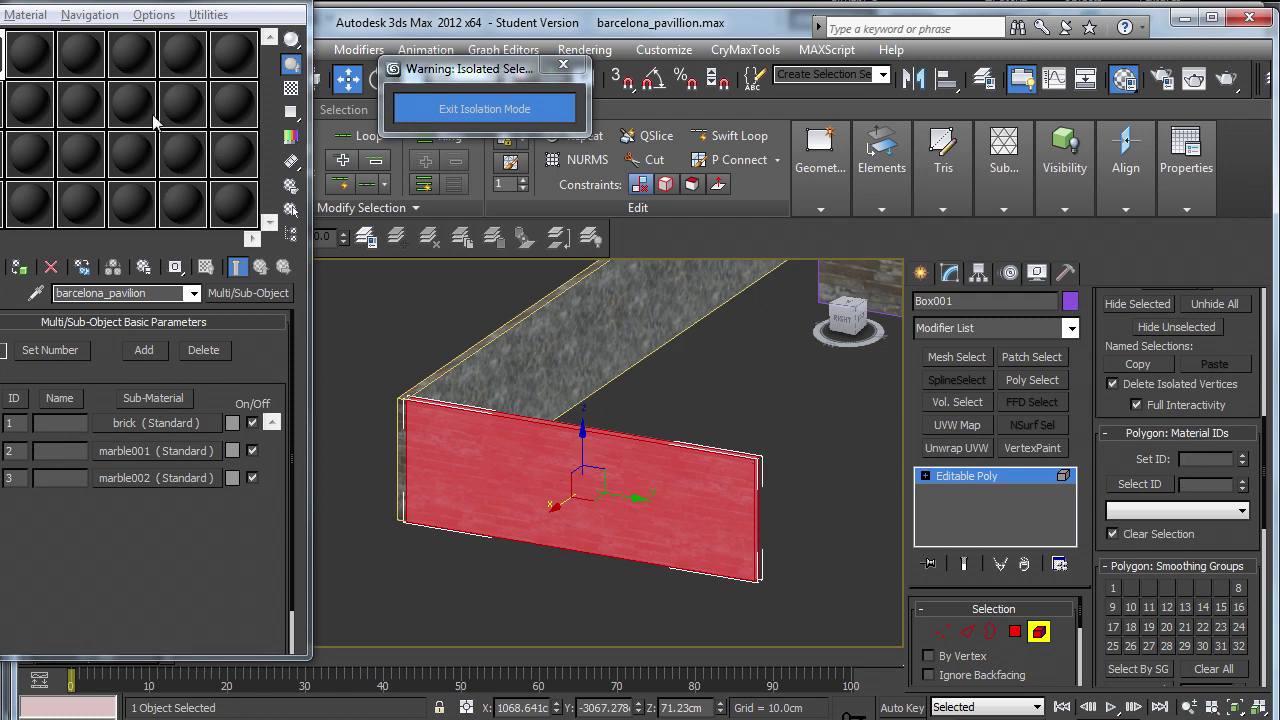
{"action": "left_click_drag", "start_coordinate": [157, 3], "coordinate": [209, 17]}
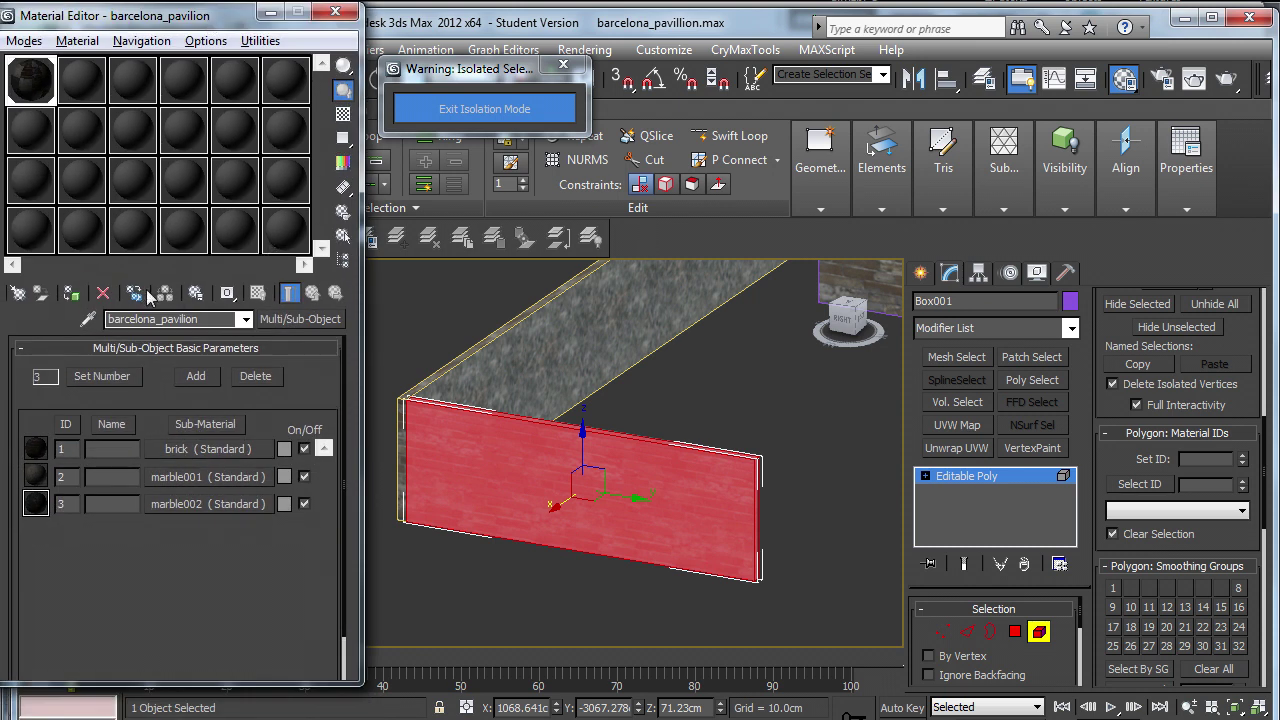
{"action": "scroll", "coordinate": [608, 500], "scroll_direction": "up", "scroll_amount": 5}
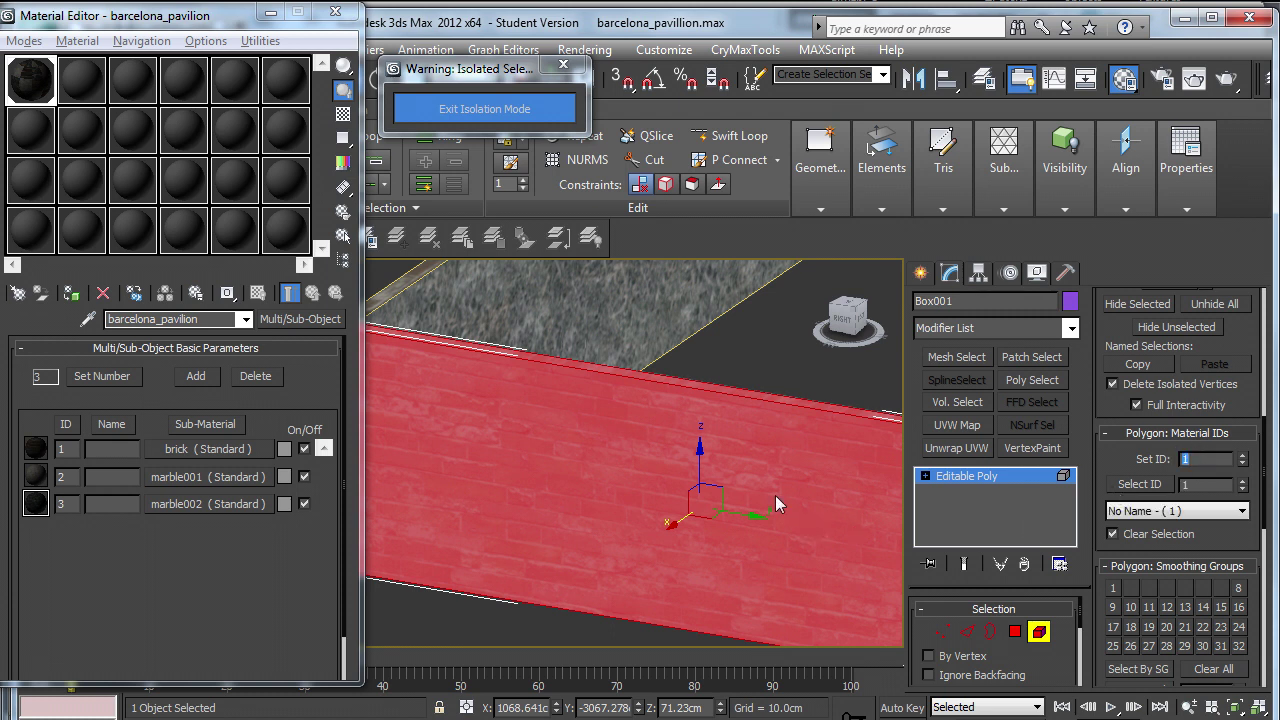
Clear all smoothing groups on the Box001 element and auto smooth it with a 45.0 threshold.
{"action": "middle_click_drag", "start_coordinate": [775, 495], "coordinate": [808, 517], "text": "alt"}
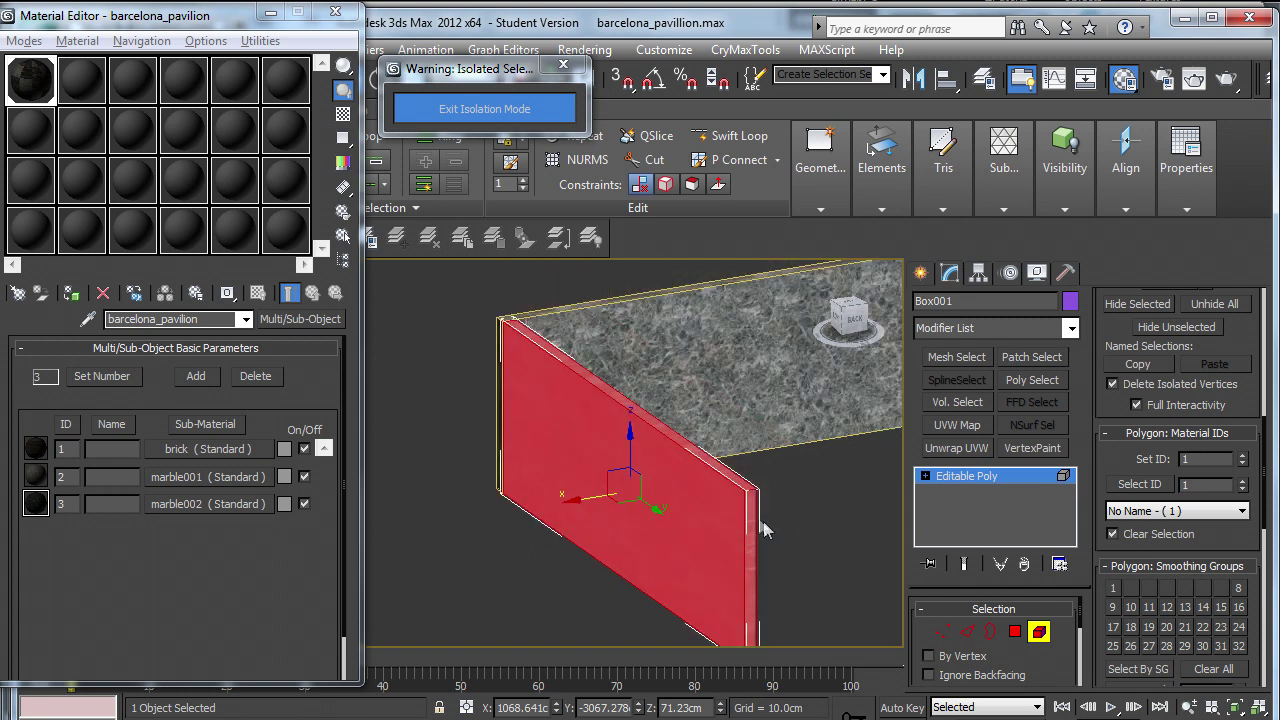
{"action": "middle_click_drag", "start_coordinate": [717, 450], "coordinate": [722, 467]}
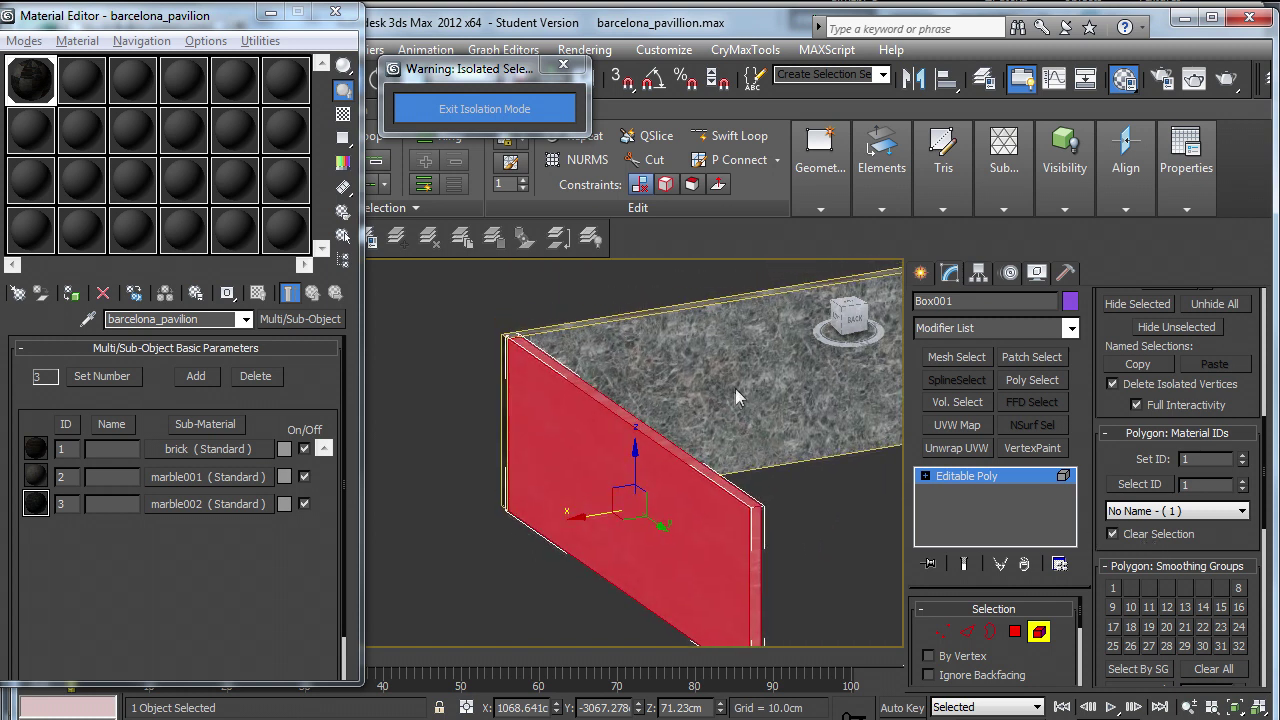
{"action": "scroll", "coordinate": [1170, 592], "scroll_direction": "down", "scroll_amount": 2}
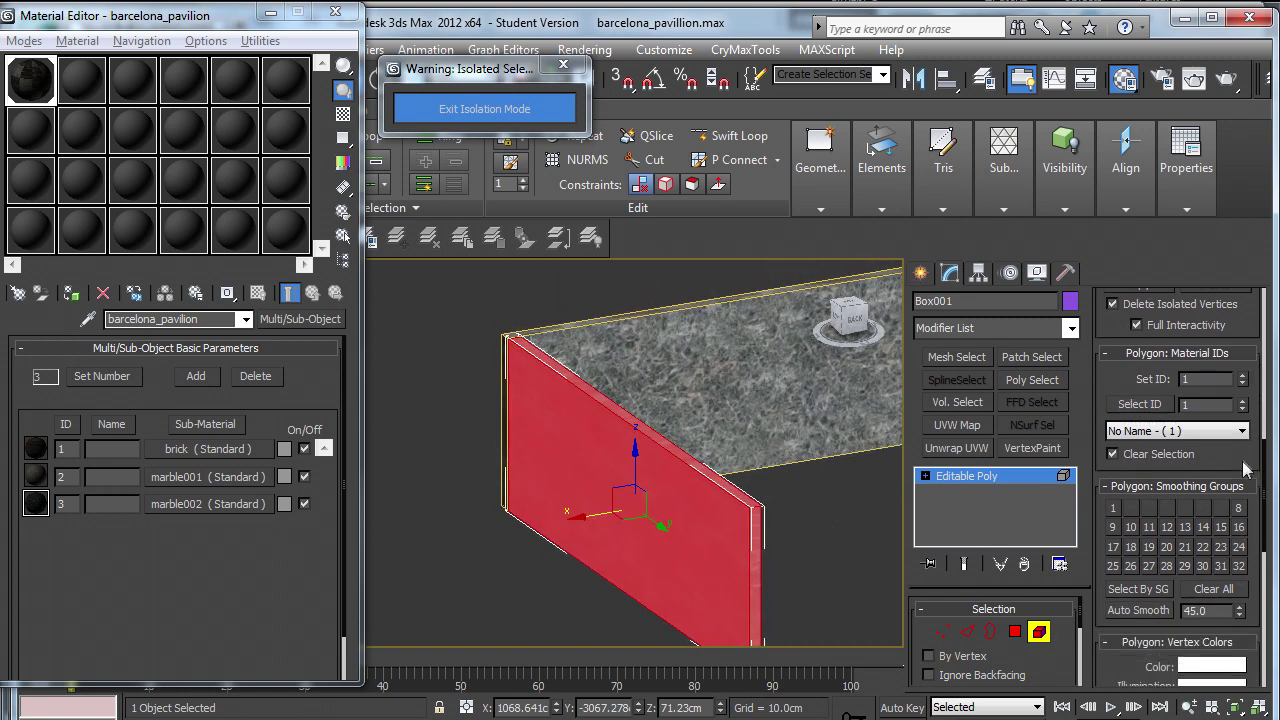
{"action": "left_click", "coordinate": [1206, 588]}
{"action": "left_click", "coordinate": [1133, 609]}
{"action": "left_click", "coordinate": [1039, 631]}
Select the whole element of the long wall Box002 and set its material ID to 2 for marble001.
{"action": "middle_click_drag", "start_coordinate": [712, 473], "coordinate": [710, 493]}
{"action": "scroll", "coordinate": [710, 493], "scroll_direction": "down", "scroll_amount": 3}
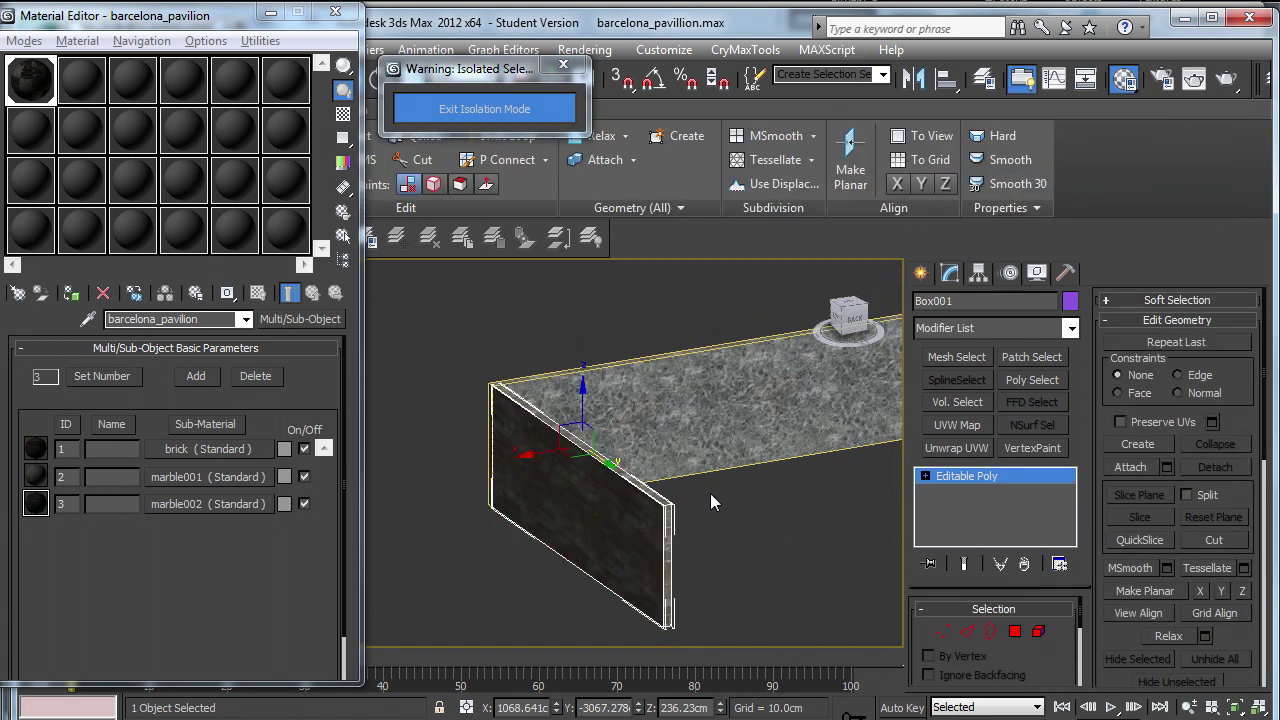
{"action": "left_click", "coordinate": [713, 433]}
{"action": "middle_click_drag", "start_coordinate": [625, 459], "coordinate": [515, 490], "text": "alt"}
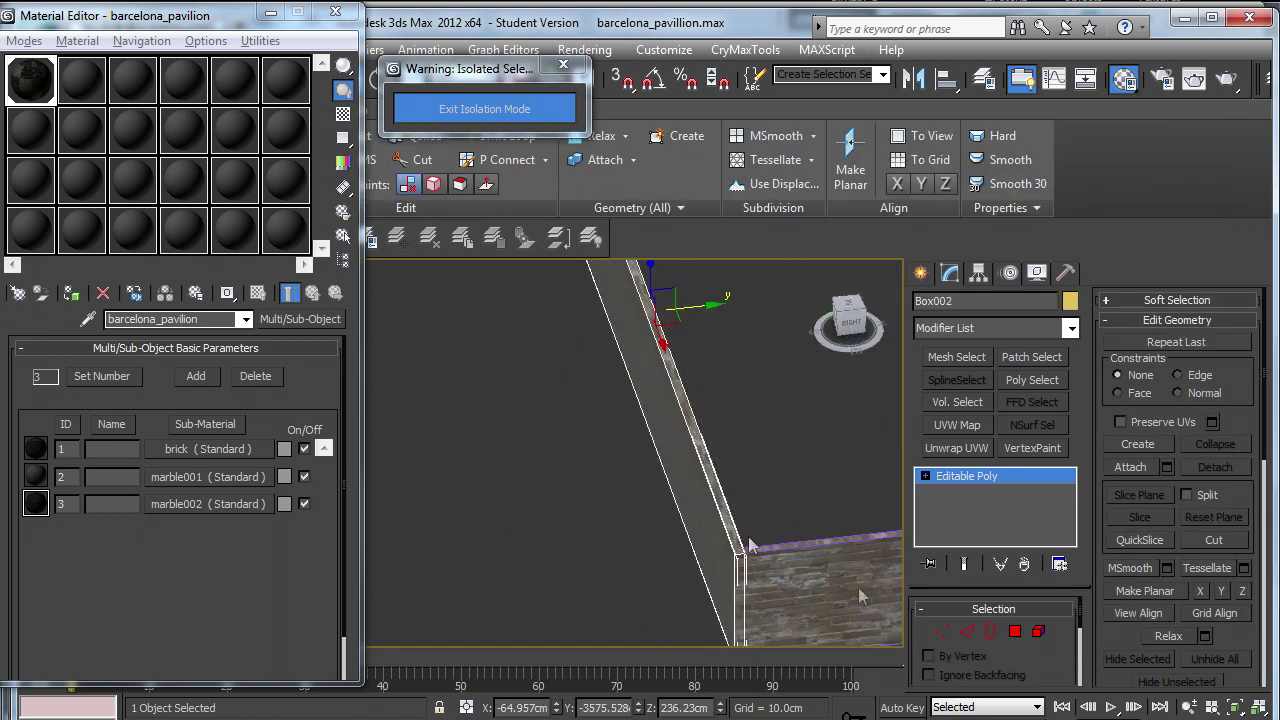
{"action": "left_click", "coordinate": [1038, 632]}
{"action": "left_click", "coordinate": [710, 534]}
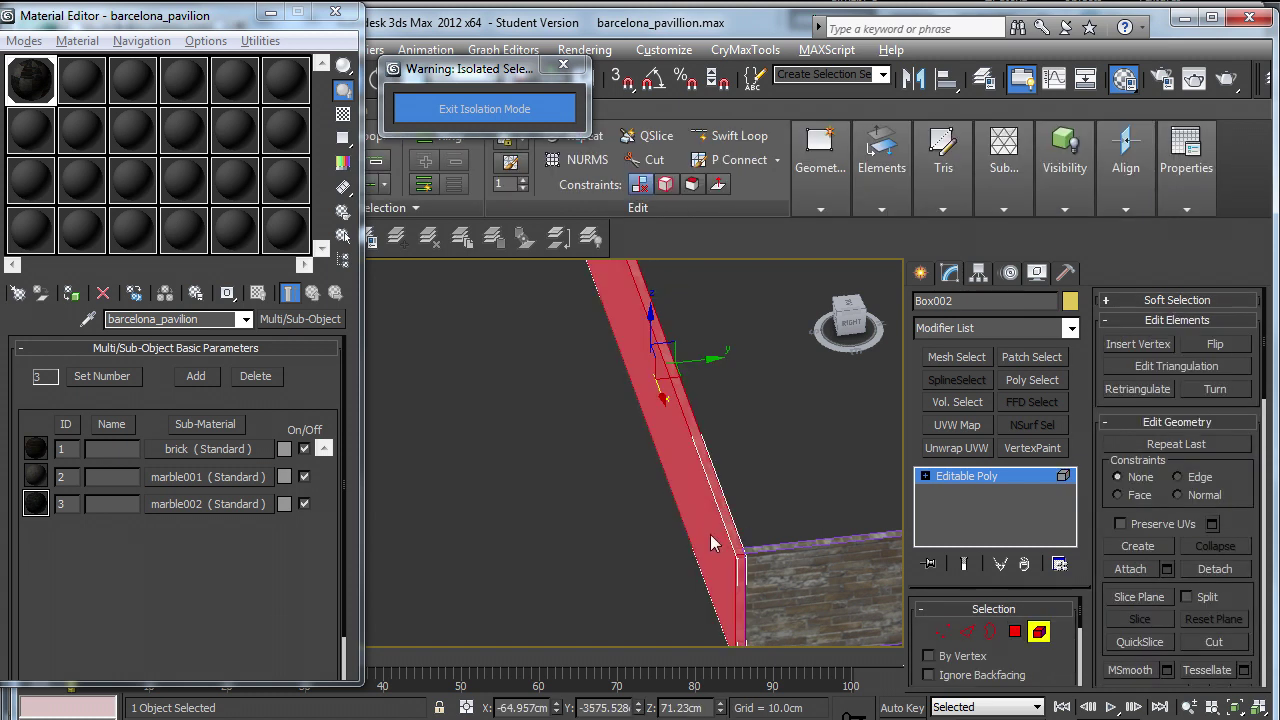
{"action": "middle_click_drag", "start_coordinate": [710, 534], "coordinate": [738, 508], "text": "alt"}
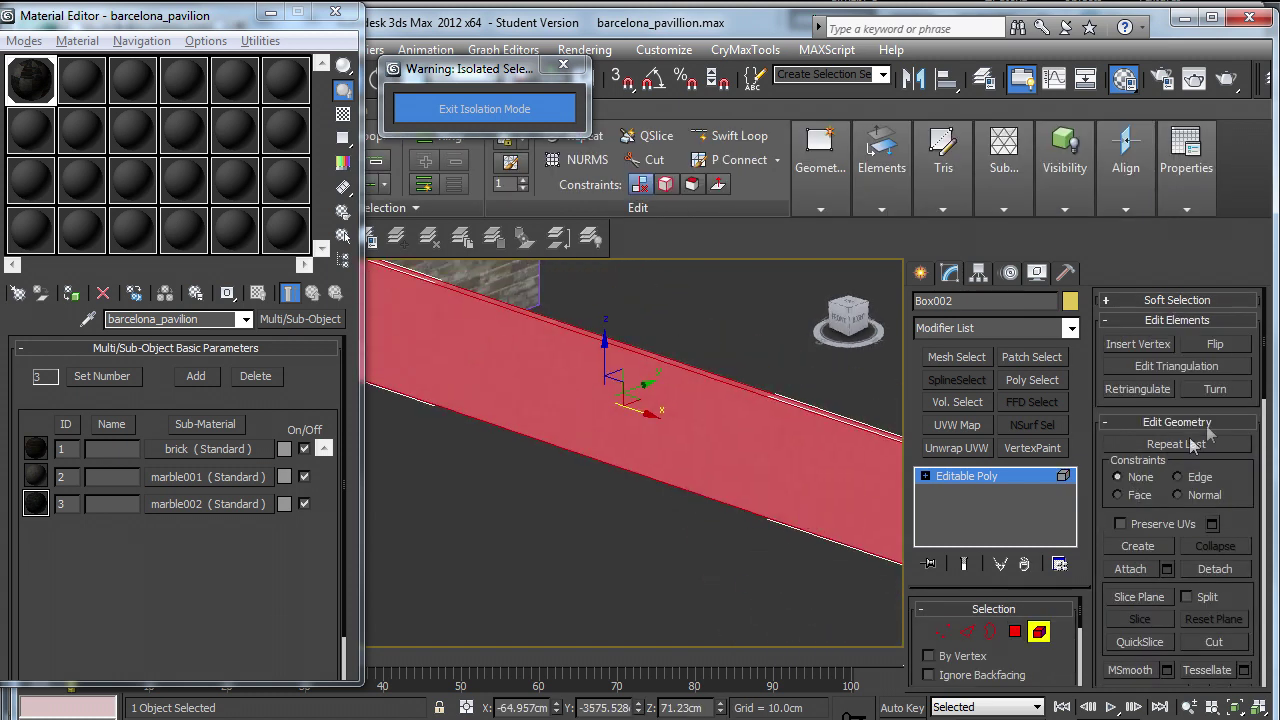
{"action": "scroll", "coordinate": [1200, 483], "scroll_direction": "down", "scroll_amount": 10}
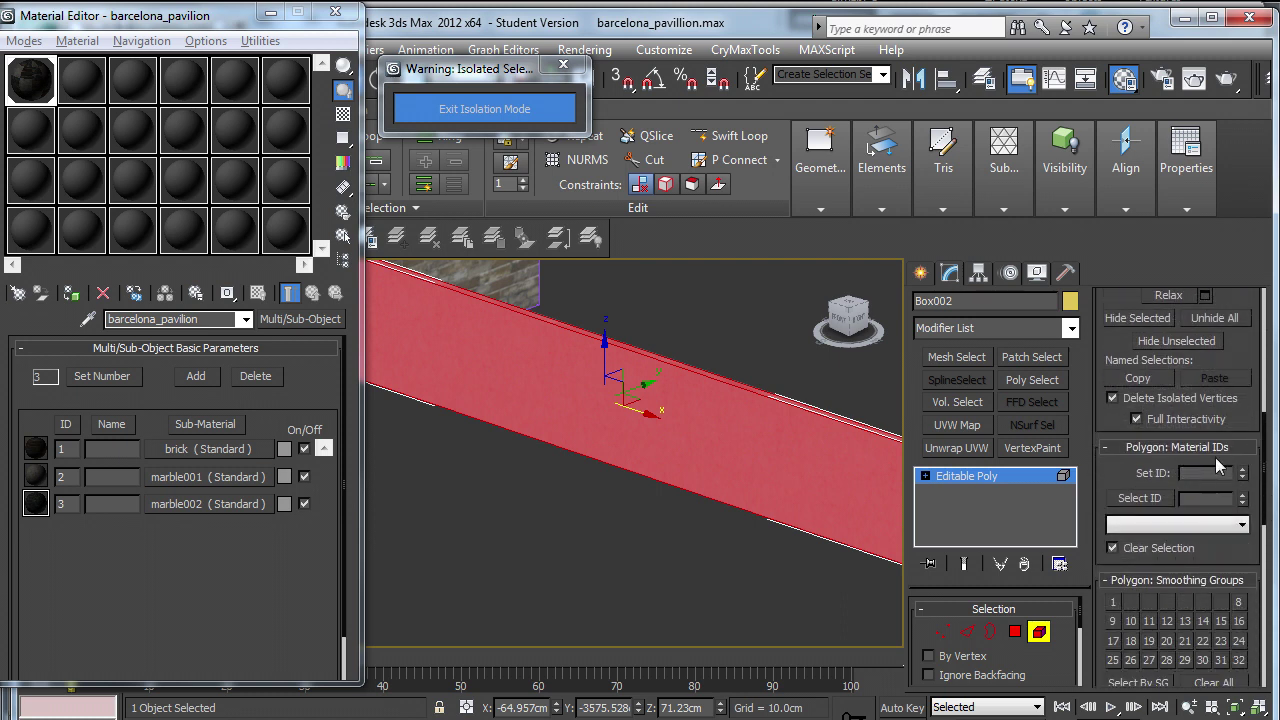
{"action": "type", "text": "2"}
{"action": "key", "text": "Return"}
Clear all smoothing groups on the Box002 element and auto smooth it with a 45.0 threshold.
{"action": "middle_click_drag", "start_coordinate": [715, 470], "coordinate": [706, 488]}
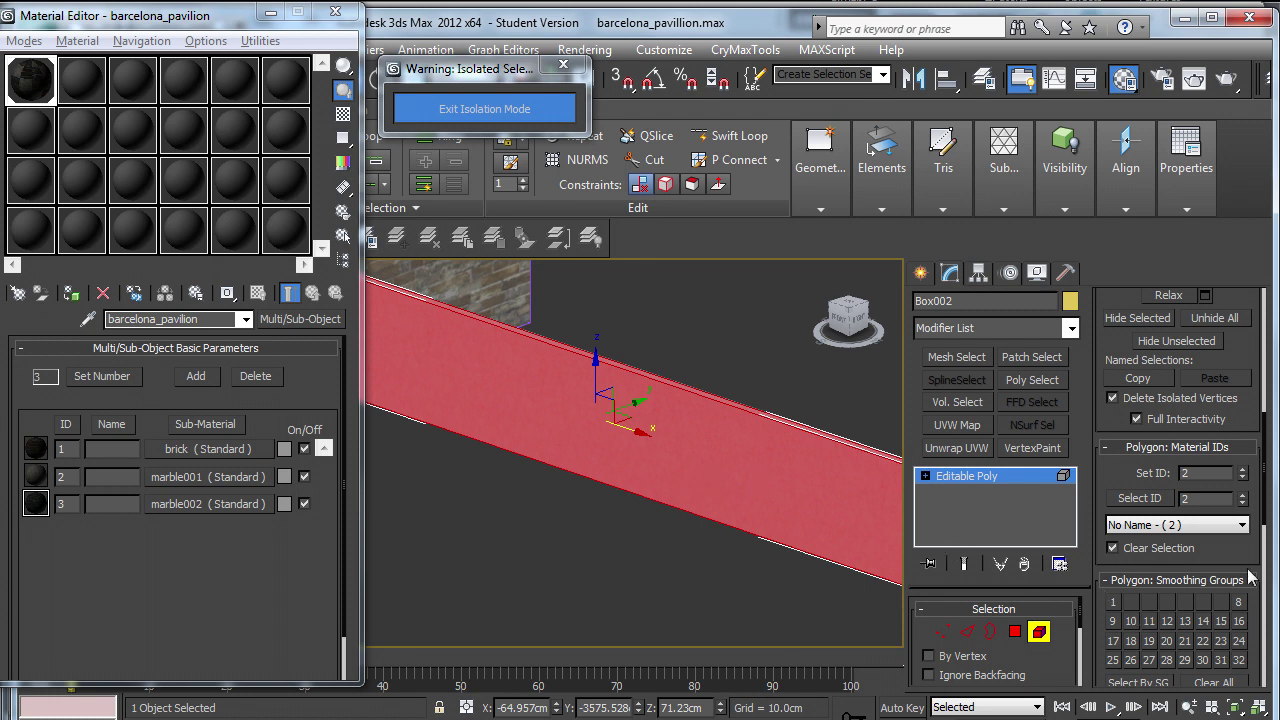
{"action": "scroll", "coordinate": [1222, 541], "scroll_direction": "down", "scroll_amount": 5}
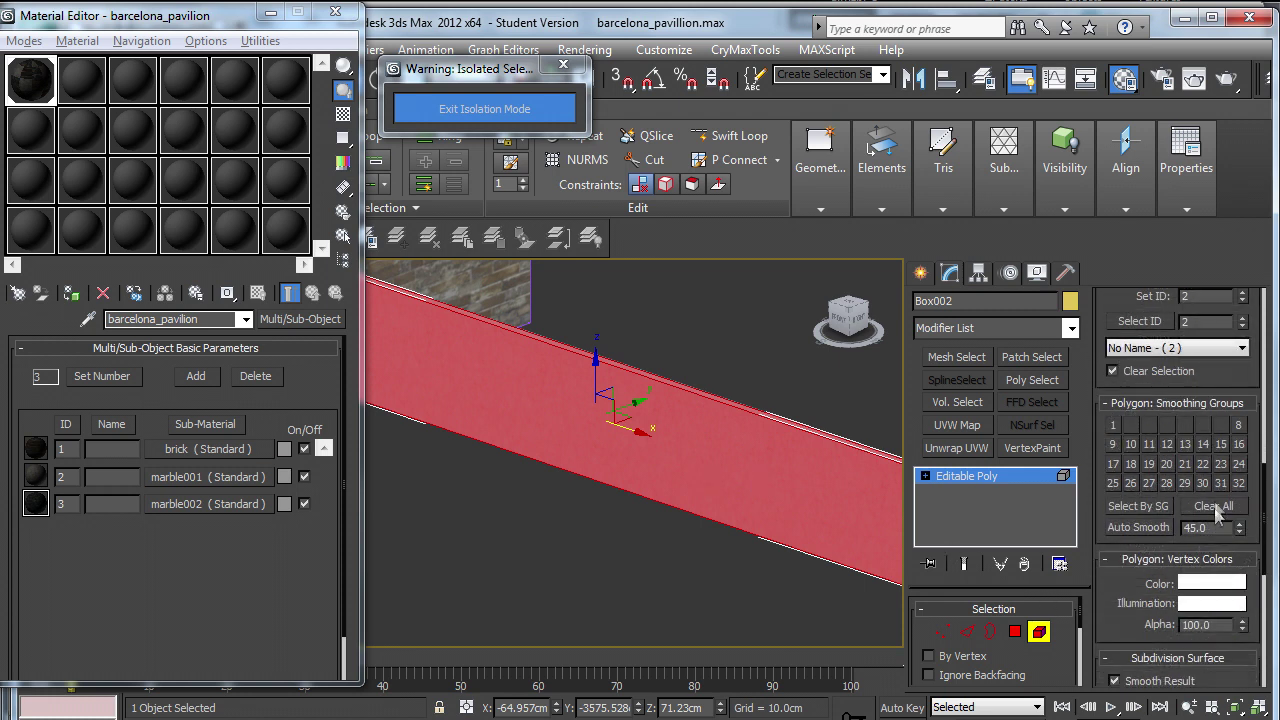
{"action": "left_click", "coordinate": [1136, 526]}
{"action": "middle_click_drag", "start_coordinate": [704, 466], "coordinate": [820, 594]}
{"action": "left_click", "coordinate": [1042, 633]}
Select the whole element of the wall Box003 and set its material ID to 3 for marble002.
{"action": "middle_click_drag", "start_coordinate": [591, 479], "coordinate": [735, 554]}
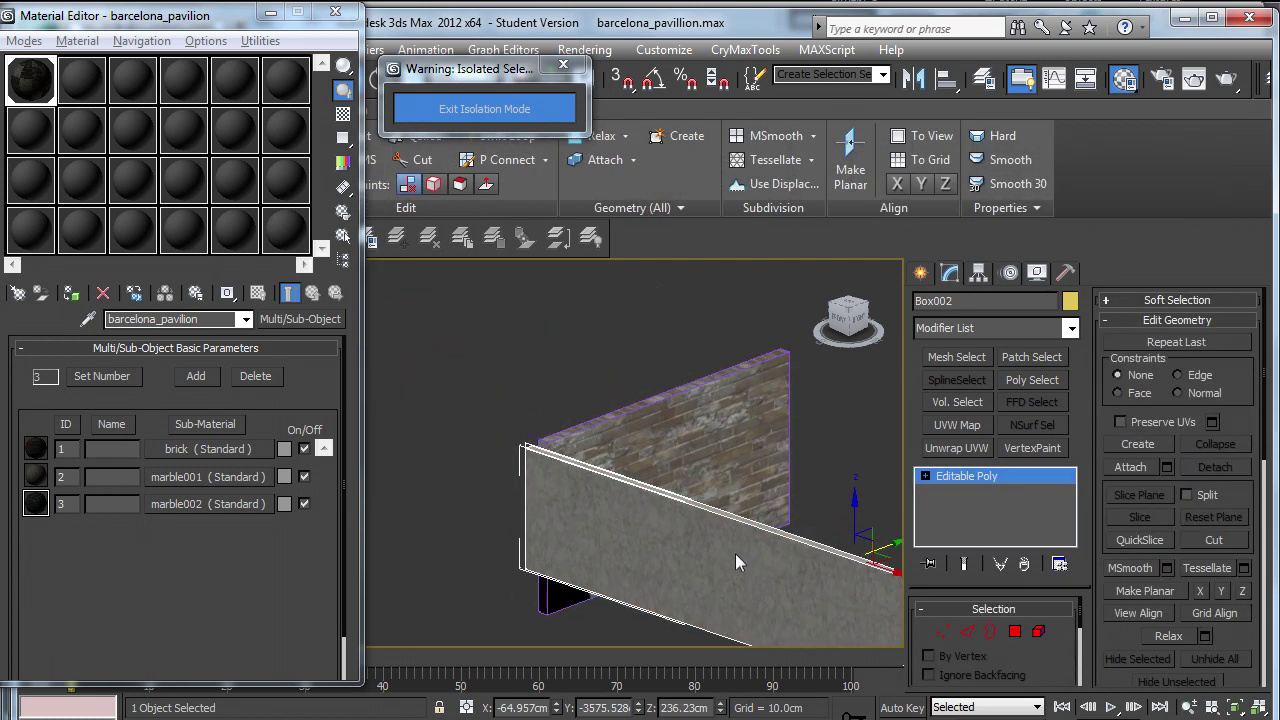
{"action": "left_click", "coordinate": [726, 474]}
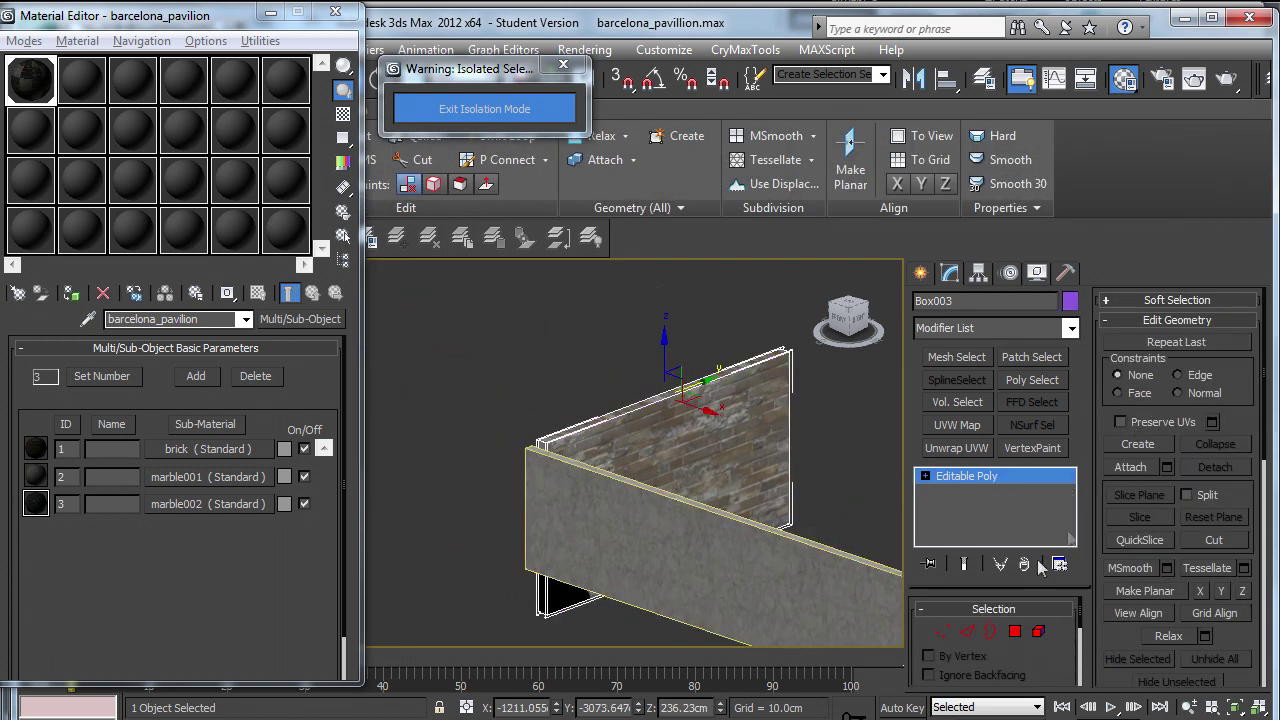
{"action": "left_click", "coordinate": [1038, 633]}
{"action": "left_click", "coordinate": [751, 451]}
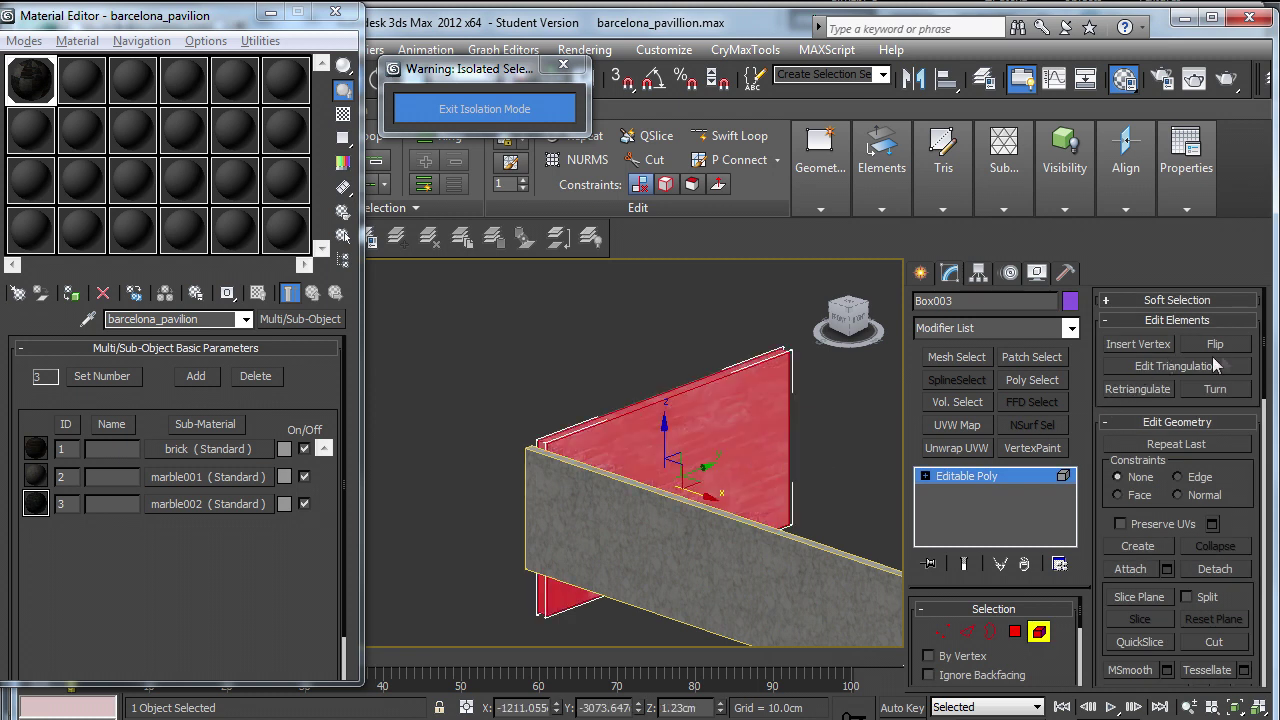
{"action": "left_click_drag", "start_coordinate": [1262, 340], "coordinate": [1266, 462]}
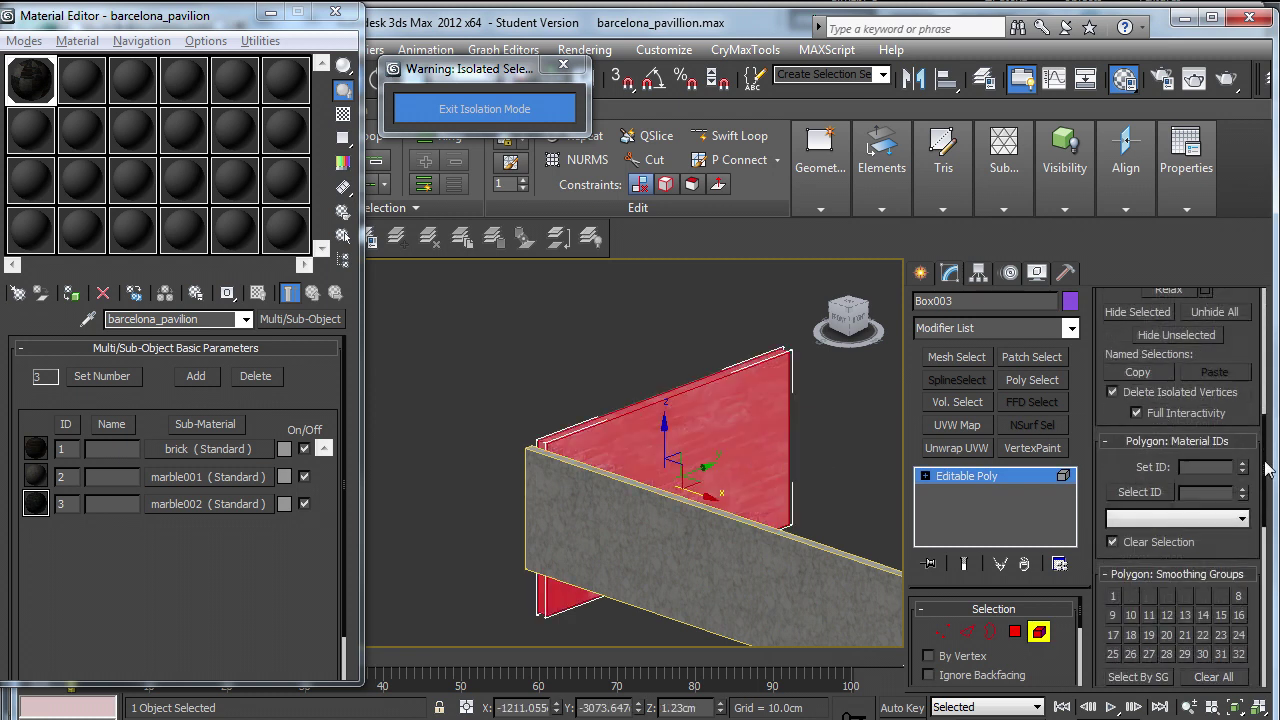
{"action": "left_click", "coordinate": [1205, 467]}
{"action": "type", "text": "3"}
{"action": "key", "text": "Return"}
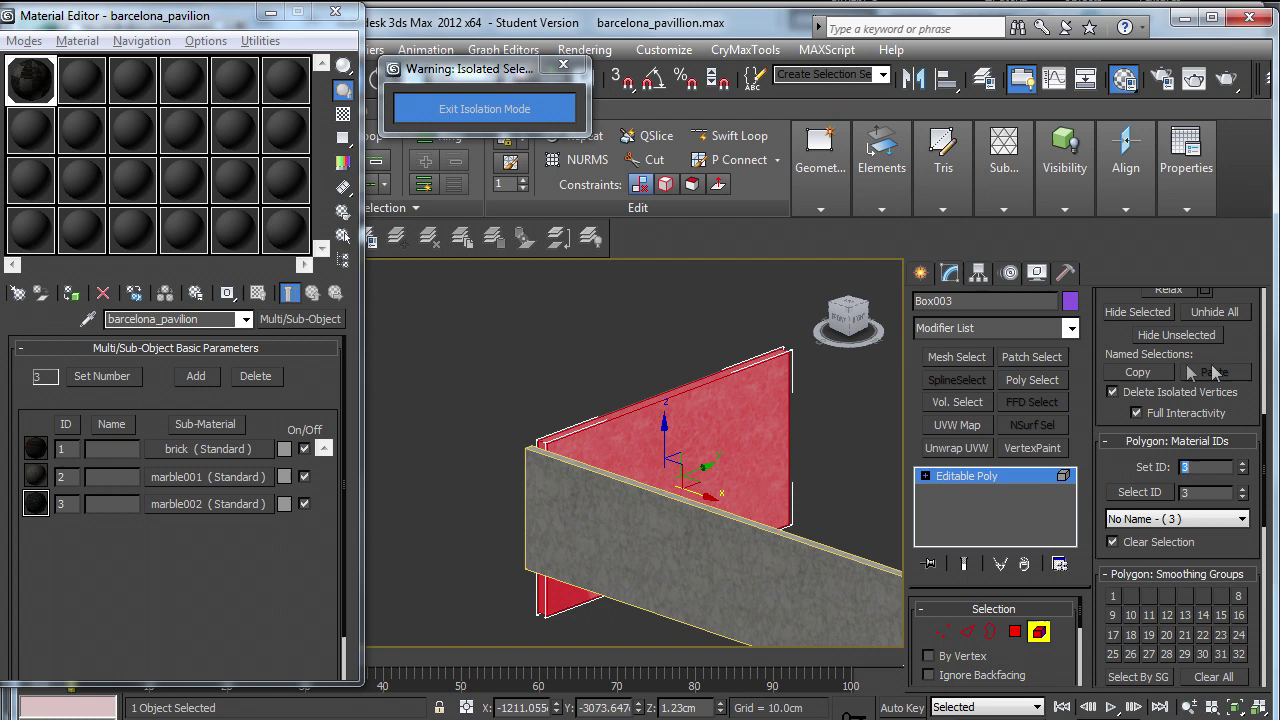
Clear all smoothing groups on the Box003 element and auto smooth it with a 45.0 threshold, then leave element editing.
{"action": "scroll", "coordinate": [1214, 522], "scroll_direction": "down", "scroll_amount": 3}
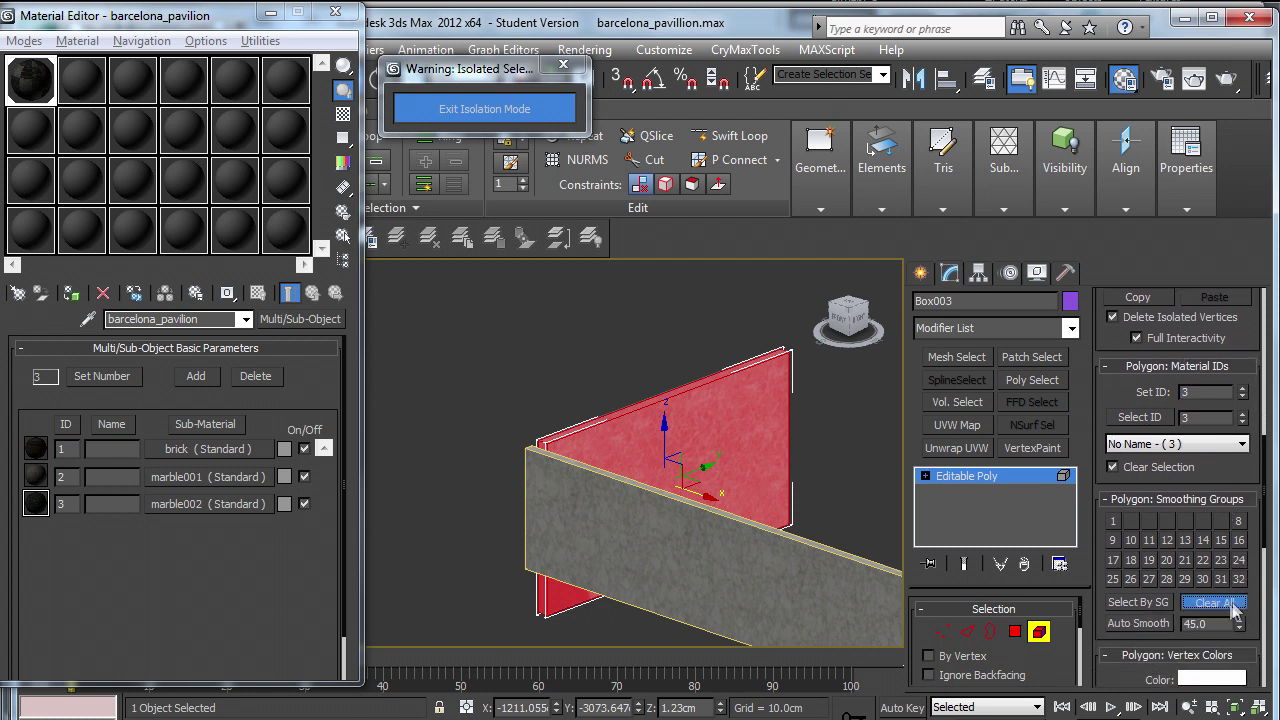
{"action": "left_click", "coordinate": [1038, 631]}
{"action": "scroll", "coordinate": [606, 462], "scroll_direction": "down", "scroll_amount": 2}
{"action": "middle_click_drag", "start_coordinate": [655, 498], "coordinate": [880, 490]}
{"action": "middle_click_drag", "start_coordinate": [655, 462], "coordinate": [790, 556], "text": "alt"}
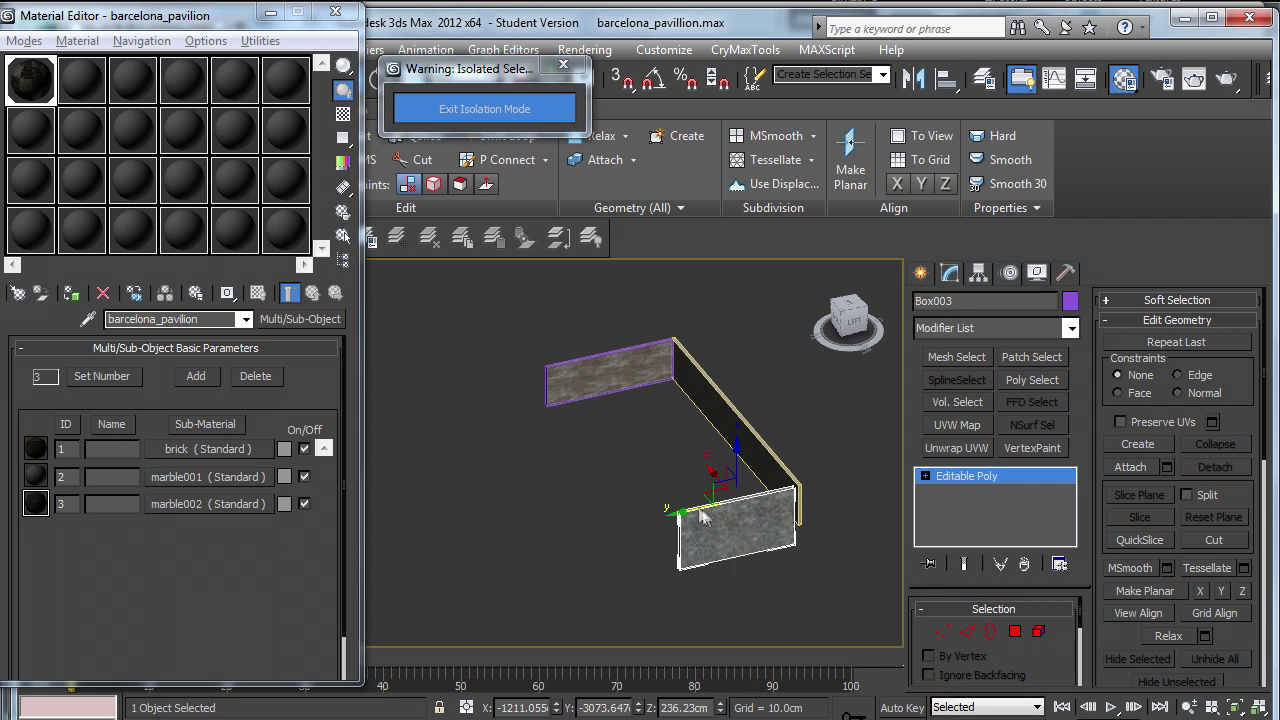
{"action": "middle_click_drag", "start_coordinate": [720, 483], "coordinate": [613, 543], "text": "alt"}
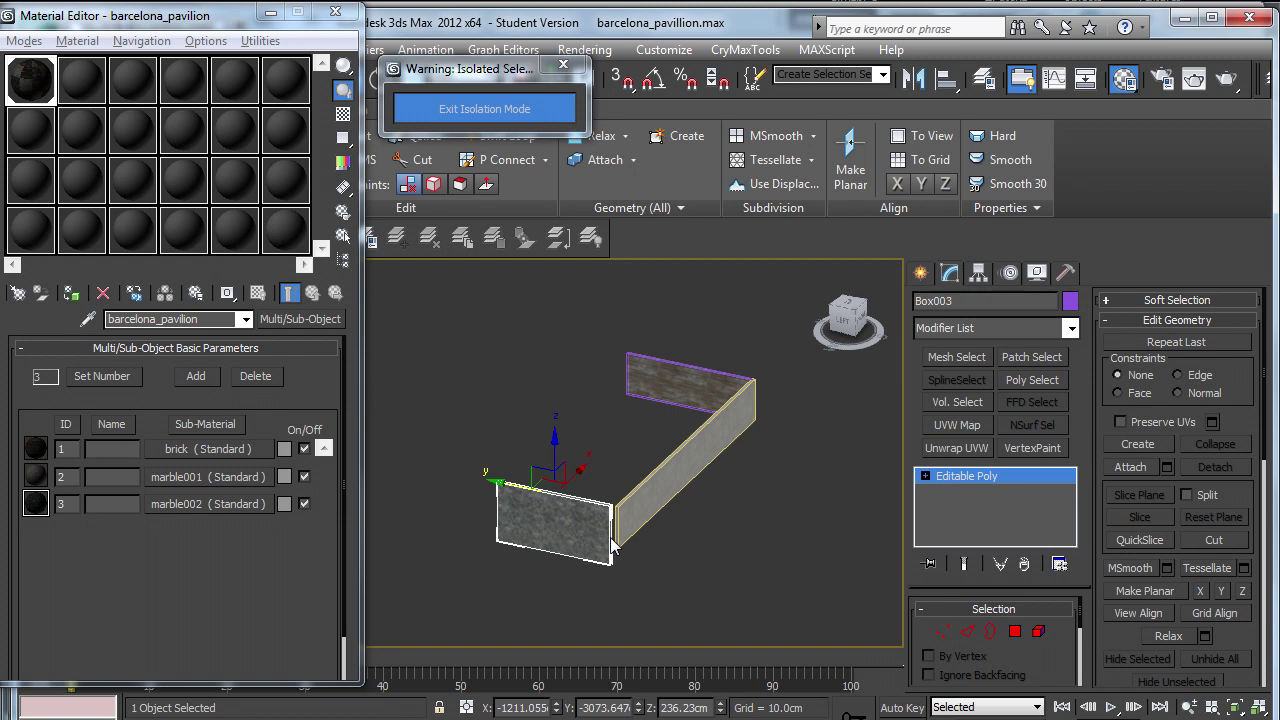
{"action": "middle_click_drag", "start_coordinate": [630, 530], "coordinate": [607, 555], "text": "alt"}
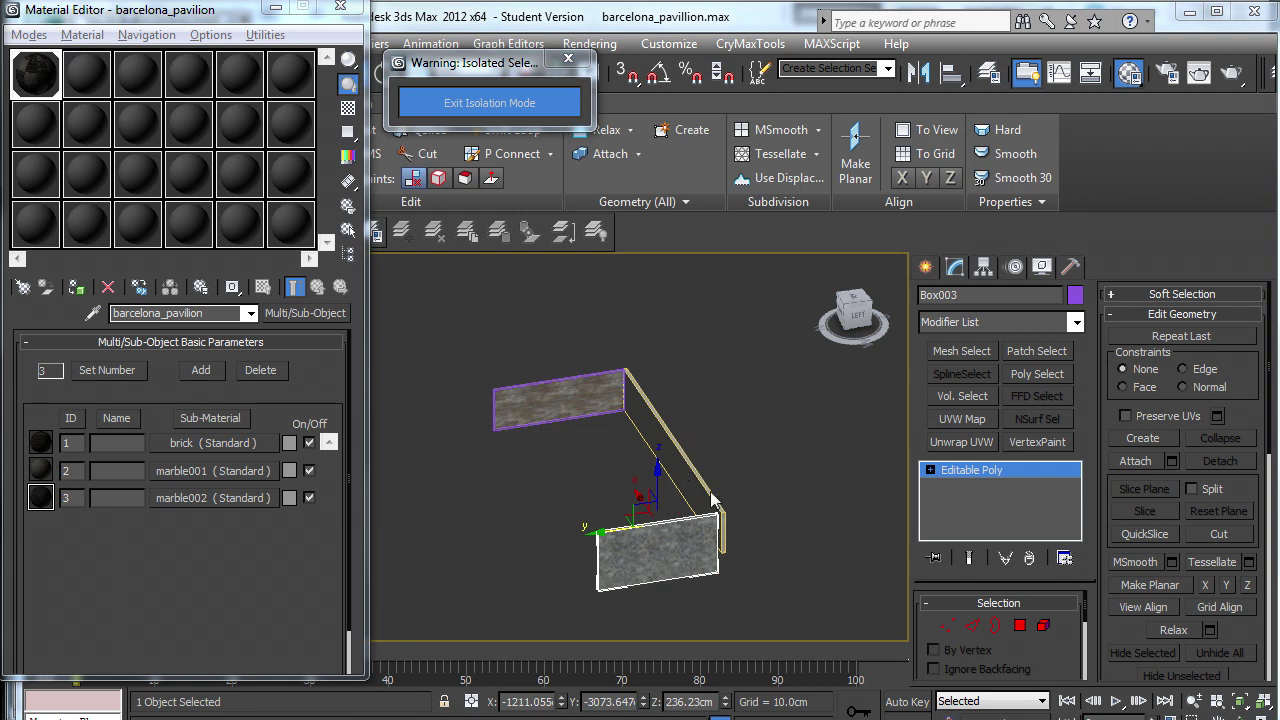
Create a small dummy helper in the space between the walls and name it barcelona_pavilion.
{"action": "left_click", "coordinate": [927, 268]}
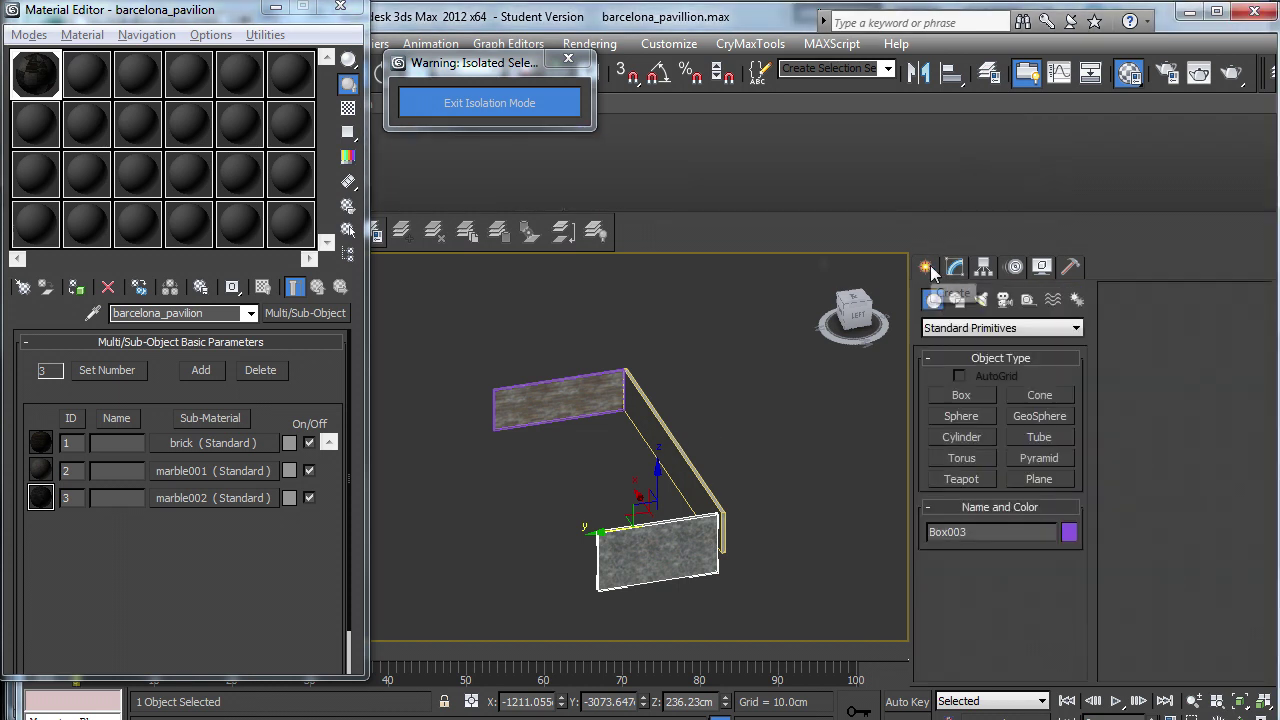
{"action": "left_click", "coordinate": [1028, 300]}
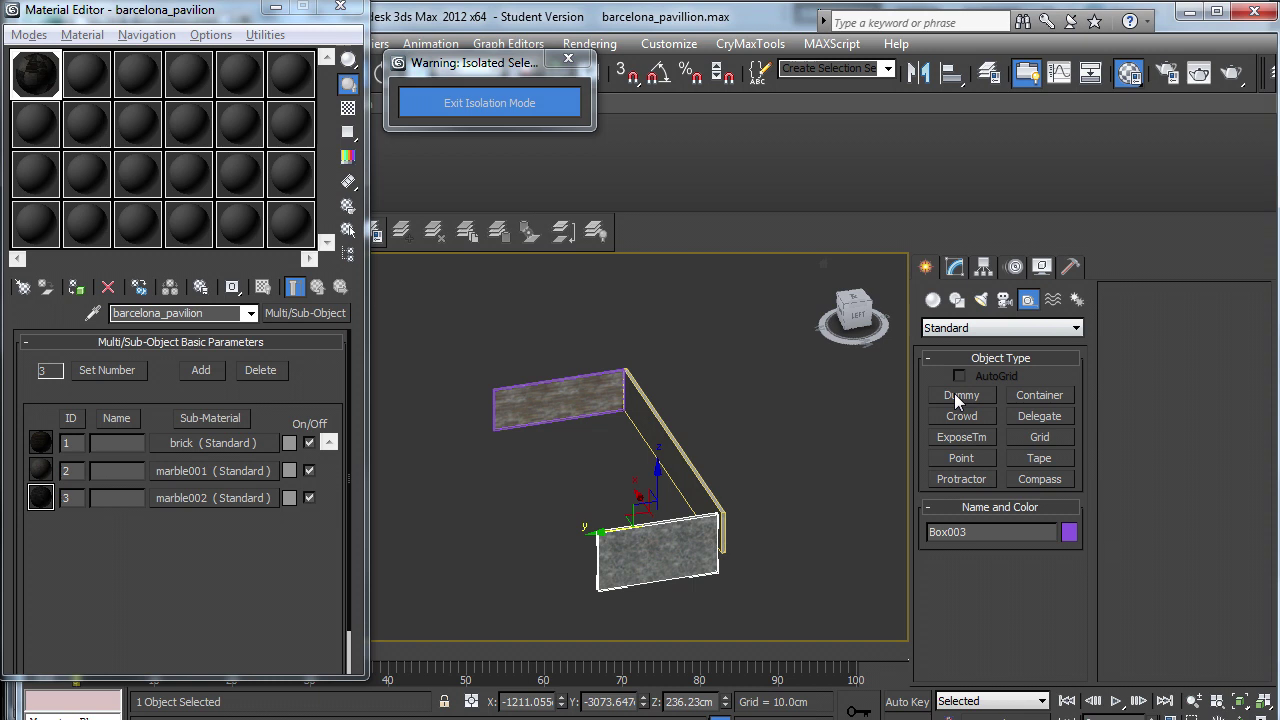
{"action": "left_click", "coordinate": [954, 395]}
{"action": "left_click_drag", "start_coordinate": [570, 476], "coordinate": [588, 484]}
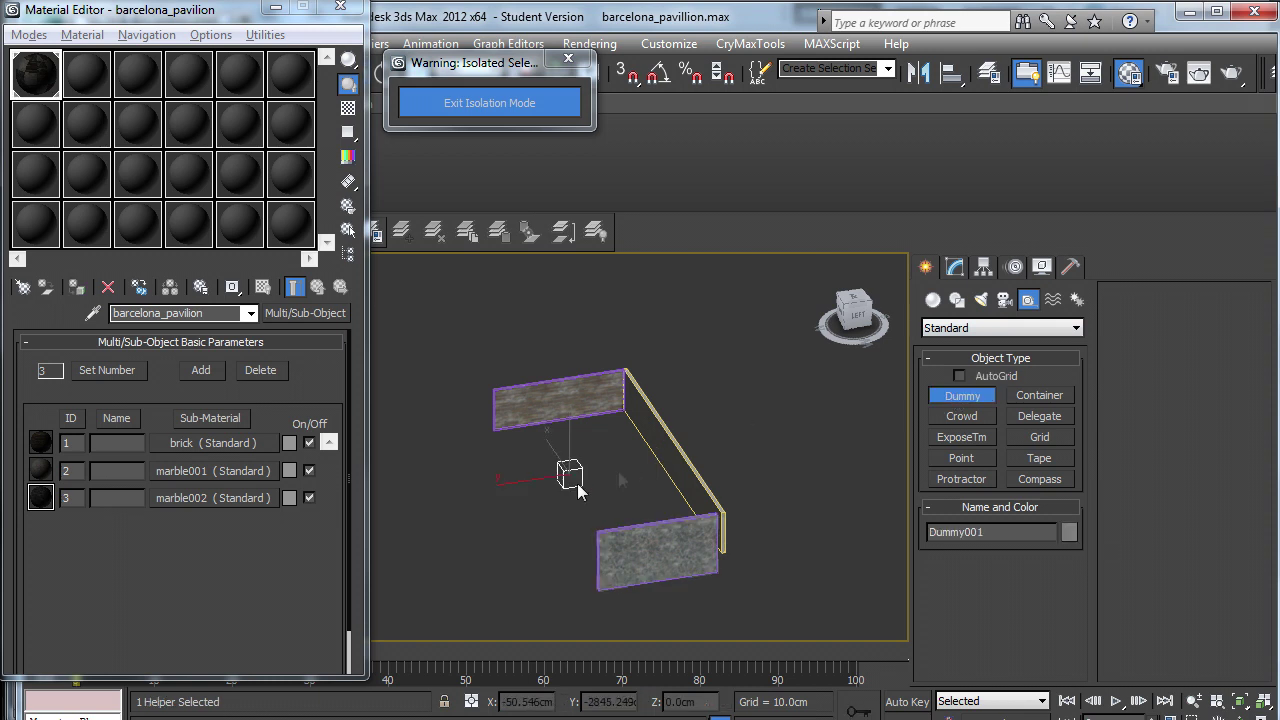
{"action": "double_click", "coordinate": [995, 532]}
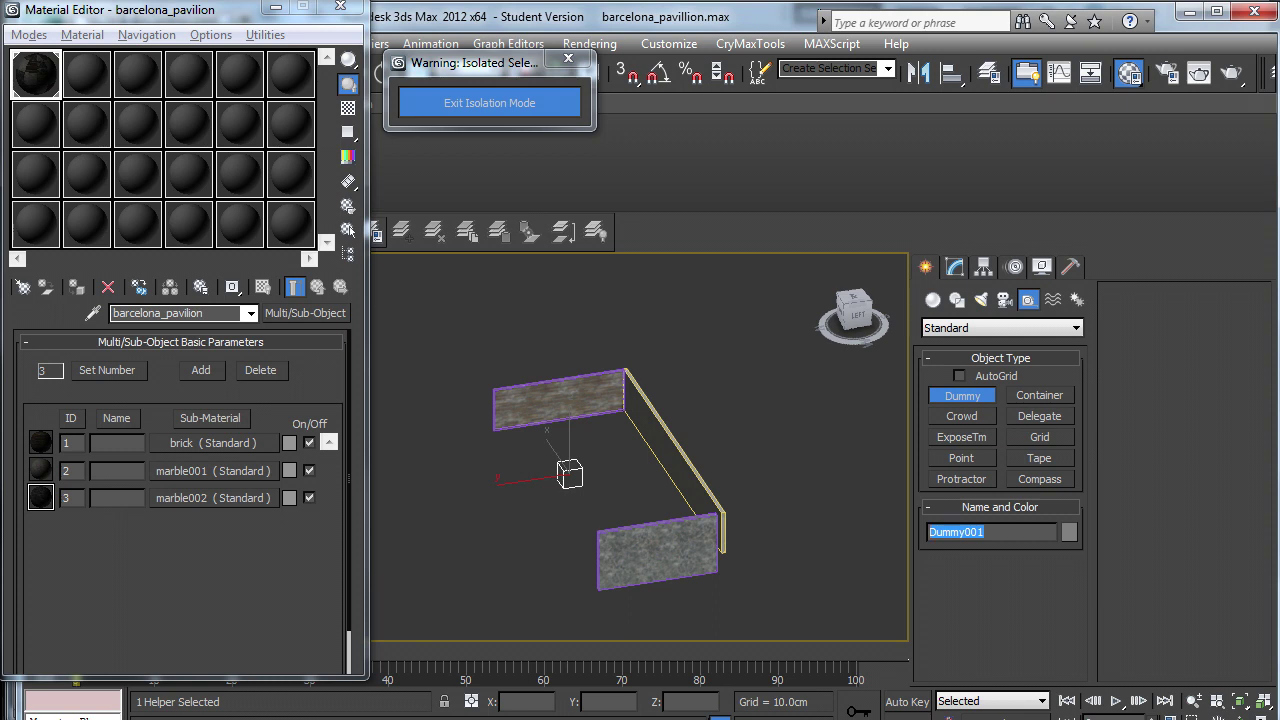
{"action": "type", "text": "barcelona_pavilion"}
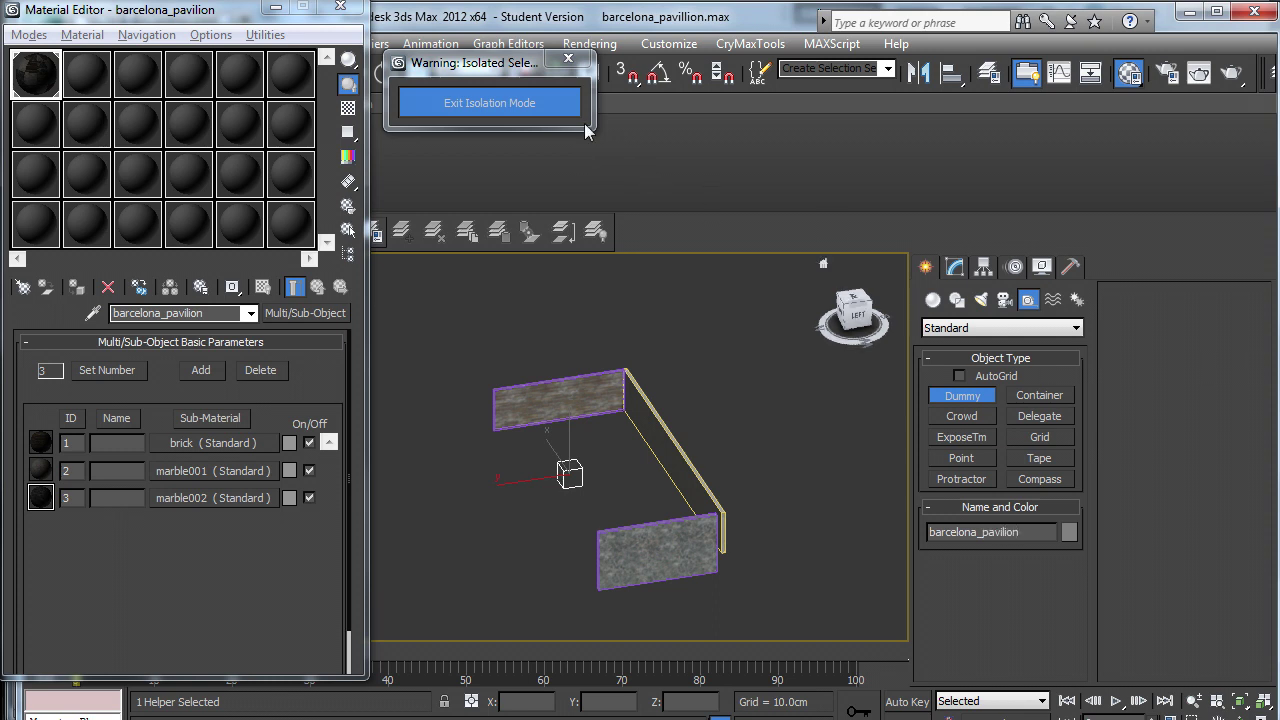
Close the Material Editor and move the barcelona_pavilion dummy to the origin at X 0, Y 0, Z 0.
{"action": "left_click_drag", "start_coordinate": [234, 16], "coordinate": [210, 76]}
{"action": "left_click", "coordinate": [313, 67]}
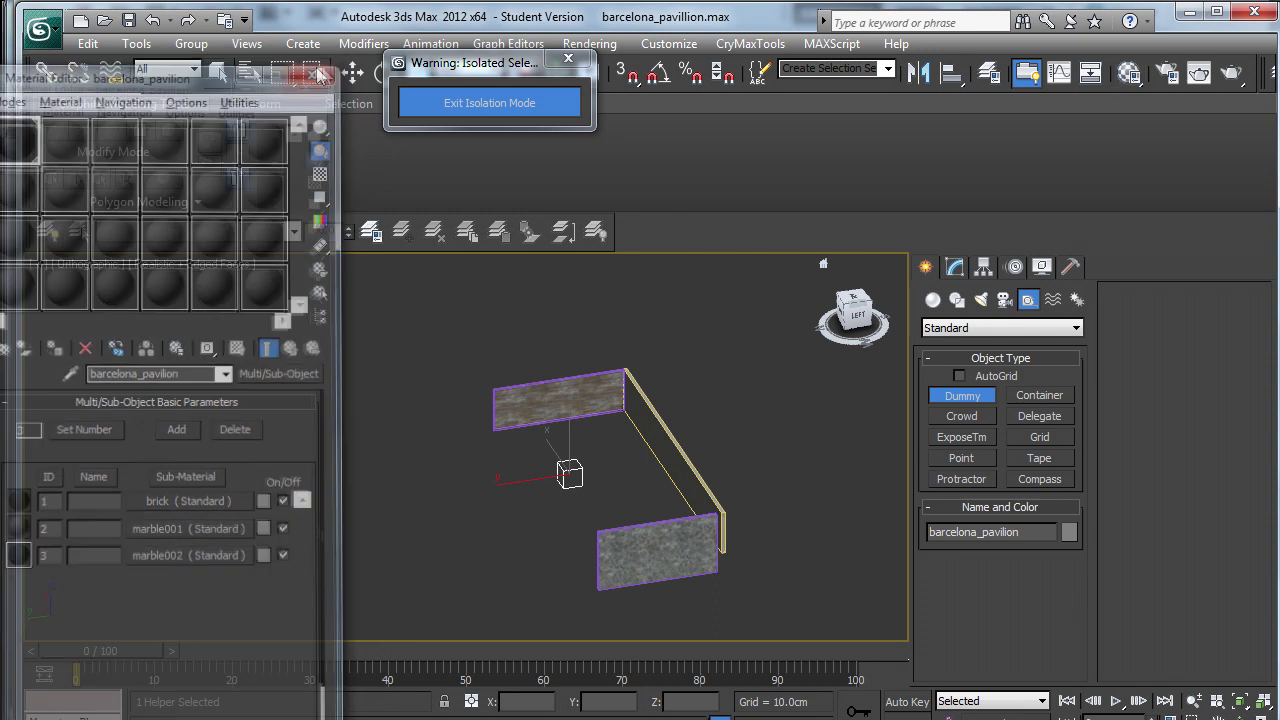
{"action": "left_click", "coordinate": [352, 71]}
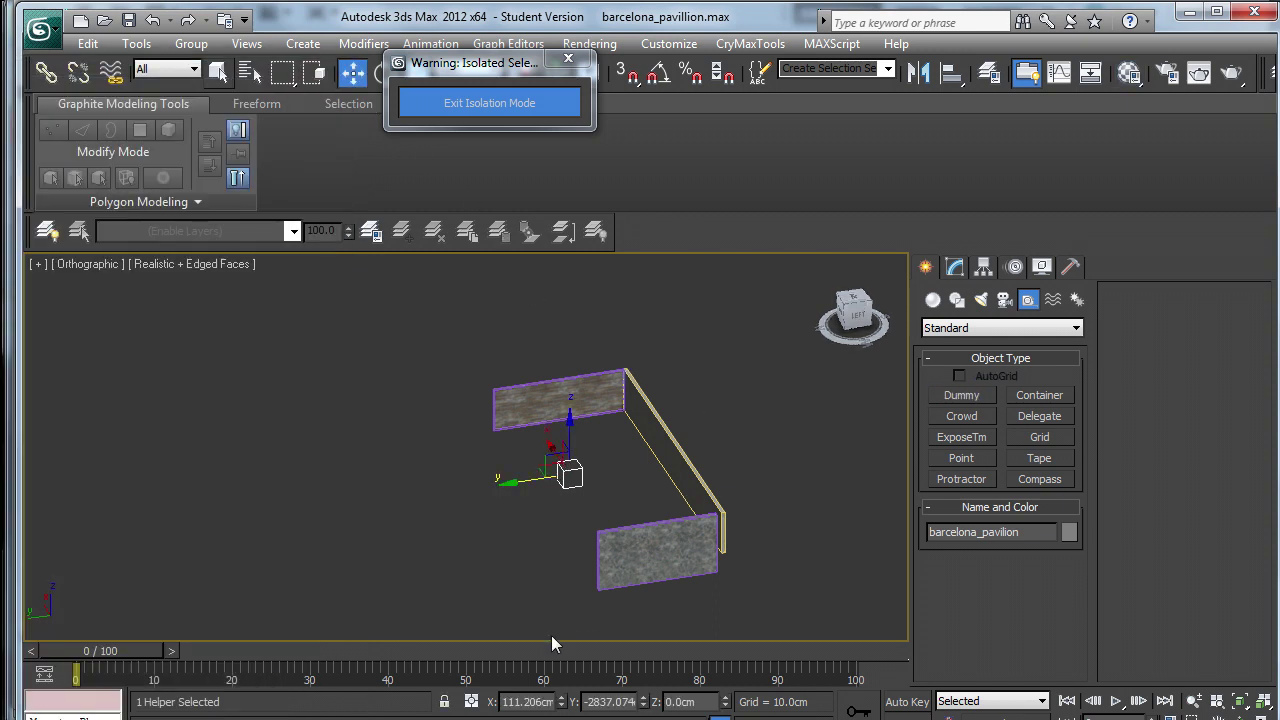
{"action": "left_click", "coordinate": [508, 702]}
{"action": "type", "text": "0"}
{"action": "key", "text": "Tab"}
{"action": "type", "text": "0"}
{"action": "key", "text": "Tab"}
{"action": "type", "text": "0"}
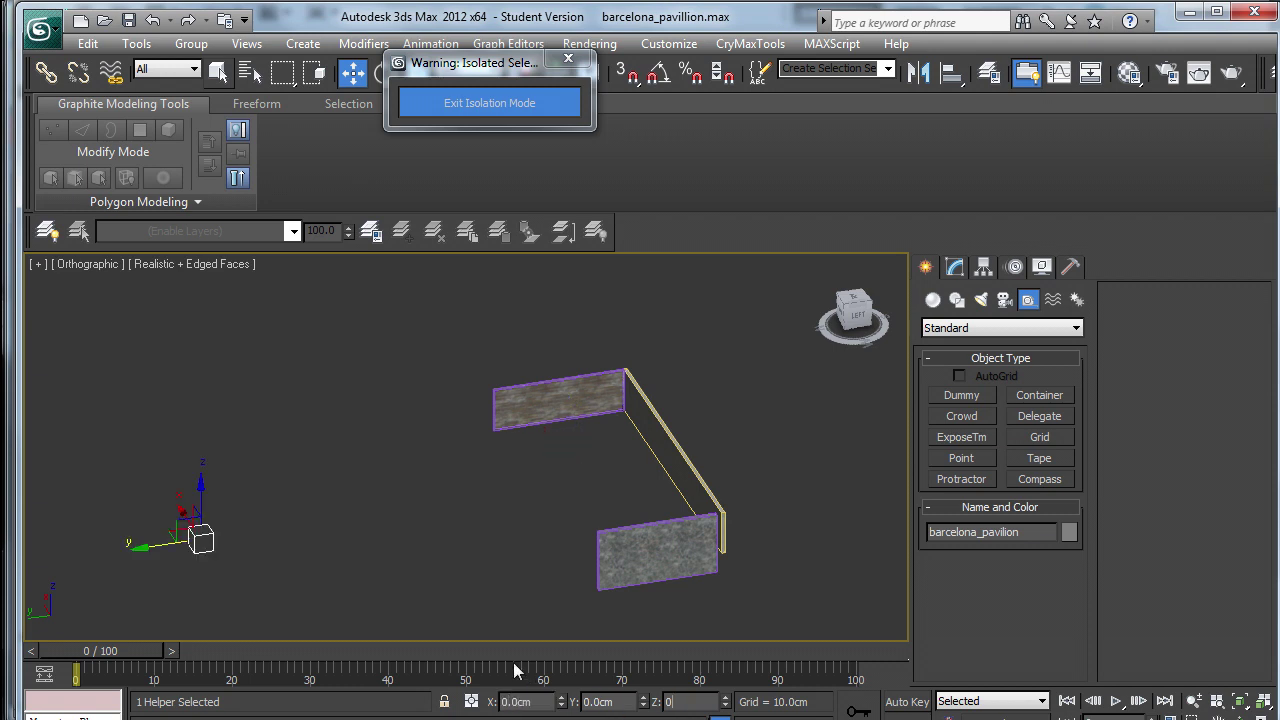
{"action": "key", "text": "Tab"}
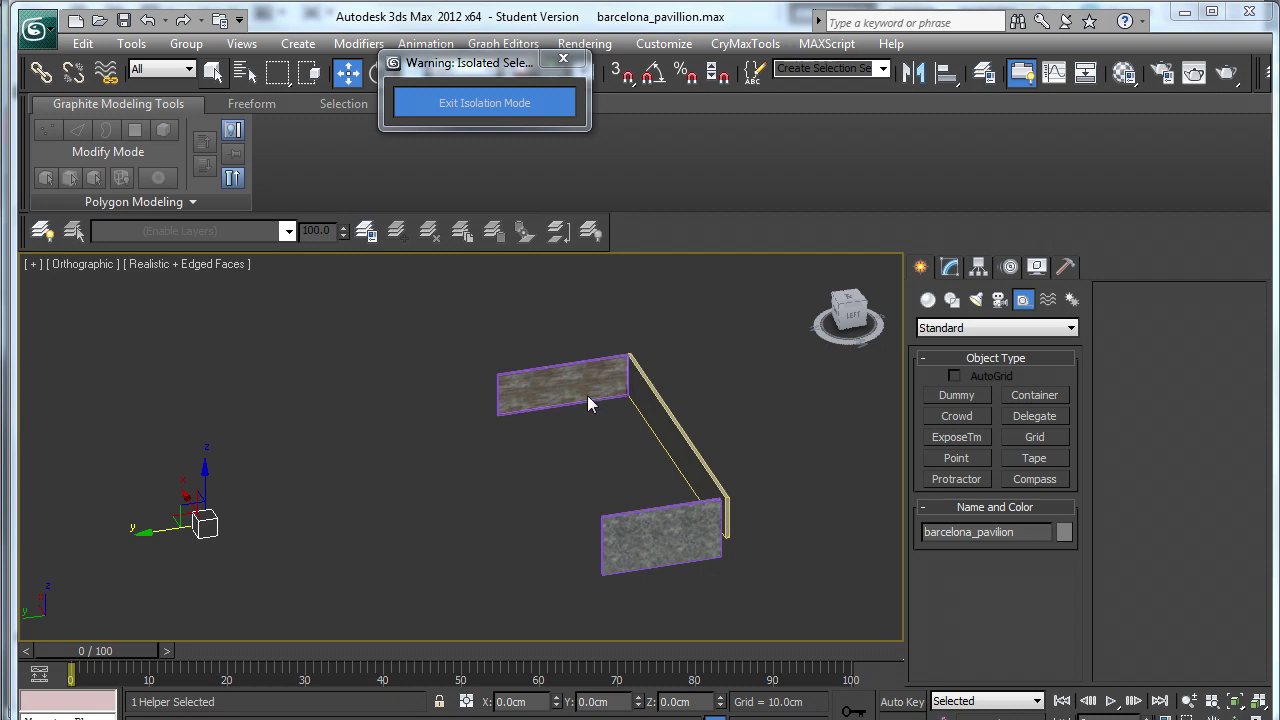
Select all three walls and link them to the barcelona_pavilion dummy as their parent.
{"action": "left_click", "coordinate": [587, 395]}
{"action": "left_click", "coordinate": [677, 433], "text": "ctrl"}
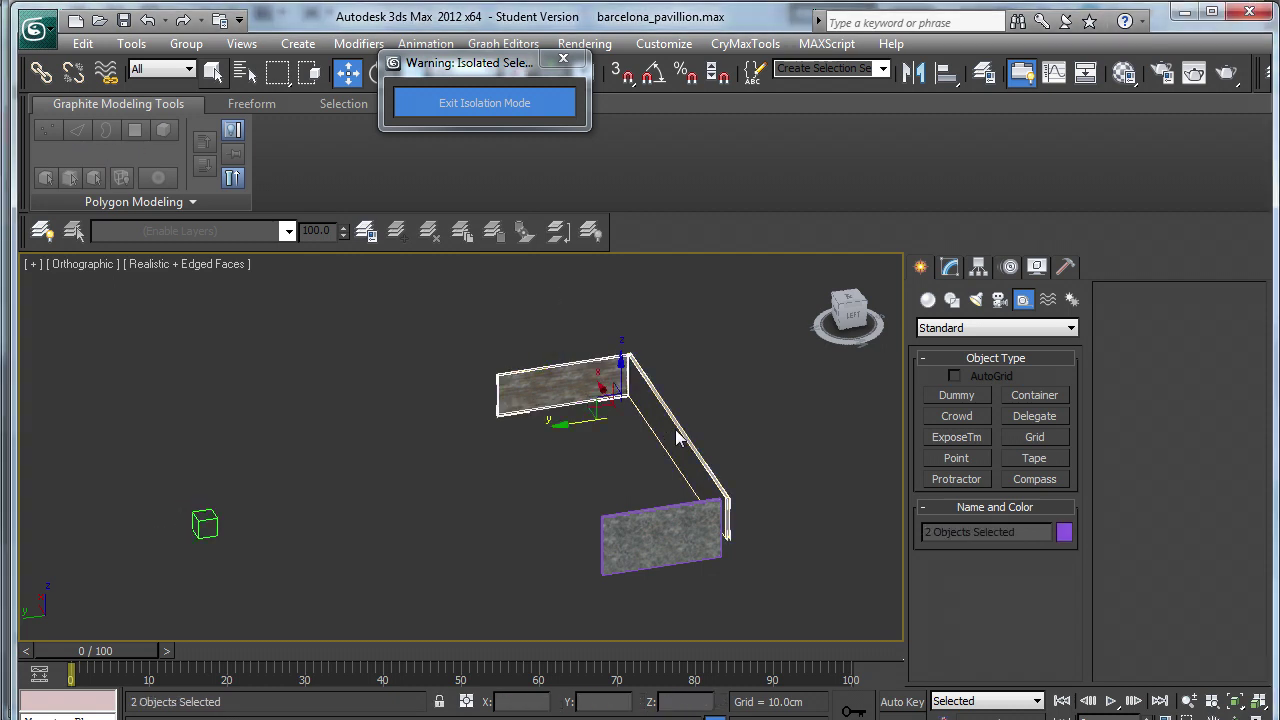
{"action": "left_click", "coordinate": [675, 515], "text": "ctrl"}
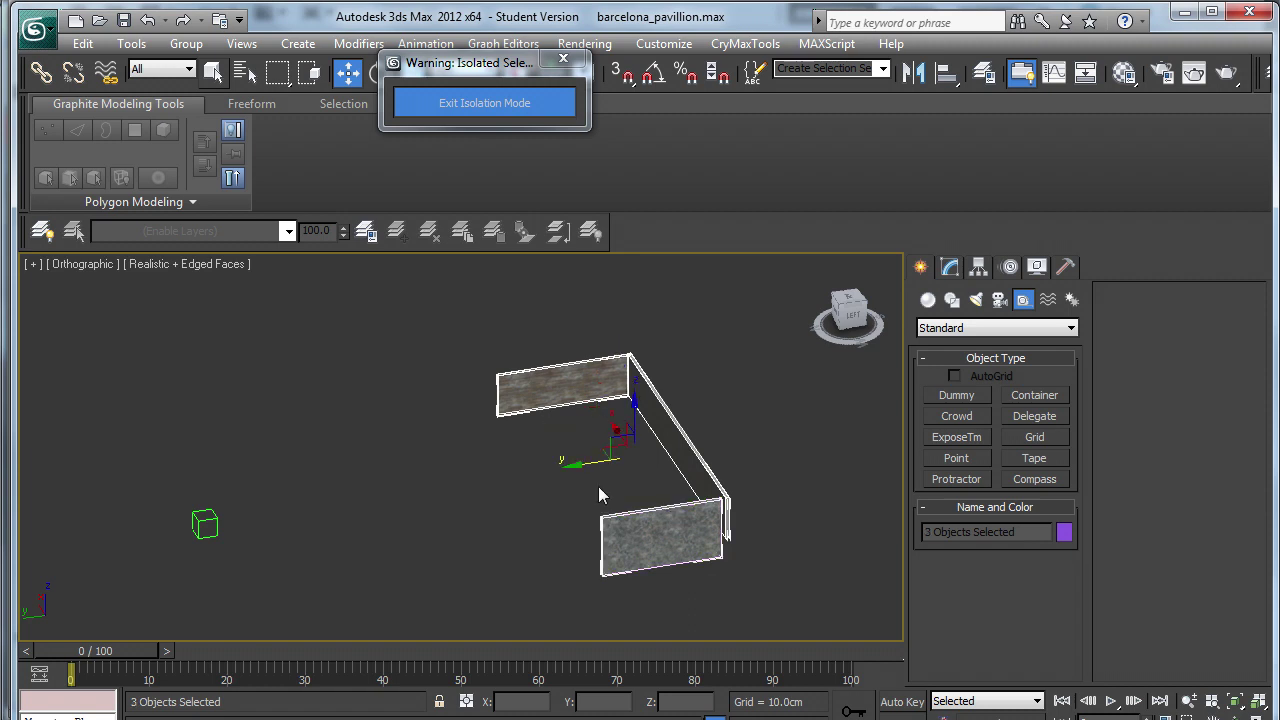
{"action": "left_click", "coordinate": [46, 78]}
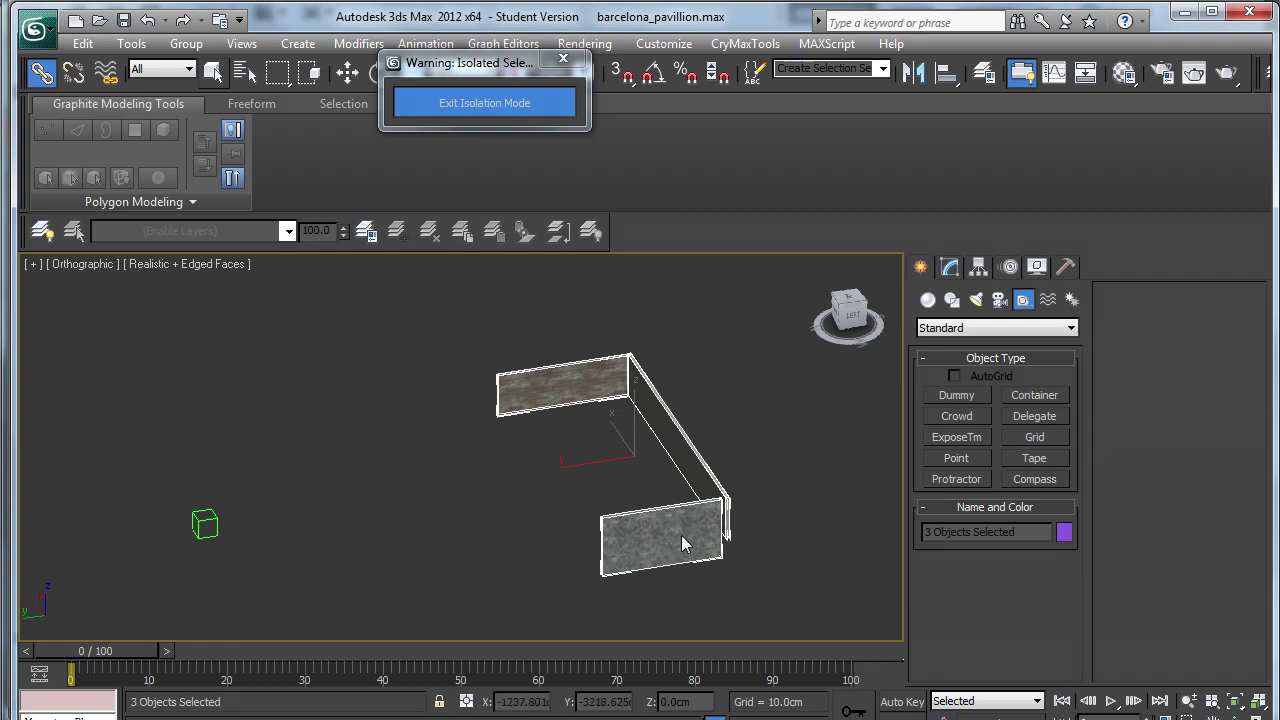
{"action": "left_click_drag", "start_coordinate": [683, 543], "coordinate": [212, 531]}
{"action": "left_click_drag", "start_coordinate": [212, 526], "coordinate": [212, 527]}
{"action": "left_click", "coordinate": [243, 73]}
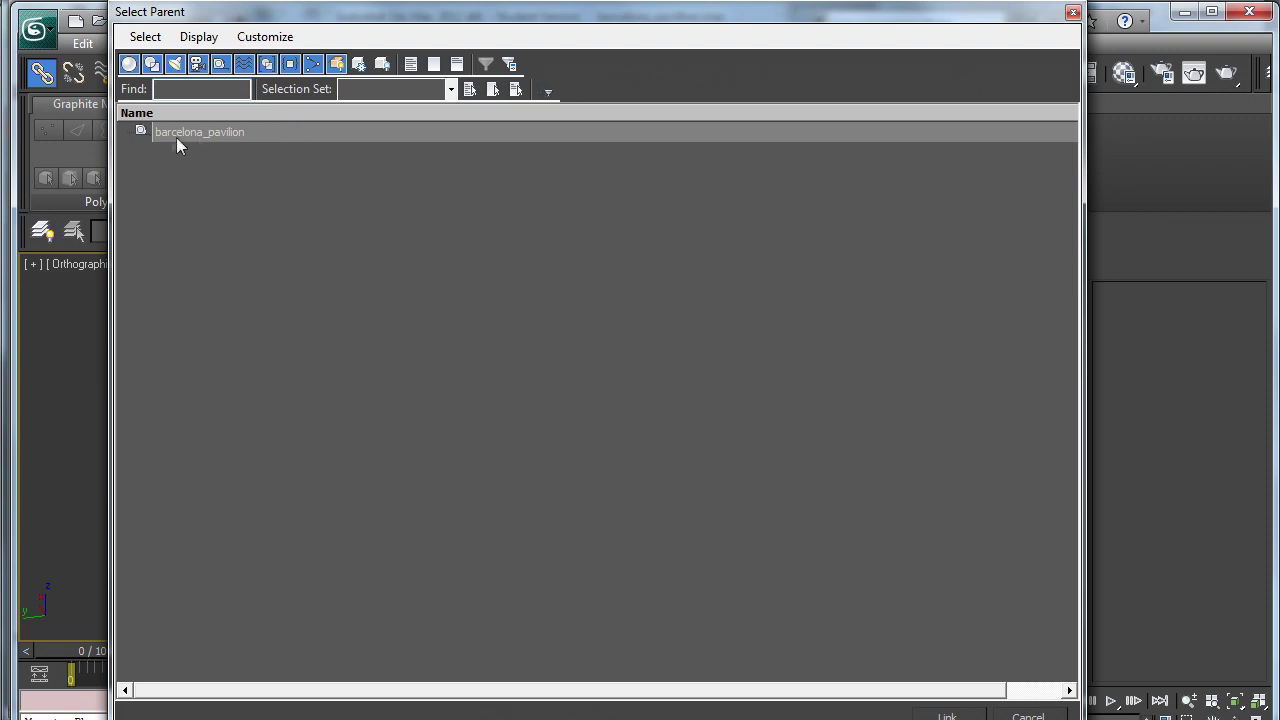
{"action": "left_click", "coordinate": [170, 134]}
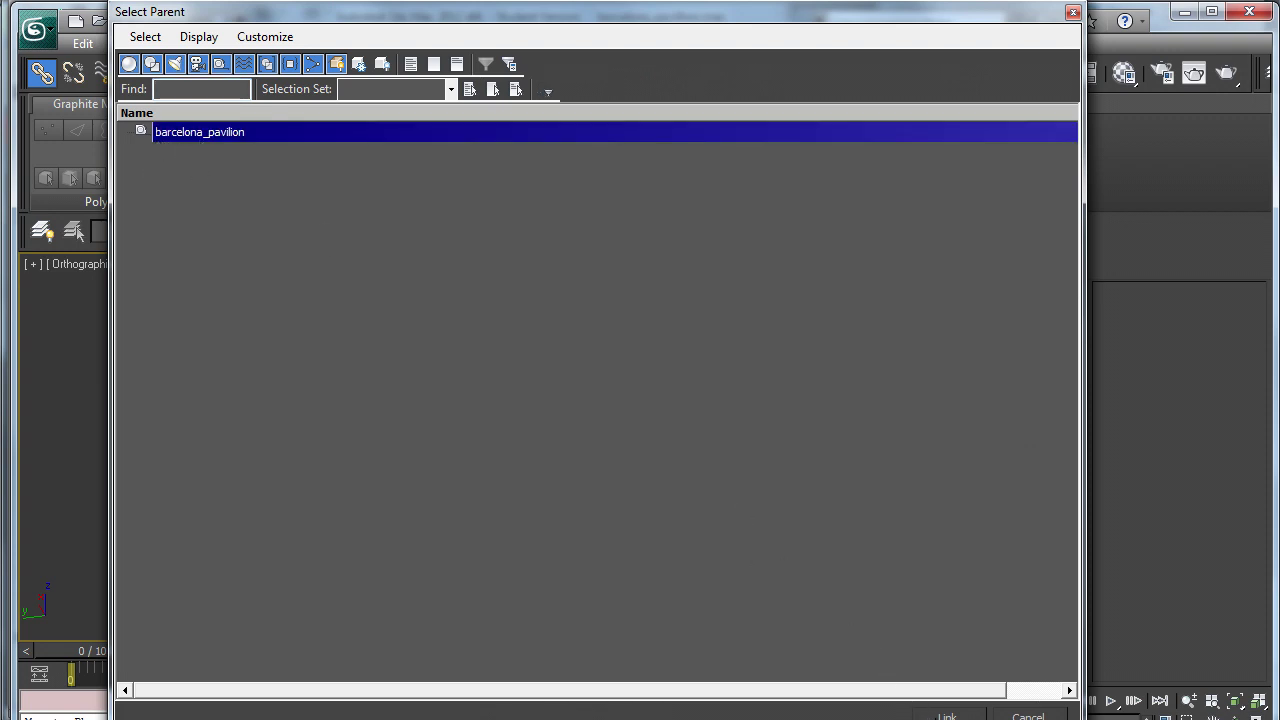
{"action": "left_click", "coordinate": [946, 716]}
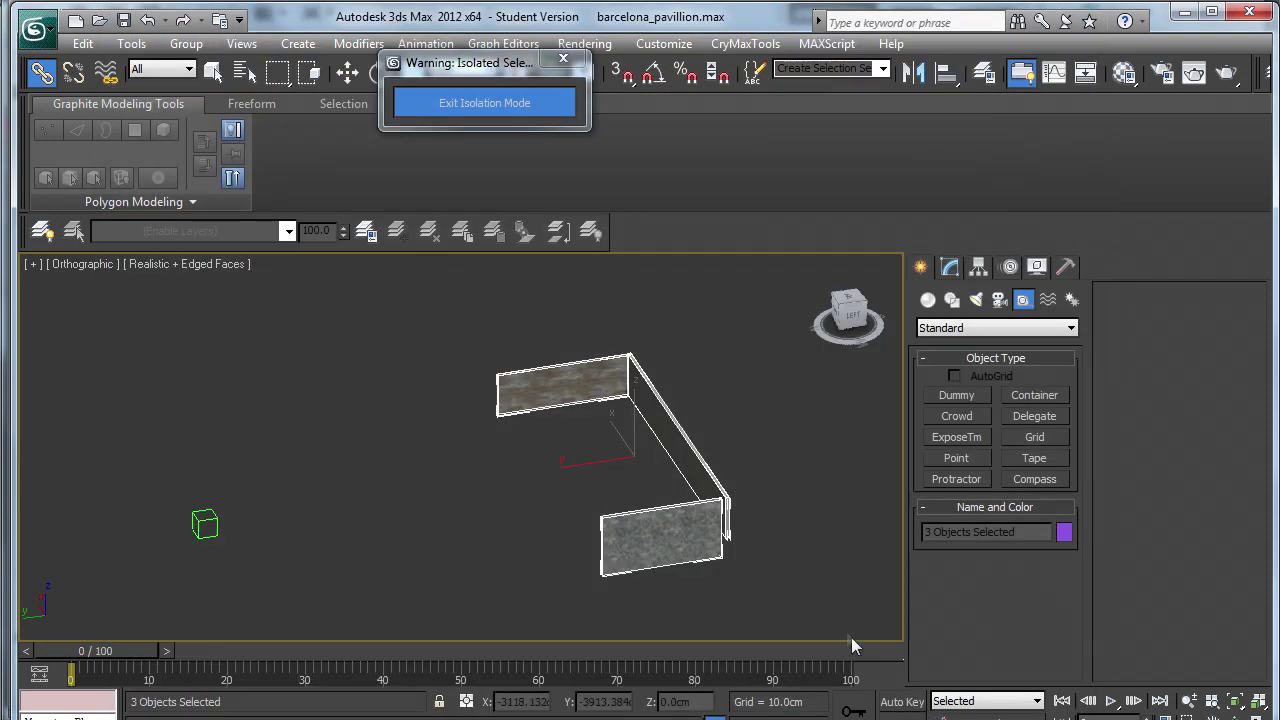
Test the link by moving the barcelona_pavilion dummy along Y, and undo the move.
{"action": "left_click", "coordinate": [348, 74]}
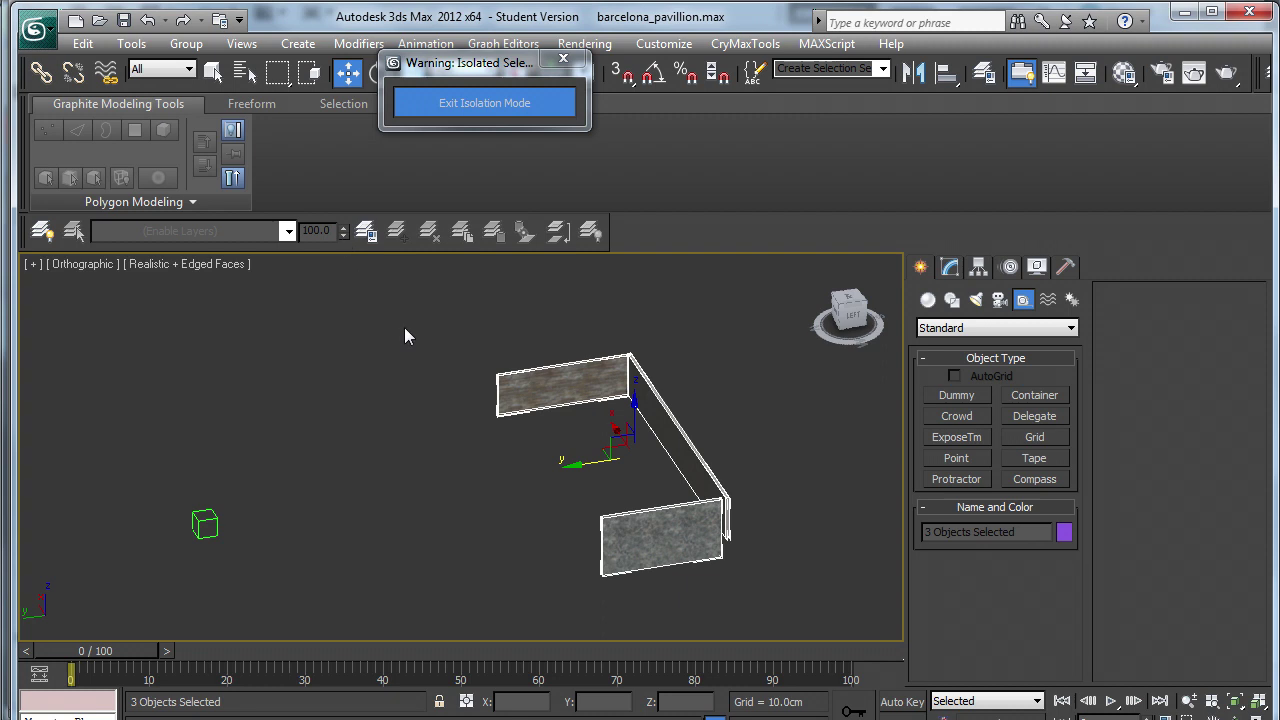
{"action": "left_click", "coordinate": [208, 536]}
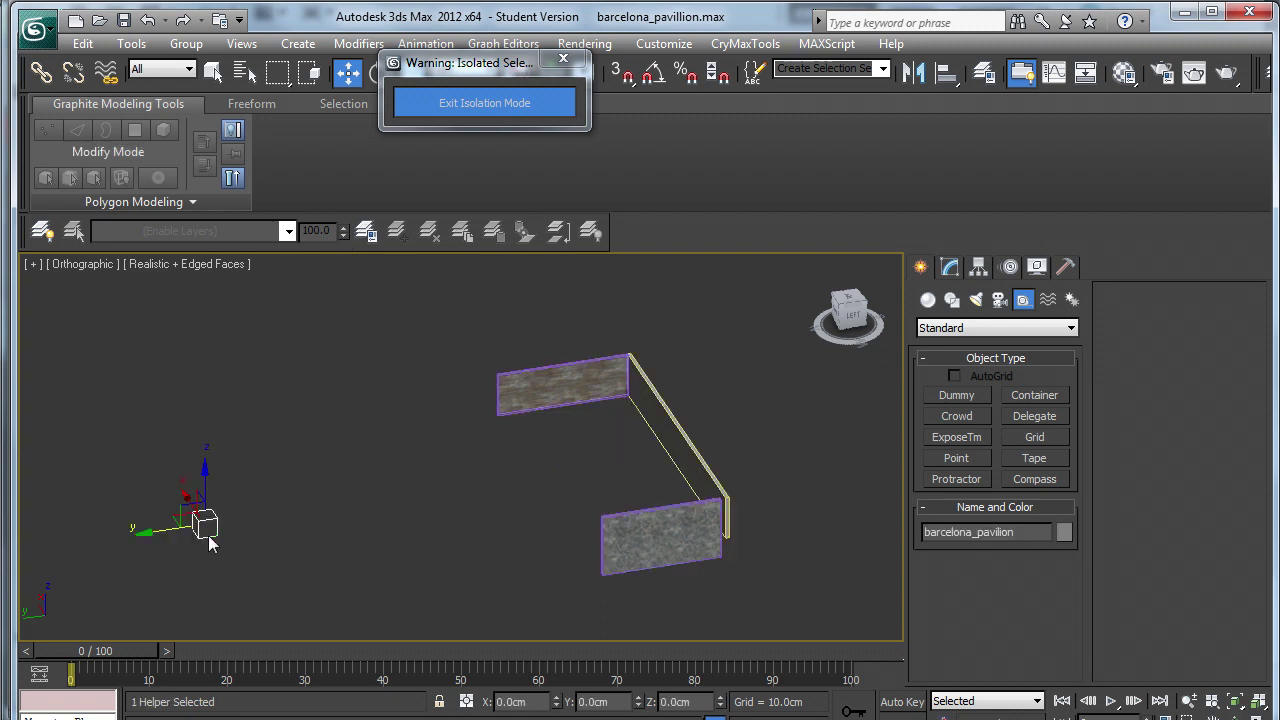
{"action": "left_click_drag", "start_coordinate": [164, 535], "coordinate": [268, 517]}
{"action": "key", "text": "ctrl+z"}
Reopen the Material Editor and check the Multi/Sub-Object material's name against the dummy's name.
{"action": "key", "text": "m"}
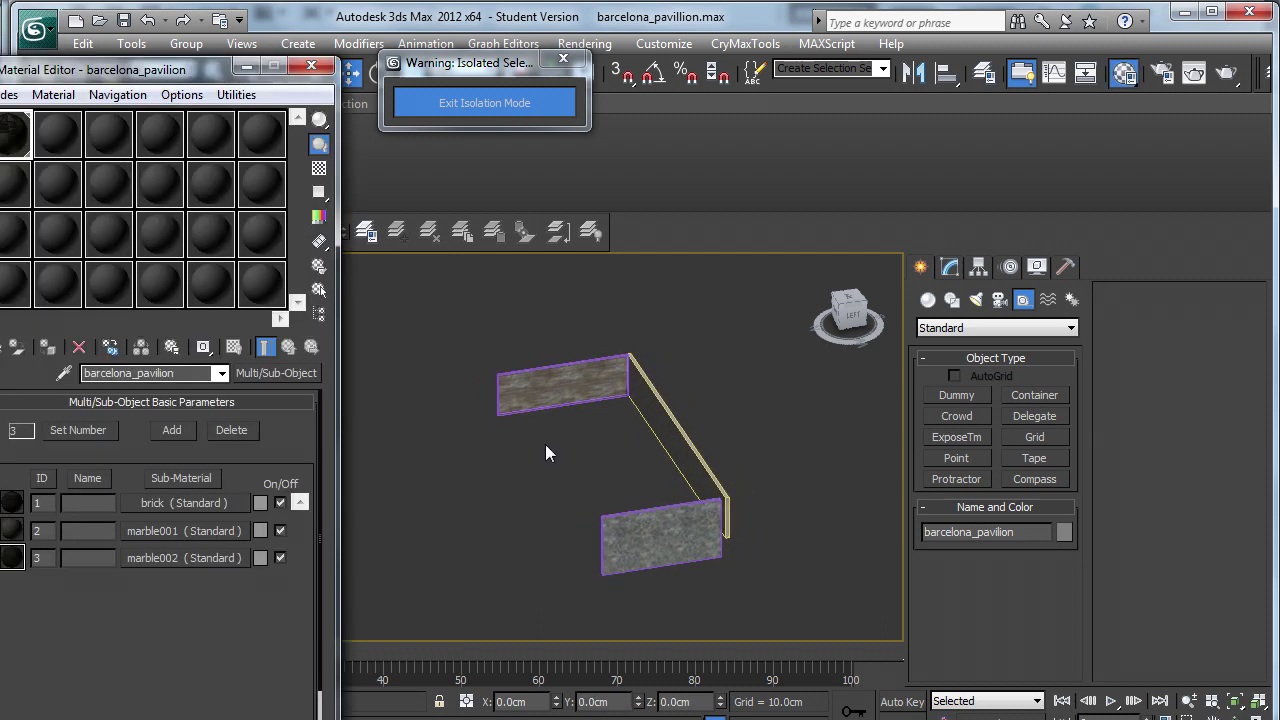
{"action": "left_click_drag", "start_coordinate": [160, 67], "coordinate": [228, 32]}
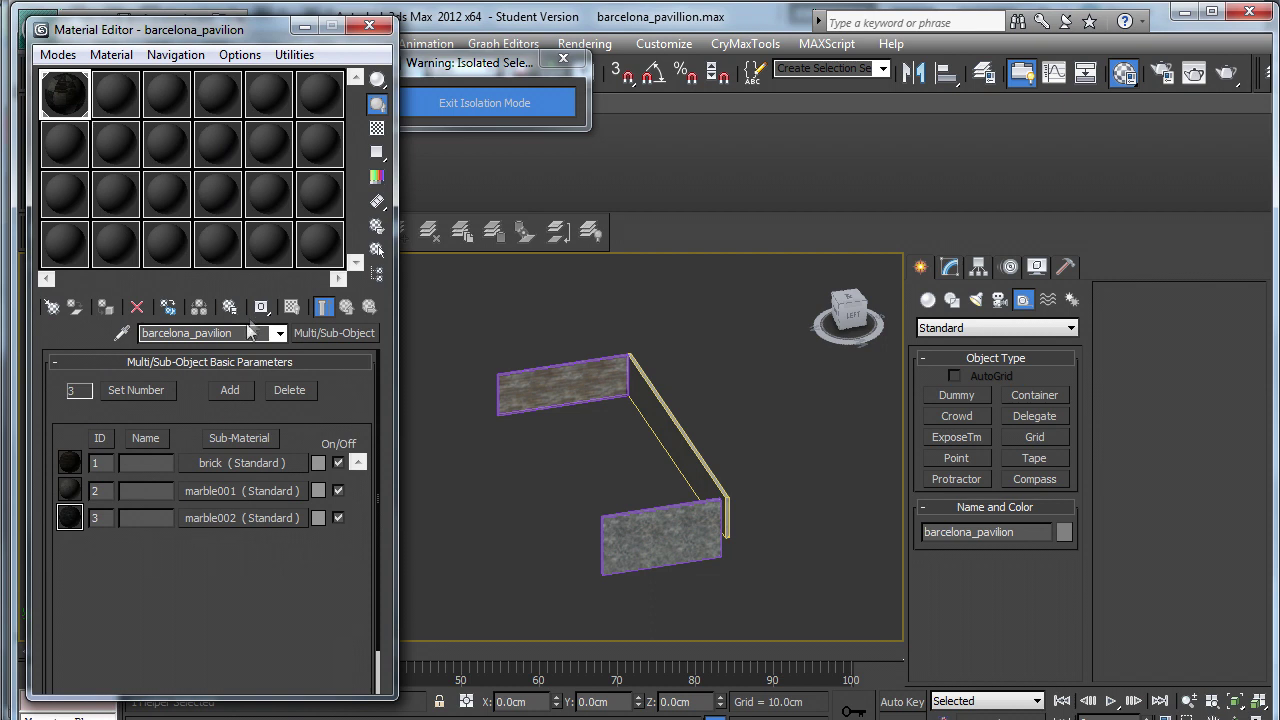
{"action": "left_click_drag", "start_coordinate": [252, 335], "coordinate": [138, 340]}
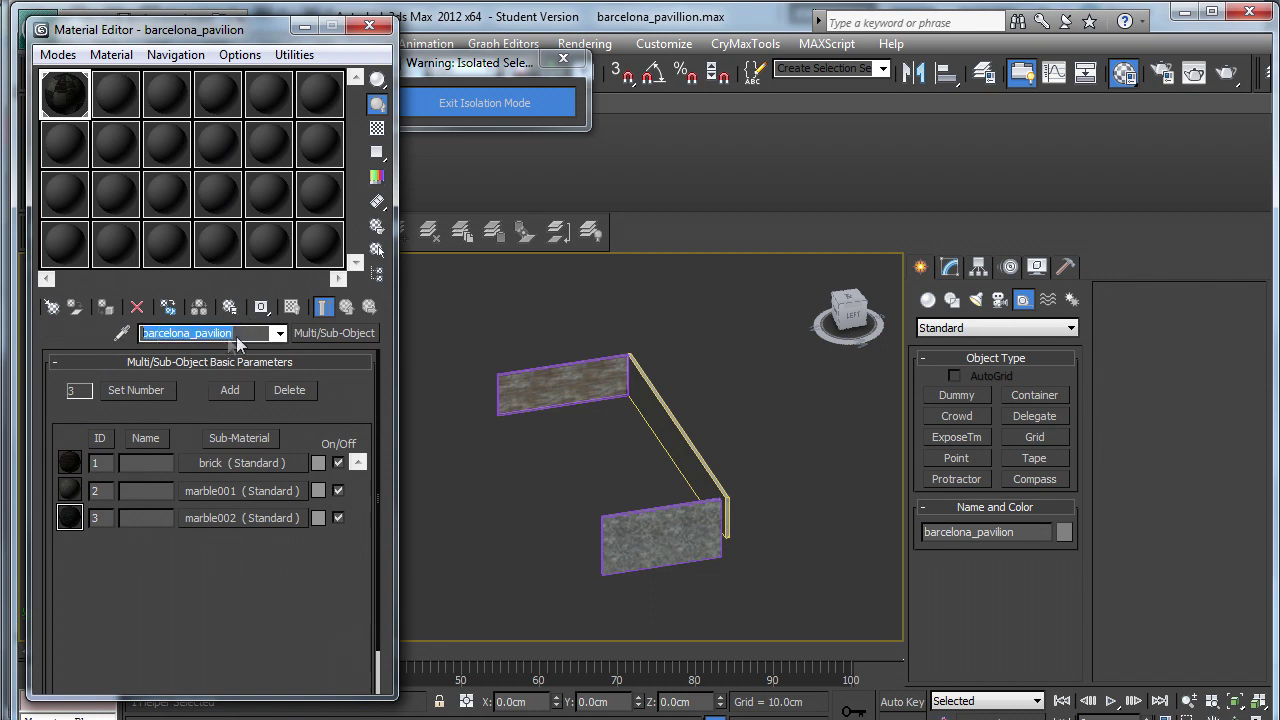
{"action": "left_click", "coordinate": [280, 333]}
{"action": "left_click", "coordinate": [262, 352]}
Open the CryENGINE3 Exporter utility and start creating a Crytek material from the Max material.
{"action": "left_click", "coordinate": [1066, 268]}
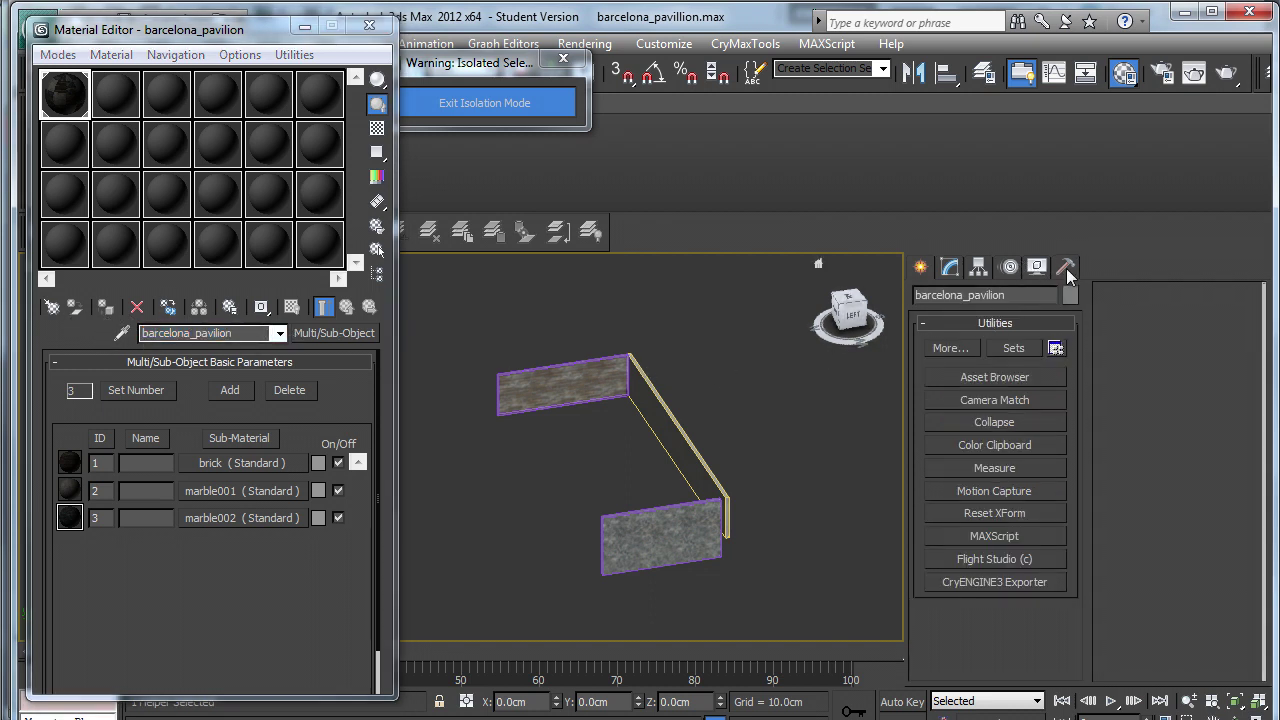
{"action": "left_click", "coordinate": [996, 584]}
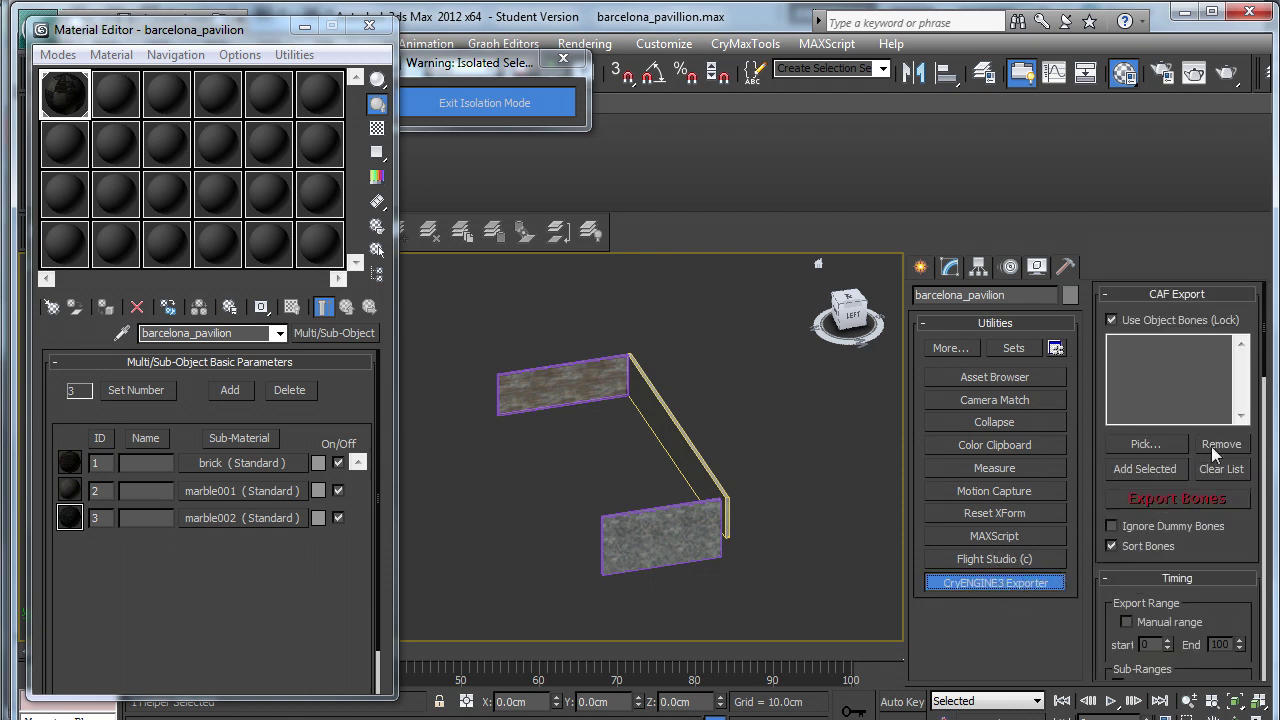
{"action": "left_click_drag", "start_coordinate": [1265, 341], "coordinate": [1262, 425]}
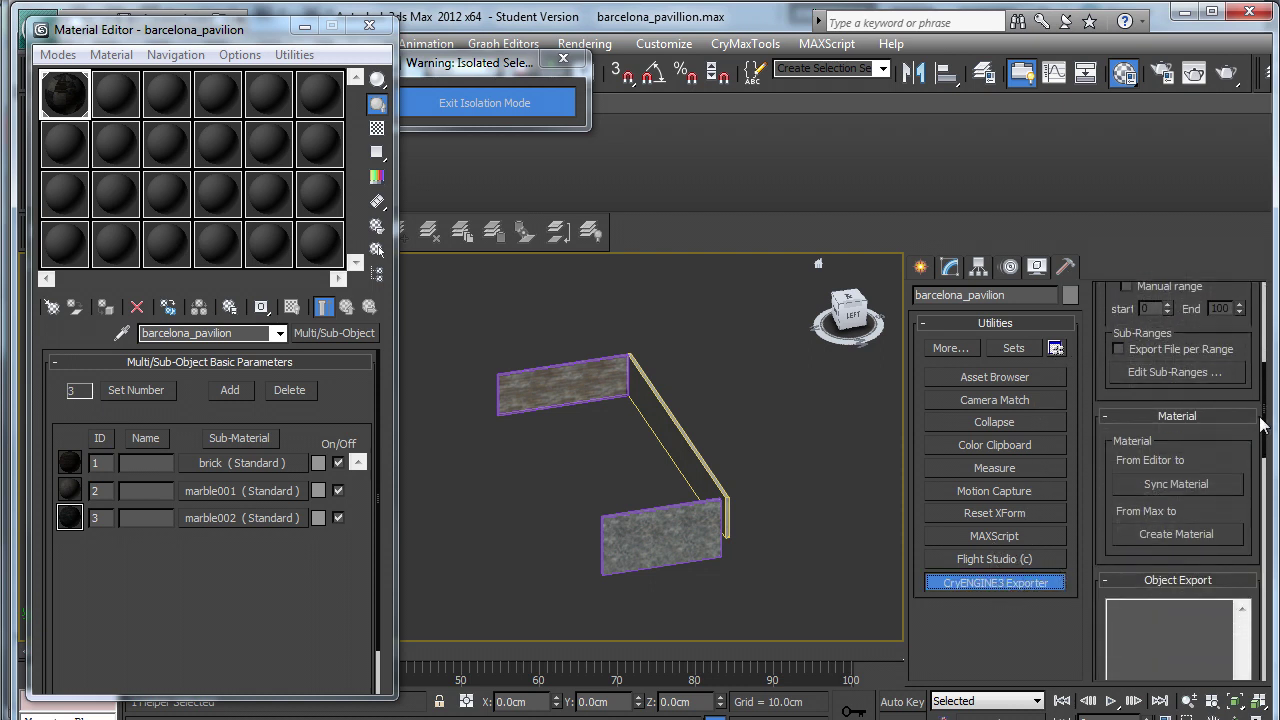
{"action": "left_click", "coordinate": [1165, 534]}
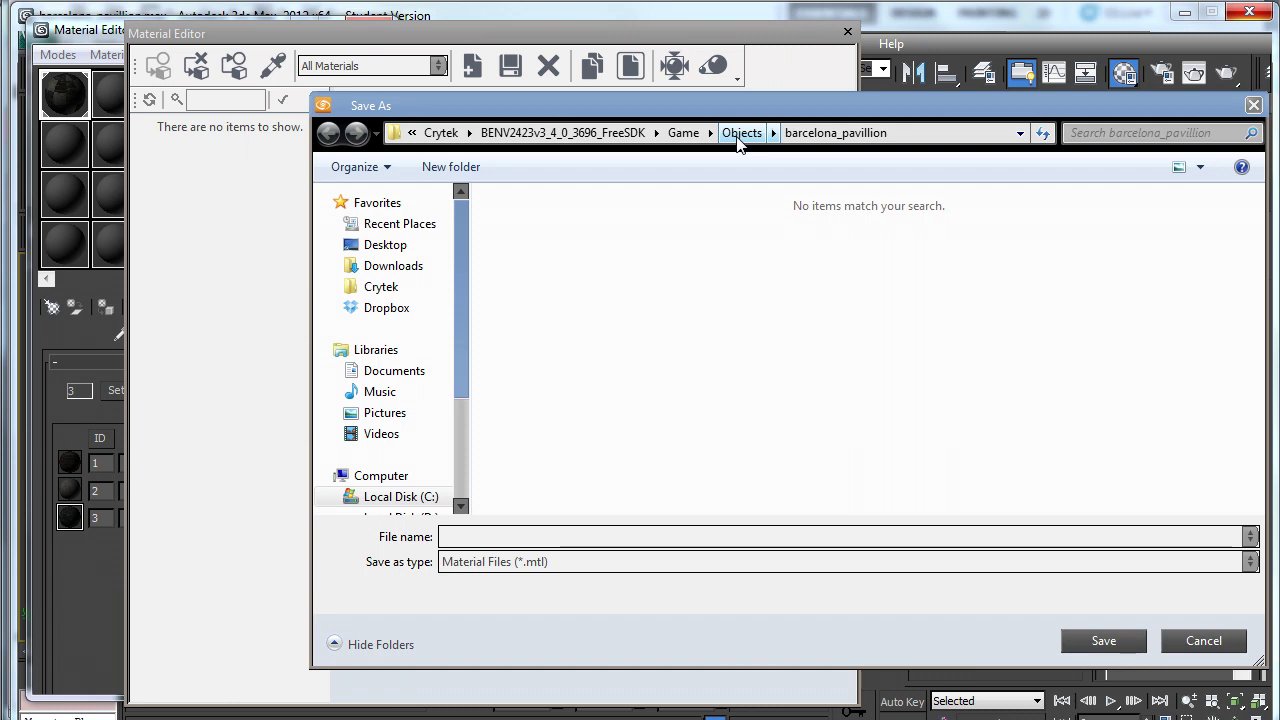
Save the new material file as barcelona_pavilion in the Objects/barcelona_pavillion folder.
{"action": "left_click", "coordinate": [740, 134]}
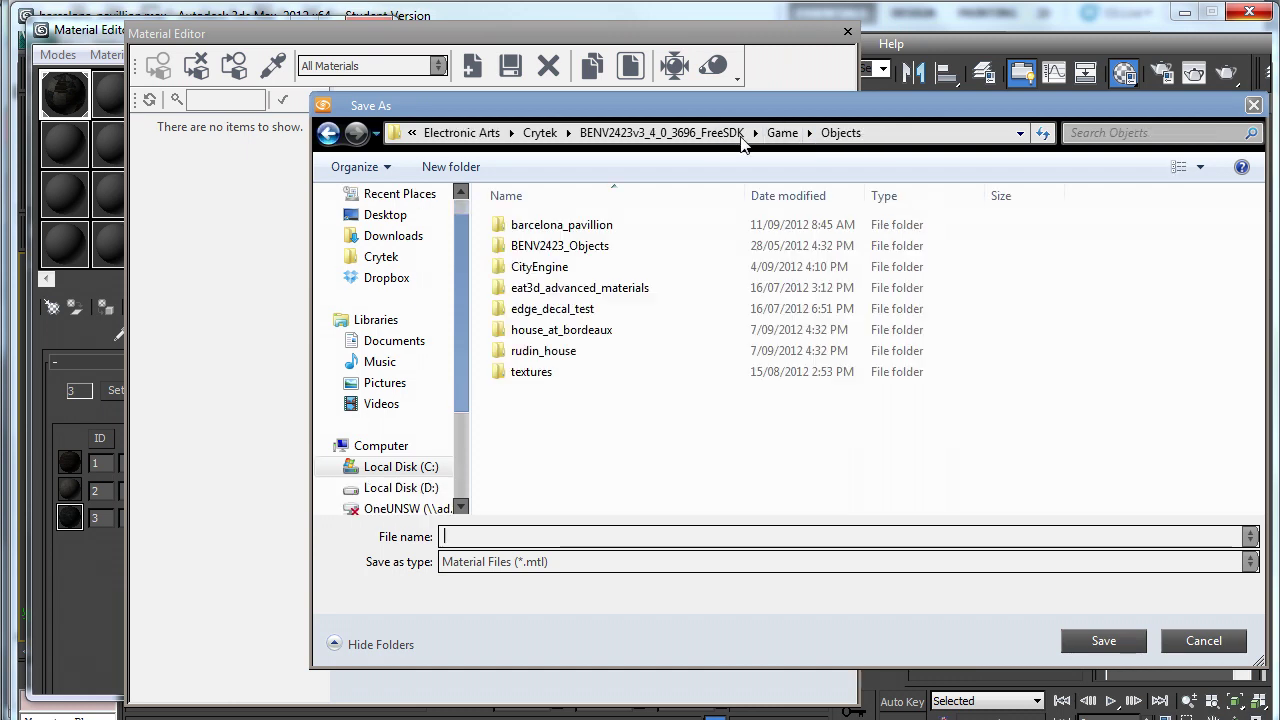
{"action": "double_click", "coordinate": [545, 226]}
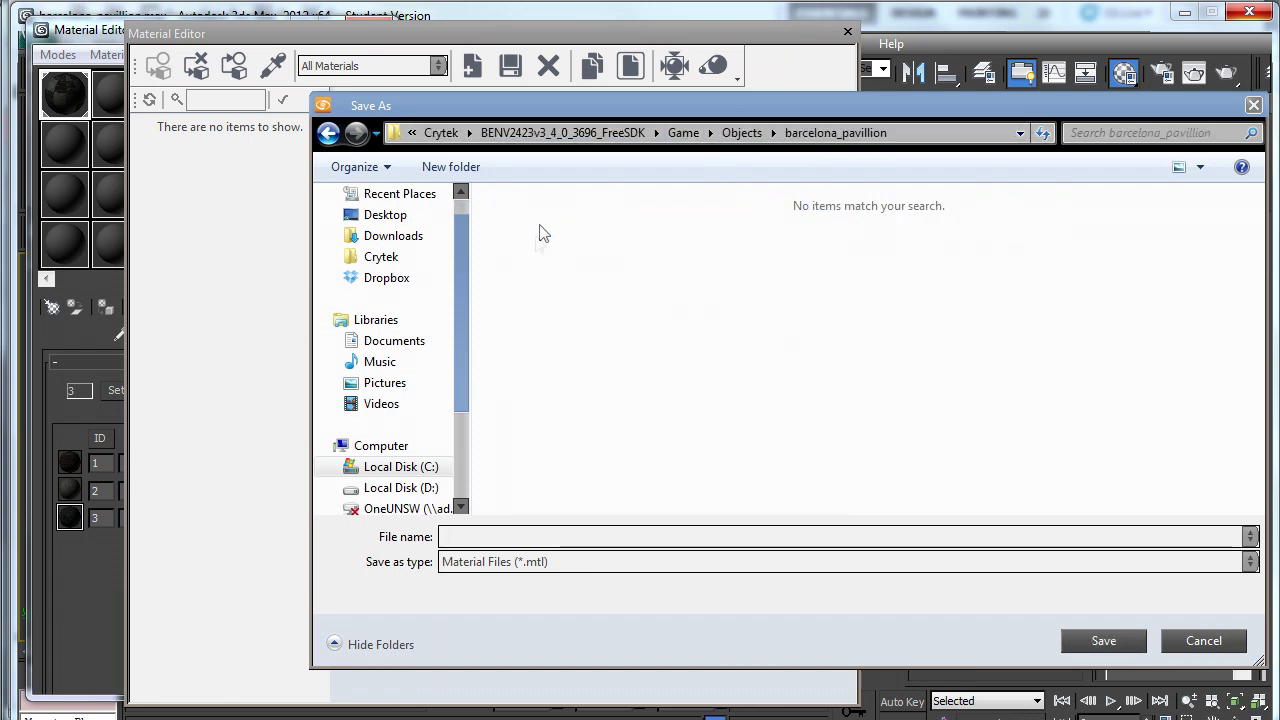
{"action": "left_click", "coordinate": [524, 538]}
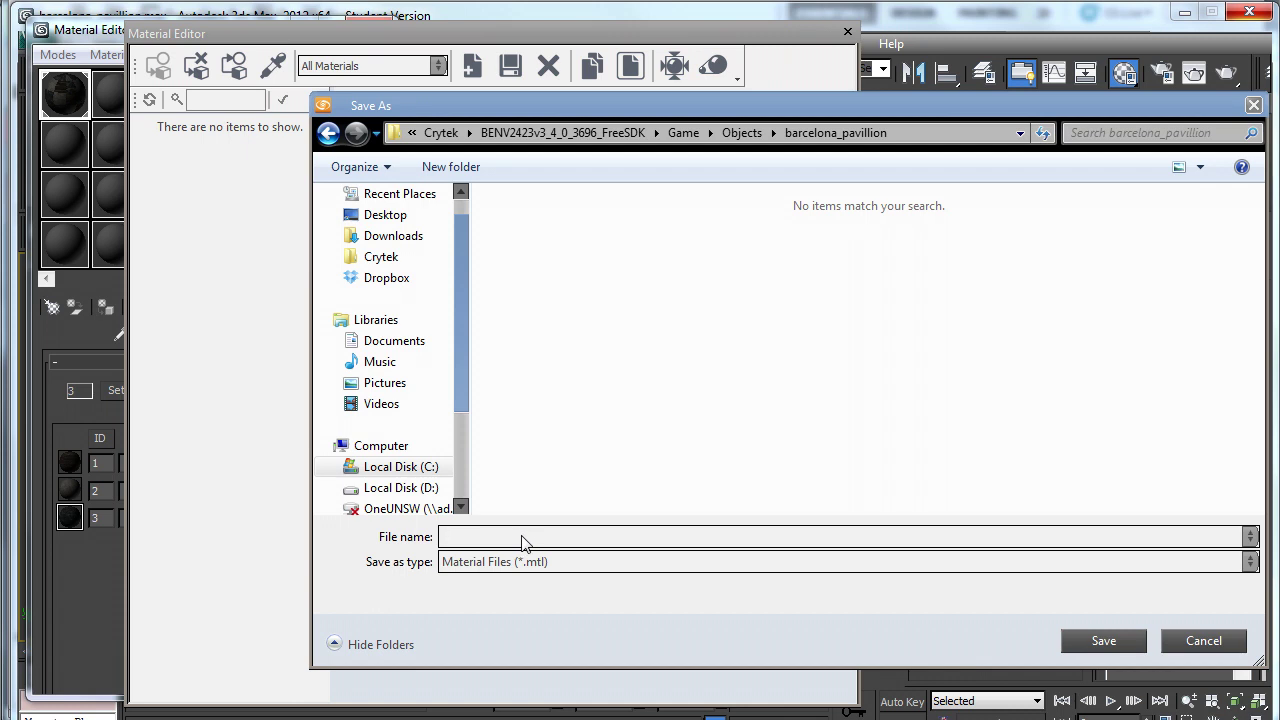
{"action": "type", "text": "barcelona_pavillion"}
{"action": "left_click", "coordinate": [1101, 642]}
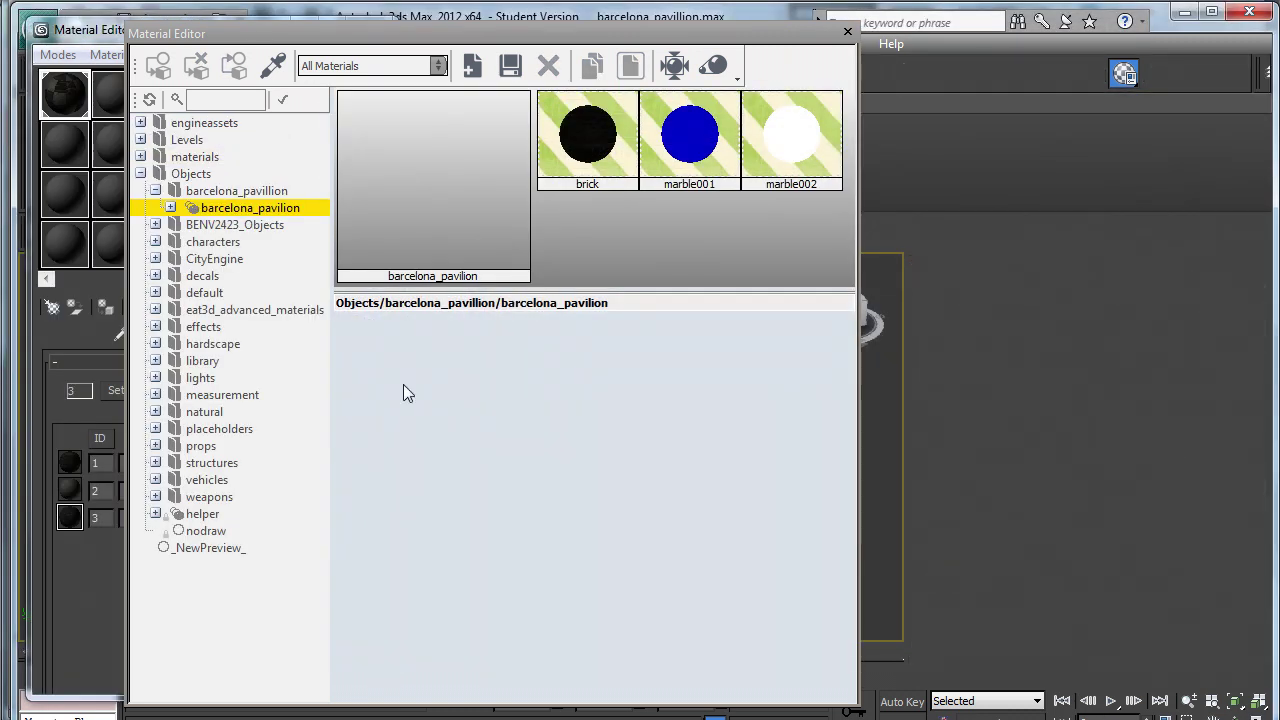
Expand the barcelona_pavilion material, check its brick, marble001 and marble002 sub-materials, and close the Crytek Material Editor.
{"action": "left_click", "coordinate": [170, 207]}
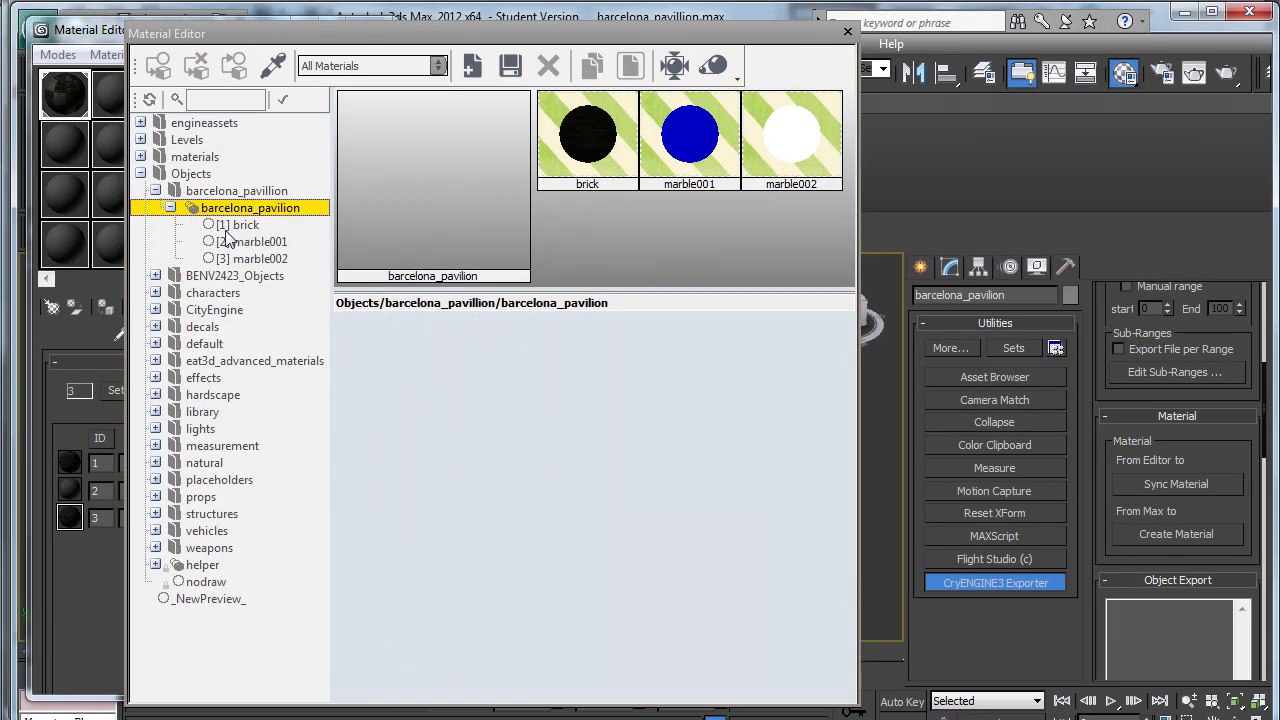
{"action": "left_click", "coordinate": [225, 228]}
{"action": "left_click", "coordinate": [242, 244]}
{"action": "left_click", "coordinate": [246, 262]}
{"action": "left_click", "coordinate": [245, 228]}
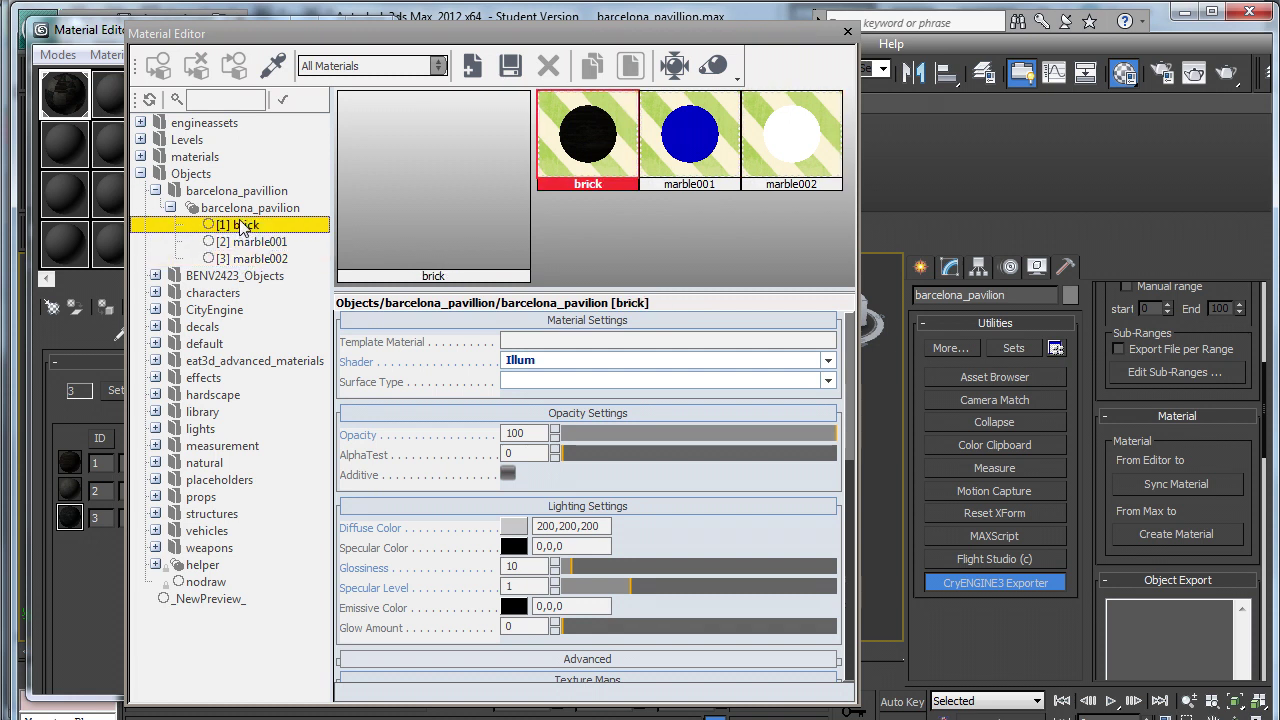
{"action": "left_click", "coordinate": [245, 246]}
{"action": "left_click", "coordinate": [246, 259]}
{"action": "left_click", "coordinate": [240, 208]}
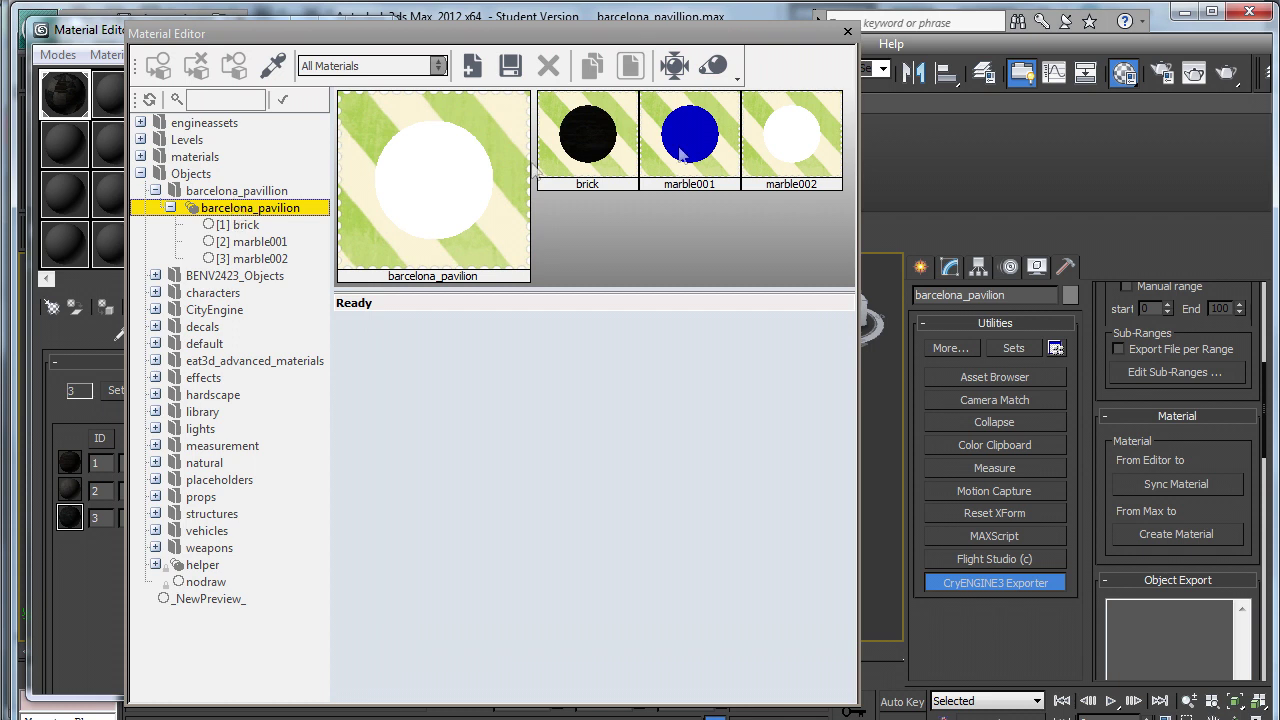
{"action": "left_click", "coordinate": [845, 38]}
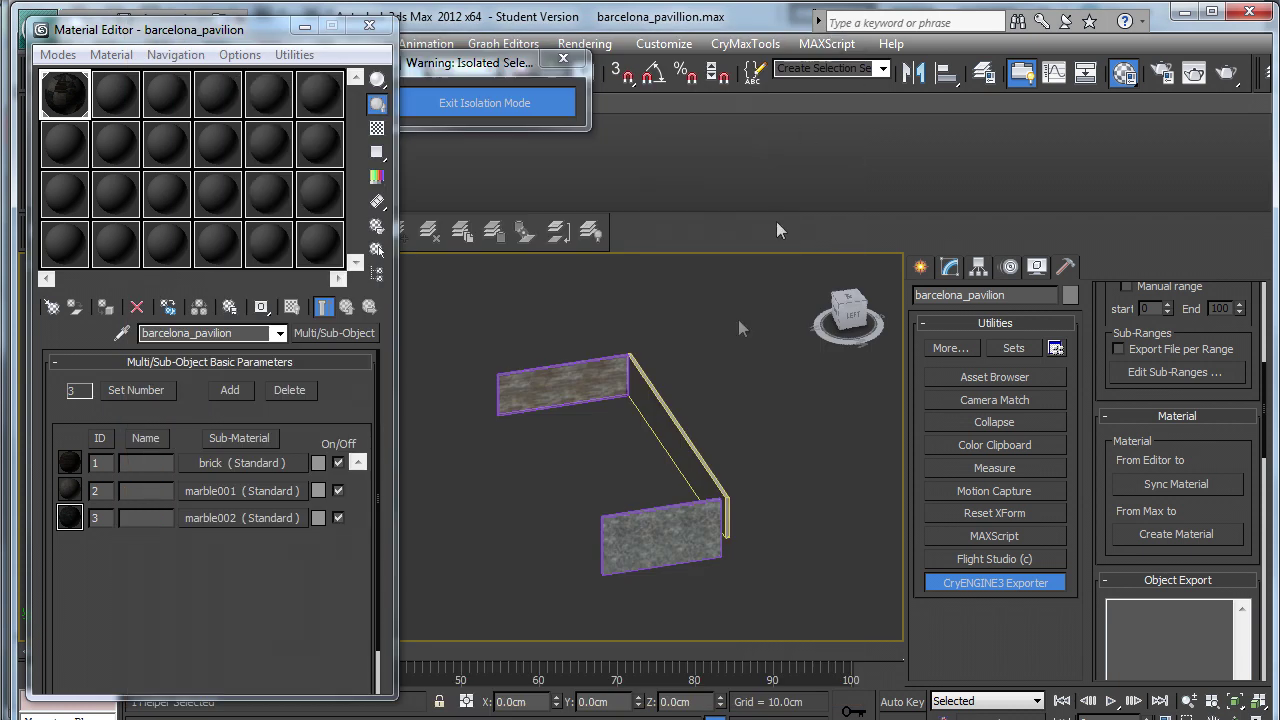
Enable Export File per Node in the exporter's geometry options and export the nodes as Geometry (*.cgf).
{"action": "middle_click_drag", "start_coordinate": [738, 319], "coordinate": [688, 452], "text": "alt"}
{"action": "middle_click_drag", "start_coordinate": [595, 461], "coordinate": [696, 471]}
{"action": "scroll", "coordinate": [606, 466], "scroll_direction": "down", "scroll_amount": 4}
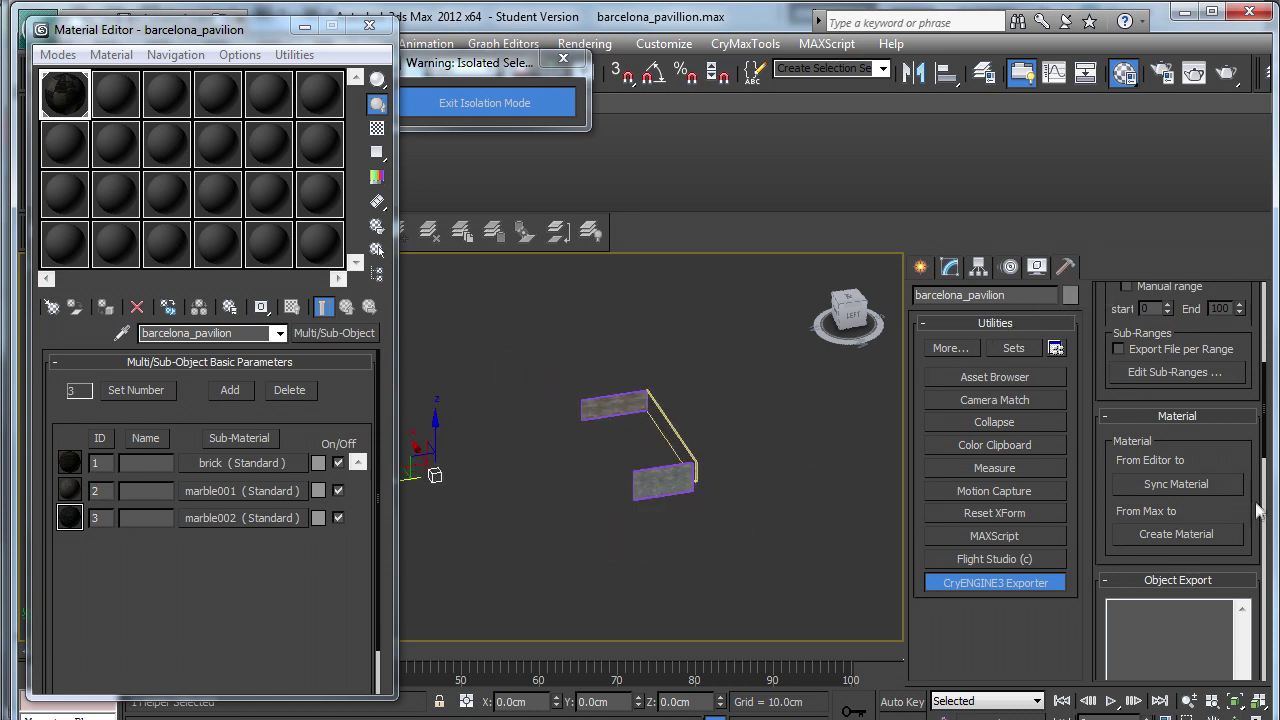
{"action": "scroll", "coordinate": [1256, 515], "scroll_direction": "down", "scroll_amount": 5}
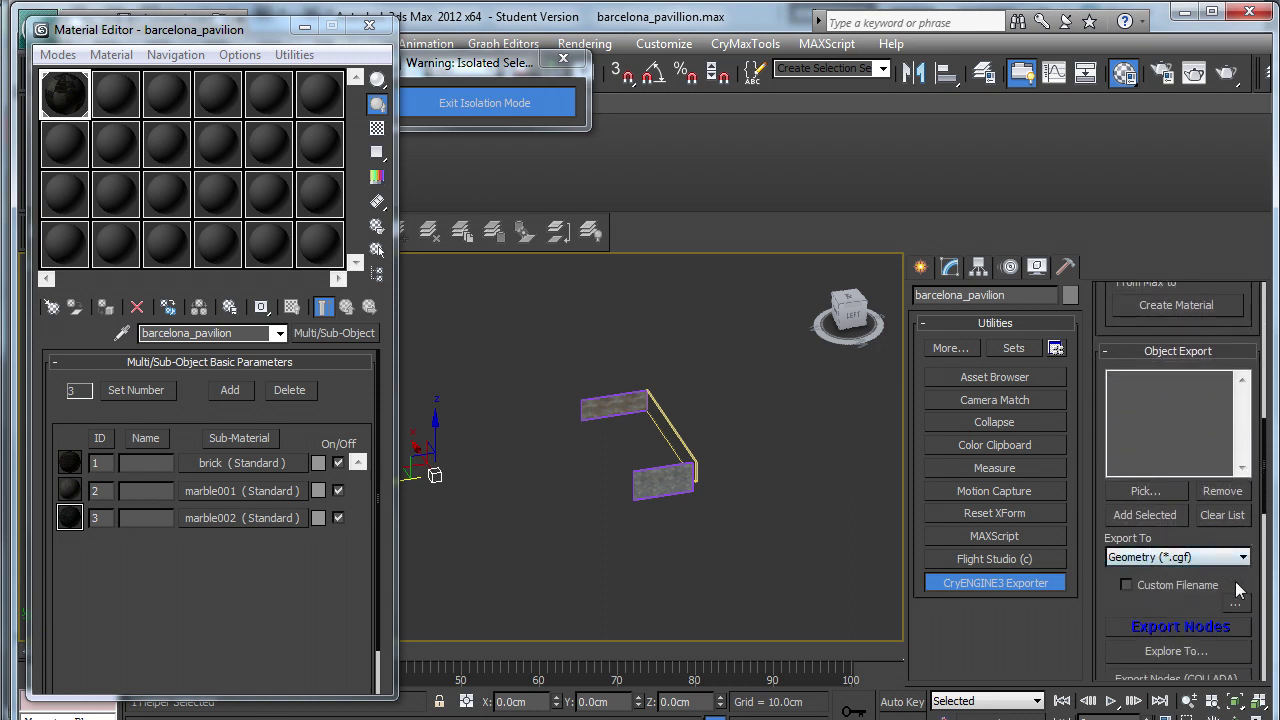
{"action": "left_click_drag", "start_coordinate": [1265, 491], "coordinate": [1264, 538]}
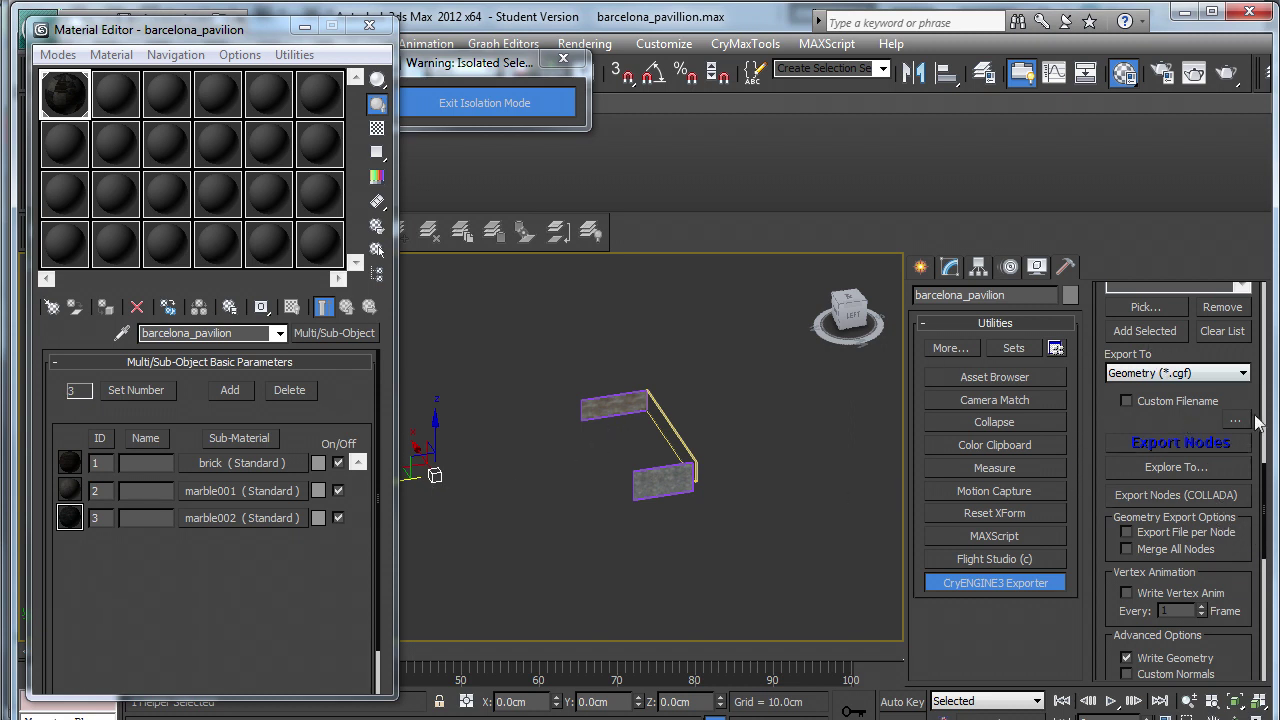
{"action": "left_click_drag", "start_coordinate": [1267, 489], "coordinate": [1262, 526]}
{"action": "left_click", "coordinate": [1170, 410]}
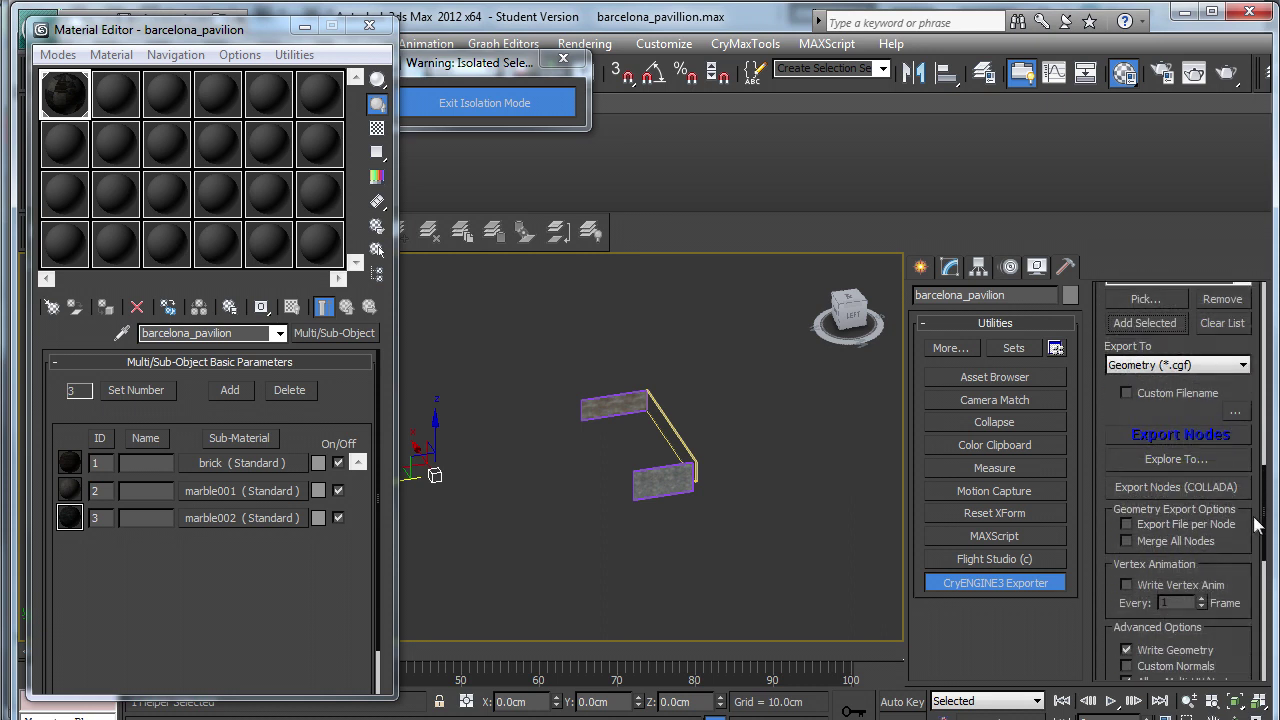
{"action": "left_click", "coordinate": [1128, 523]}
{"action": "middle_click_drag", "start_coordinate": [696, 489], "coordinate": [702, 489]}
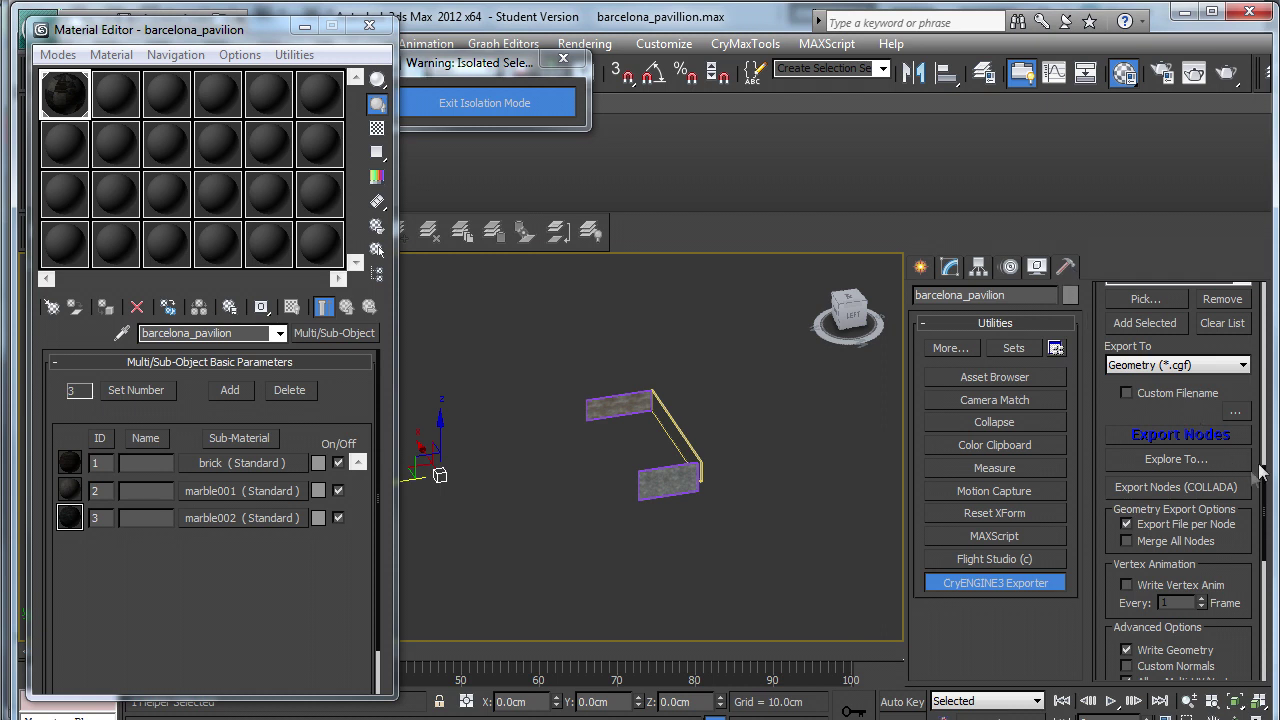
{"action": "left_click_drag", "start_coordinate": [1265, 477], "coordinate": [1266, 497]}
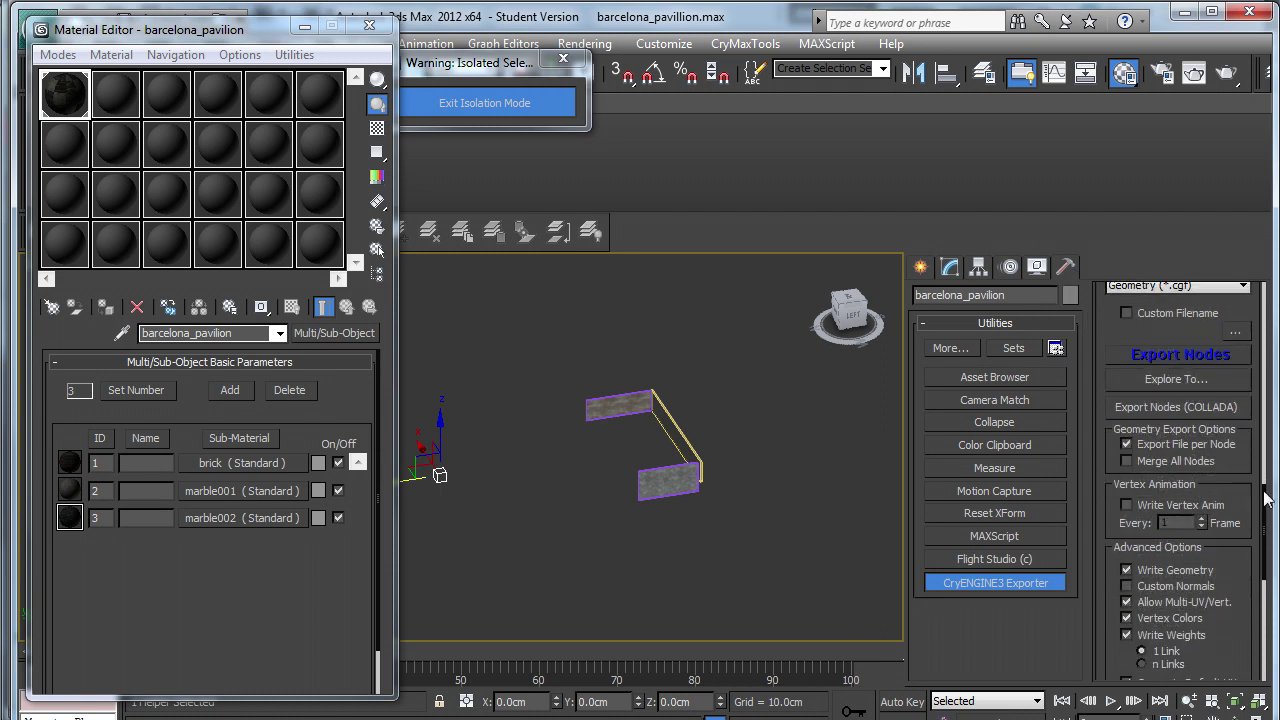
{"action": "left_click", "coordinate": [1182, 354]}
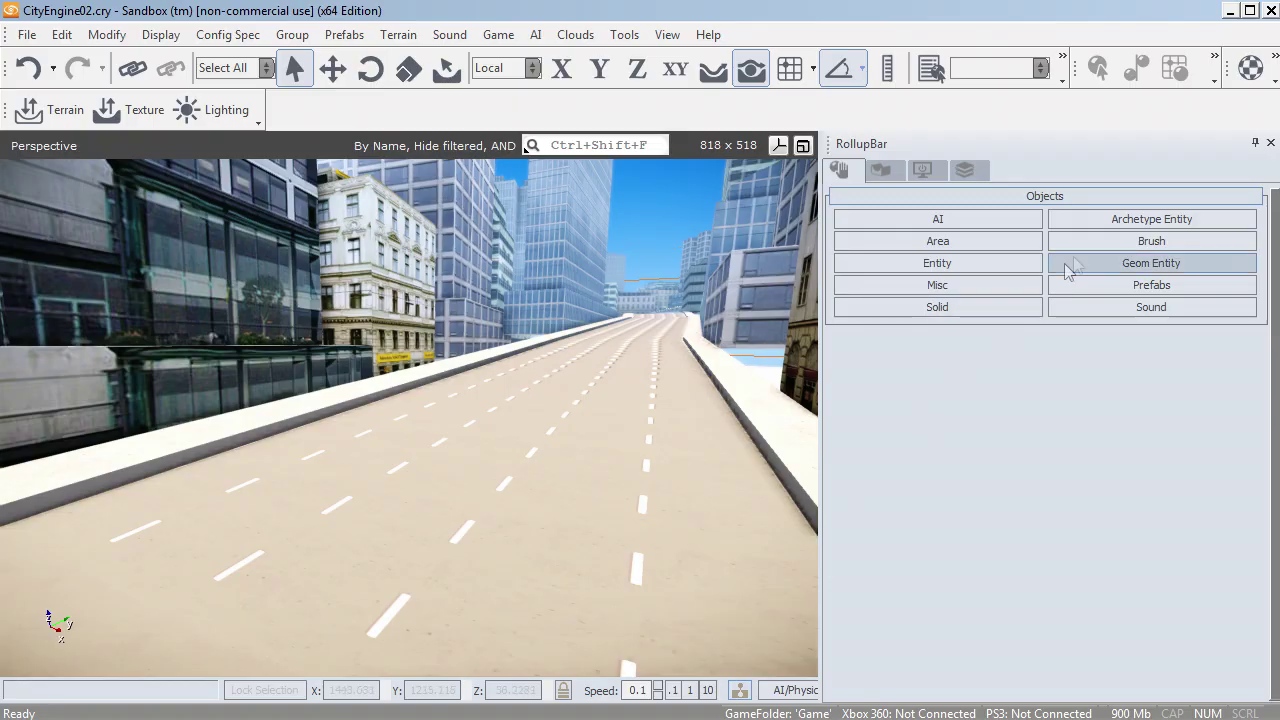
Switch to the Sandbox editor, open the Brush browser, reload its file list and expand the objects folder.
{"action": "left_click", "coordinate": [1095, 241]}
{"action": "scroll", "coordinate": [1266, 477], "scroll_direction": "down", "scroll_amount": 5}
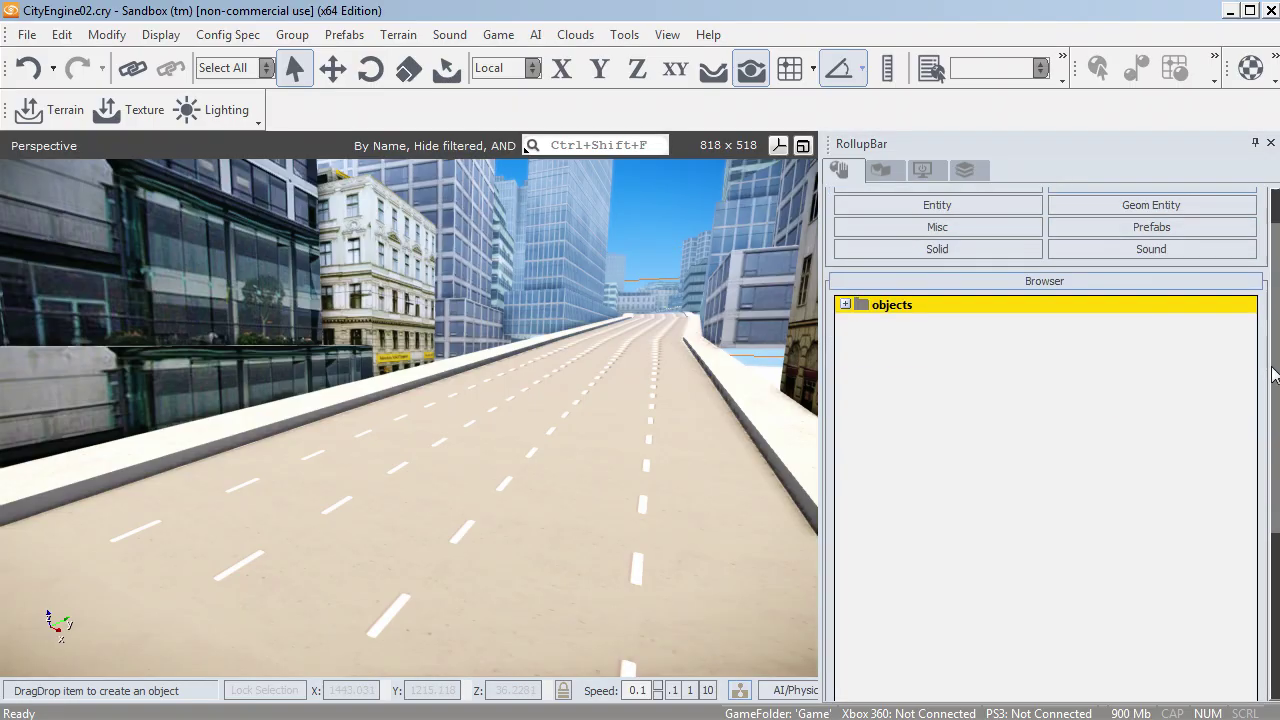
{"action": "left_click", "coordinate": [1222, 561]}
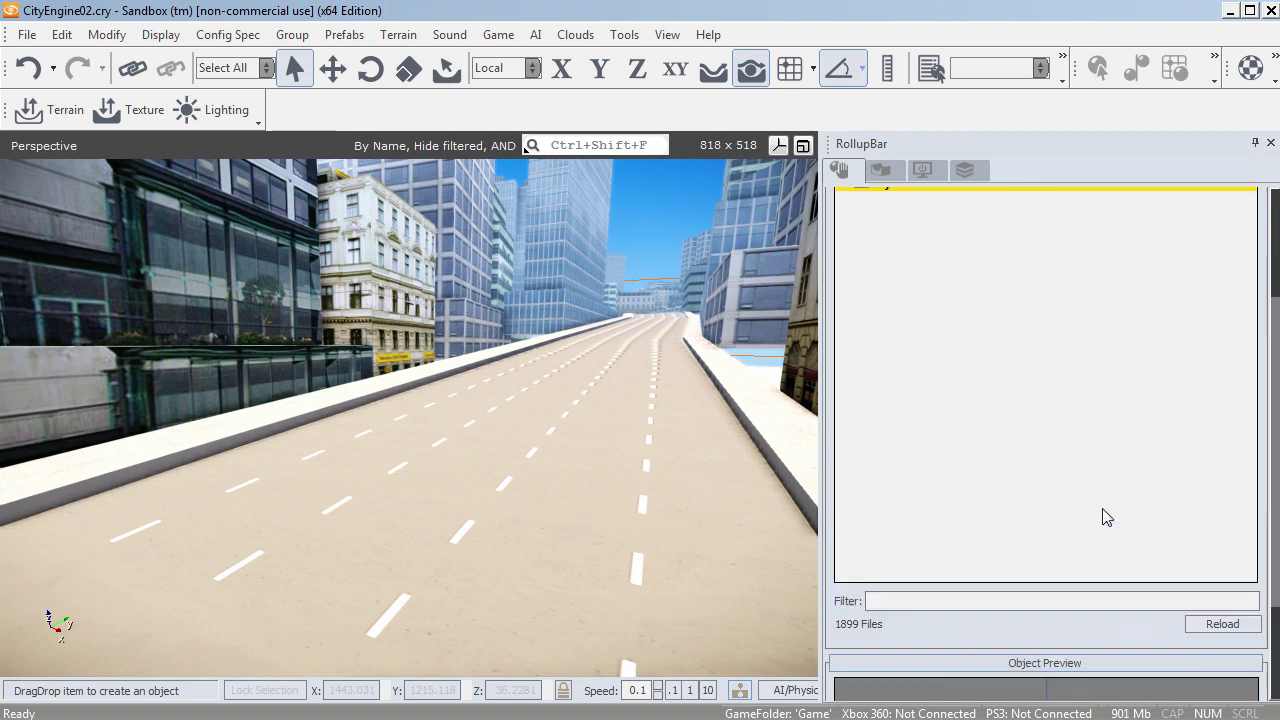
{"action": "left_click", "coordinate": [845, 212]}
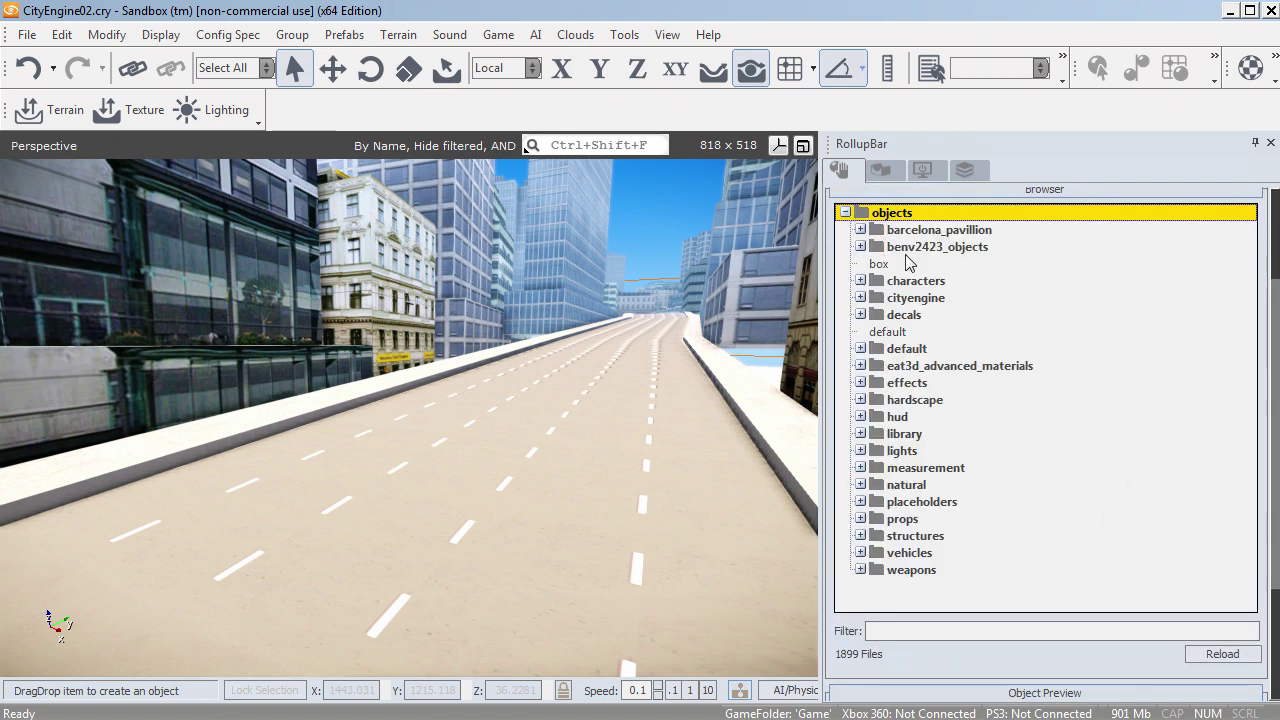
Place the barcelona_pavilion brush from the barcelona_pavillion folder on the road in the perspective view.
{"action": "left_click", "coordinate": [860, 229]}
{"action": "left_click", "coordinate": [925, 247]}
{"action": "mouse_move", "coordinate": [925, 247]}
{"action": "left_mouse_down"}
{"action": "mouse_move", "coordinate": [520, 268]}
{"action": "mouse_move", "coordinate": [536, 415]}
{"action": "mouse_move", "coordinate": [557, 372]}
{"action": "left_mouse_up"}
{"action": "right_click_drag", "start_coordinate": [557, 372], "coordinate": [541, 382]}
{"action": "scroll", "coordinate": [540, 383], "scroll_direction": "down", "scroll_amount": 5}
{"action": "key", "text": "w"}
{"action": "key", "text": "s"}
{"action": "right_click_drag", "start_coordinate": [542, 383], "coordinate": [542, 385]}
Open the placed brush's material, select the brick sub-material and enlarge the Material Editor to check the Diffuse texture path.
{"action": "left_click", "coordinate": [951, 285]}
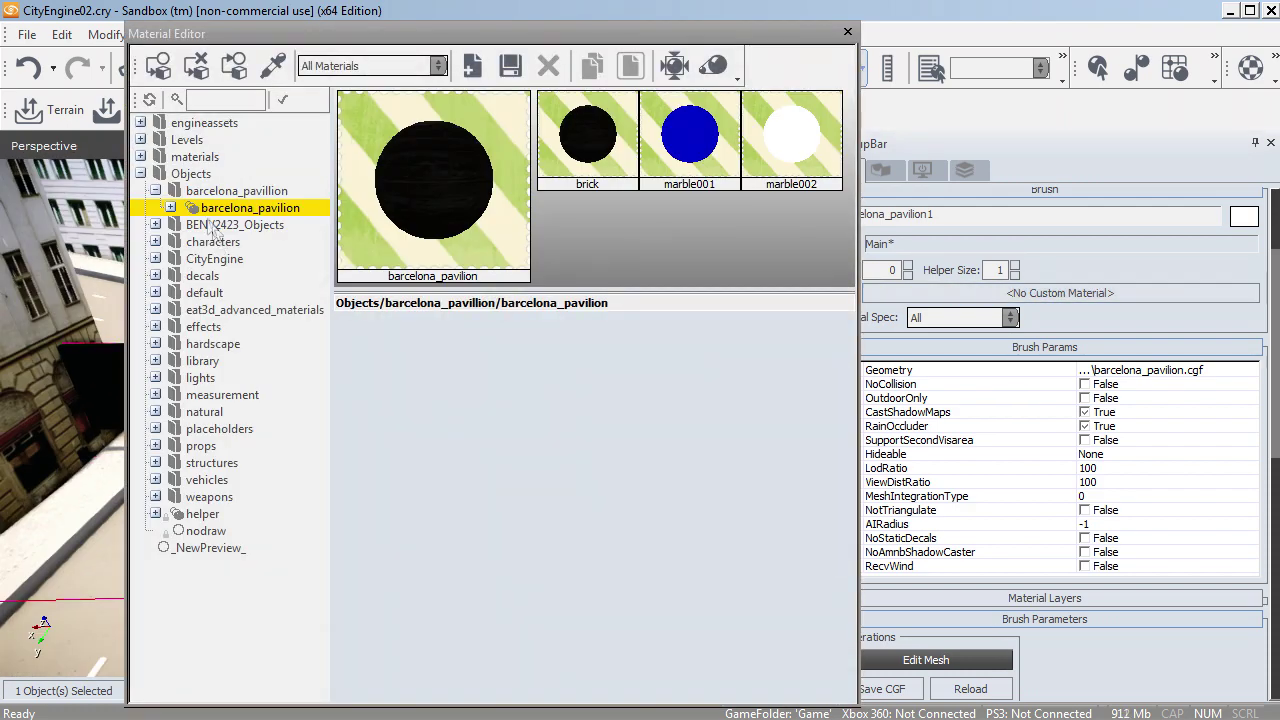
{"action": "left_click", "coordinate": [170, 207]}
{"action": "left_click", "coordinate": [232, 226]}
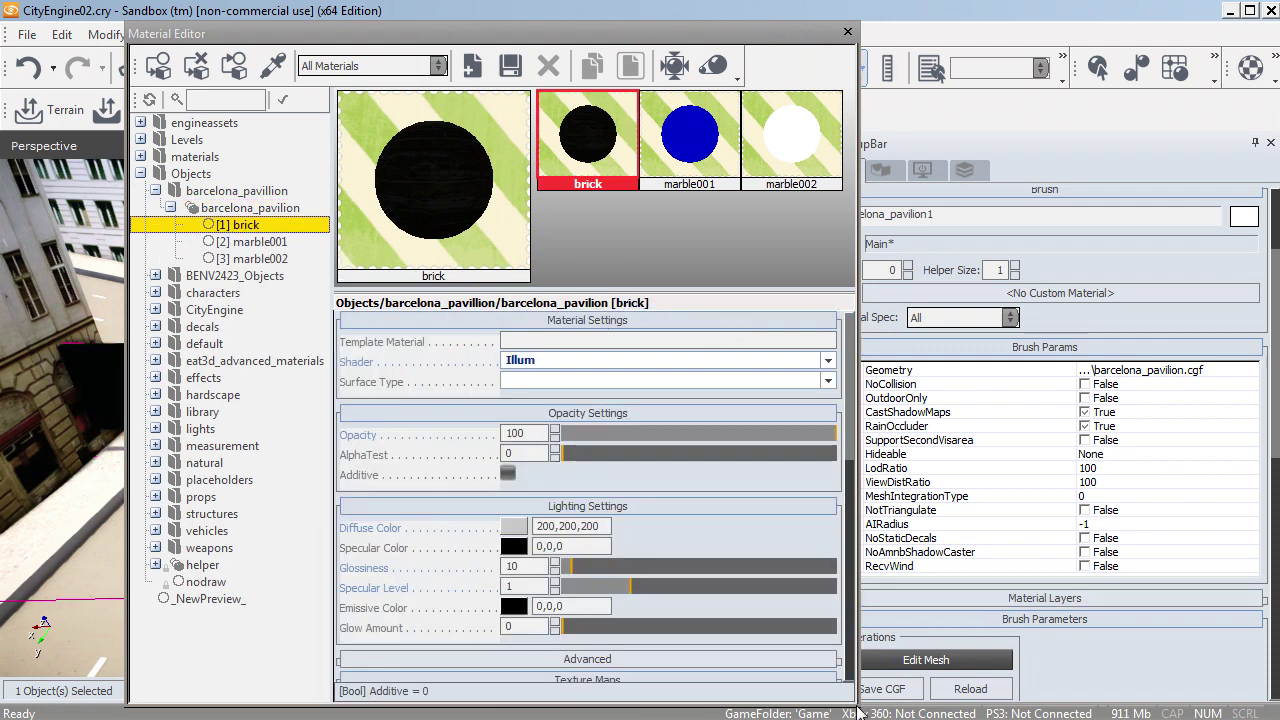
{"action": "left_click_drag", "start_coordinate": [858, 708], "coordinate": [1278, 658]}
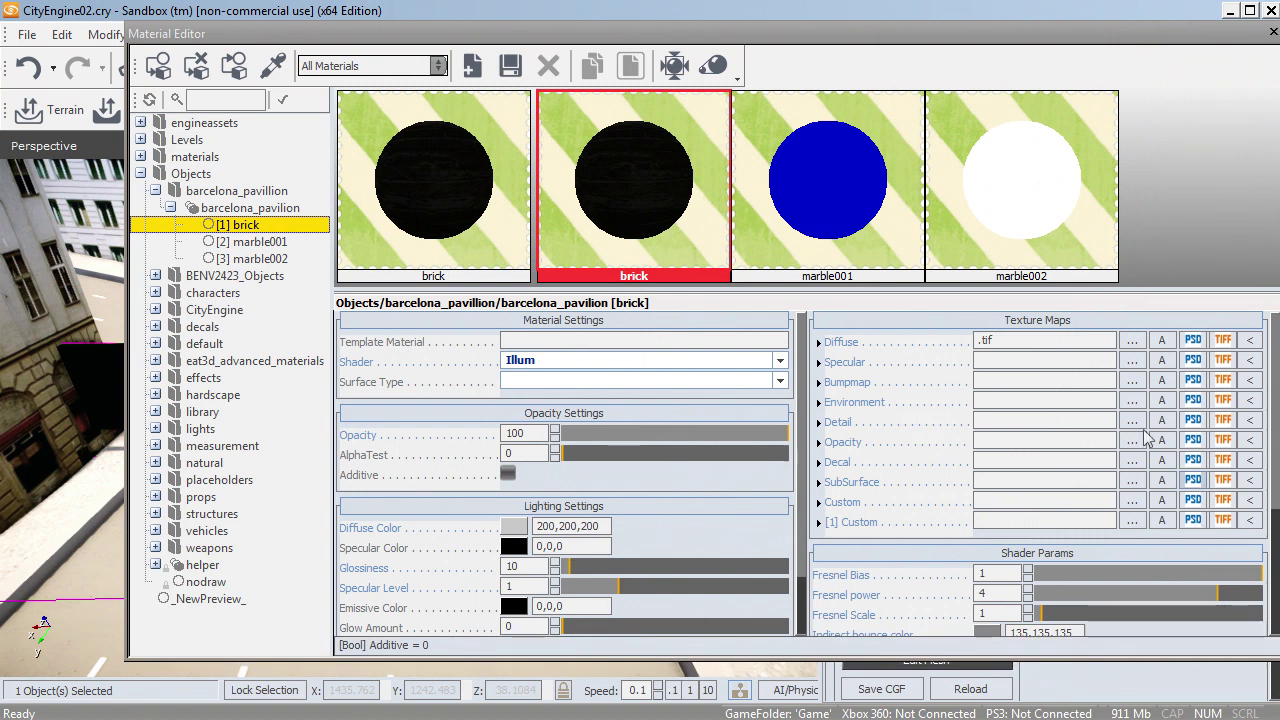
{"action": "left_click", "coordinate": [1046, 342]}
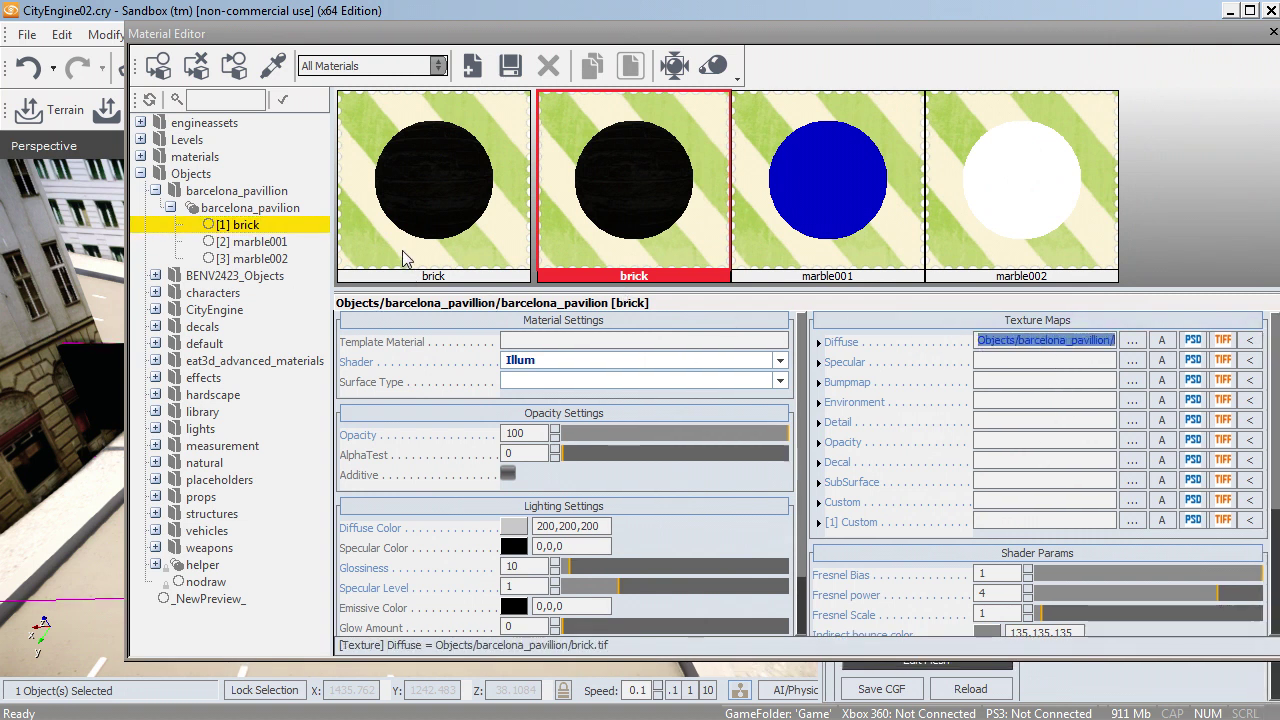
Set the brick sub-material's surface type to concrete and its diffuse color to 187,187,187.
{"action": "left_click", "coordinate": [548, 381]}
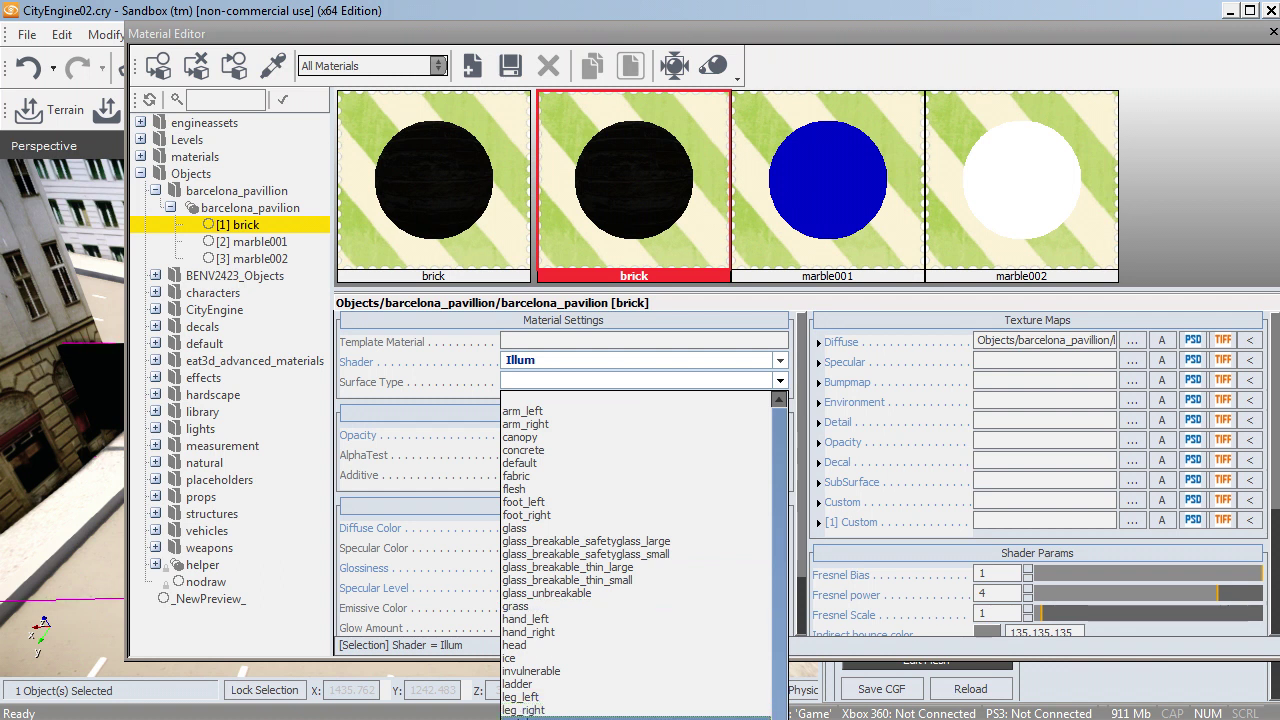
{"action": "left_click", "coordinate": [524, 450]}
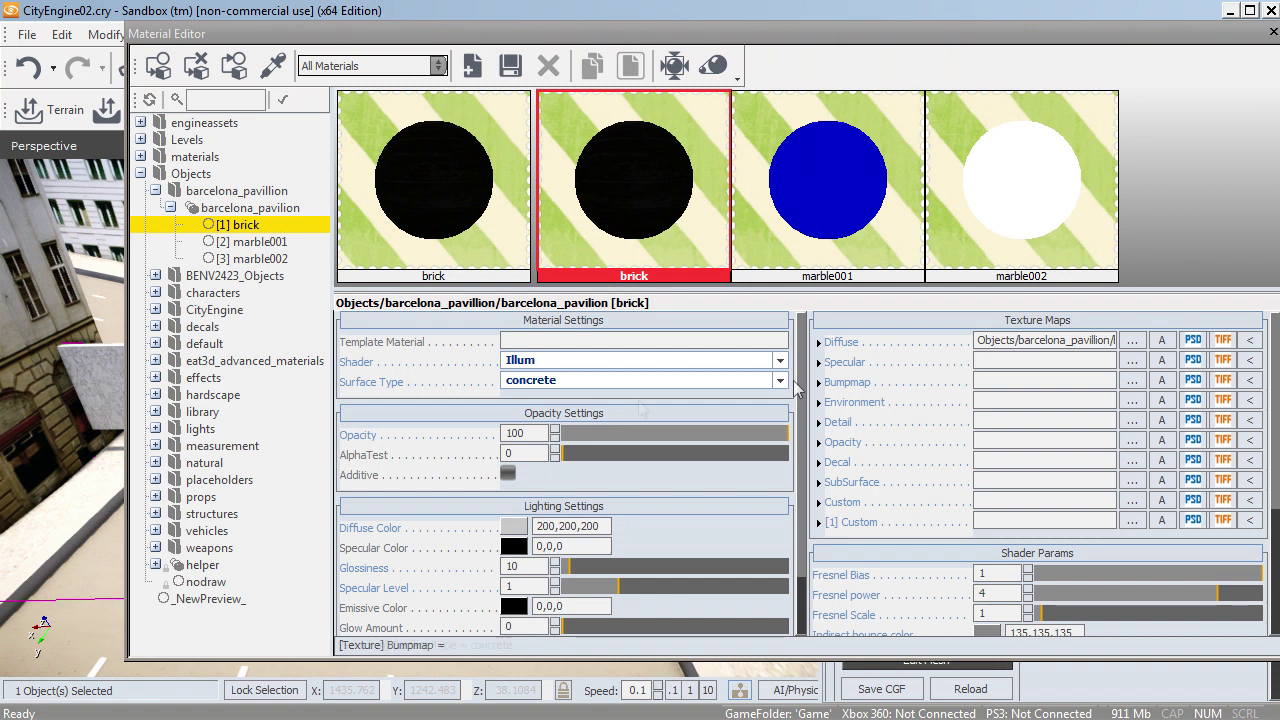
{"action": "left_click_drag", "start_coordinate": [600, 537], "coordinate": [480, 540]}
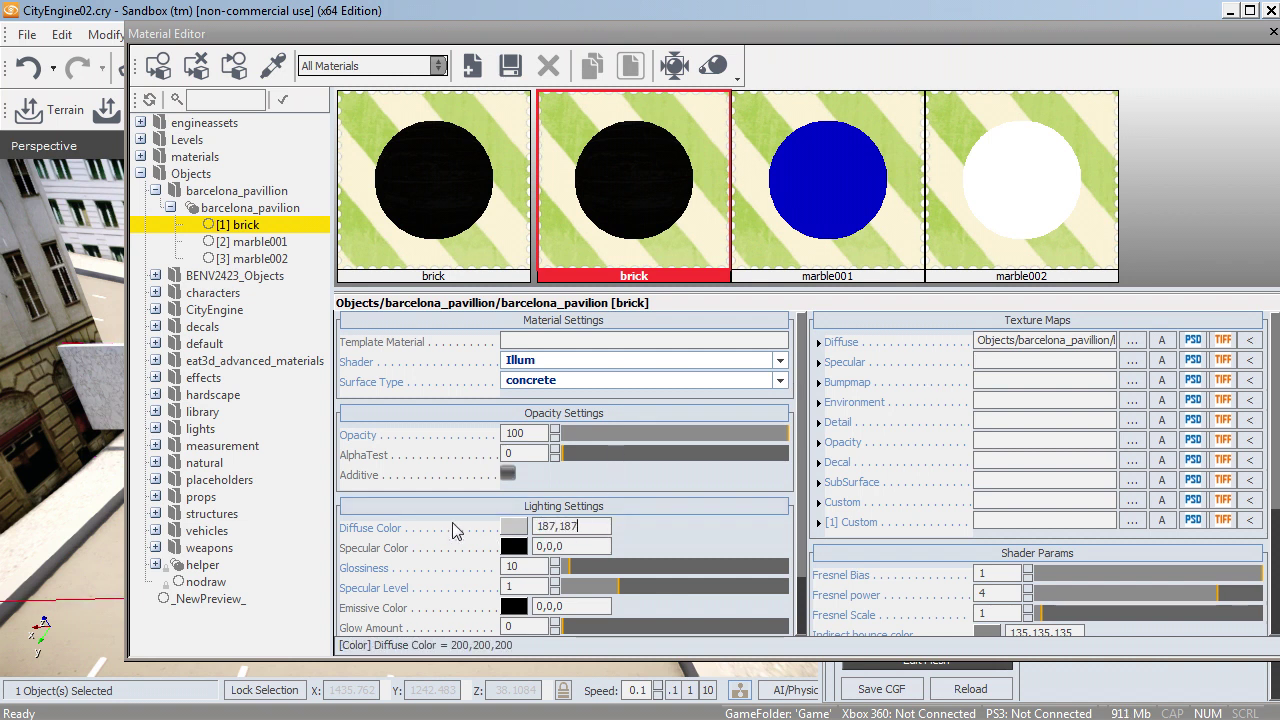
{"action": "type", "text": "187,187,187"}
{"action": "key", "text": "Return"}
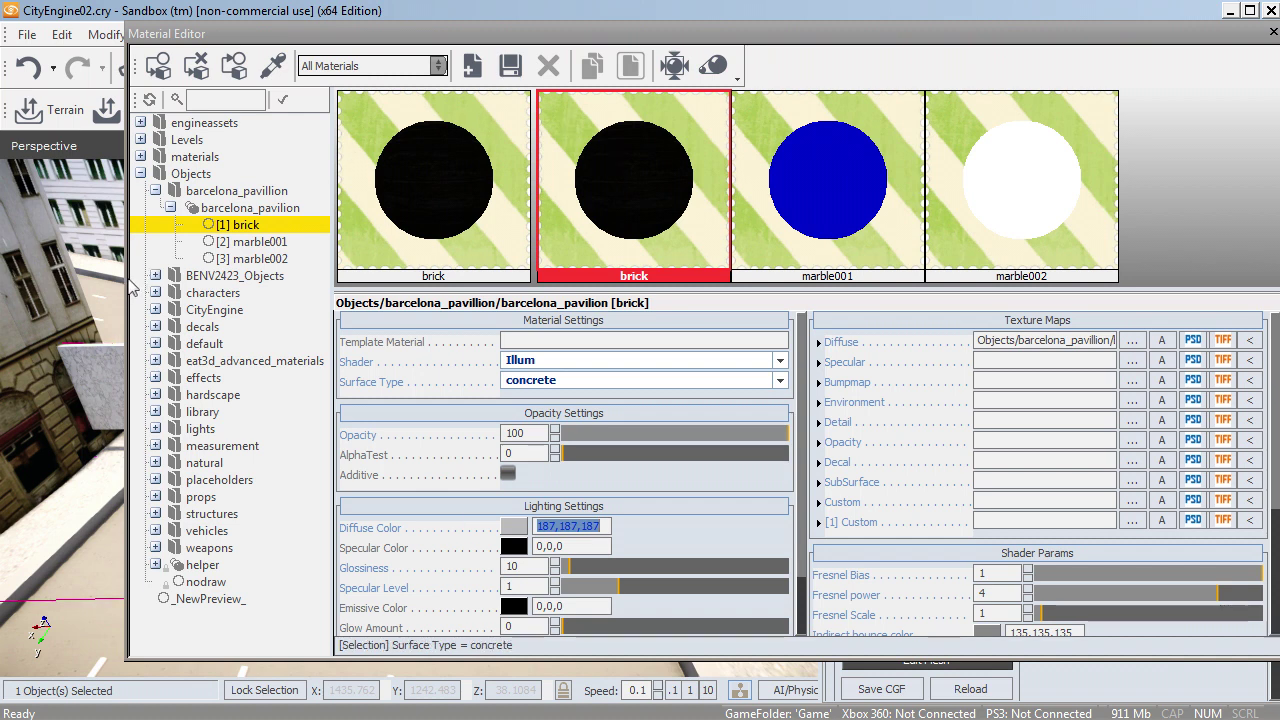
Resize the Material Editor to uncover the viewport and inspect the placed pavilion walls.
{"action": "left_click_drag", "start_coordinate": [127, 287], "coordinate": [537, 305]}
{"action": "right_click_drag", "start_coordinate": [321, 459], "coordinate": [293, 495]}
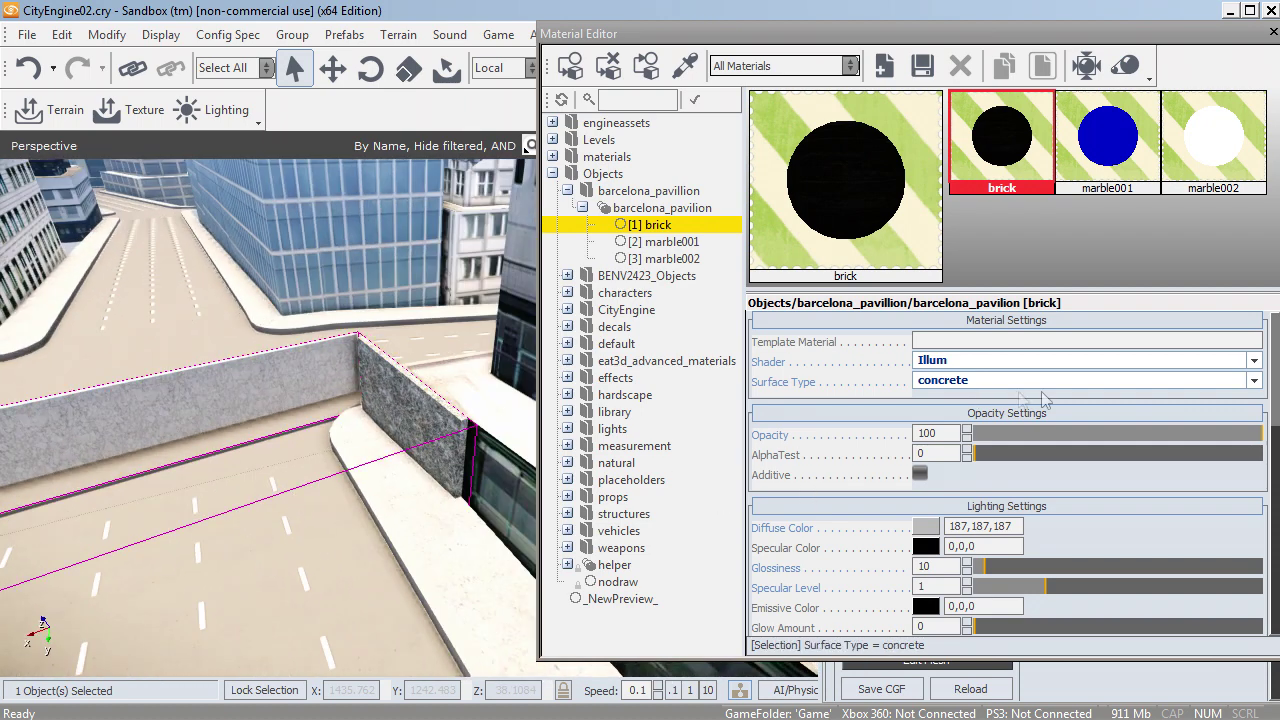
{"action": "left_click_drag", "start_coordinate": [540, 432], "coordinate": [357, 432]}
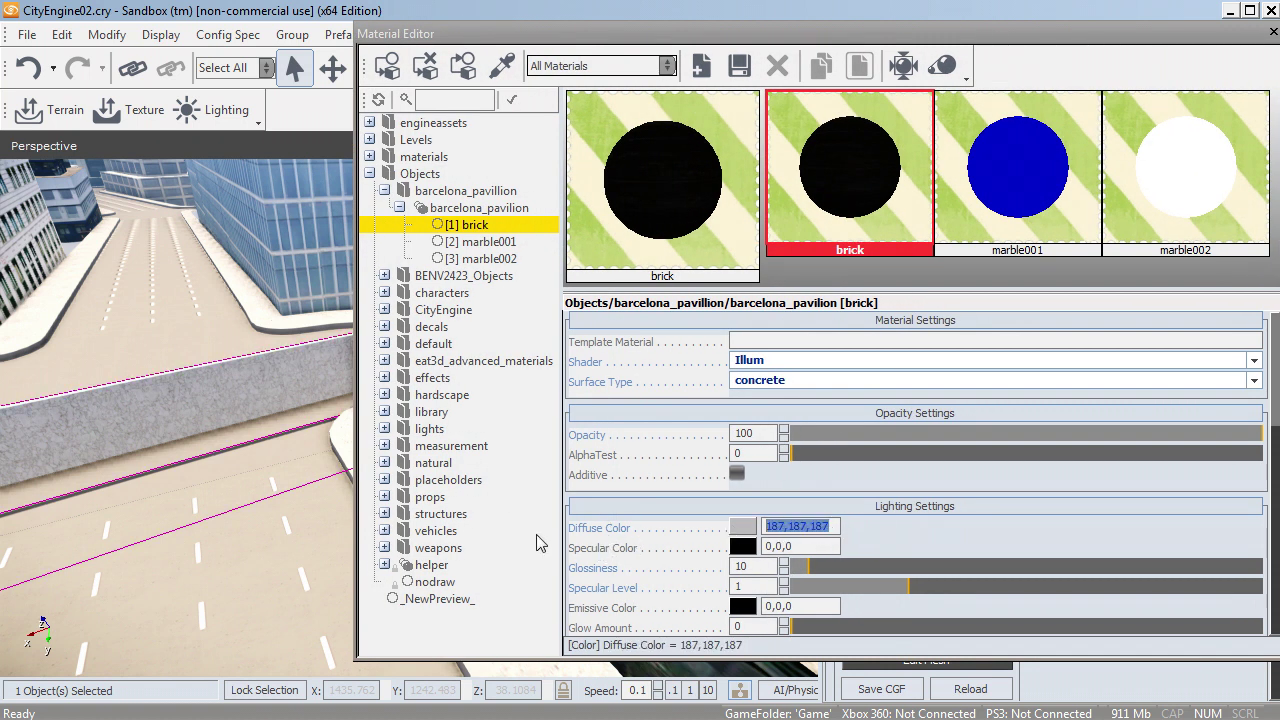
{"action": "right_click_drag", "start_coordinate": [243, 482], "coordinate": [240, 490]}
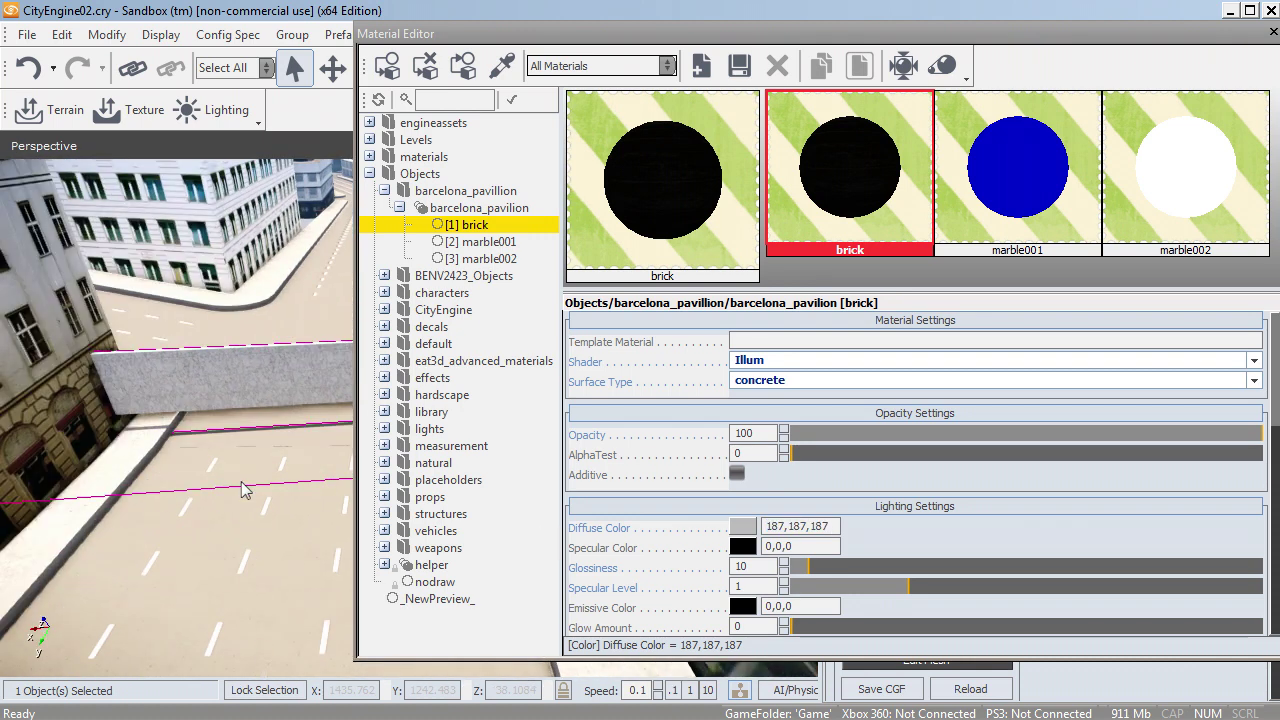
Set the marble001 sub-material's surface type to rock and its diffuse color to 187,187,187.
{"action": "left_click", "coordinate": [1085, 195], "text": "ctrl"}
{"action": "left_click", "coordinate": [1085, 195]}
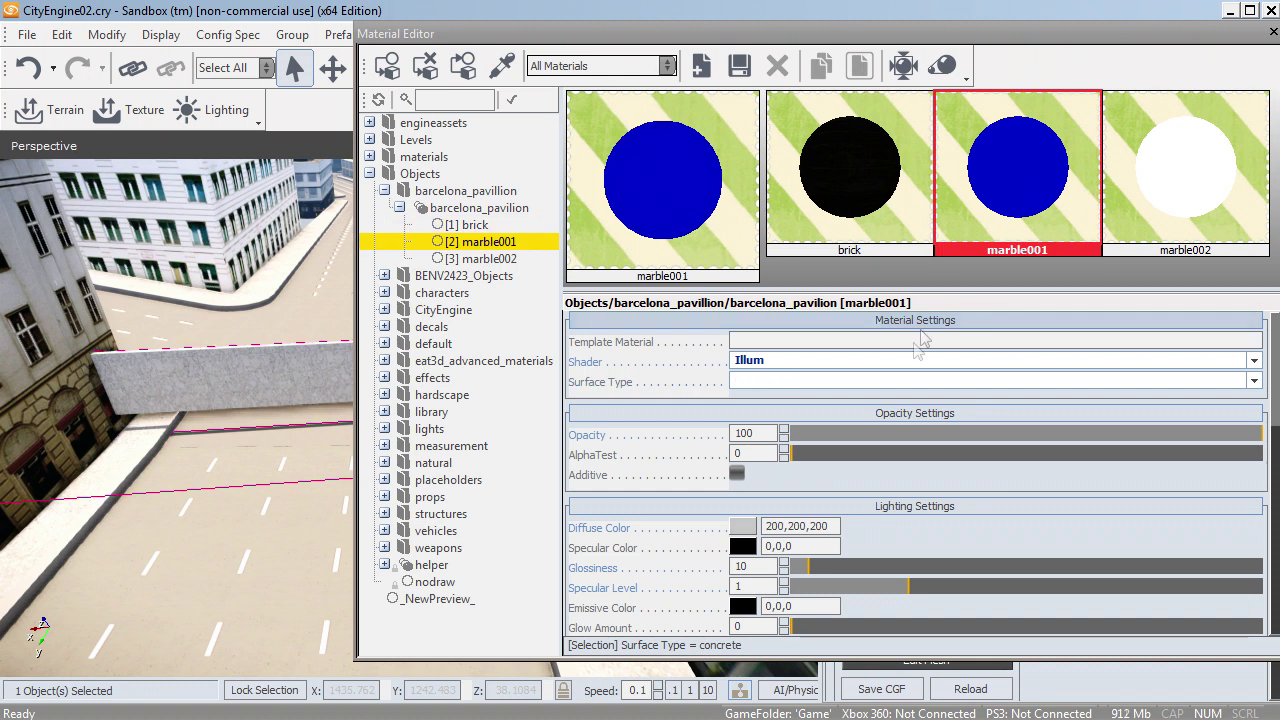
{"action": "left_click", "coordinate": [900, 380]}
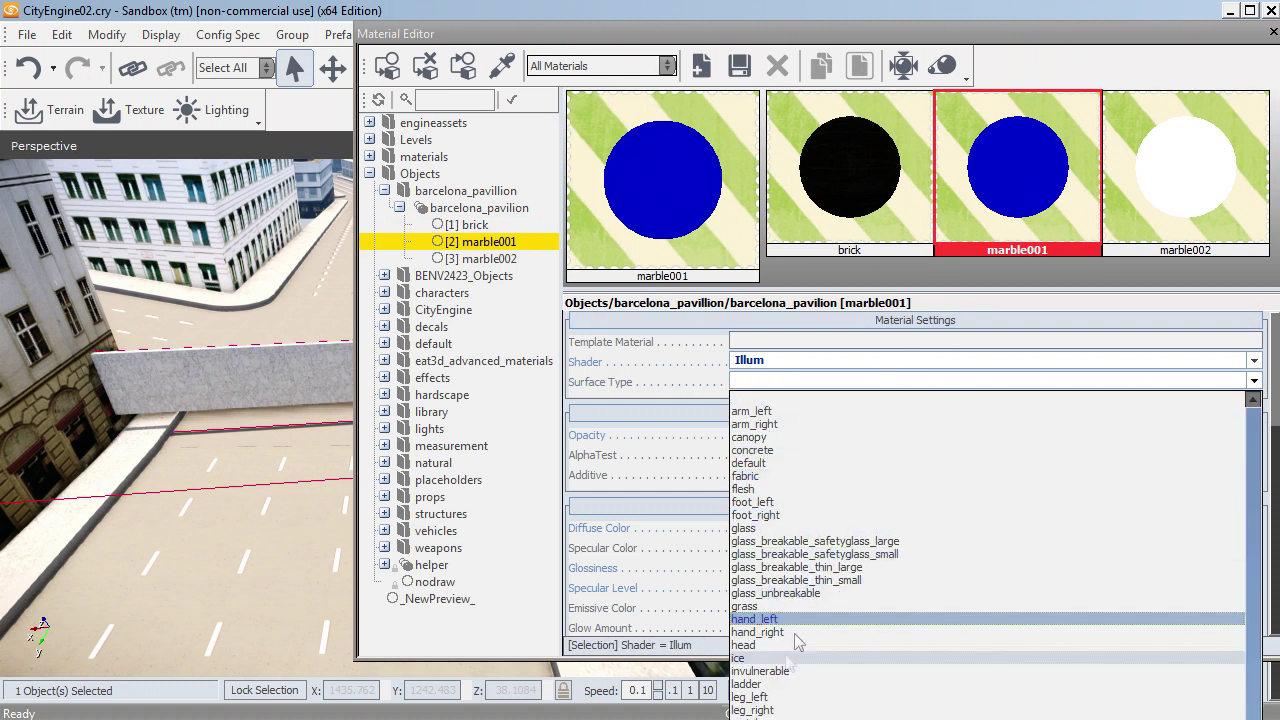
{"action": "scroll", "coordinate": [786, 708], "scroll_direction": "down", "scroll_amount": 3}
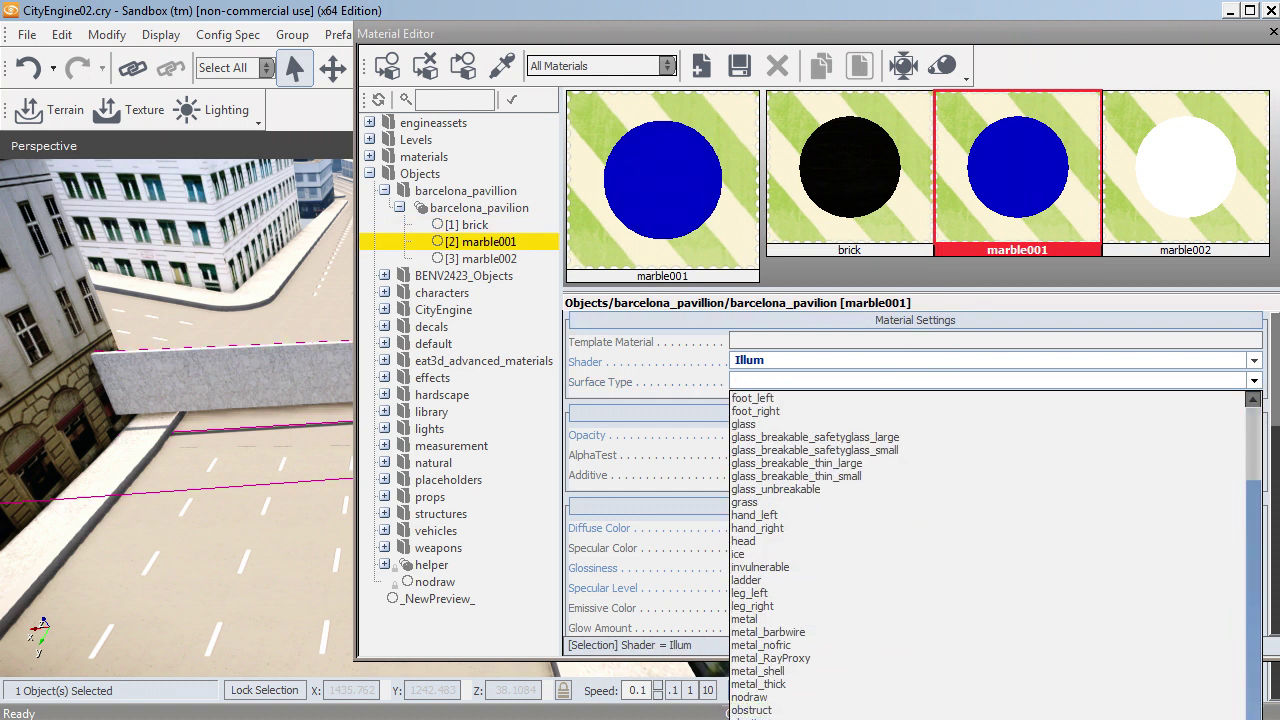
{"action": "left_click", "coordinate": [760, 717]}
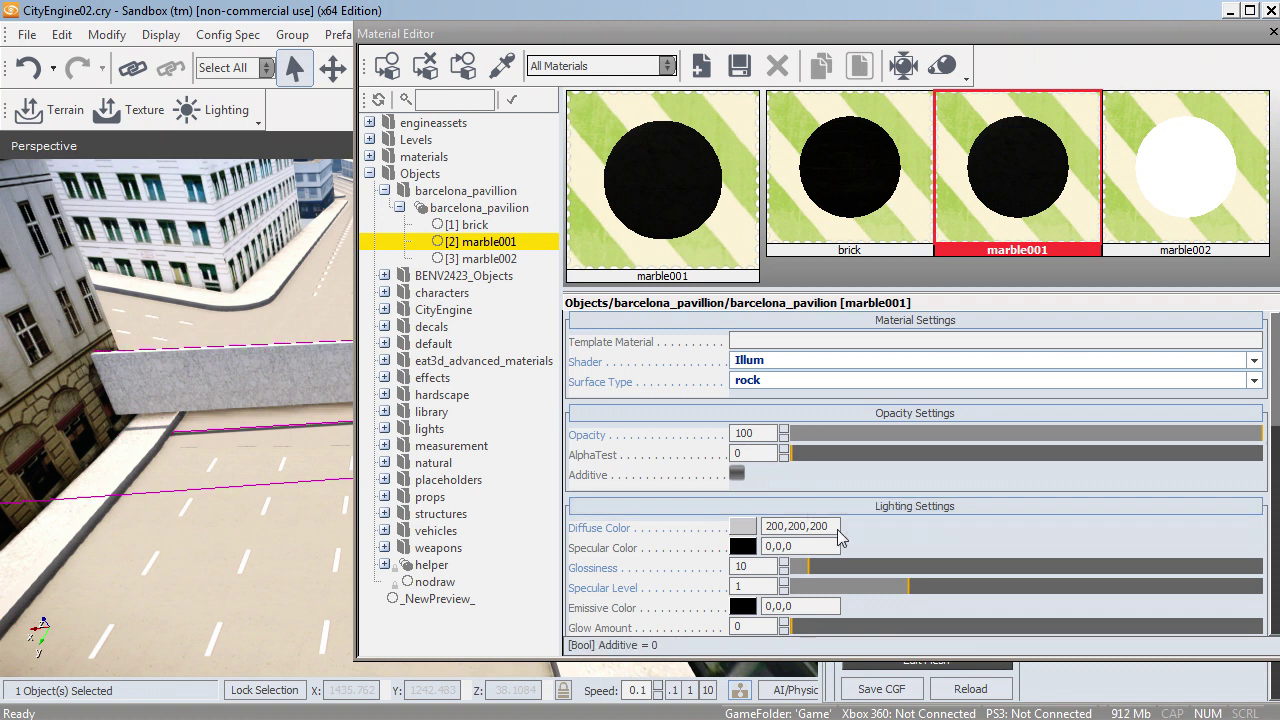
{"action": "left_click_drag", "start_coordinate": [836, 528], "coordinate": [628, 528]}
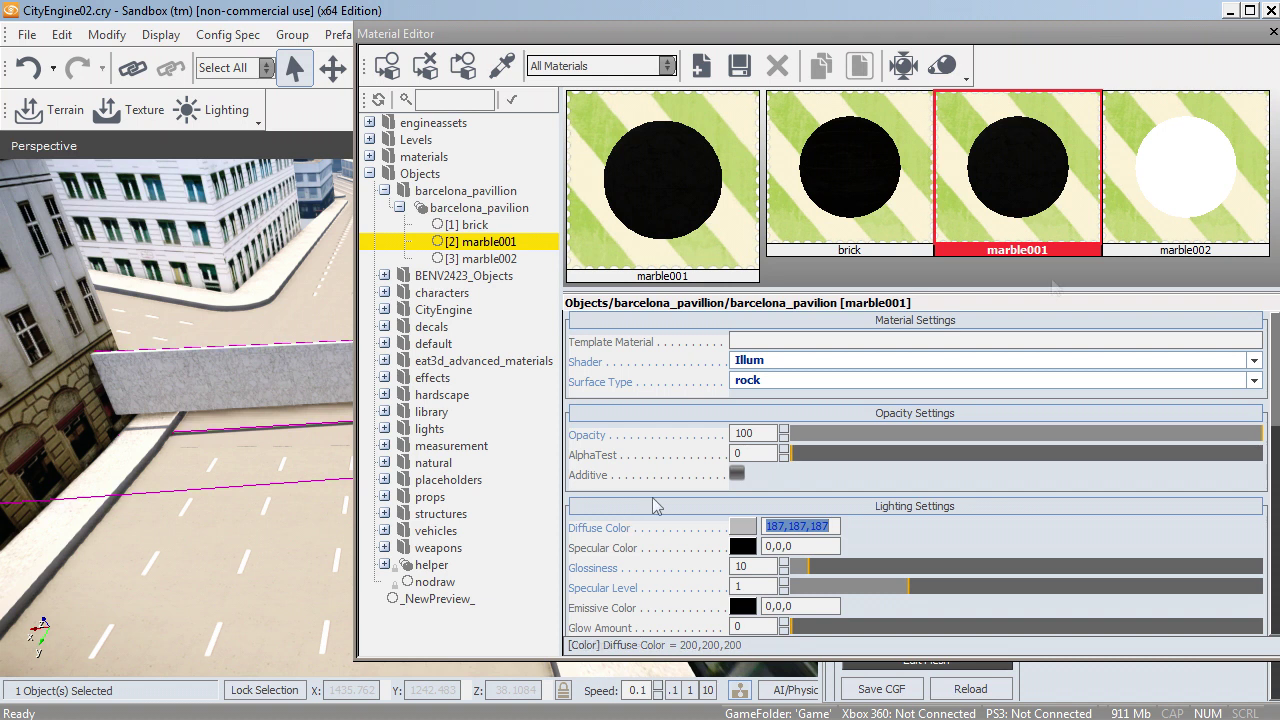
Set the marble002 sub-material's diffuse color to 187,187,187 and assign it a surface type.
{"action": "left_click", "coordinate": [1182, 178]}
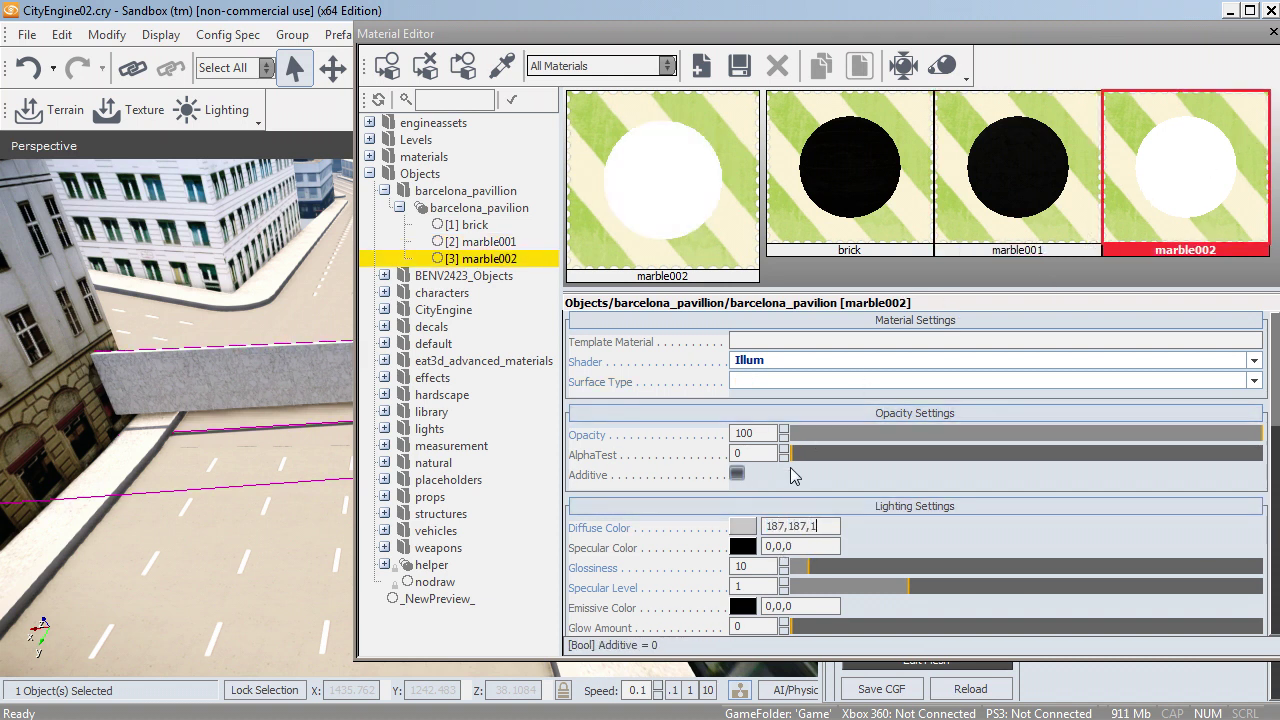
{"action": "key", "text": "Return"}
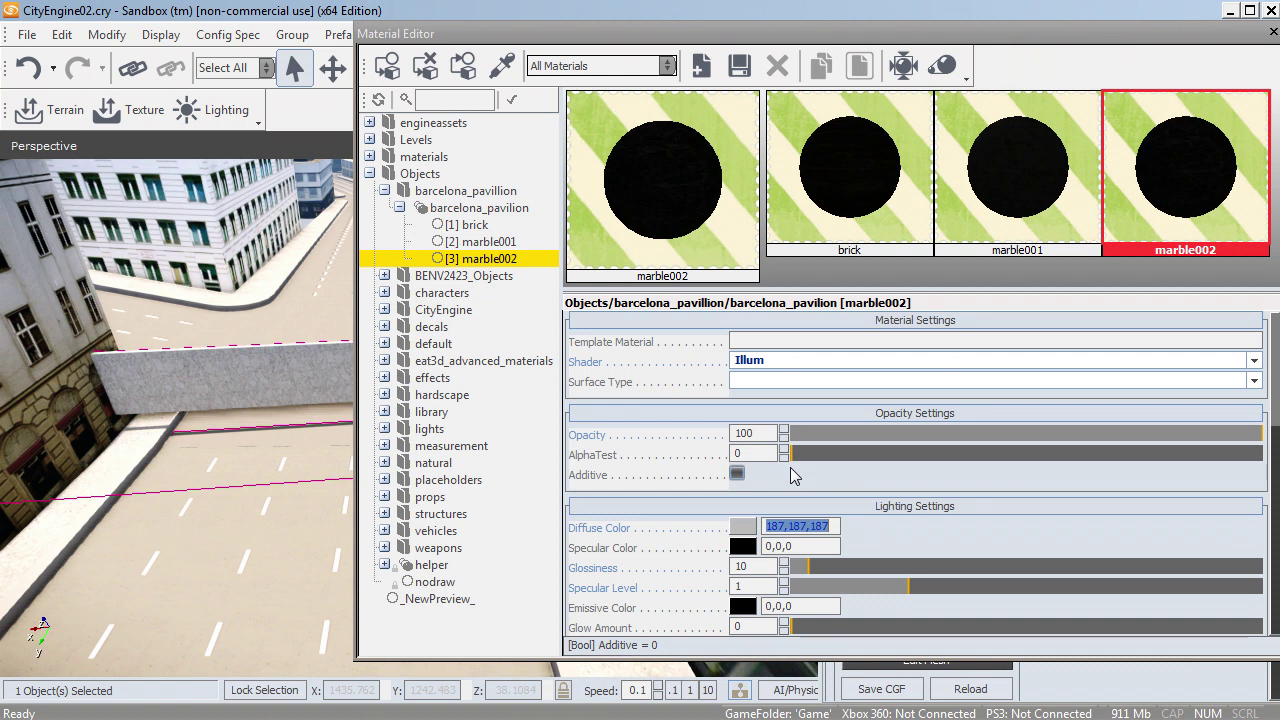
{"action": "left_click", "coordinate": [800, 381]}
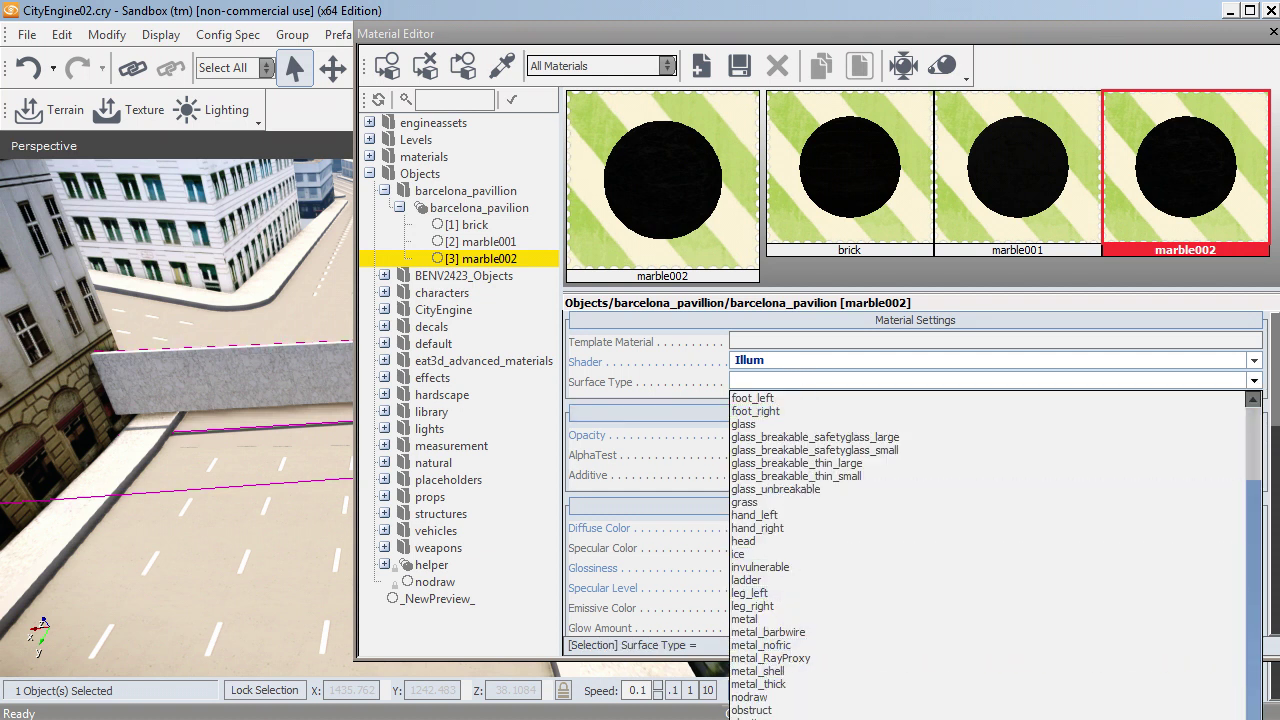
{"action": "left_click", "coordinate": [800, 717]}
Close the Material Editor and inspect the pavilion walls on the road from different viewpoints.
{"action": "left_click", "coordinate": [1275, 36]}
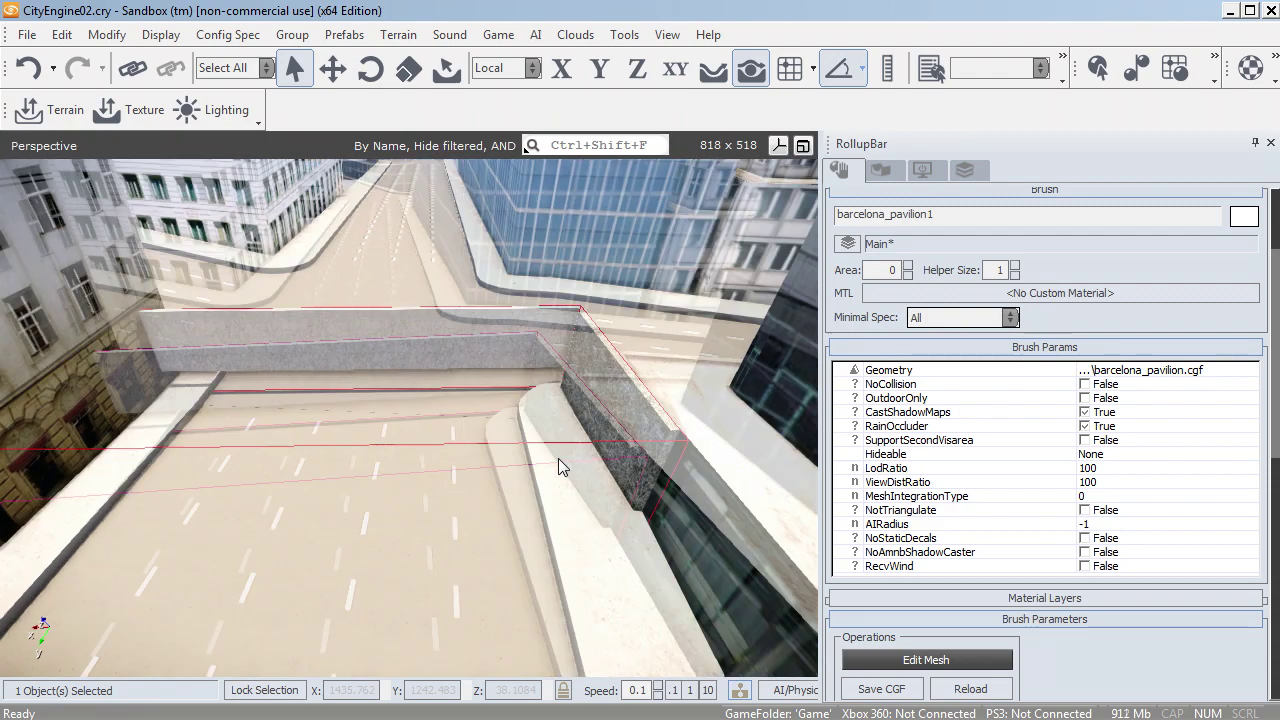
{"action": "key", "text": "w"}
{"action": "key", "text": "s"}
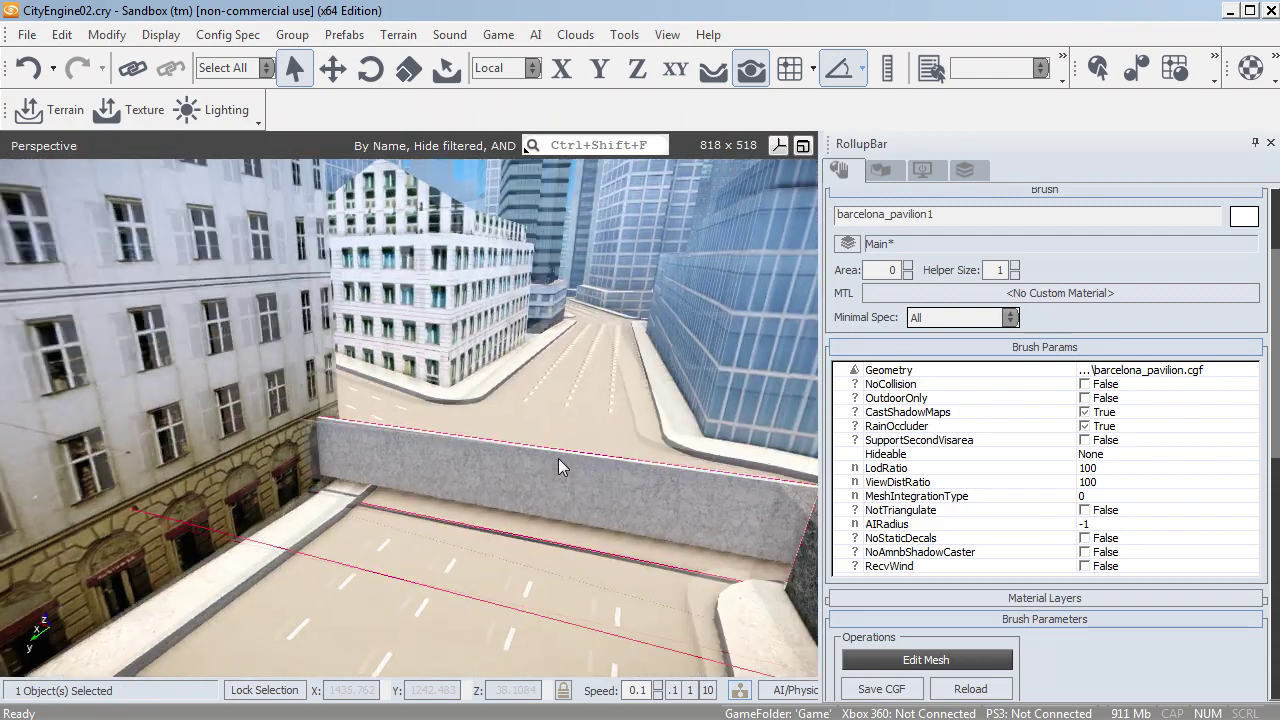